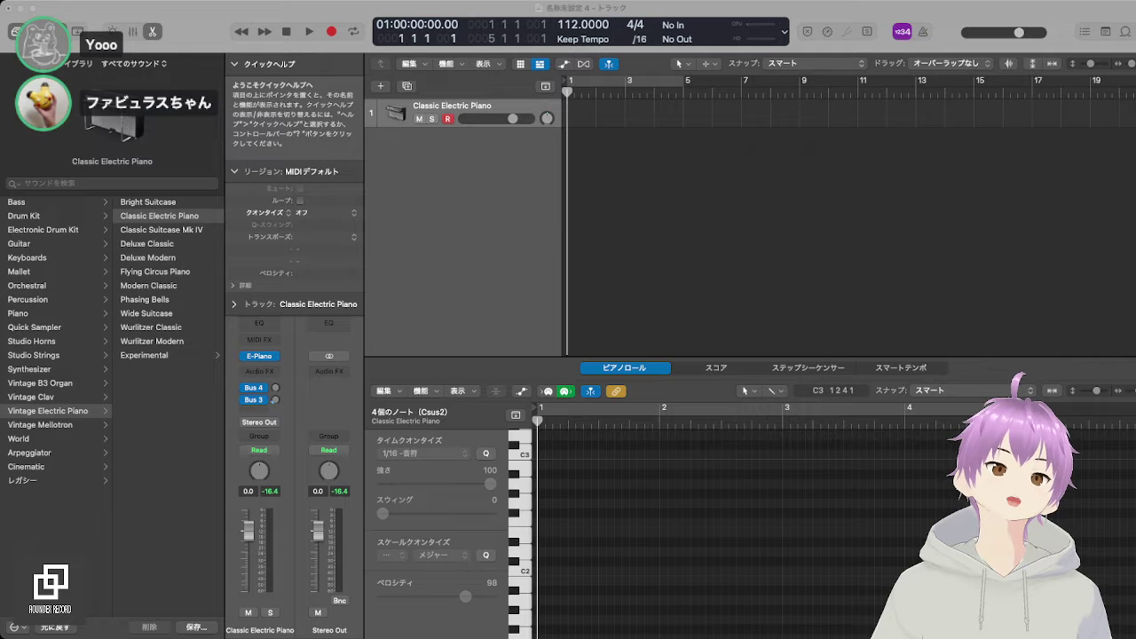
# Step: Collapse the Quick Help section and remove the Bus 4 and Bus 3 sends from the Classic Electric Piano channel
pyautogui.click(235, 63)
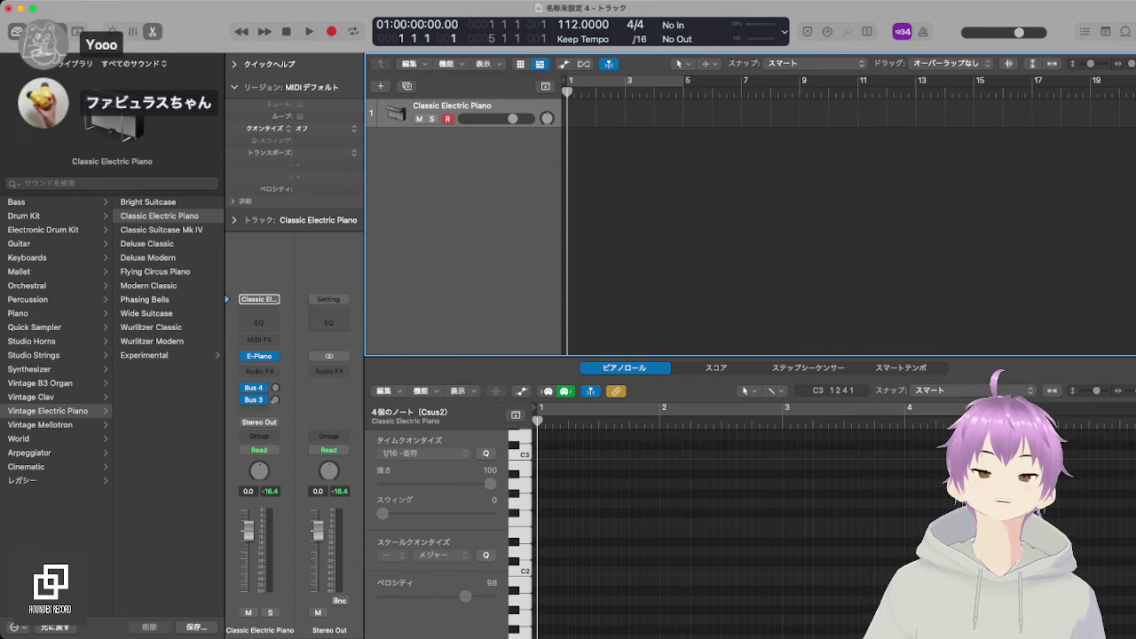
pyautogui.click(254, 388)
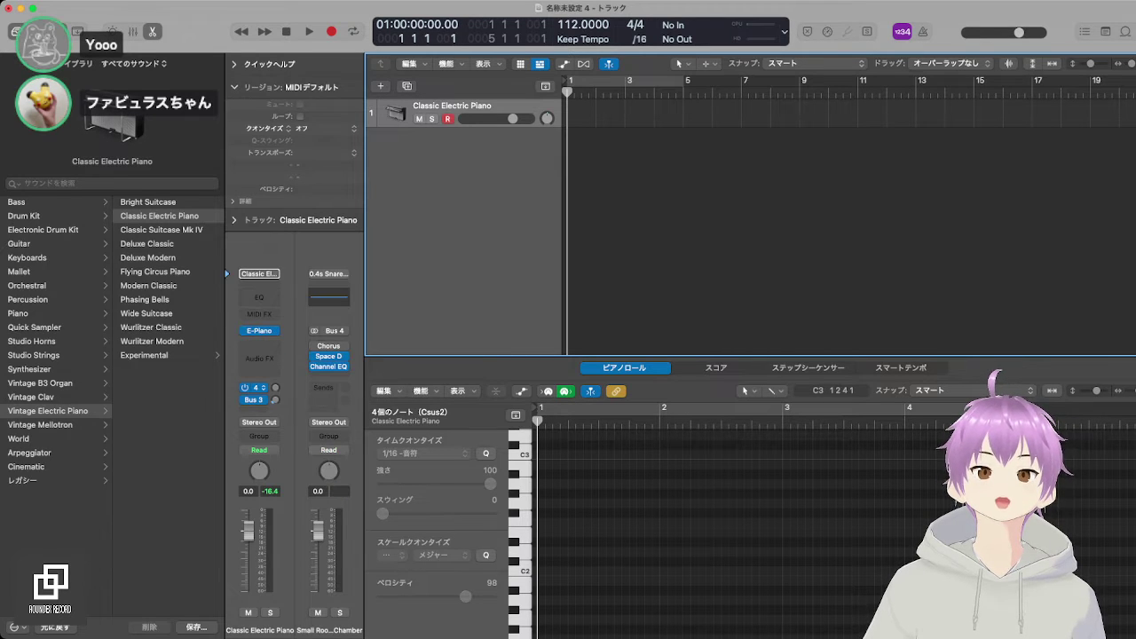
pyautogui.click(264, 388)
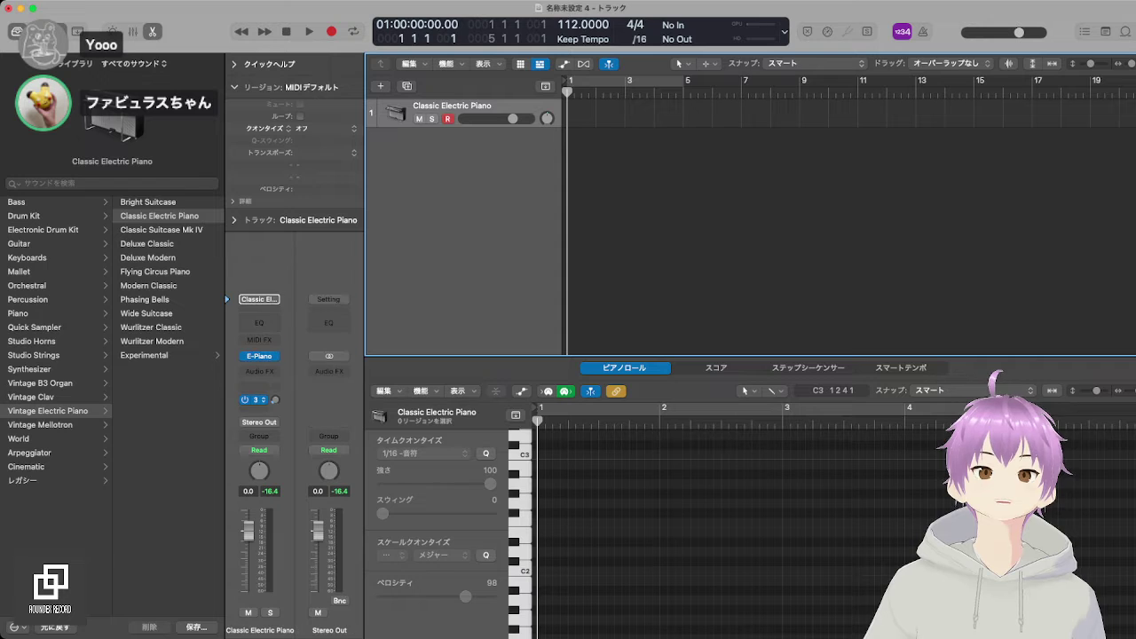
pyautogui.click(255, 399)
pyautogui.click(263, 400)
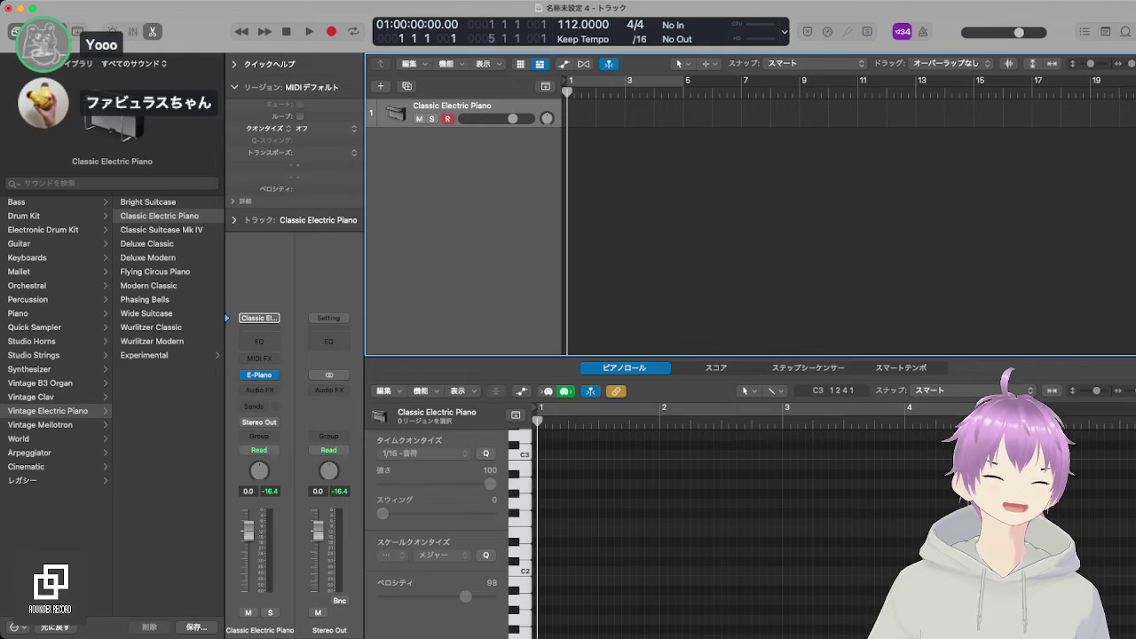
pyautogui.press('.')
pyautogui.press(',')
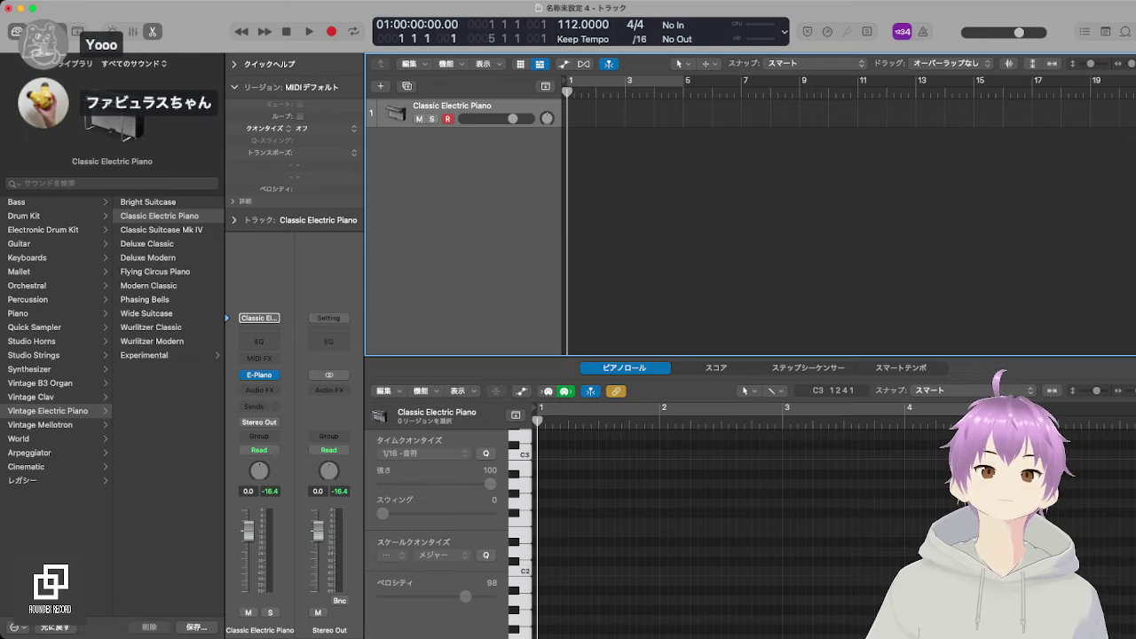
# Step: Load Babylon as the track's instrument and audition its sound with repeated C3 notes
pyautogui.moveTo(259, 375)
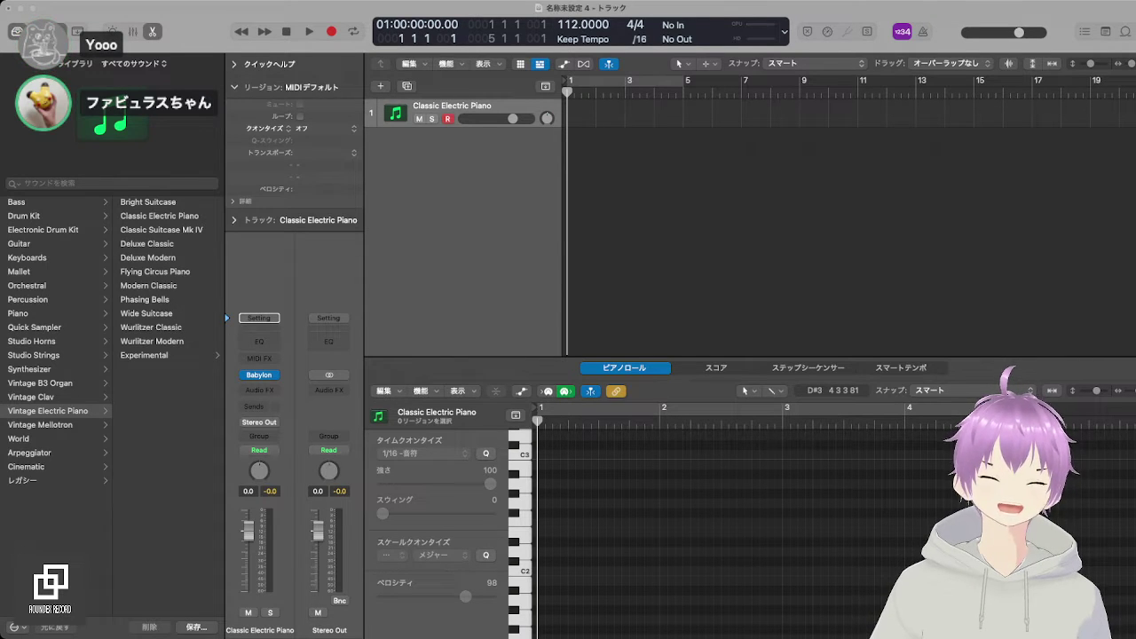
pyautogui.press('a')
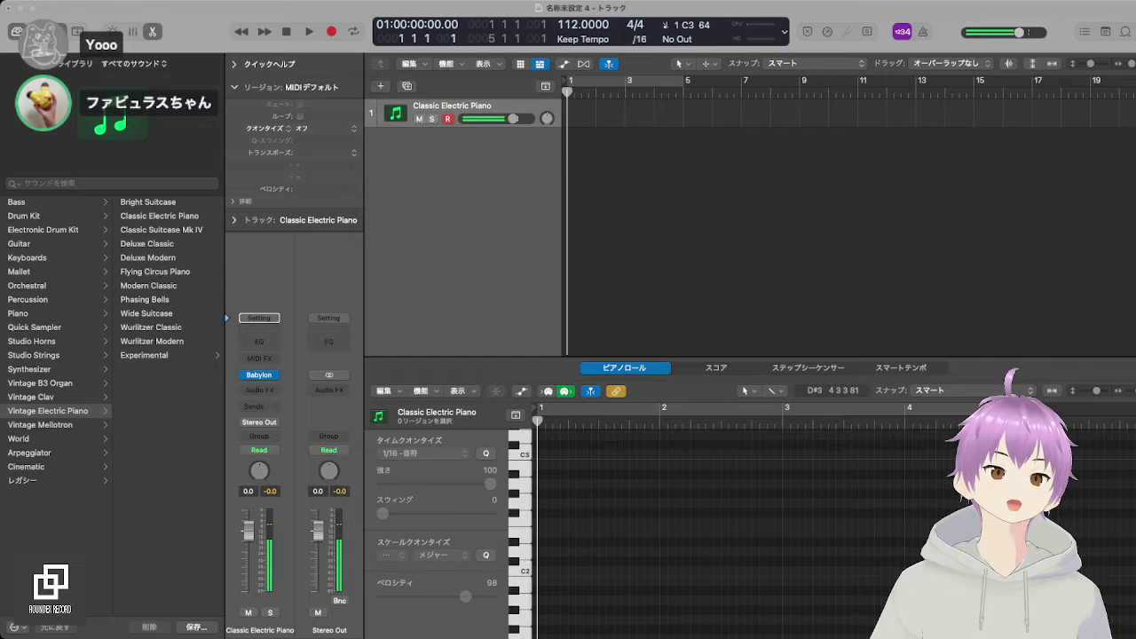
pyautogui.press('a')
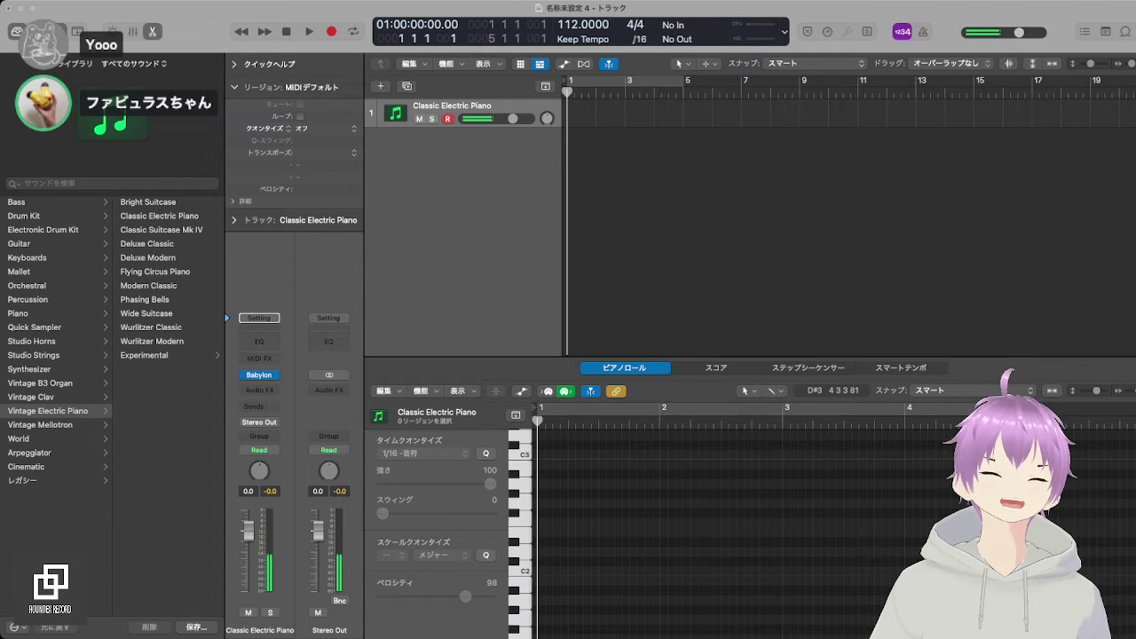
pyautogui.press('a')
pyautogui.press('a')
pyautogui.press('a')
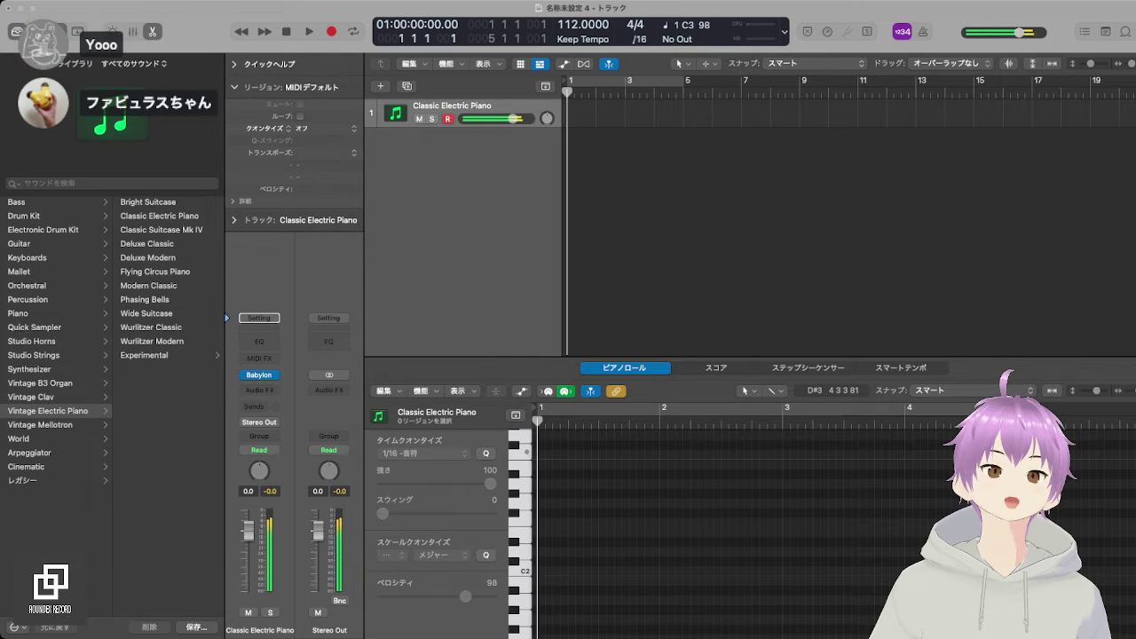
pyautogui.press('a')
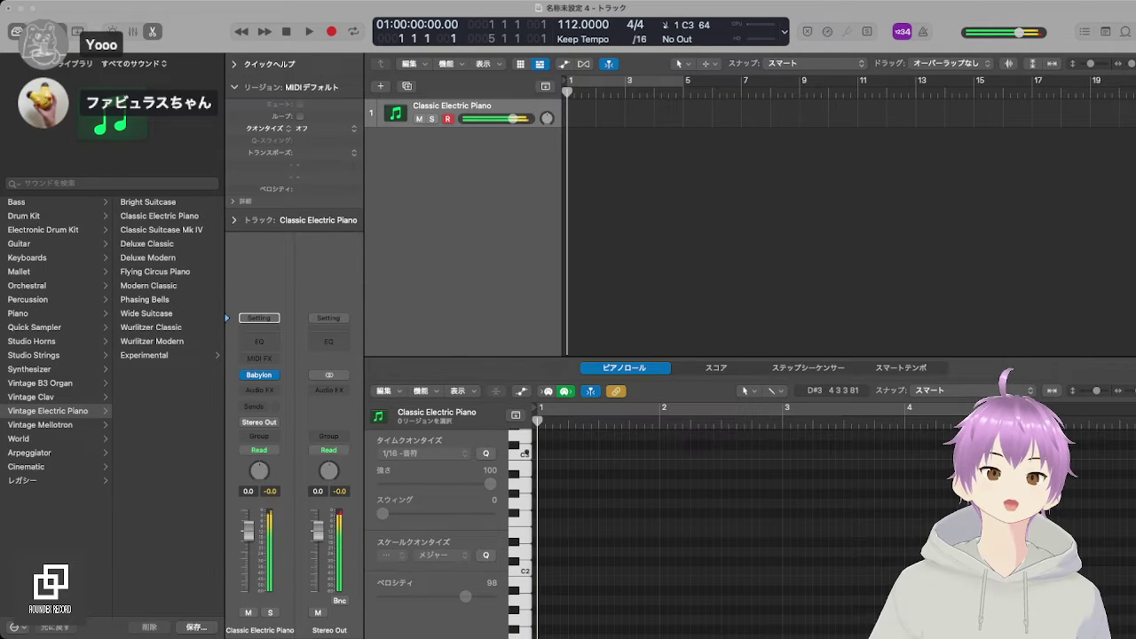
pyautogui.press('a')
pyautogui.press('a')
pyautogui.press('a')
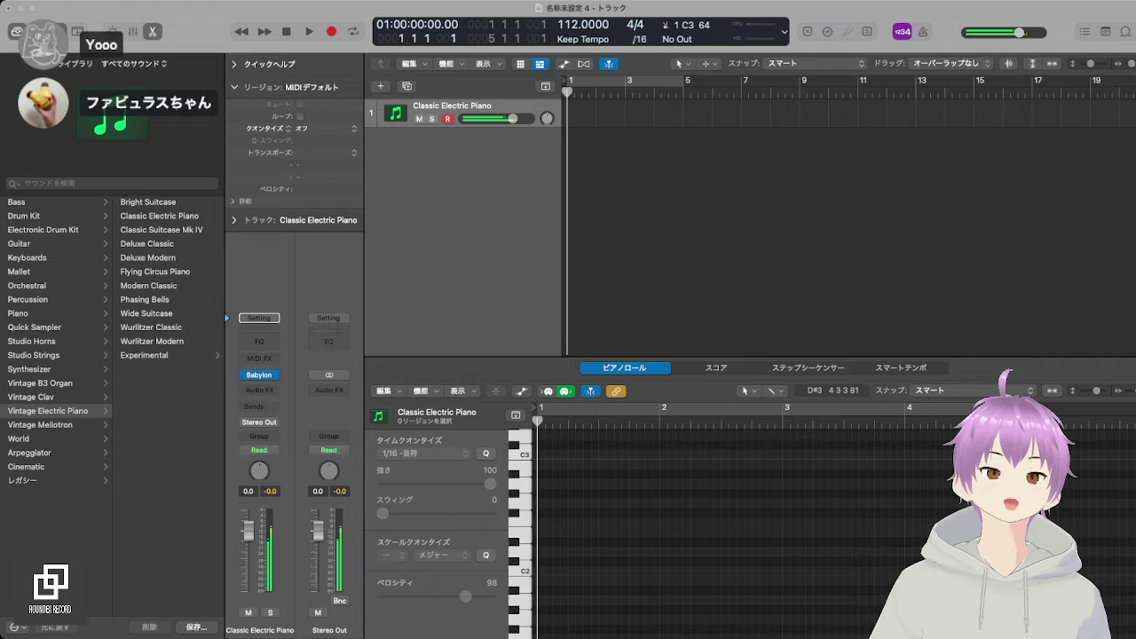
pyautogui.press('a')
pyautogui.press('a')
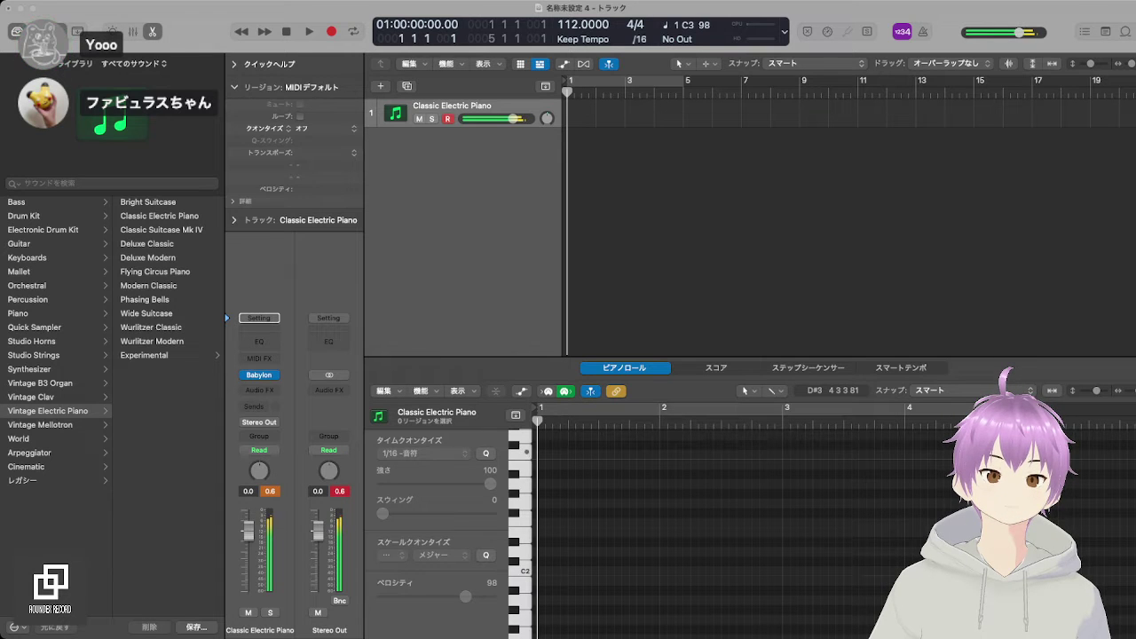
# Step: Replace the track's Babylon instrument with Alchemy and load the 808 Mutation Bass preset
pyautogui.press('super+k')
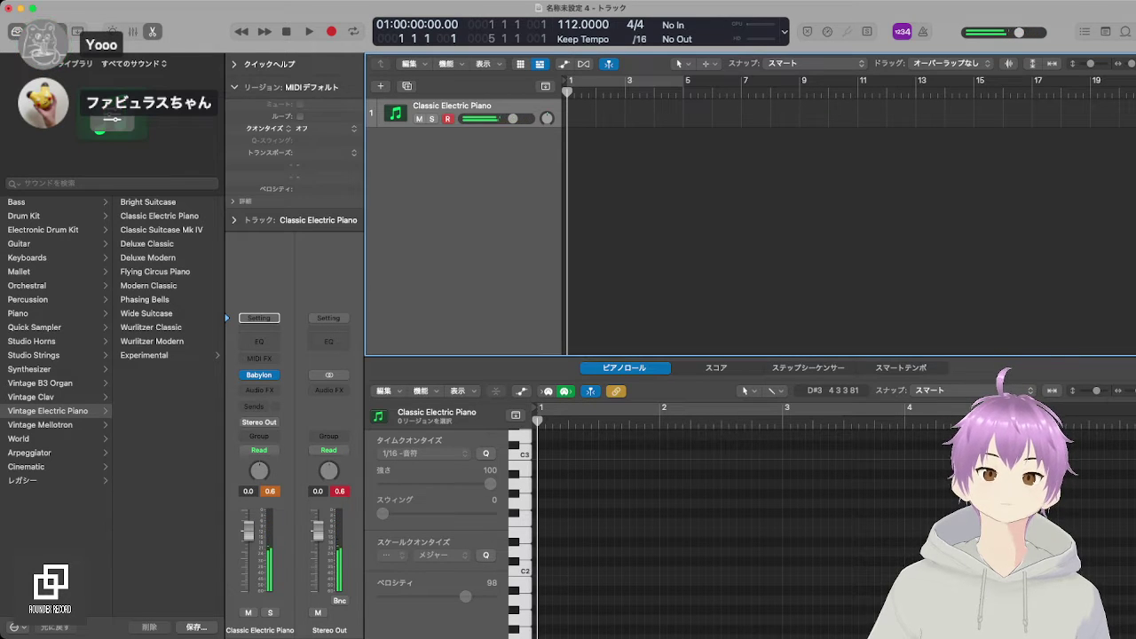
pyautogui.moveTo(259, 375)
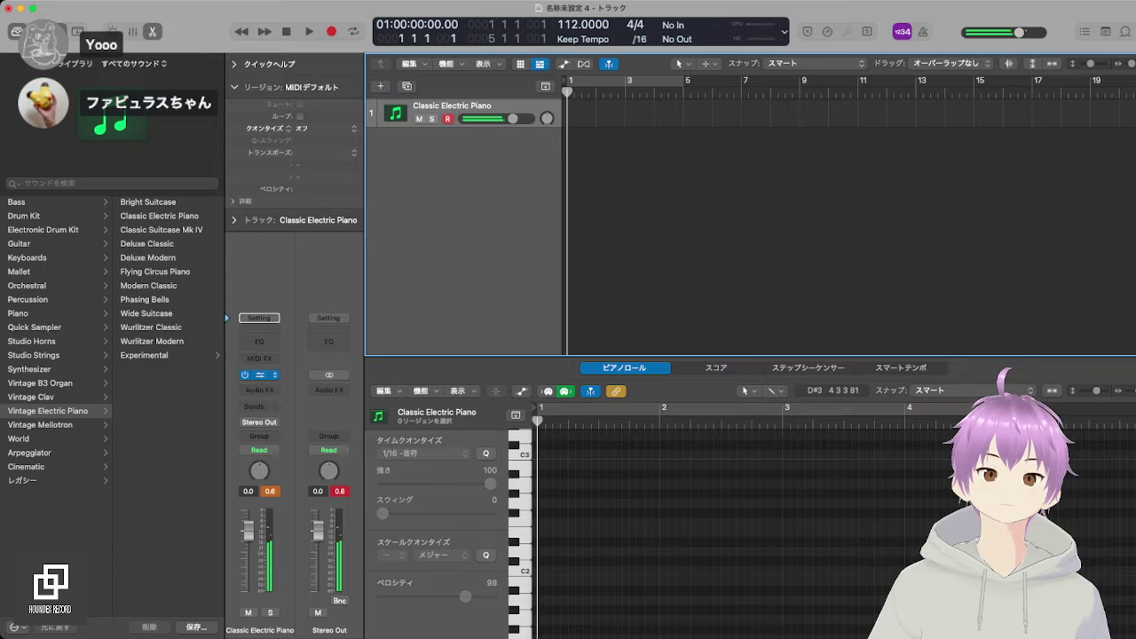
pyautogui.click(276, 375)
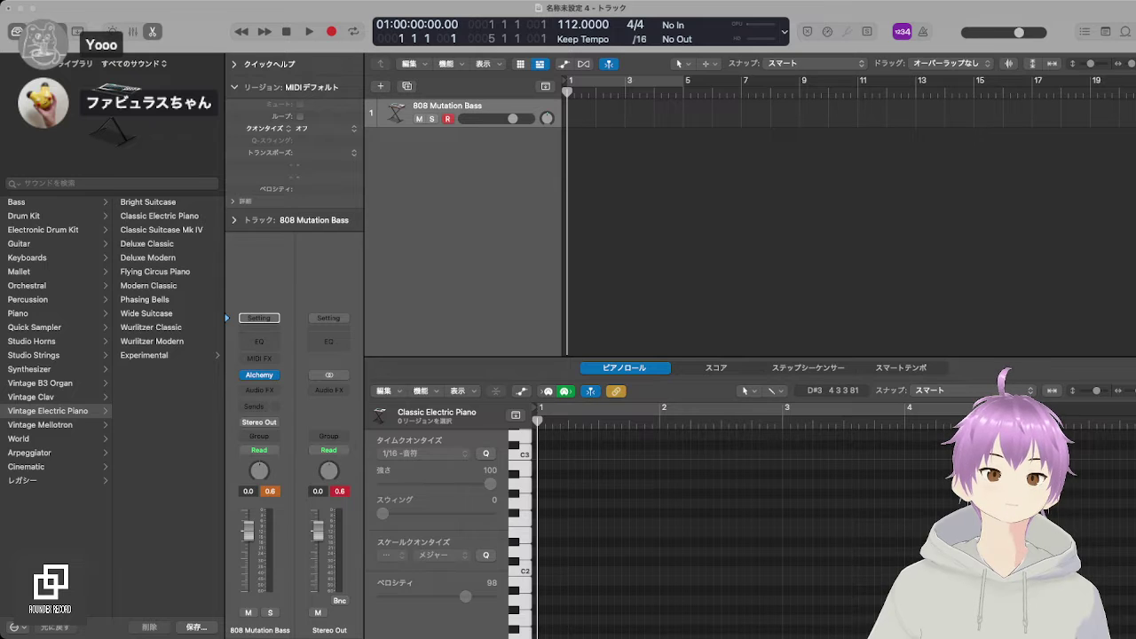
# Step: Step through Alchemy's bass presets, auditioning them with short notes, and settle on Combined Bass
pyautogui.click(525, 453)
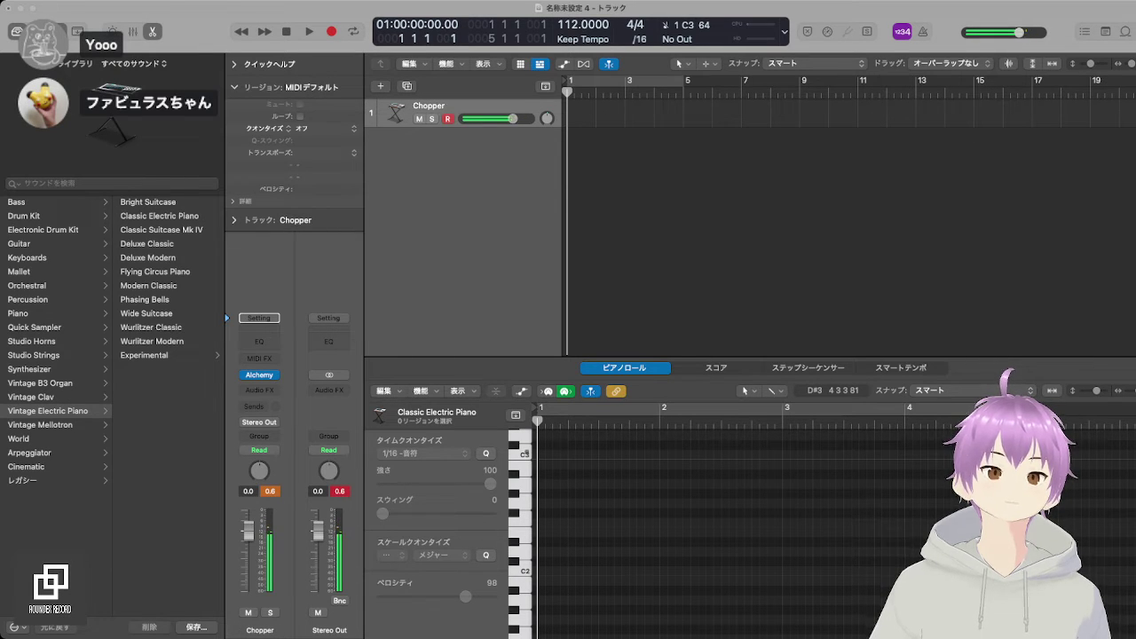
pyautogui.press(']')
pyautogui.click(527, 453)
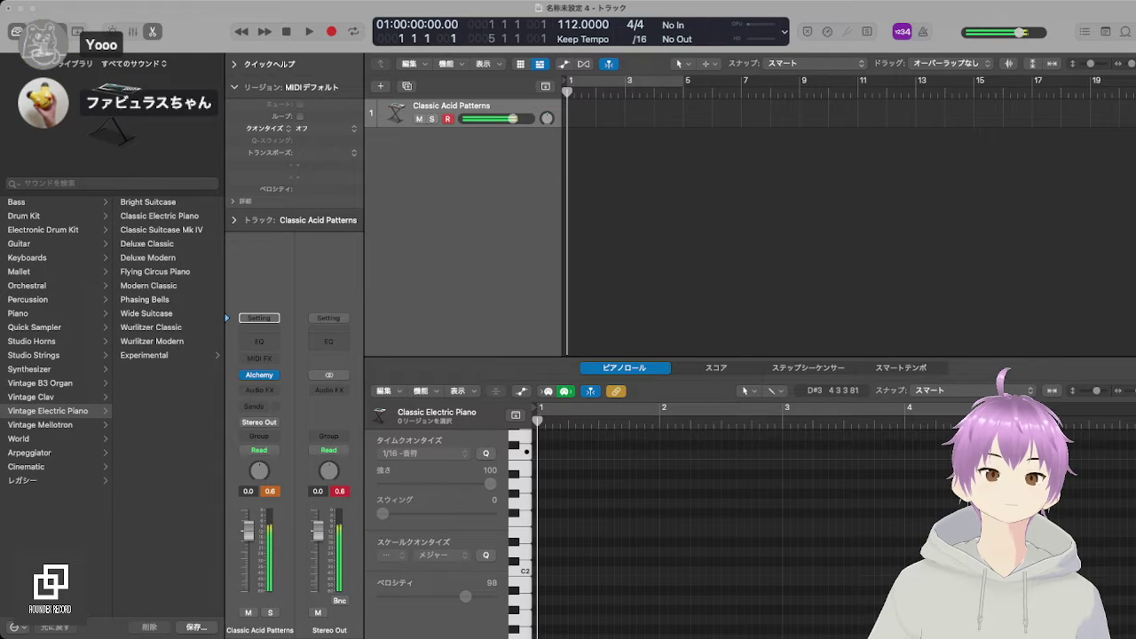
pyautogui.press(']')
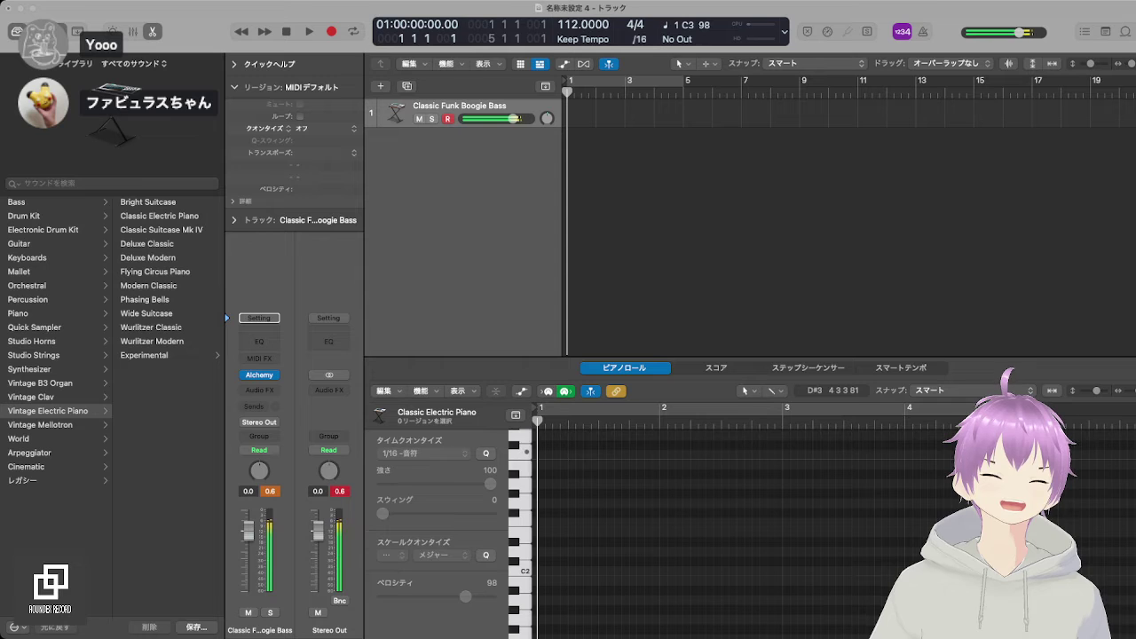
pyautogui.press(']')
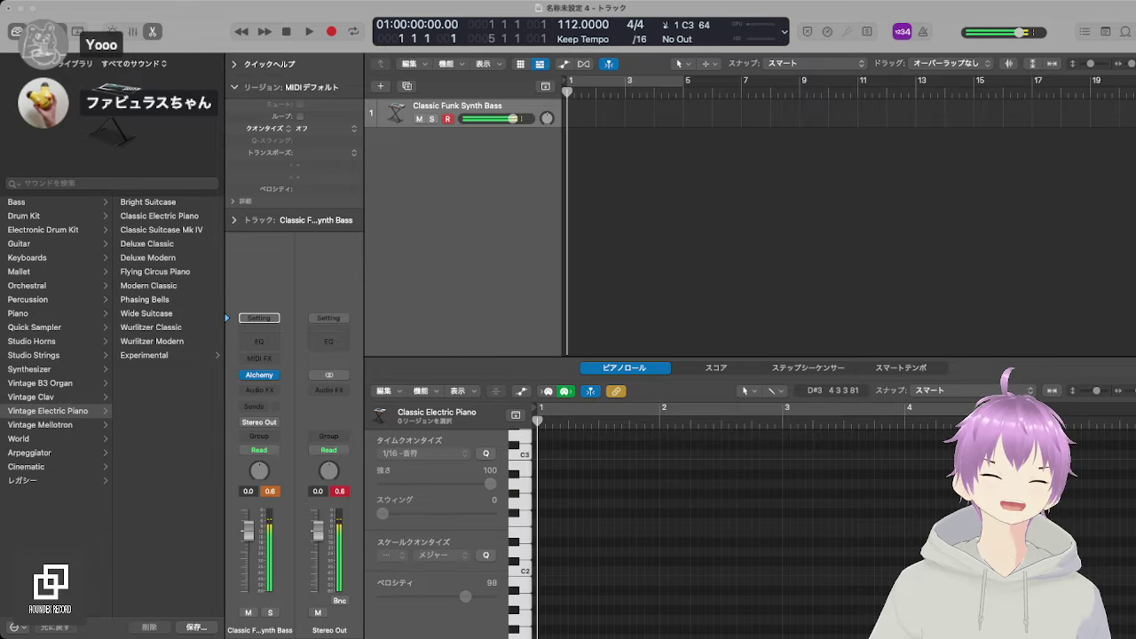
pyautogui.press(']')
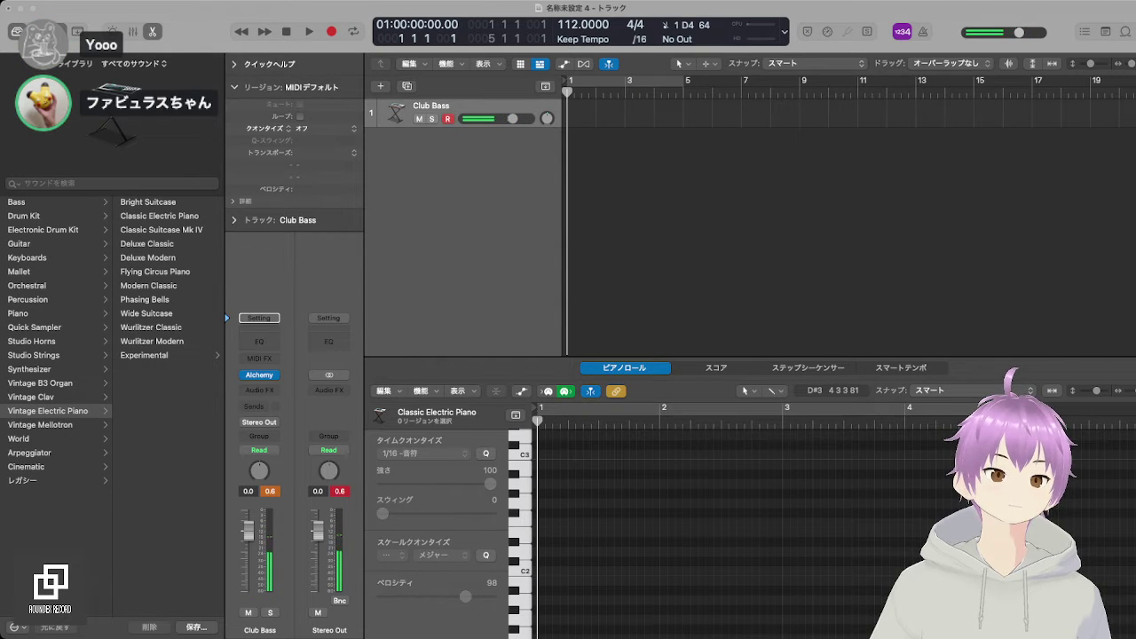
pyautogui.press(']')
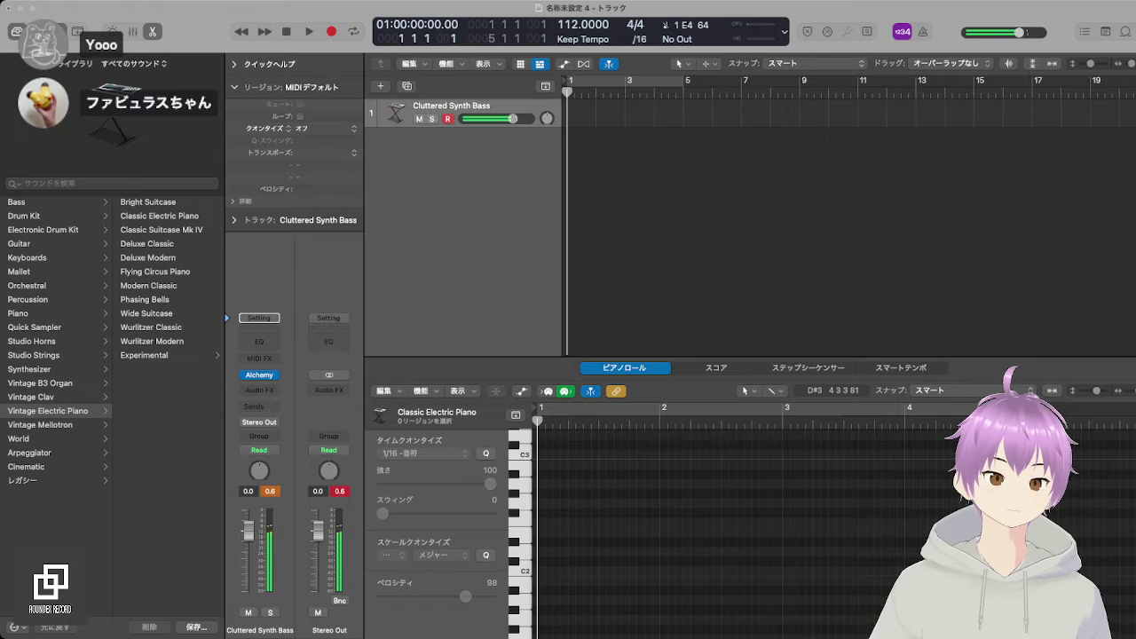
pyautogui.press(']')
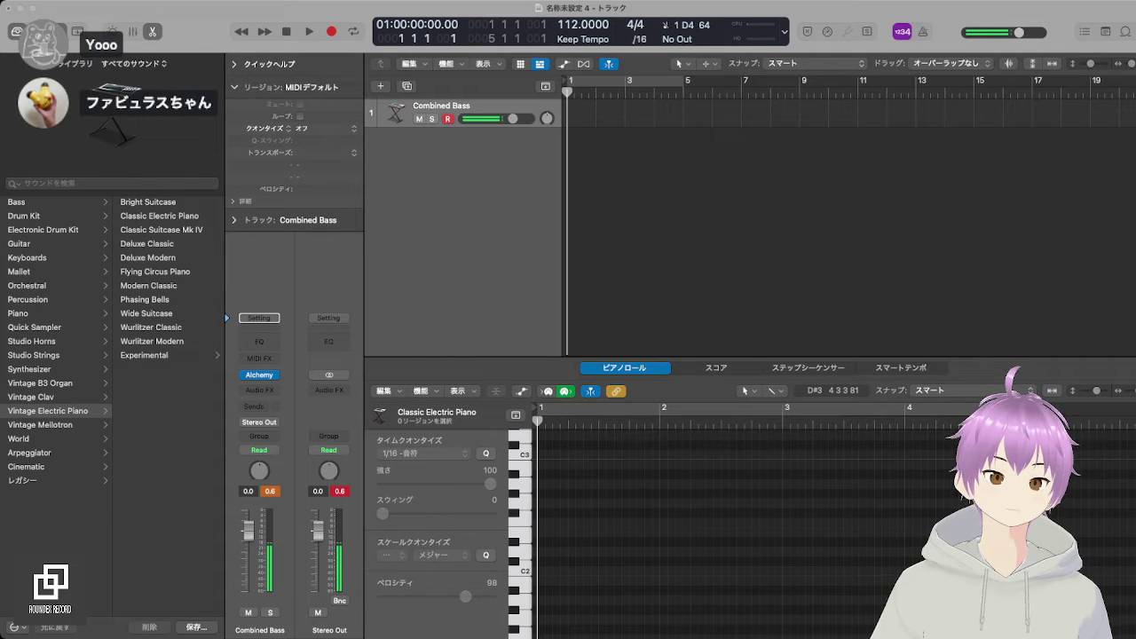
# Step: Rehearse a pattern of C3, G3 and D4 notes with the Combined Bass sound
pyautogui.click(524, 454)
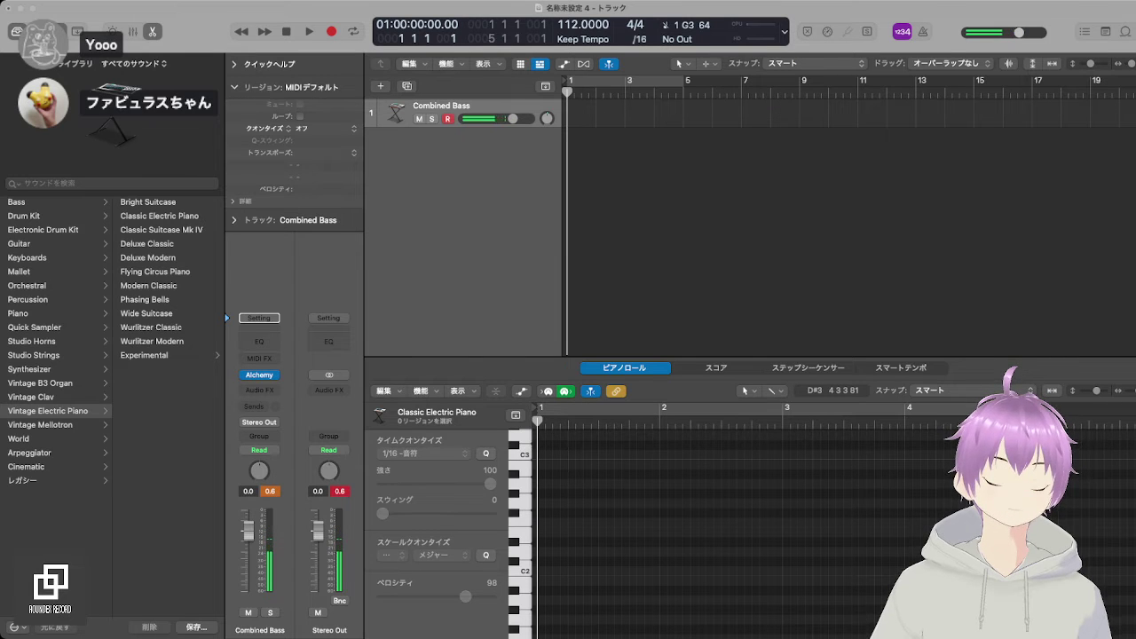
pyautogui.click(525, 454)
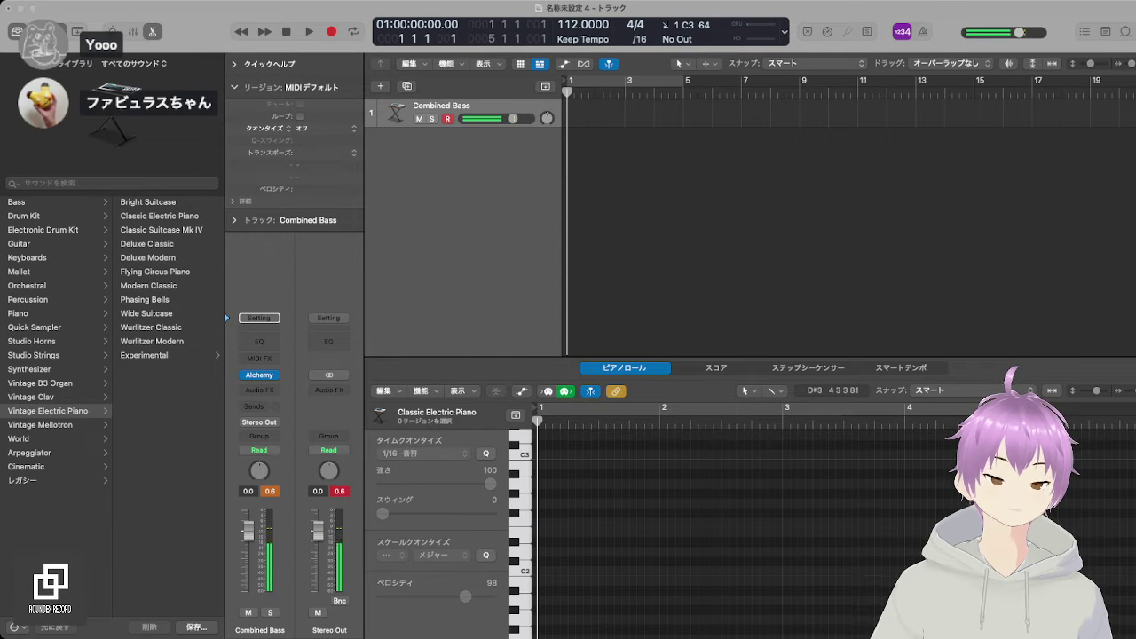
pyautogui.press('g')
pyautogui.click(525, 454)
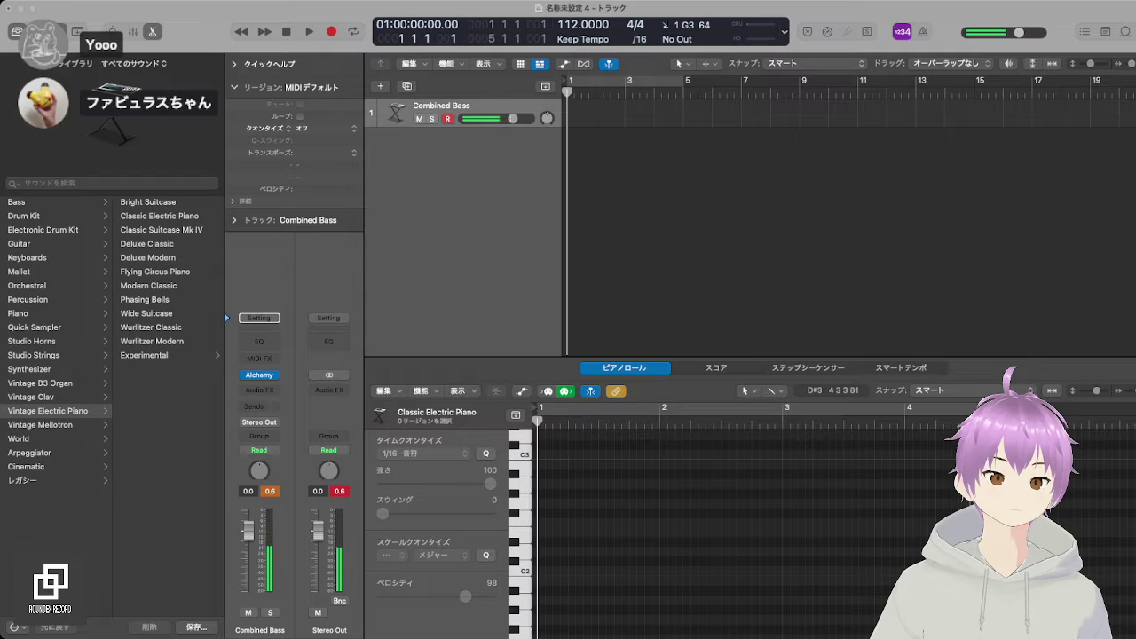
pyautogui.click(524, 454)
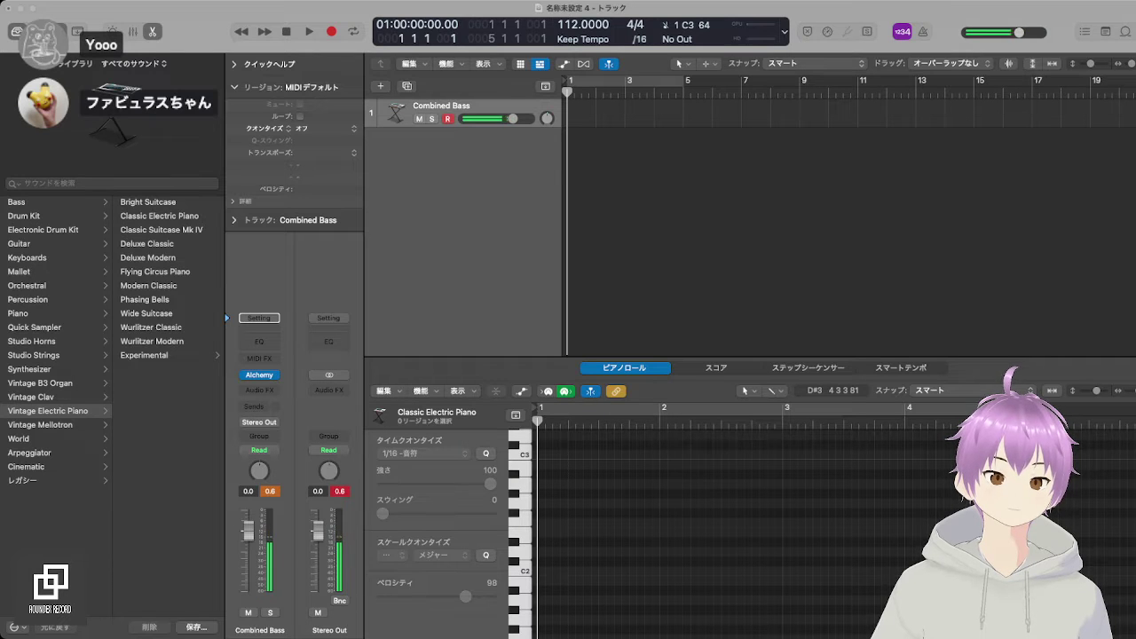
pyautogui.click(524, 454)
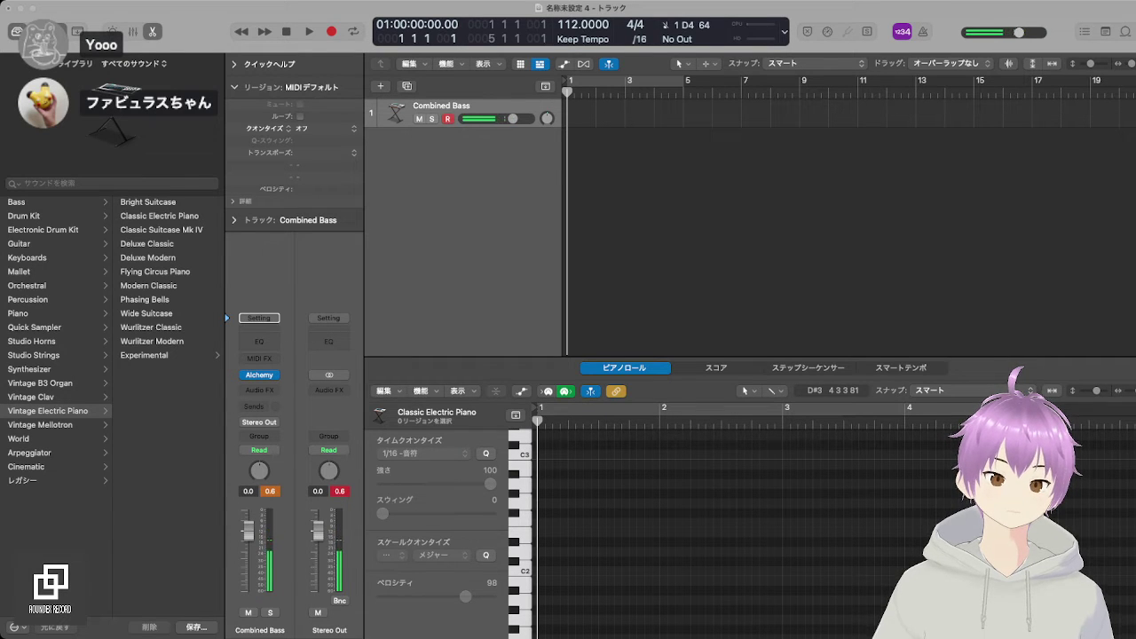
pyautogui.click(525, 453)
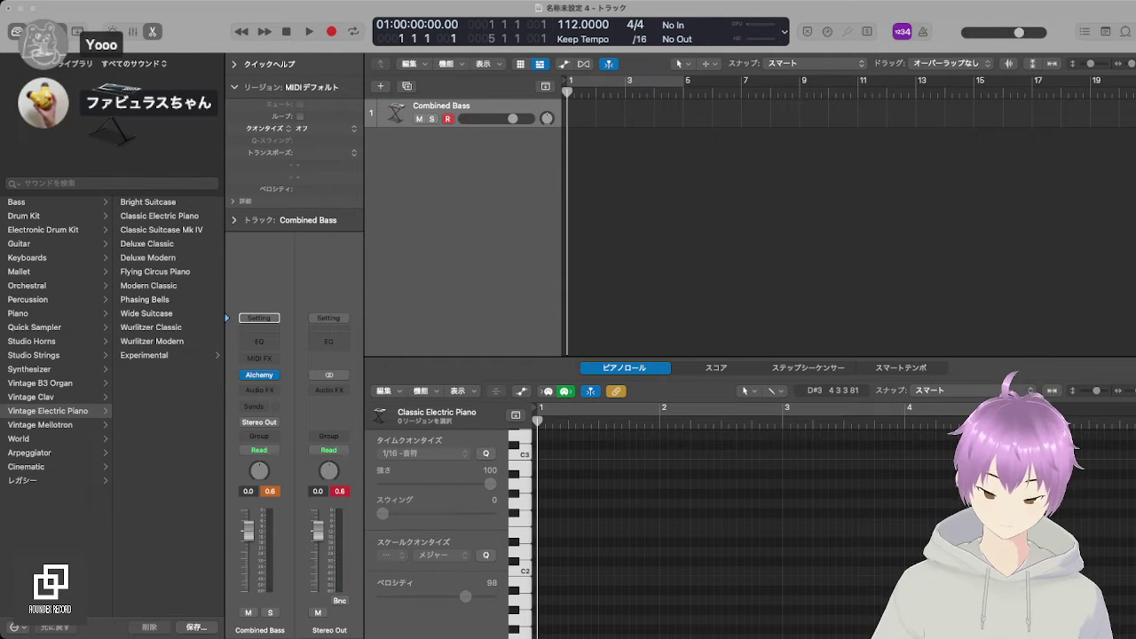
pyautogui.click(525, 454)
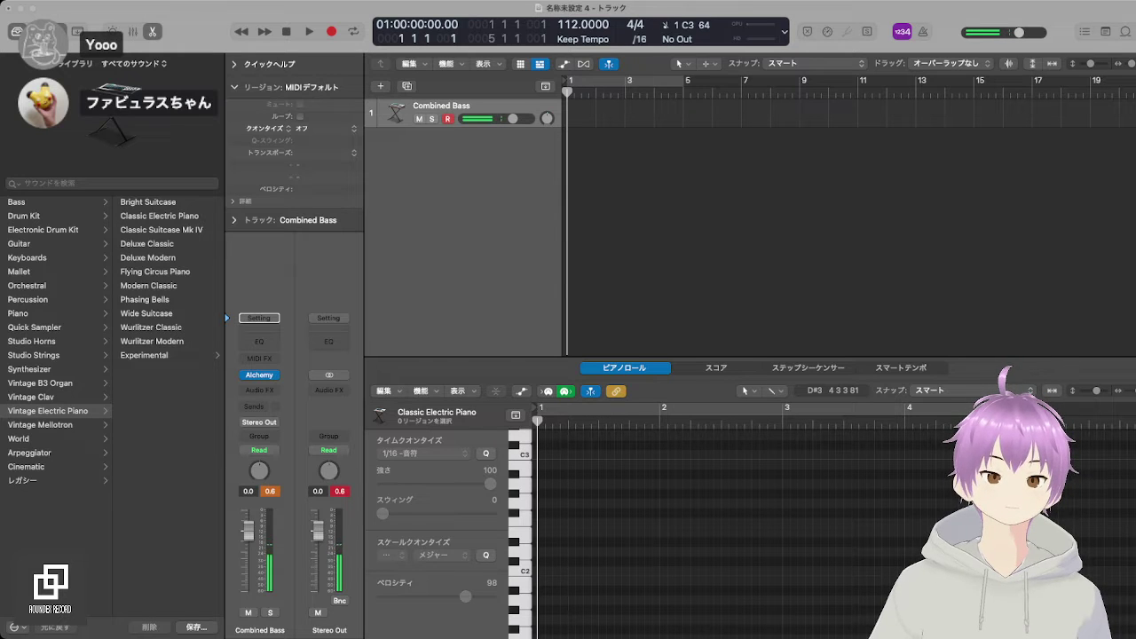
# Step: Record a four-note MIDI phrase of C3, G3, D4 and G3 on the Combined Bass track from bar 1
pyautogui.click(799, 240)
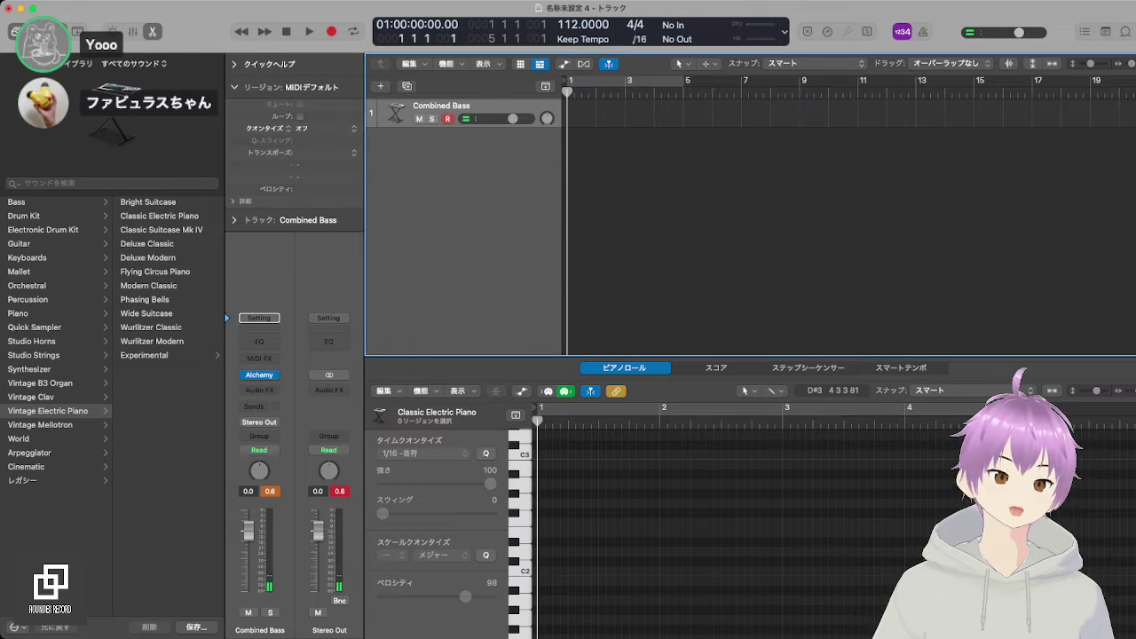
pyautogui.press('r')
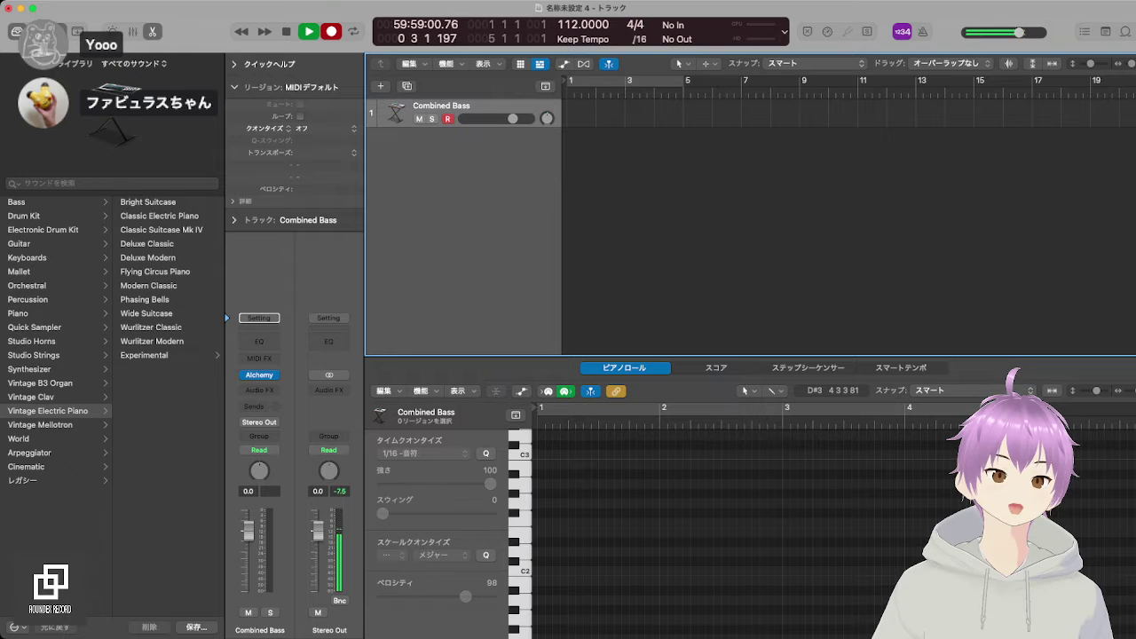
pyautogui.click(525, 454)
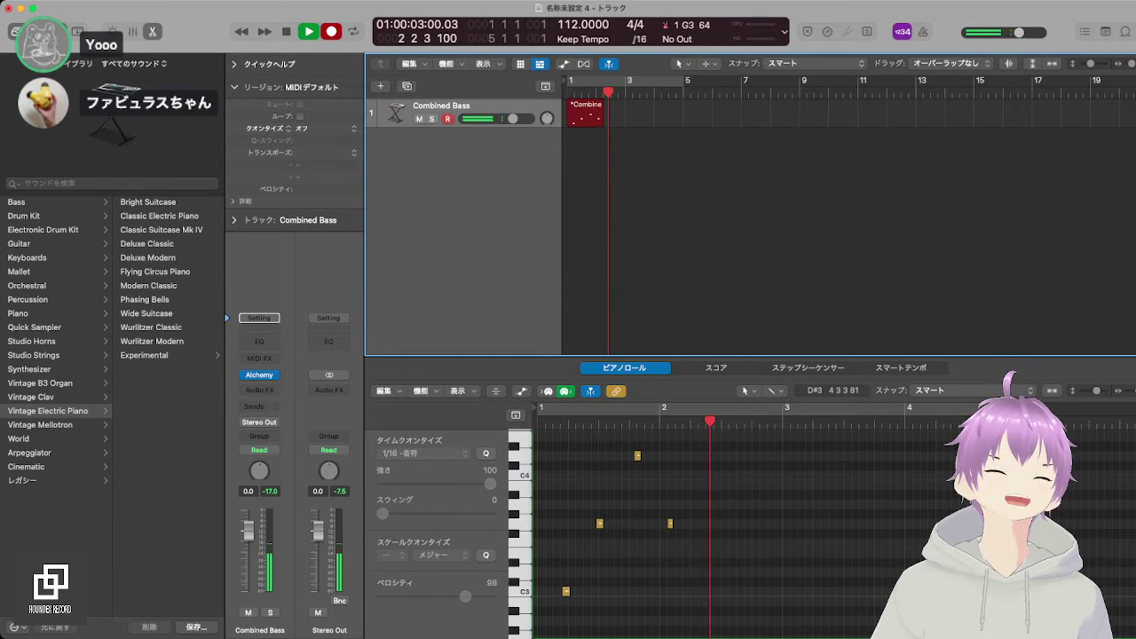
pyautogui.press('space')
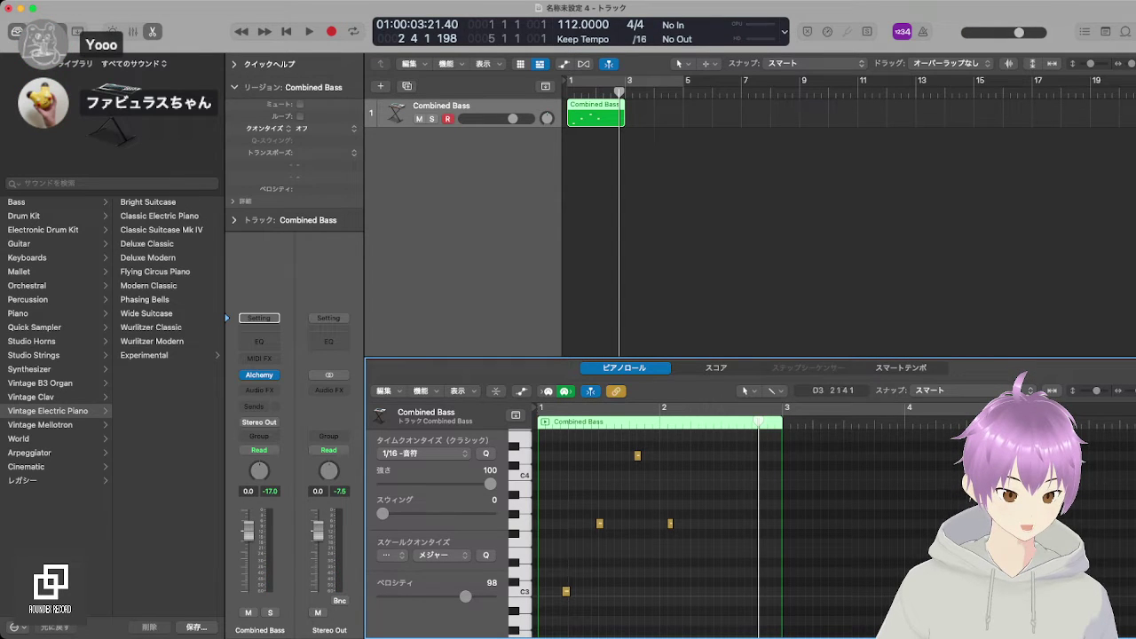
# Step: Quantize all four recorded notes to 1/16 and move the first C3 note to the start of bar 1
pyautogui.moveTo(712, 615); pyautogui.dragTo(555, 449)
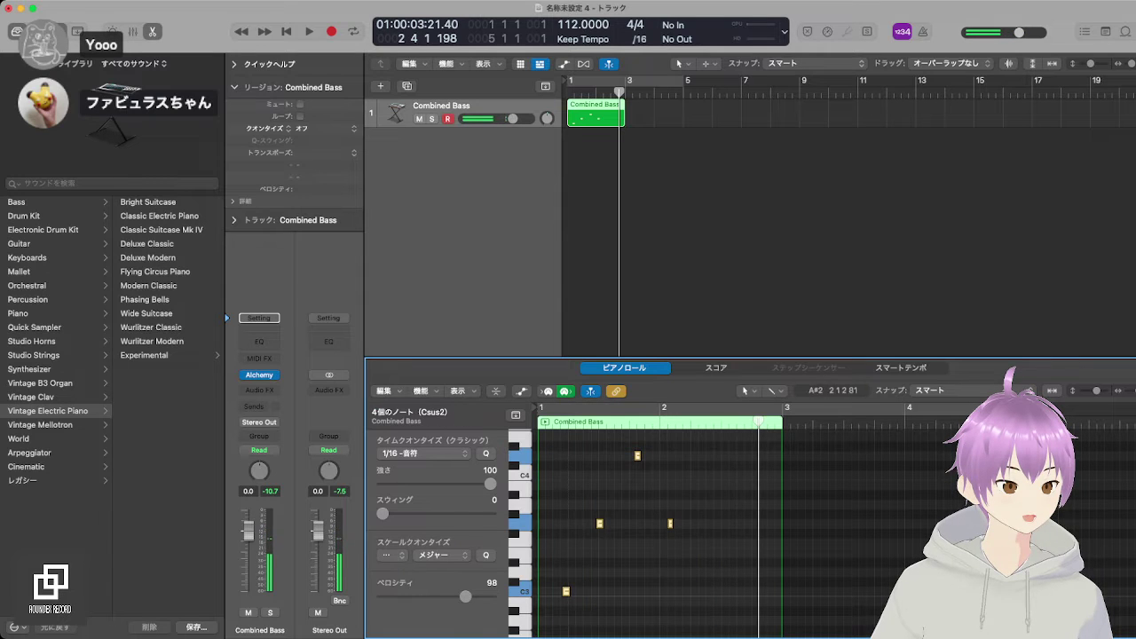
pyautogui.press('q')
pyautogui.click(579, 555)
pyautogui.moveTo(564, 592); pyautogui.dragTo(541, 591)
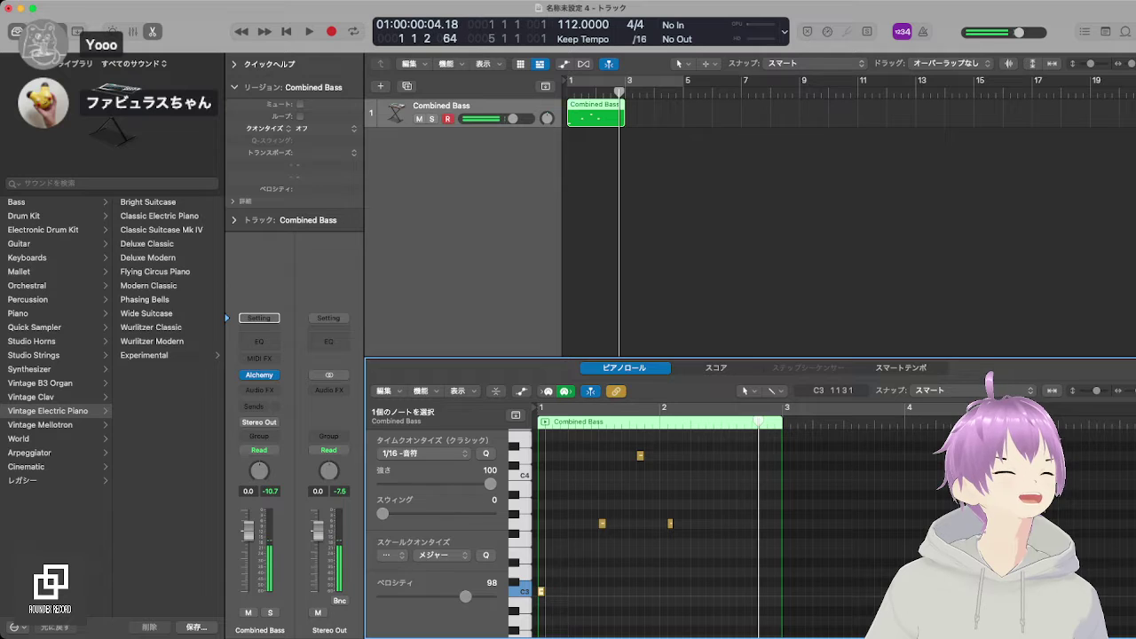
# Step: Move the first G3, the D4 and the last G3 onto beats 2, 3 and 4 of bar 1, and audition the phrase
pyautogui.moveTo(602, 524); pyautogui.dragTo(572, 524)
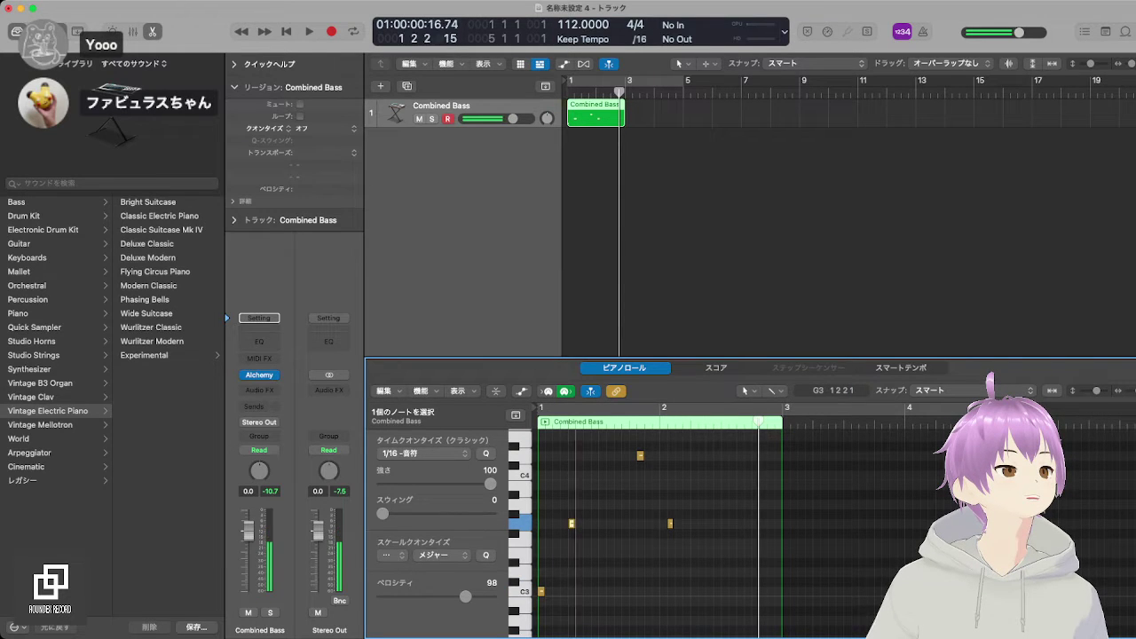
pyautogui.moveTo(640, 455); pyautogui.dragTo(602, 455)
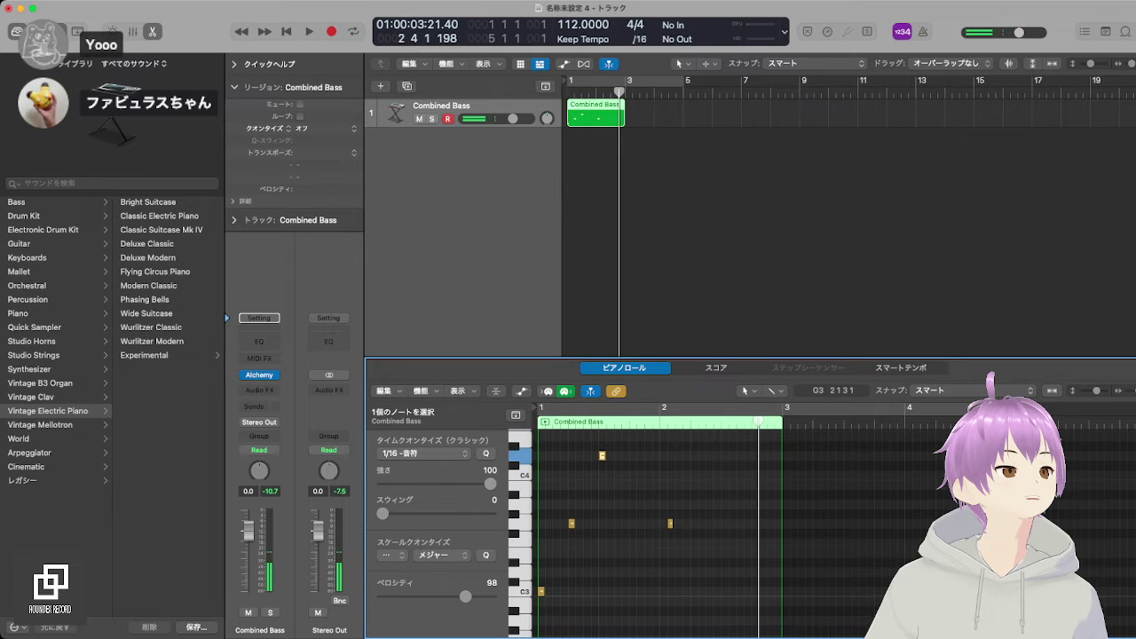
pyautogui.moveTo(670, 523); pyautogui.dragTo(638, 524)
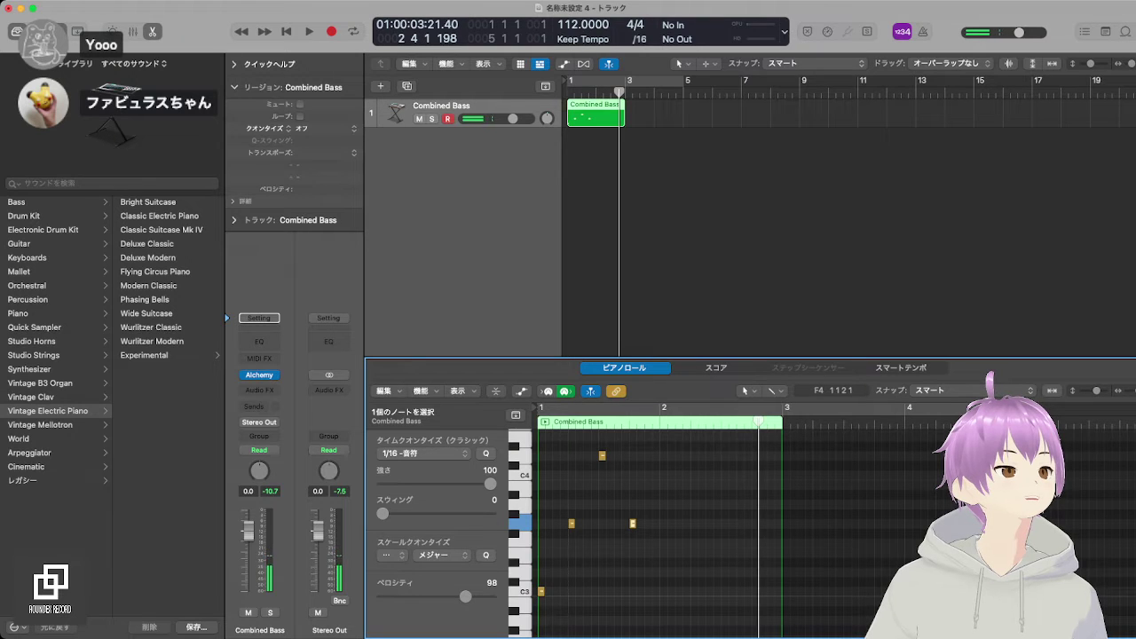
pyautogui.click(545, 422)
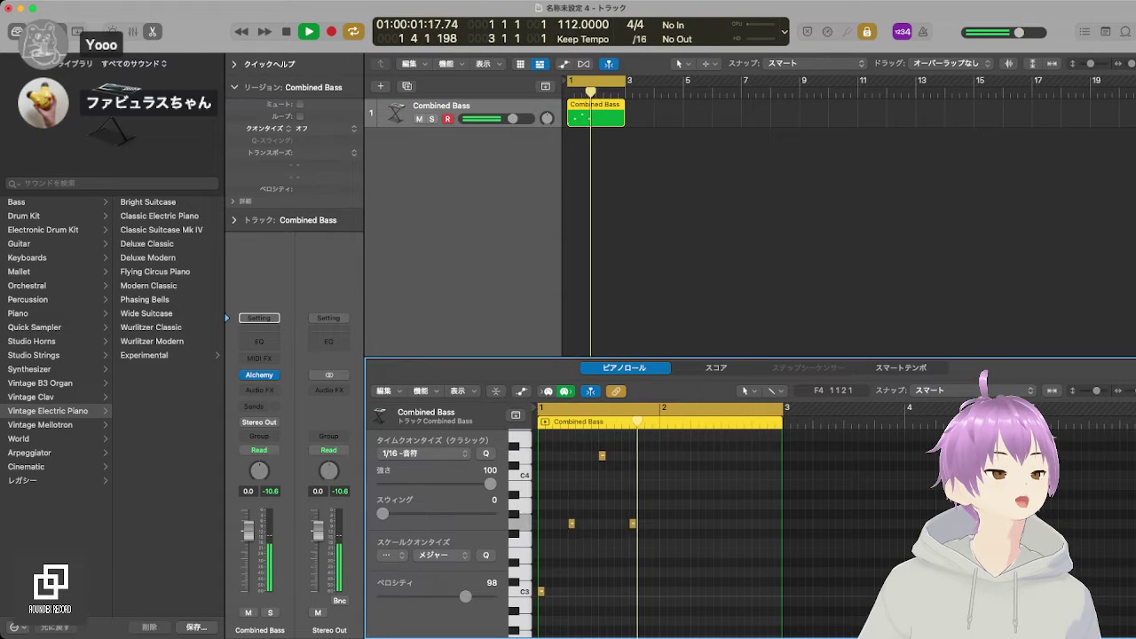
pyautogui.press('space')
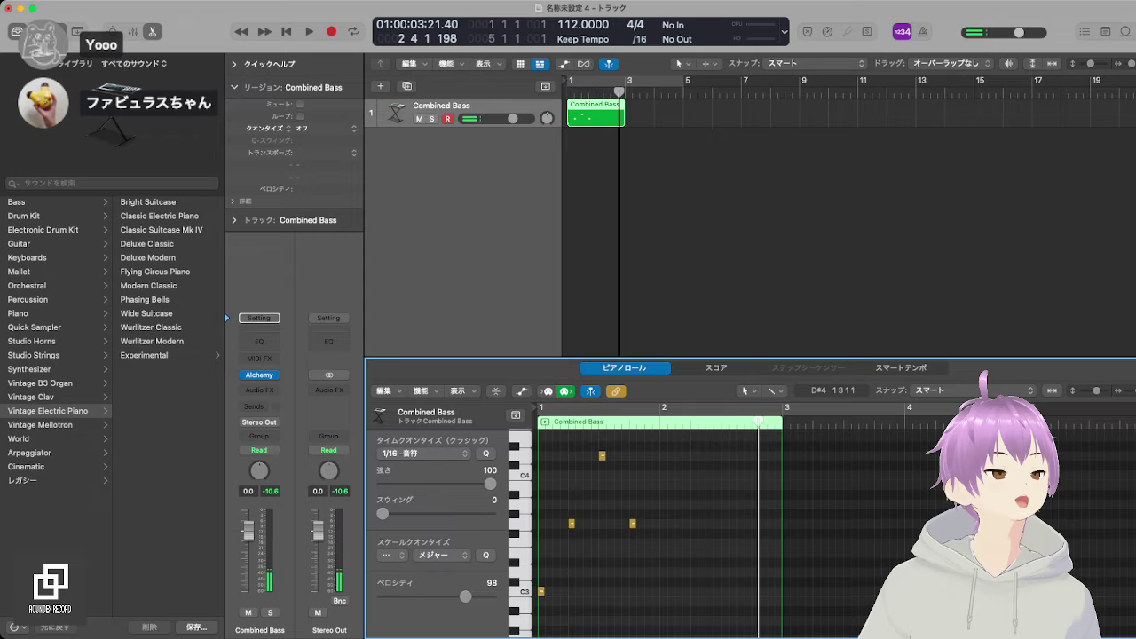
# Step: Lengthen the D4 note slightly, shorten the first G3 note, and play the phrase back
pyautogui.moveTo(605, 456); pyautogui.dragTo(609, 455)
pyautogui.moveTo(575, 523); pyautogui.dragTo(573, 524)
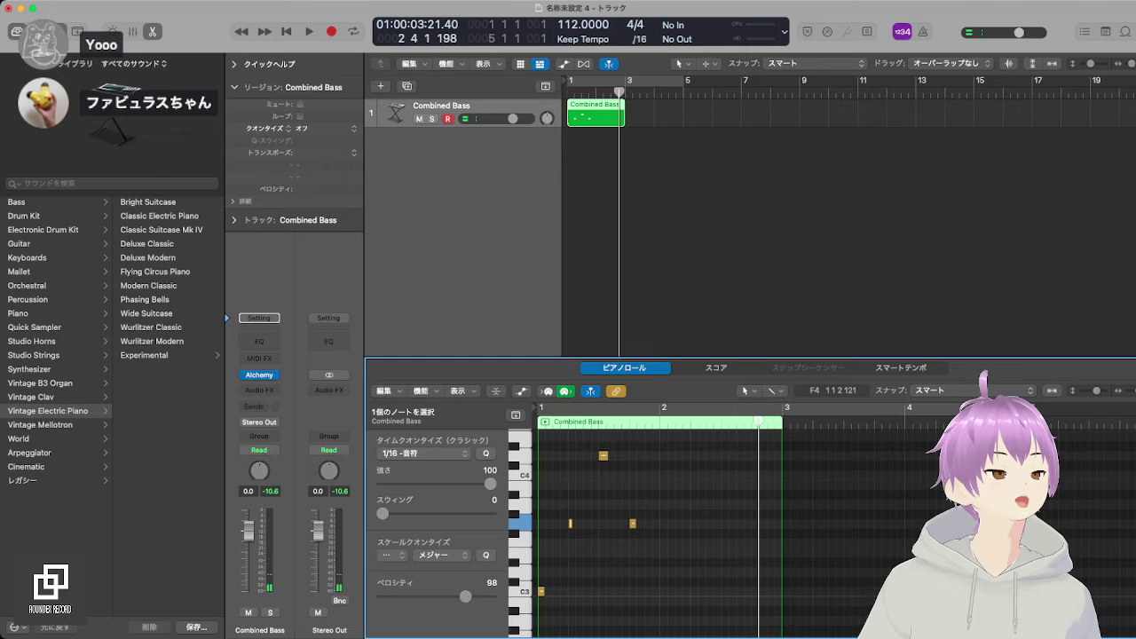
pyautogui.press('space')
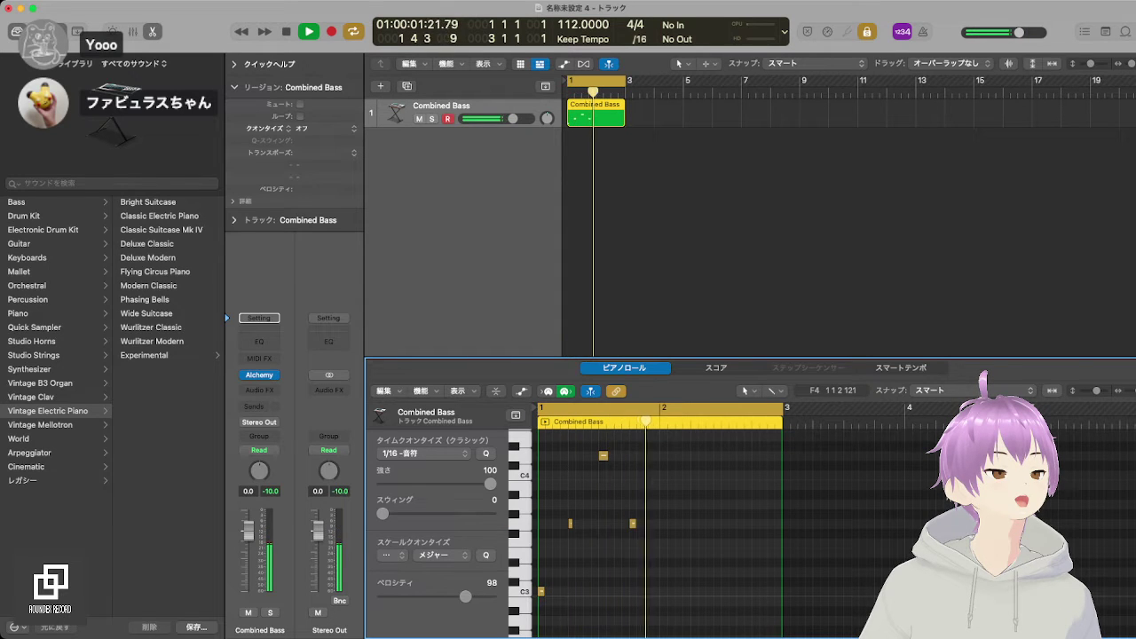
pyautogui.press('space')
# Step: Copy all four notes of bar 1 into bar 2 at the same beats and pitches
pyautogui.moveTo(671, 614); pyautogui.dragTo(542, 446)
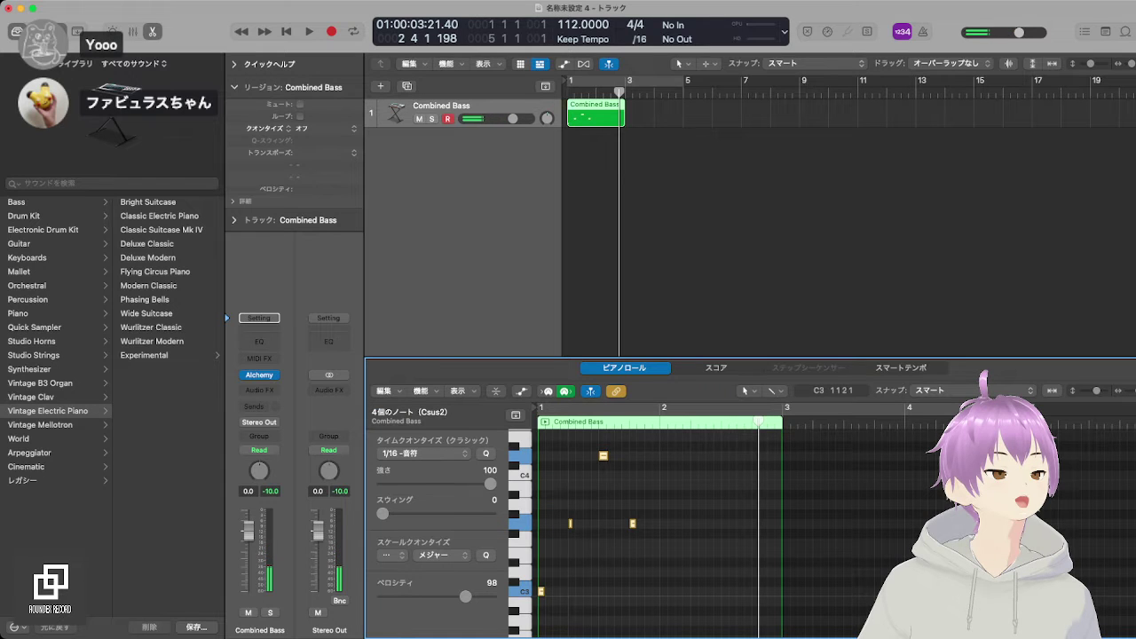
pyautogui.moveTo(542, 591); pyautogui.dragTo(598, 592)
pyautogui.click(717, 571)
# Step: In bar 2, lengthen both G3 notes and shorten the D4 note, and audition the two-bar region in a loop
pyautogui.press('super+Right')
pyautogui.press('super+Right')
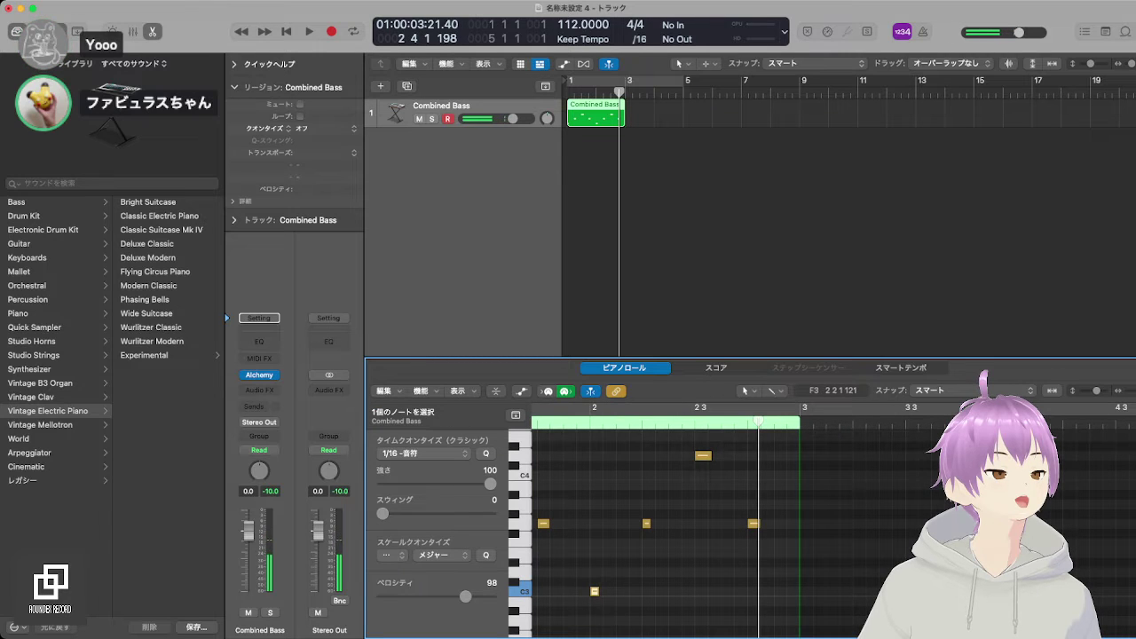
pyautogui.click(649, 523)
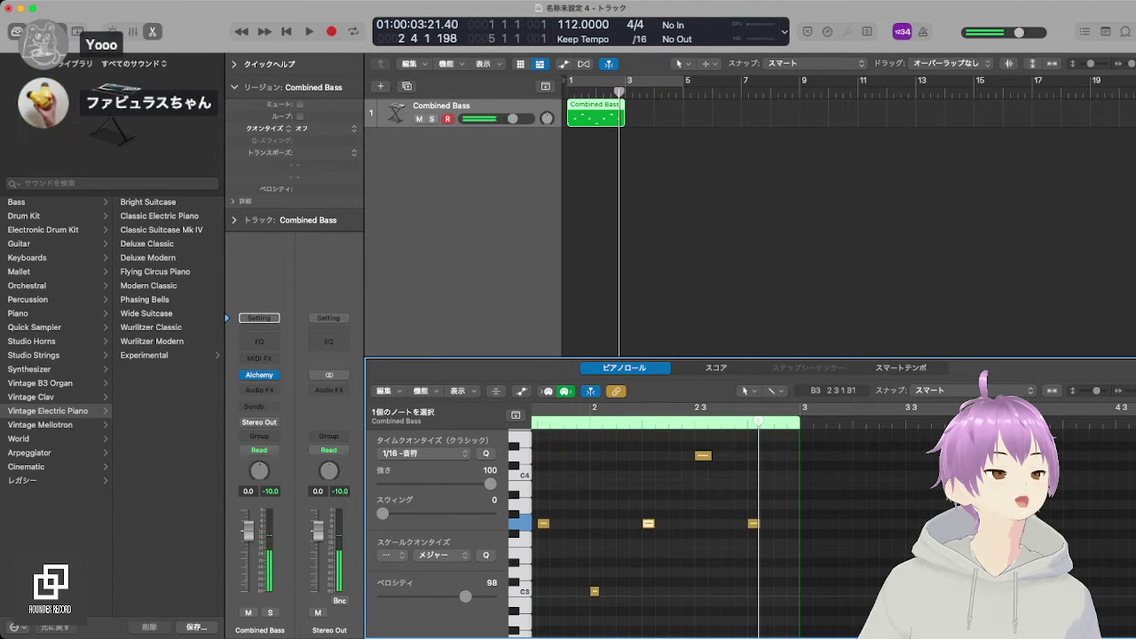
pyautogui.moveTo(710, 456); pyautogui.dragTo(703, 455)
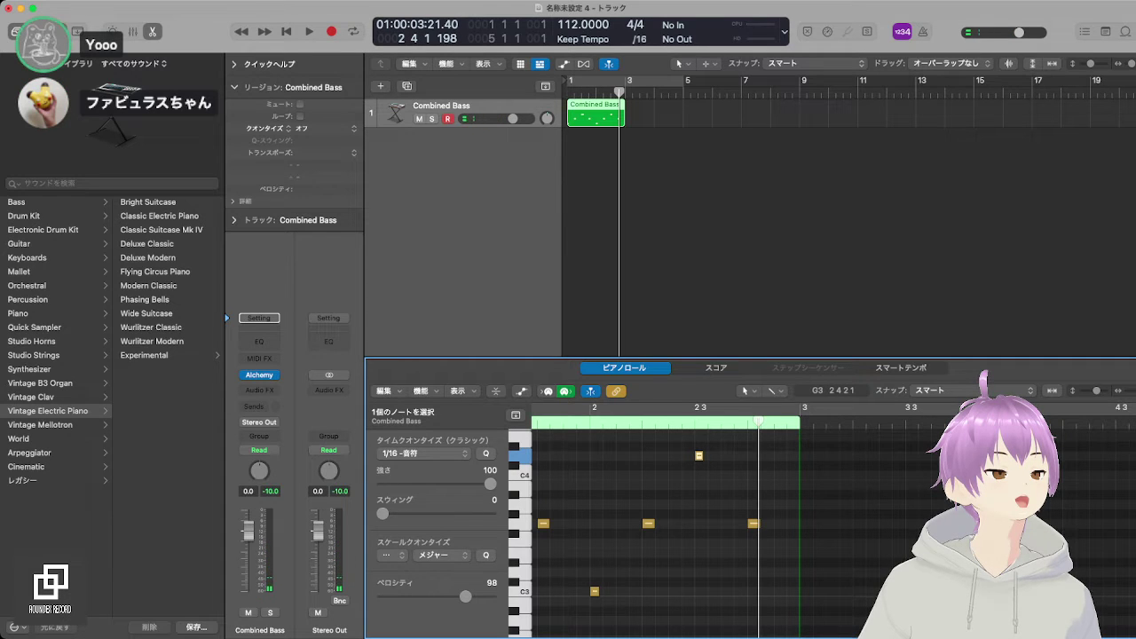
pyautogui.moveTo(759, 523); pyautogui.dragTo(765, 523)
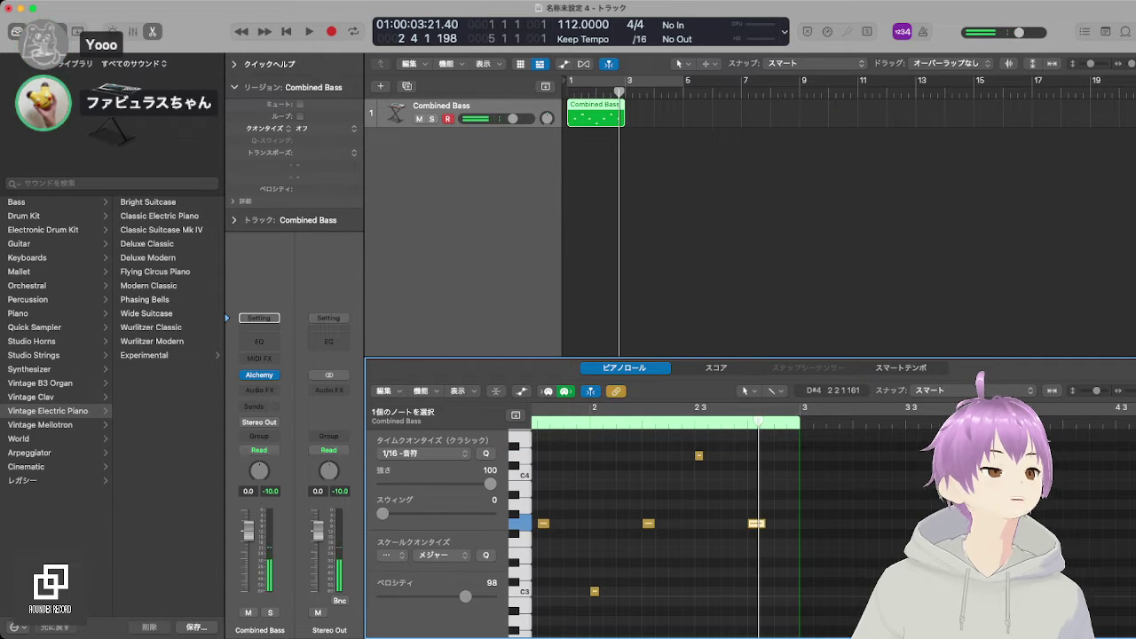
pyautogui.hscroll(-5, 653, 447)
pyautogui.click(545, 421)
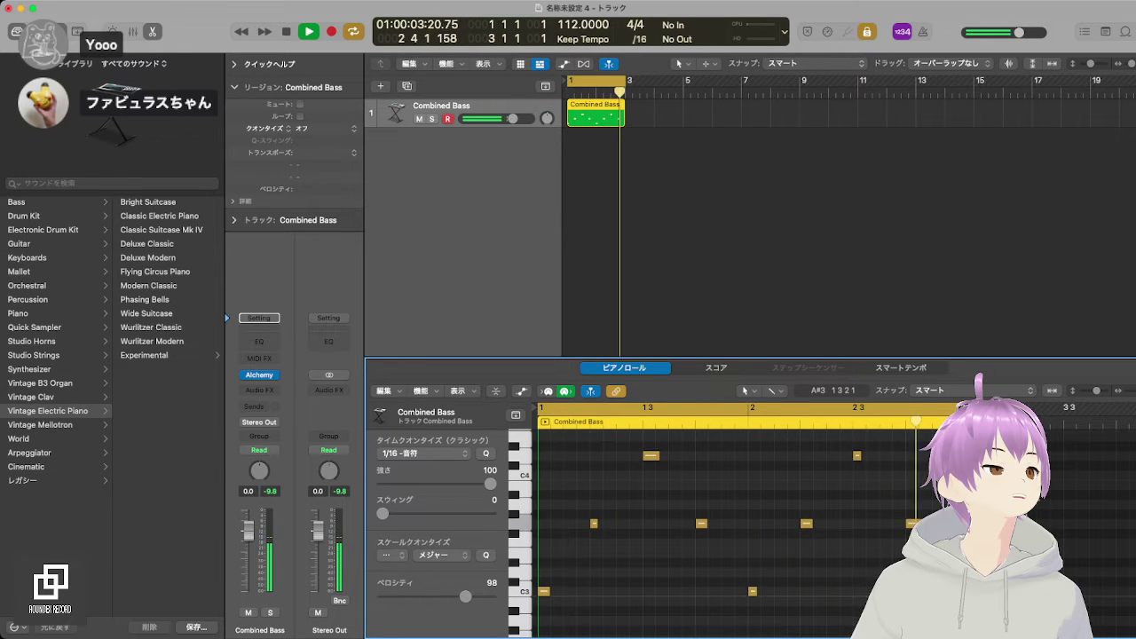
pyautogui.press('c')
pyautogui.press('space')
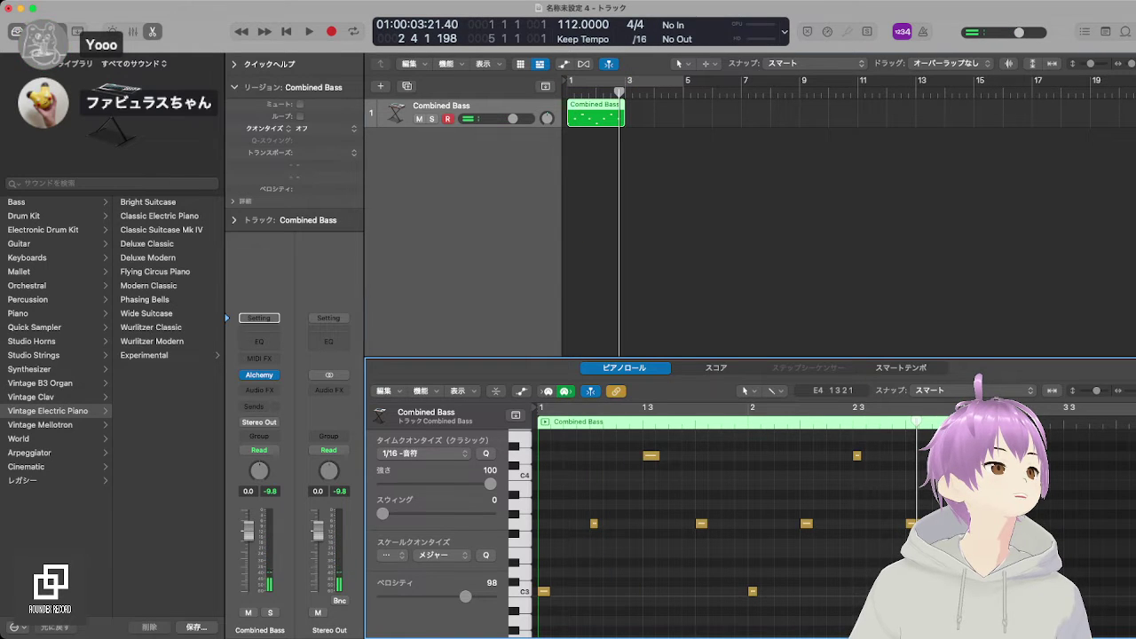
# Step: Loop the Combined Bass region up to bar 11 and duplicate its track, placing the empty copy above it
pyautogui.moveTo(624, 105); pyautogui.dragTo(858, 105)
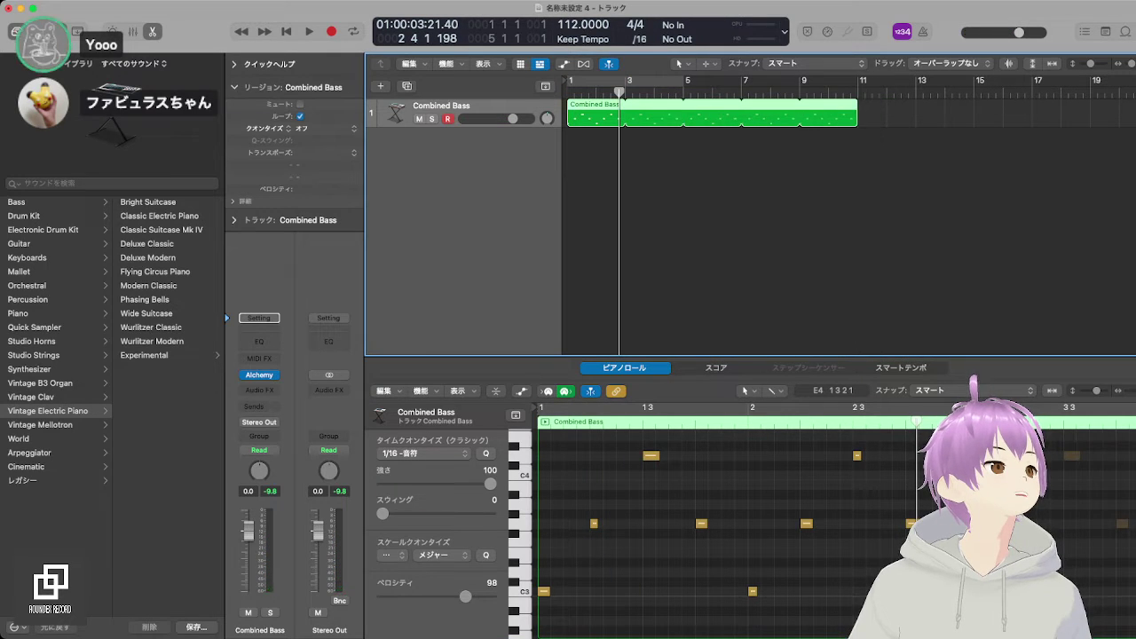
pyautogui.press('super+d')
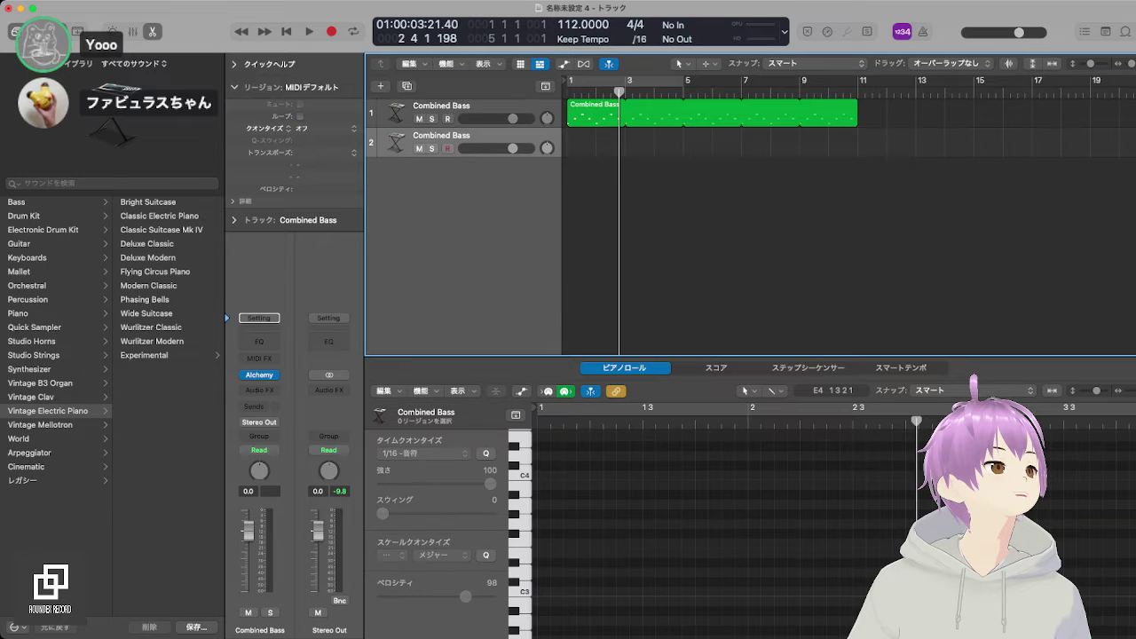
pyautogui.moveTo(396, 142); pyautogui.dragTo(396, 106)
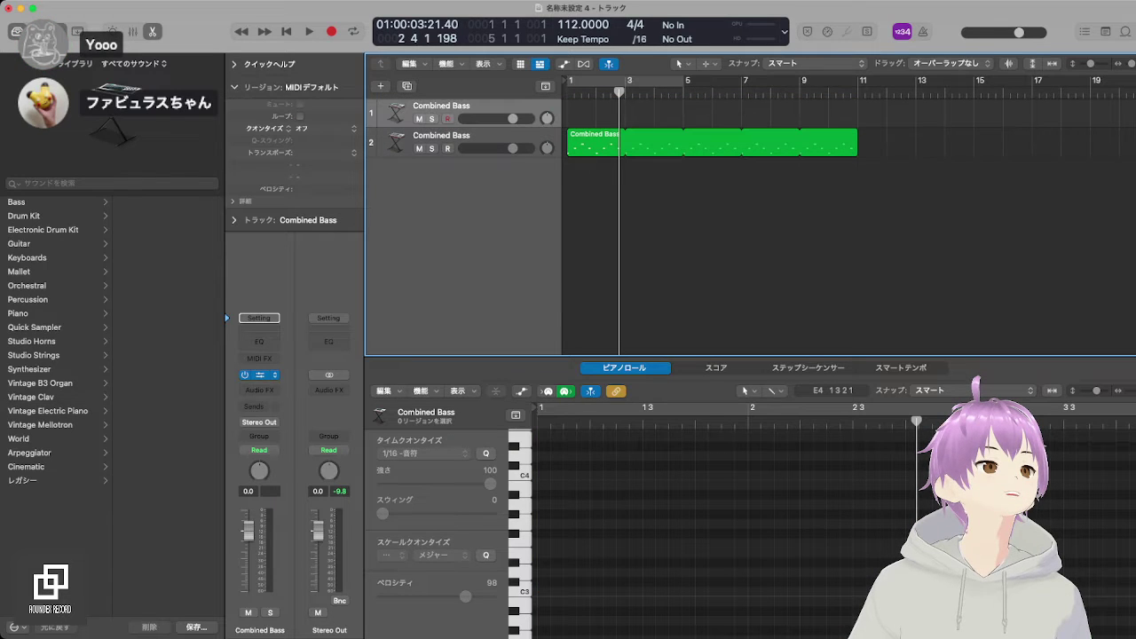
# Step: Open Alchemy on the empty top track and duplicate the track with the looped region directly below it
pyautogui.click(259, 375)
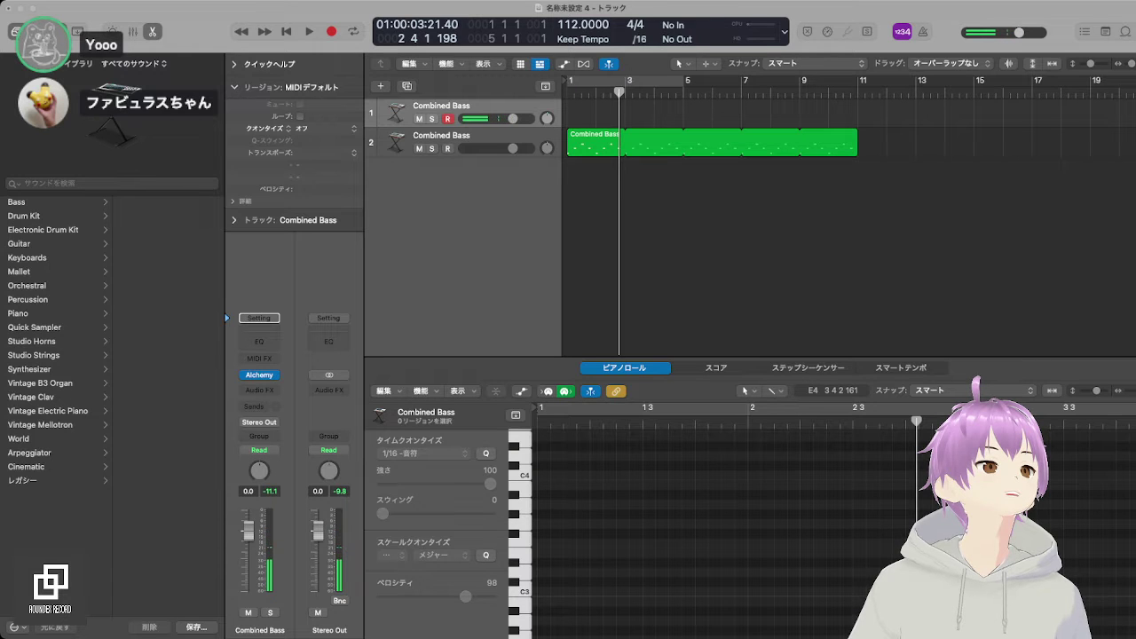
pyautogui.click(596, 146)
pyautogui.click(596, 146)
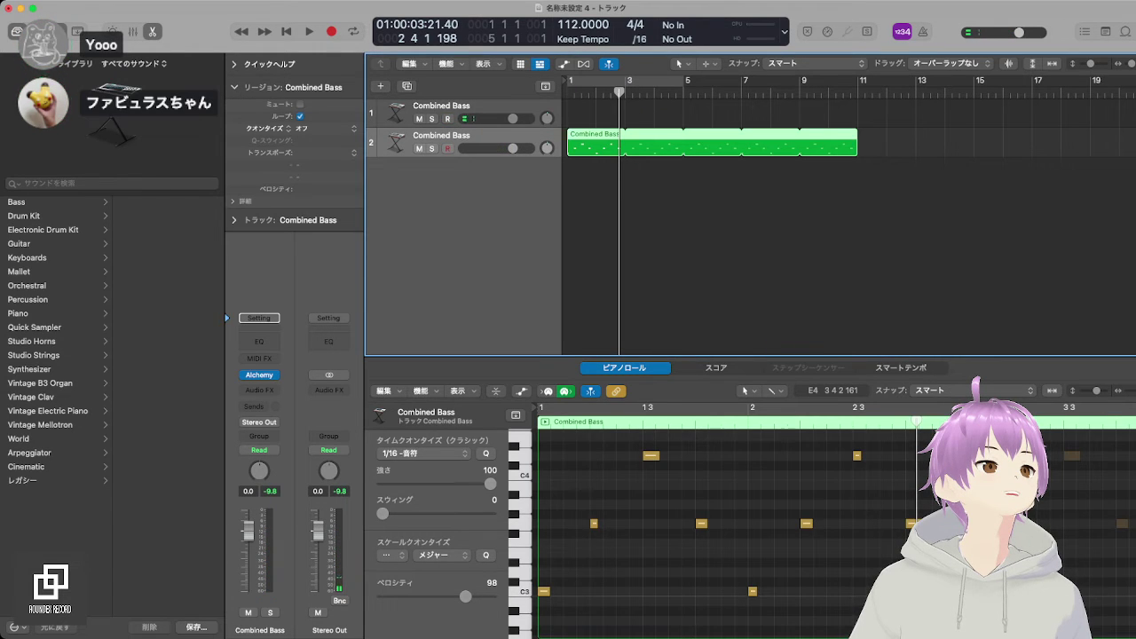
pyautogui.press('super+d')
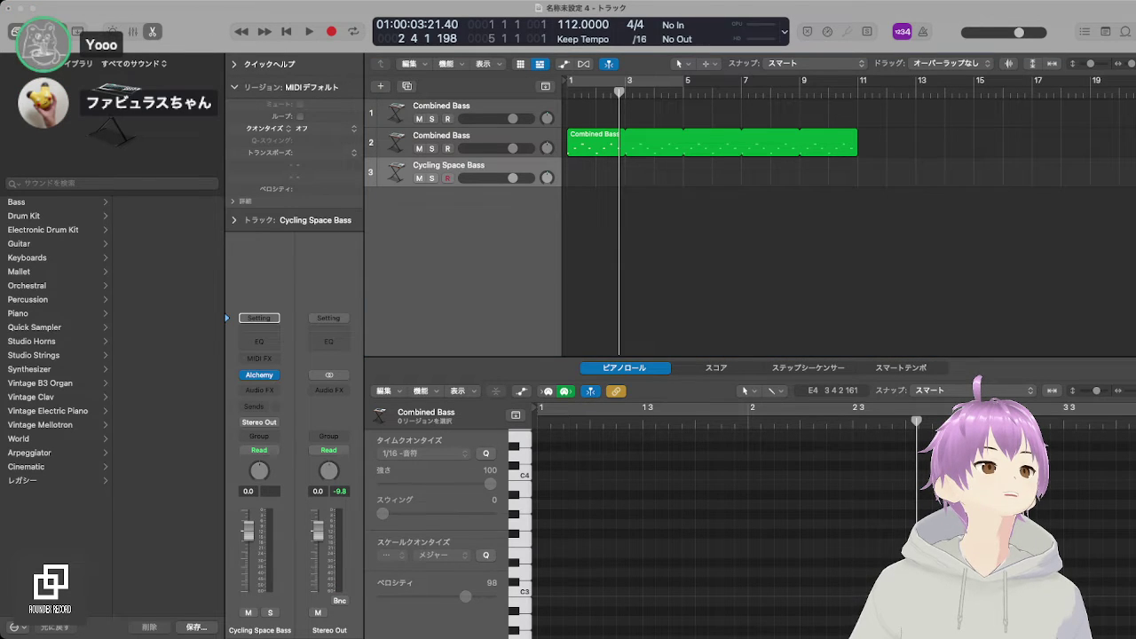
# Step: Audition Alchemy bass presets on the third track with A4 notes, from Cycling Space Bass through Deep Electro Bass Pattern
pyautogui.press('h')
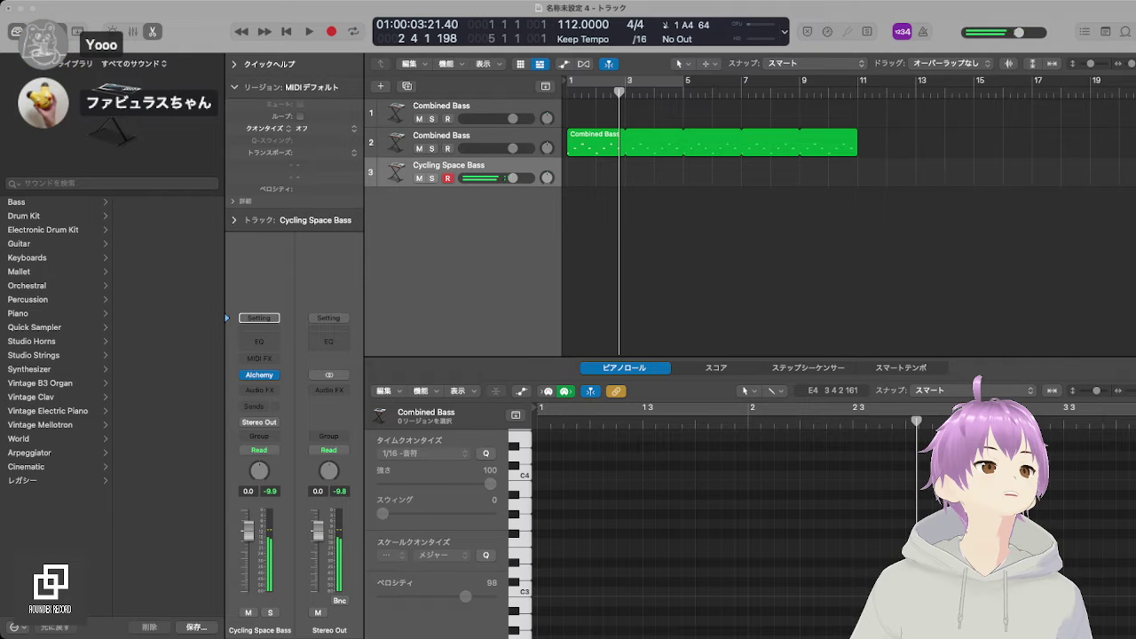
pyautogui.press('h')
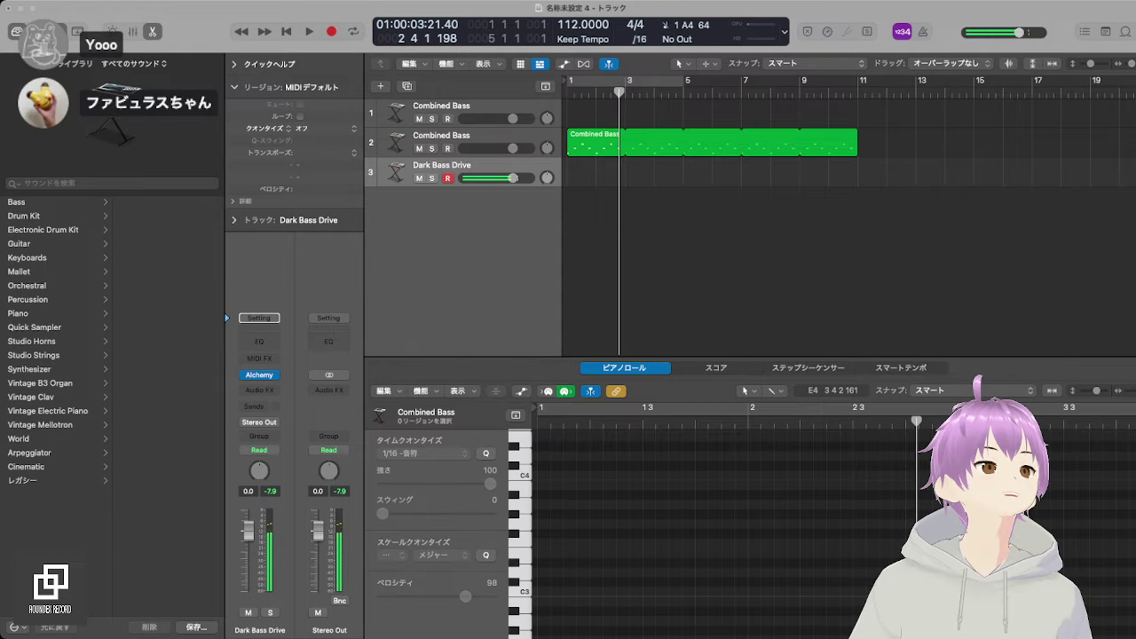
pyautogui.press('h')
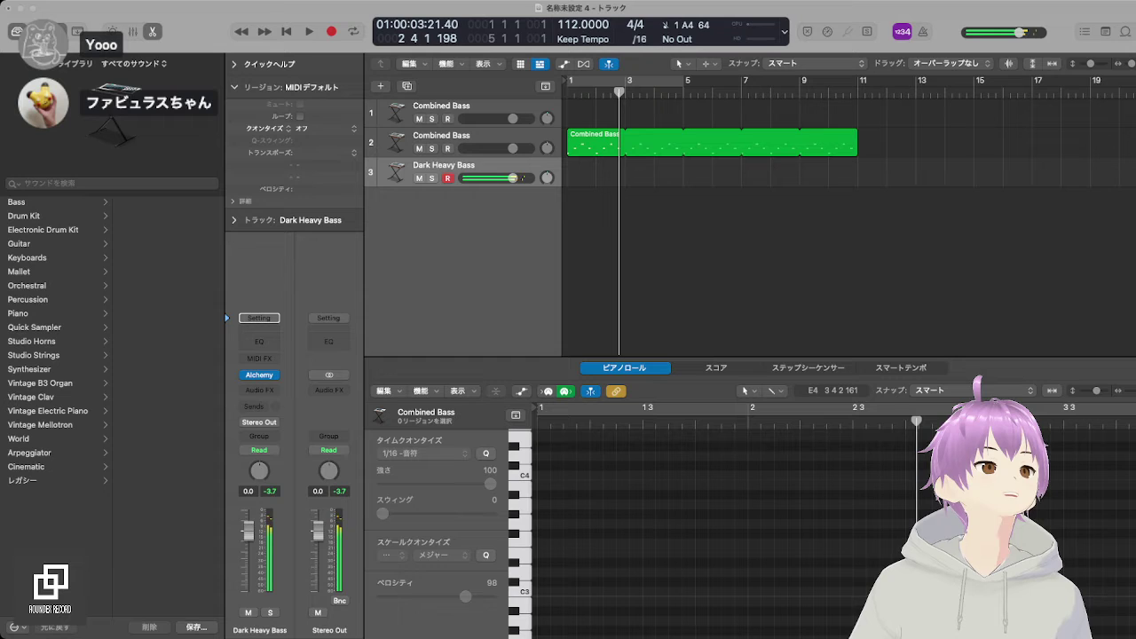
pyautogui.press('h')
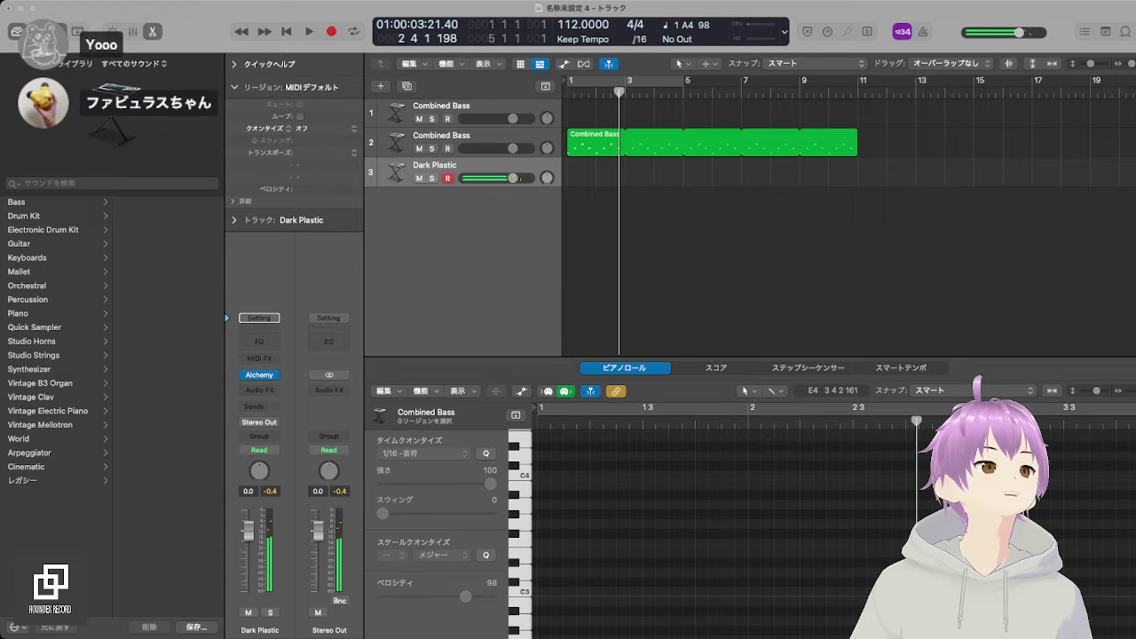
pyautogui.press('h')
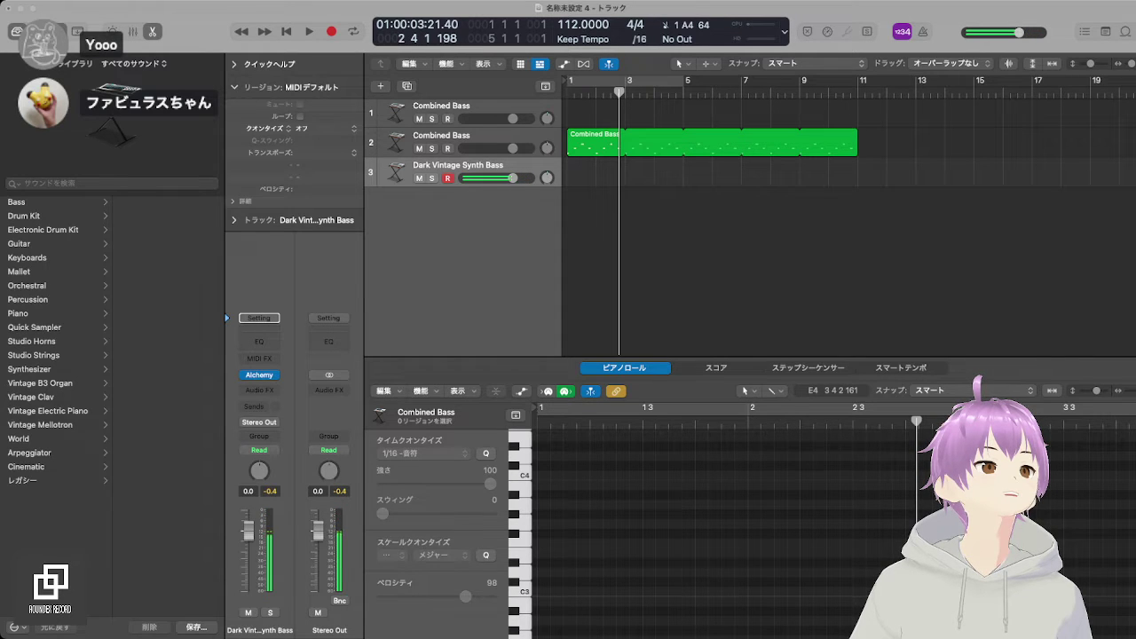
pyautogui.press('h')
pyautogui.press('h')
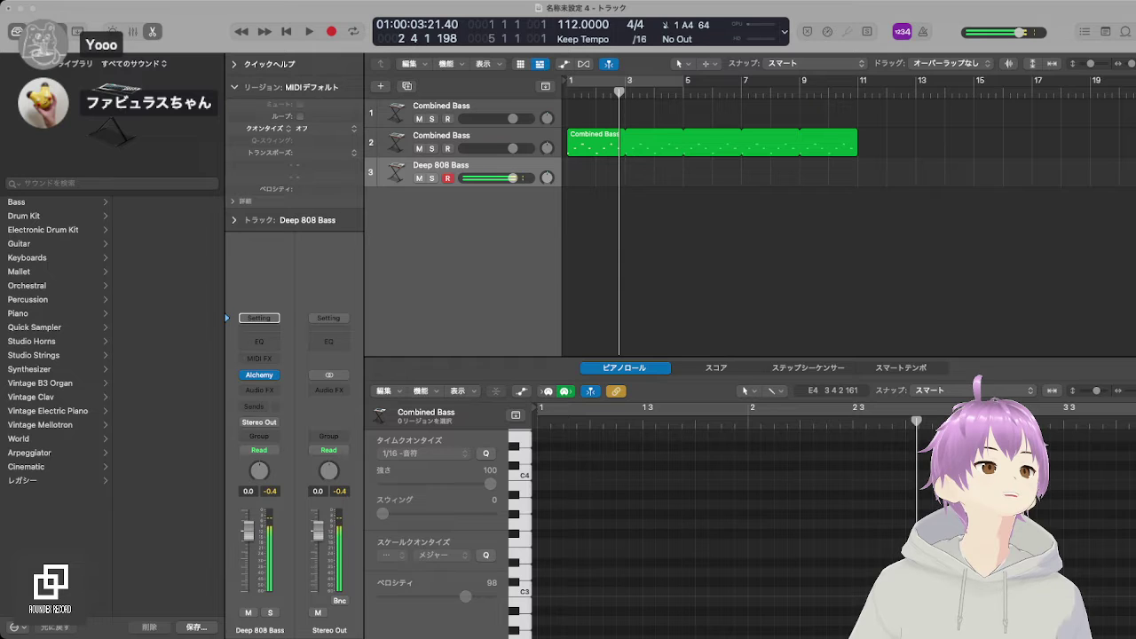
pyautogui.press('h')
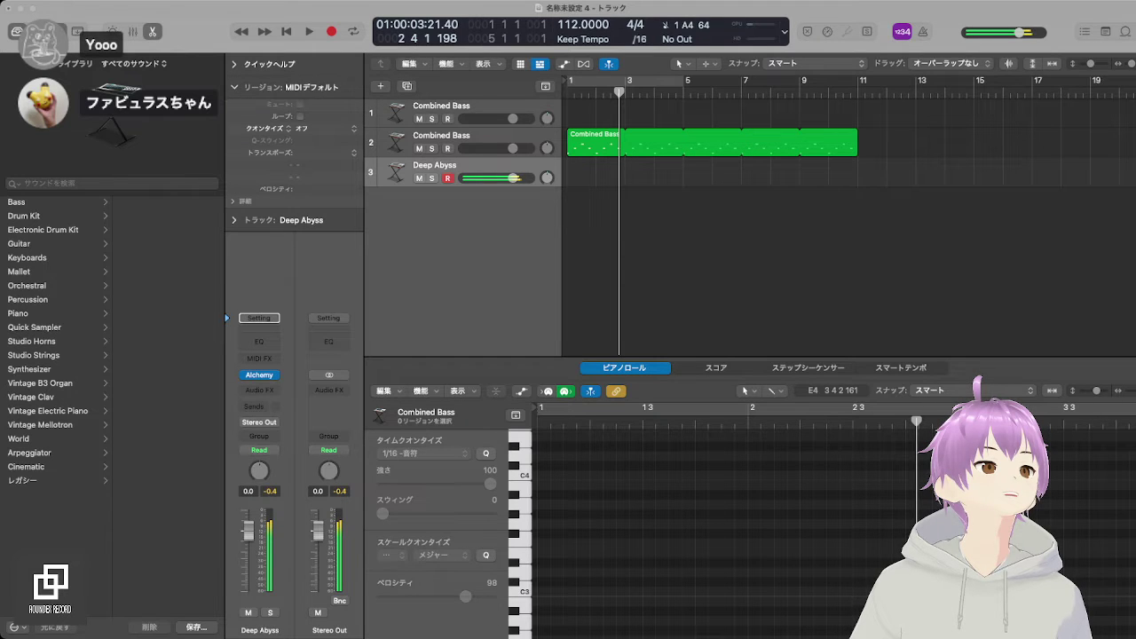
pyautogui.press('h')
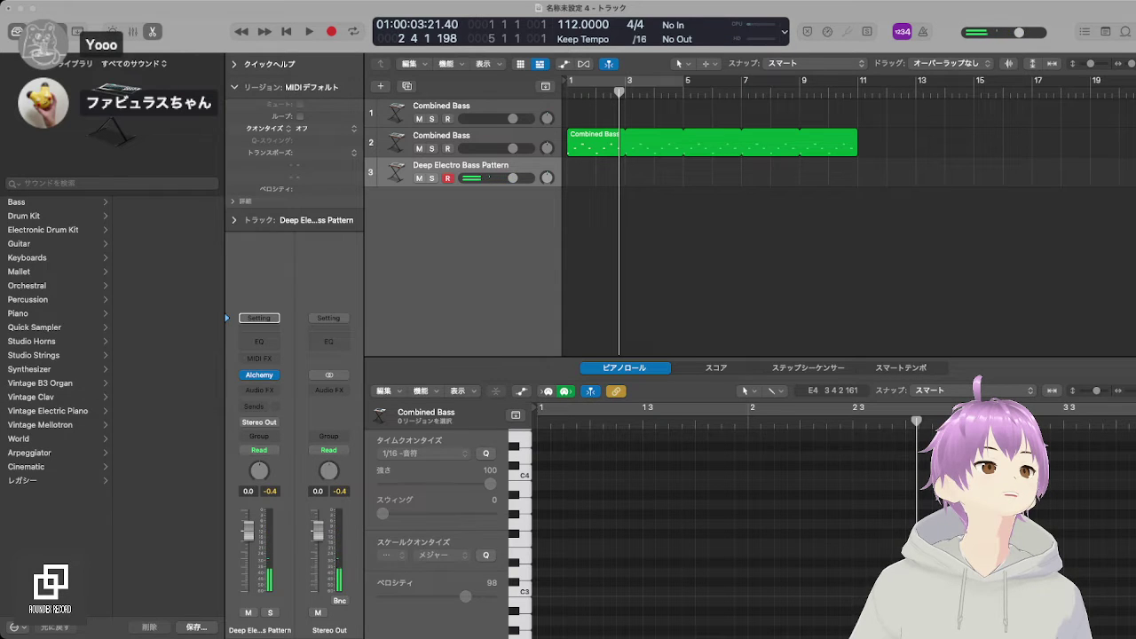
# Step: Audition mallet-type Alchemy presets on the third track from Bamboo Slurp onward, and settle on Water Drop Sticks
pyautogui.press('Down')
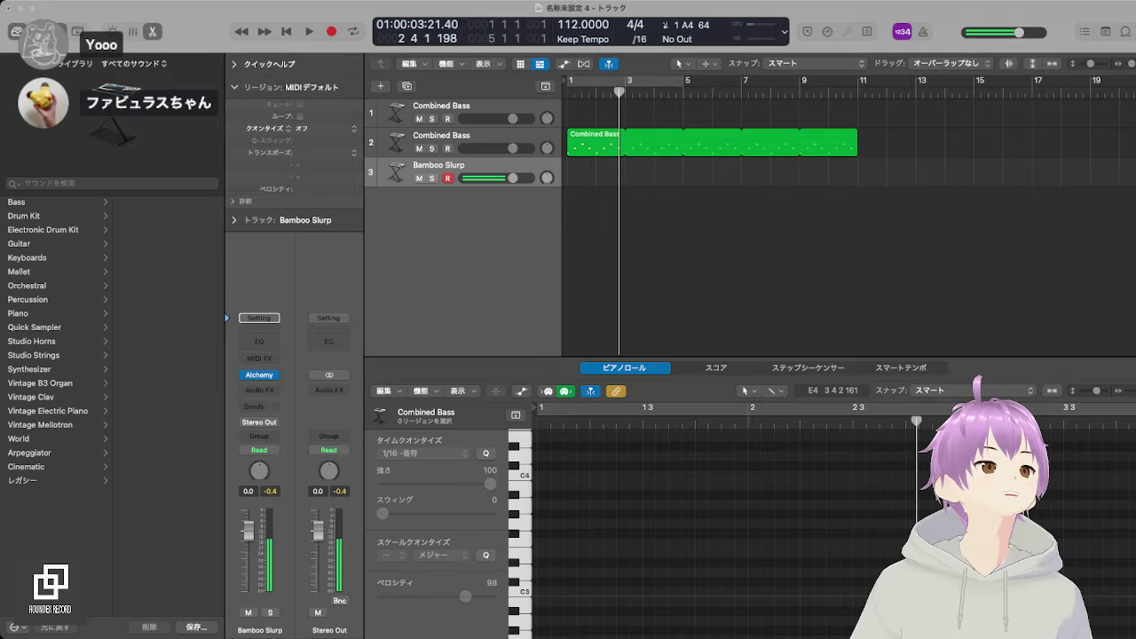
pyautogui.press('Down')
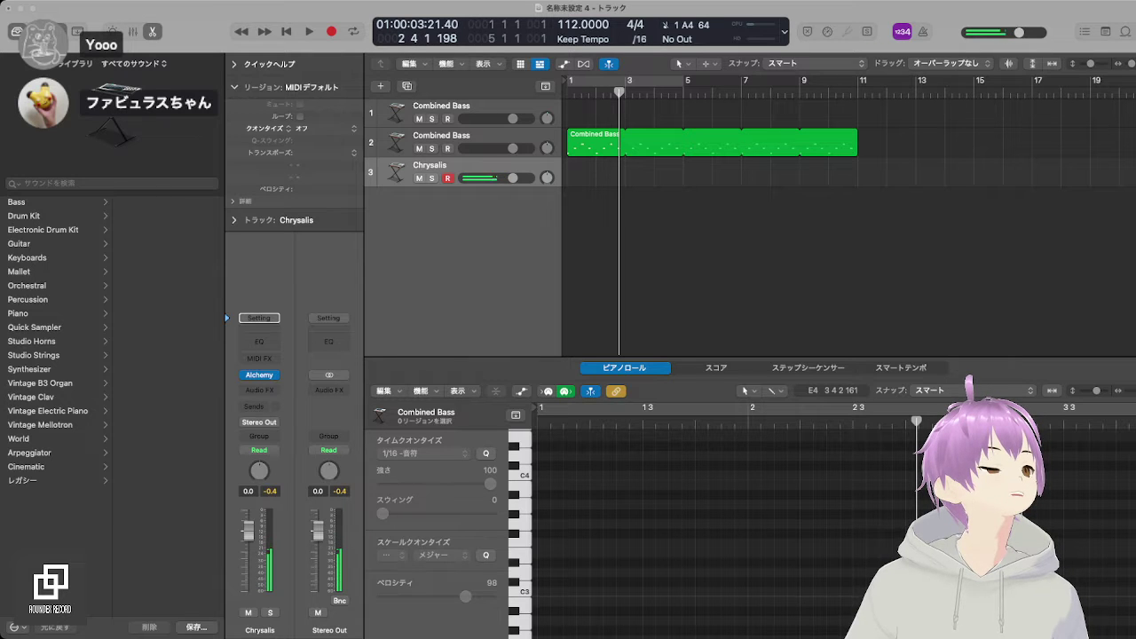
pyautogui.press('Down')
pyautogui.press('Up')
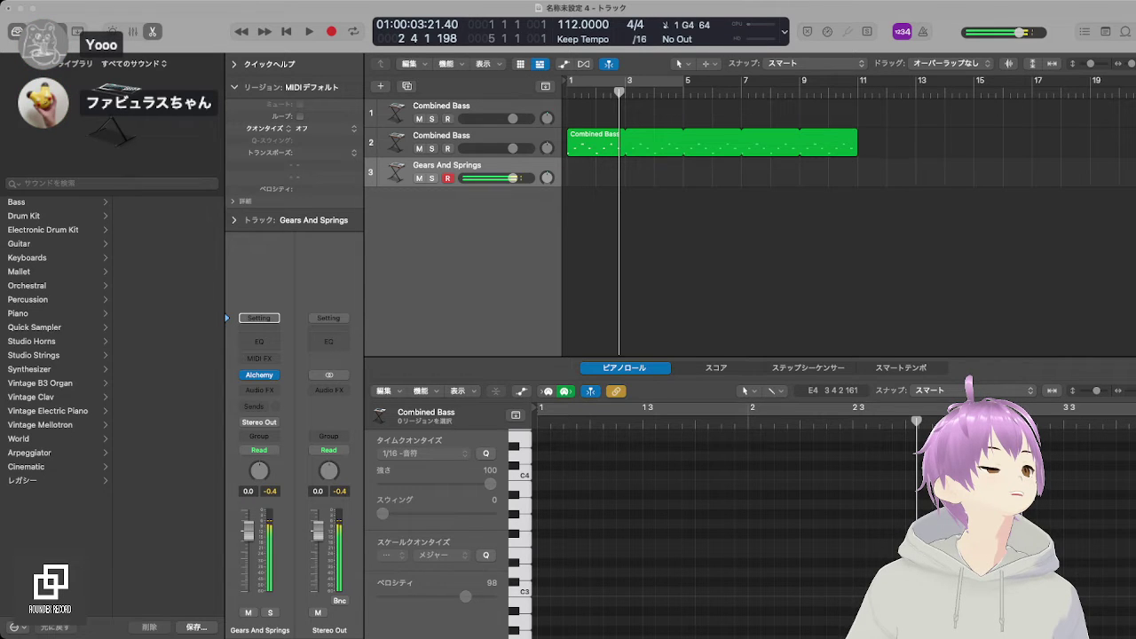
pyautogui.press('Down')
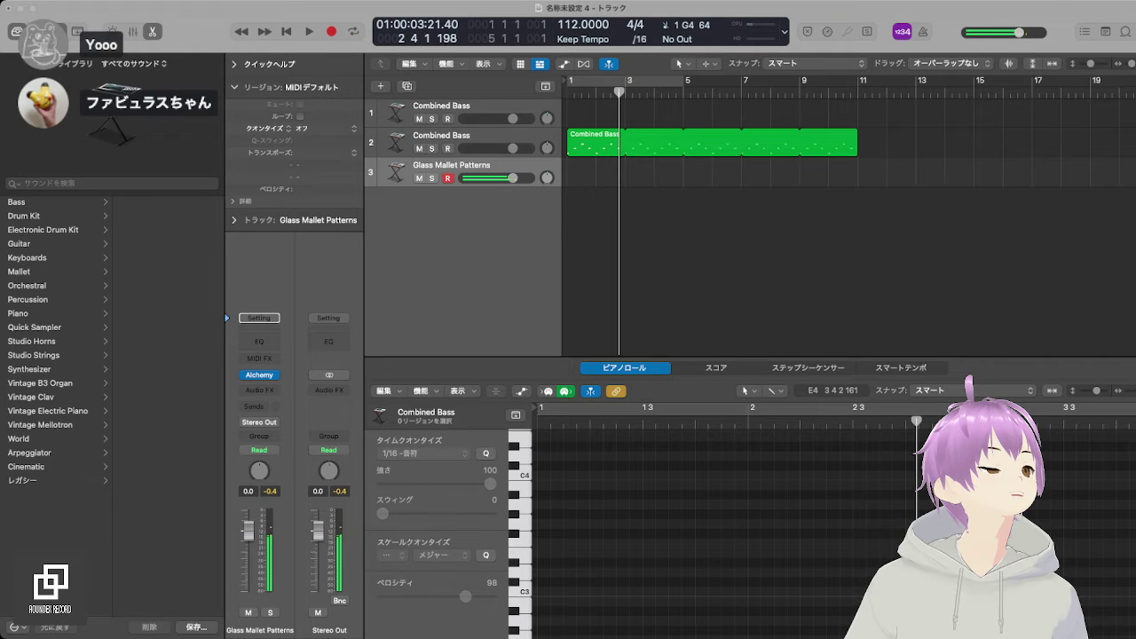
pyautogui.press('Down')
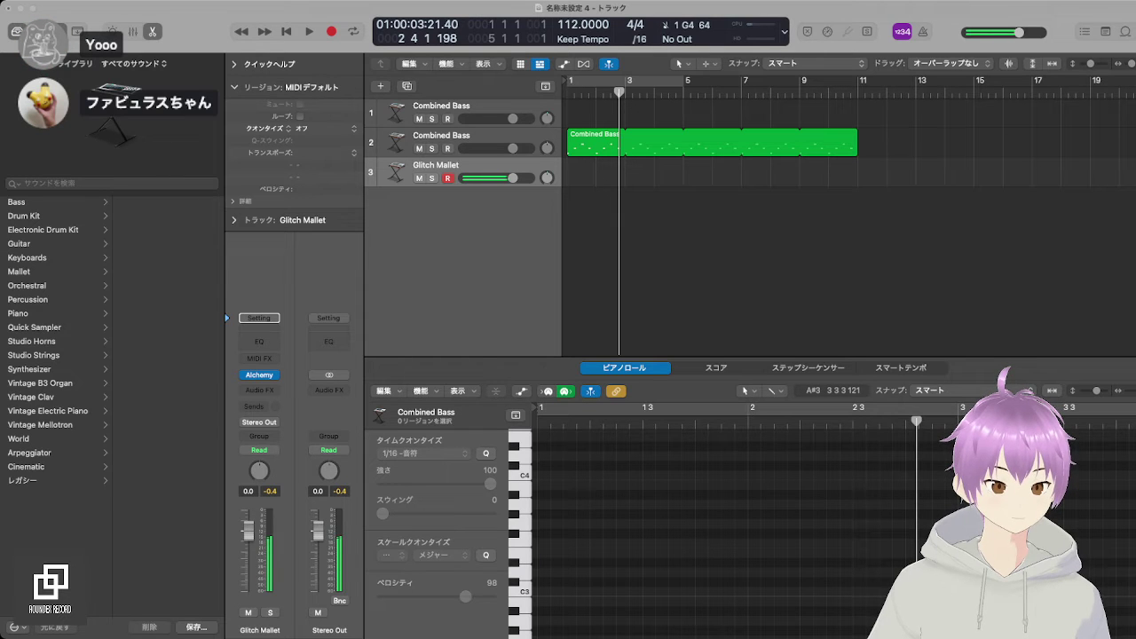
pyautogui.press('Down')
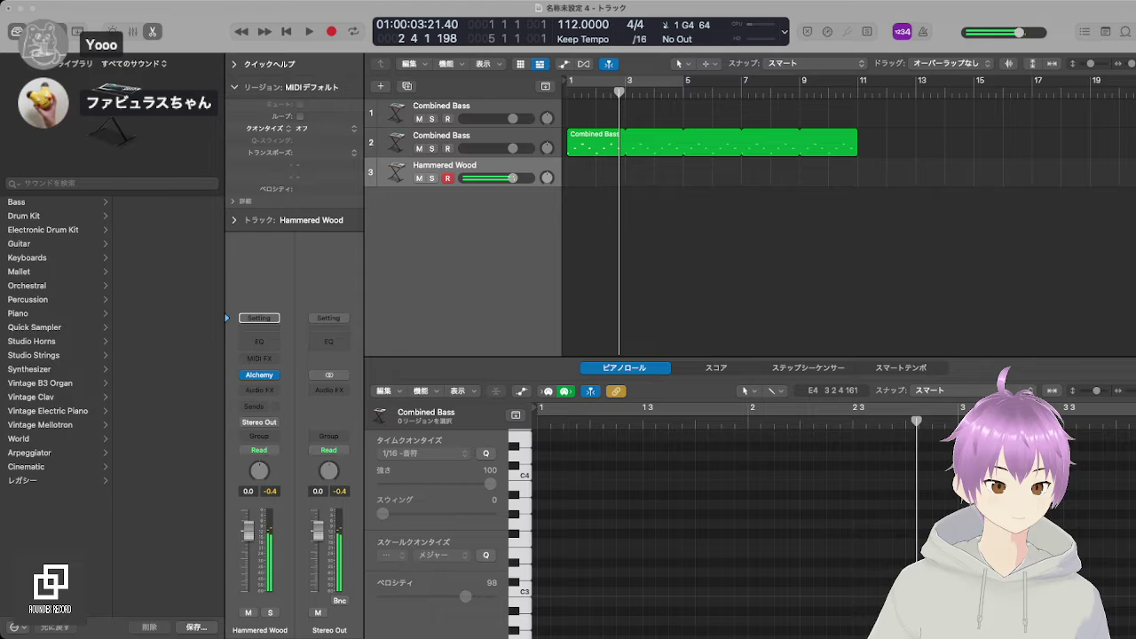
pyautogui.press('Down')
pyautogui.press('Down')
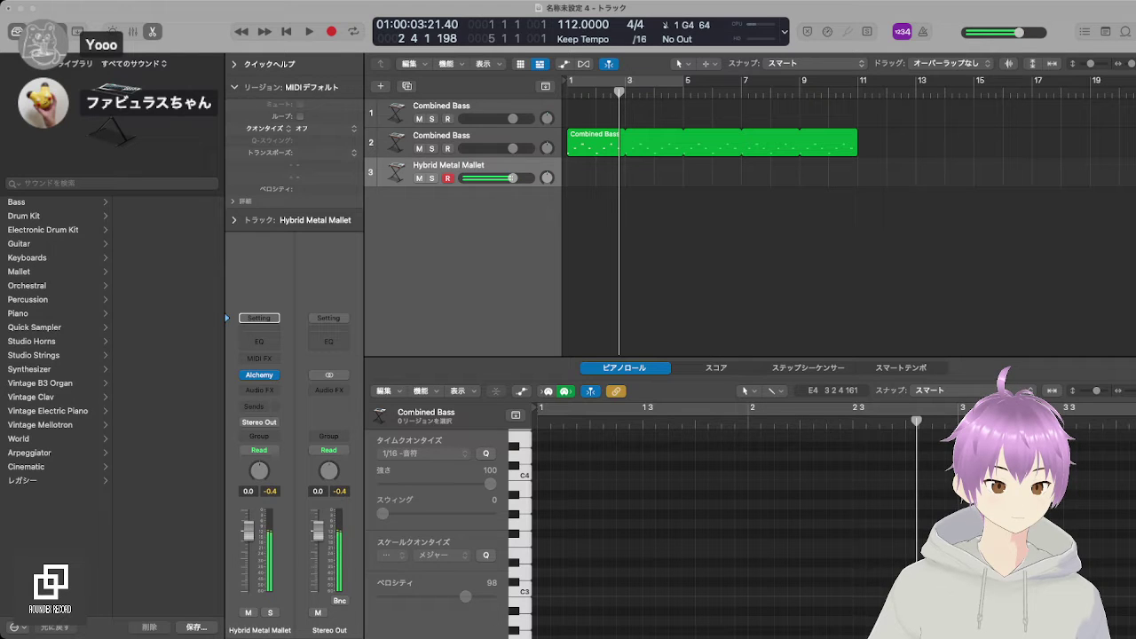
pyautogui.press('Down')
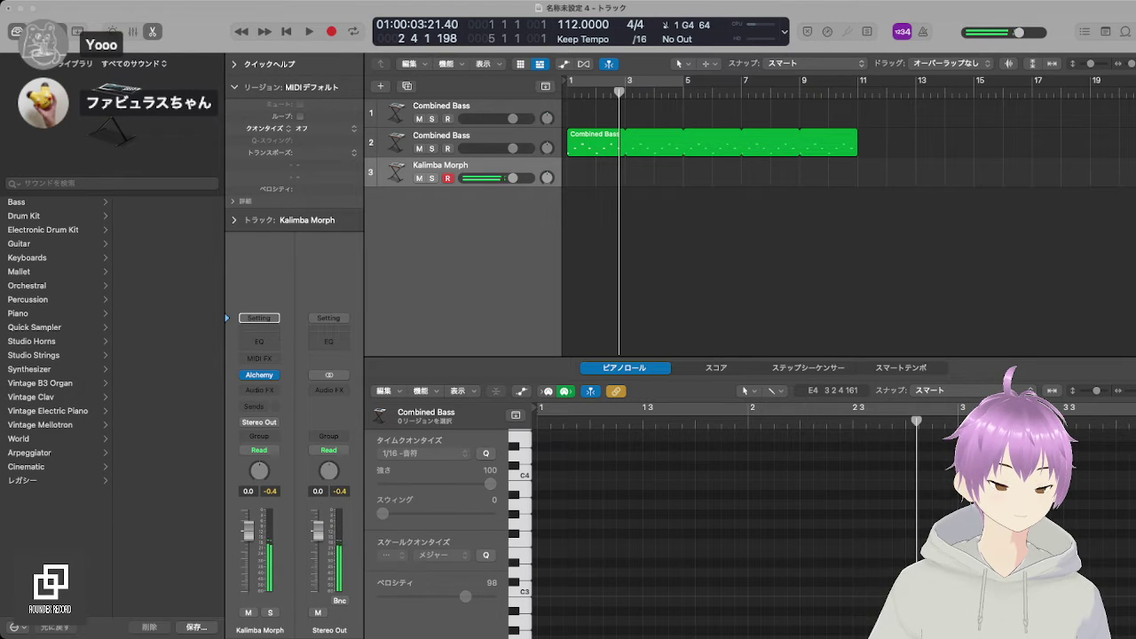
pyautogui.press('Down')
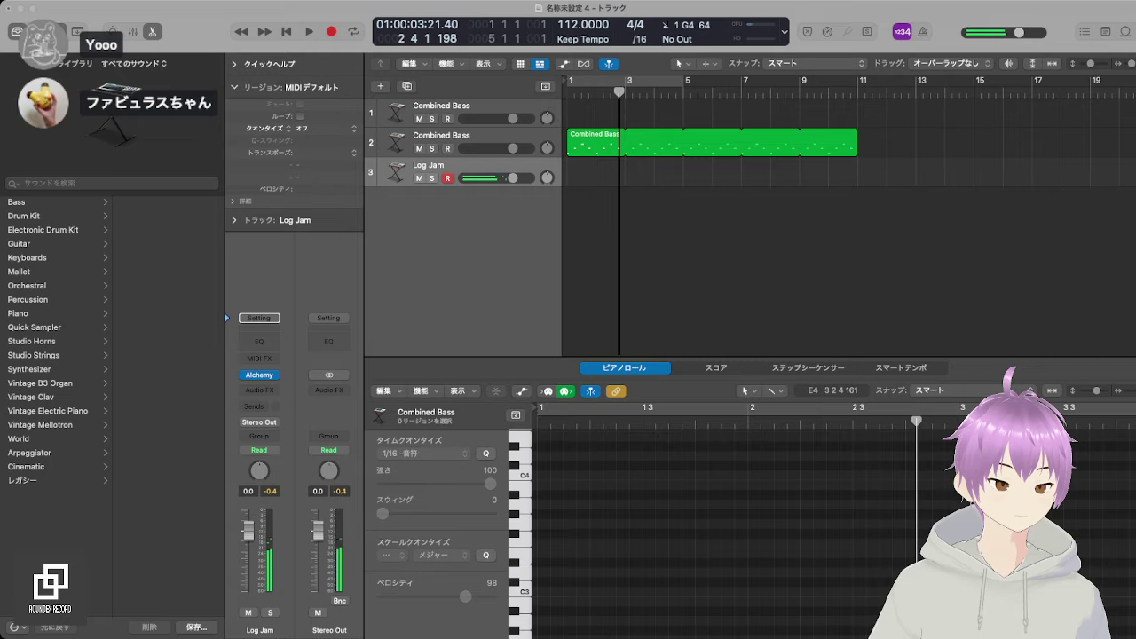
pyautogui.press('Down')
pyautogui.press('Down')
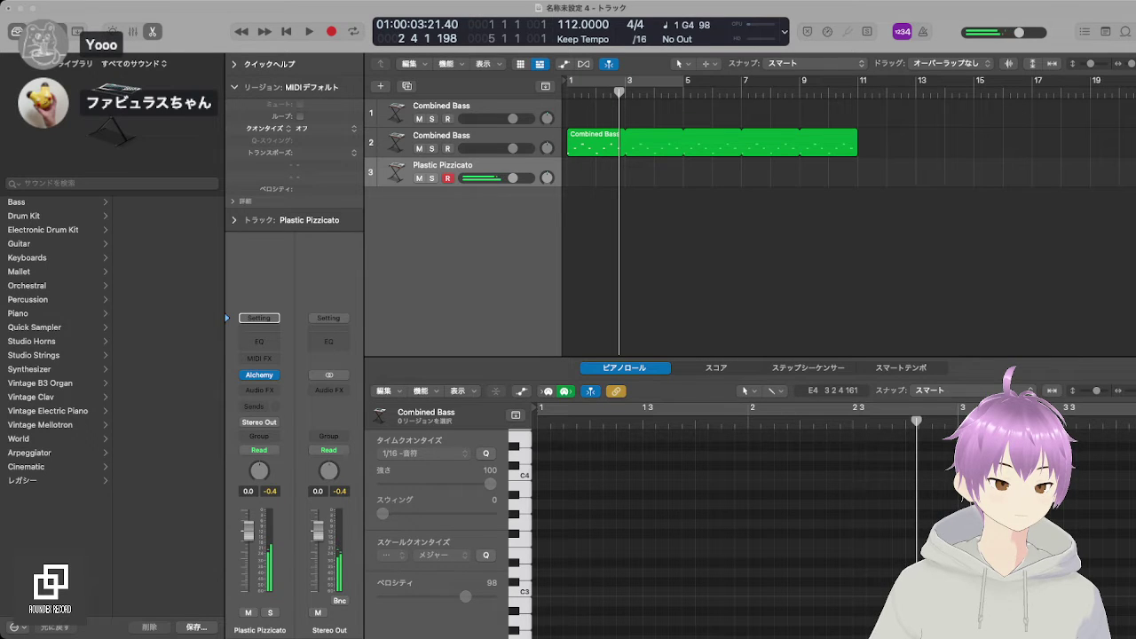
pyautogui.press('Down')
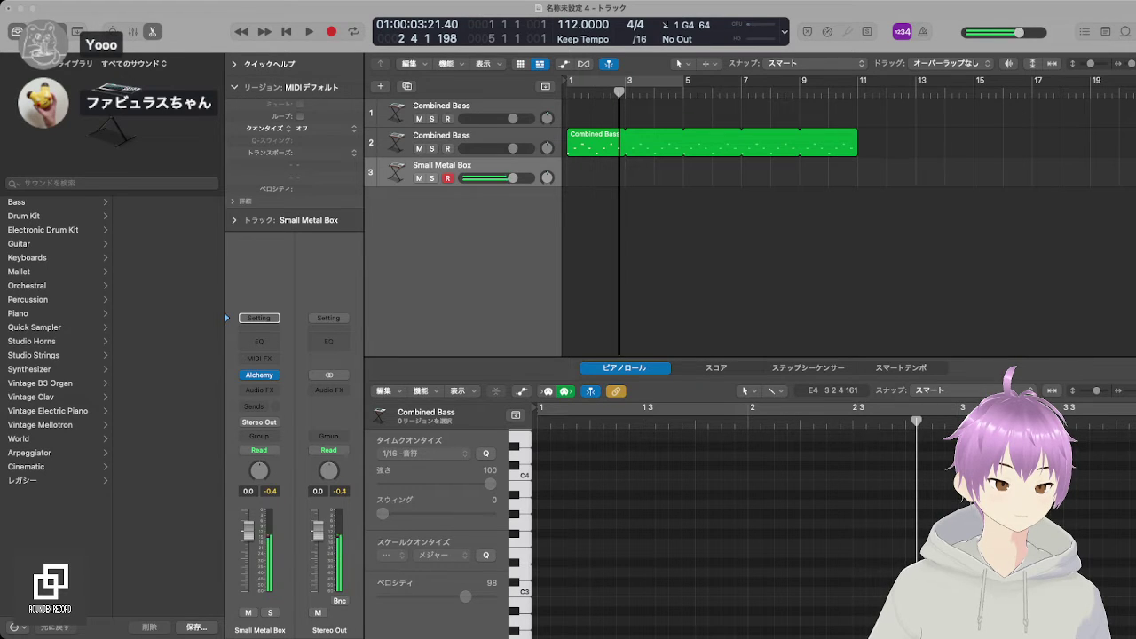
pyautogui.press('Down')
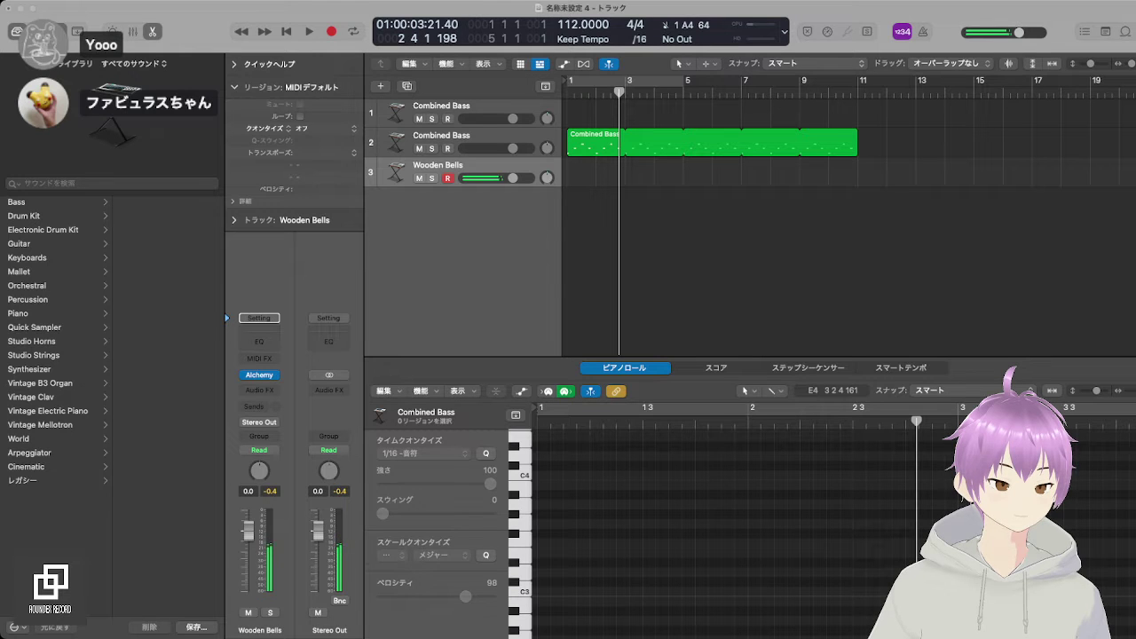
pyautogui.press('Down')
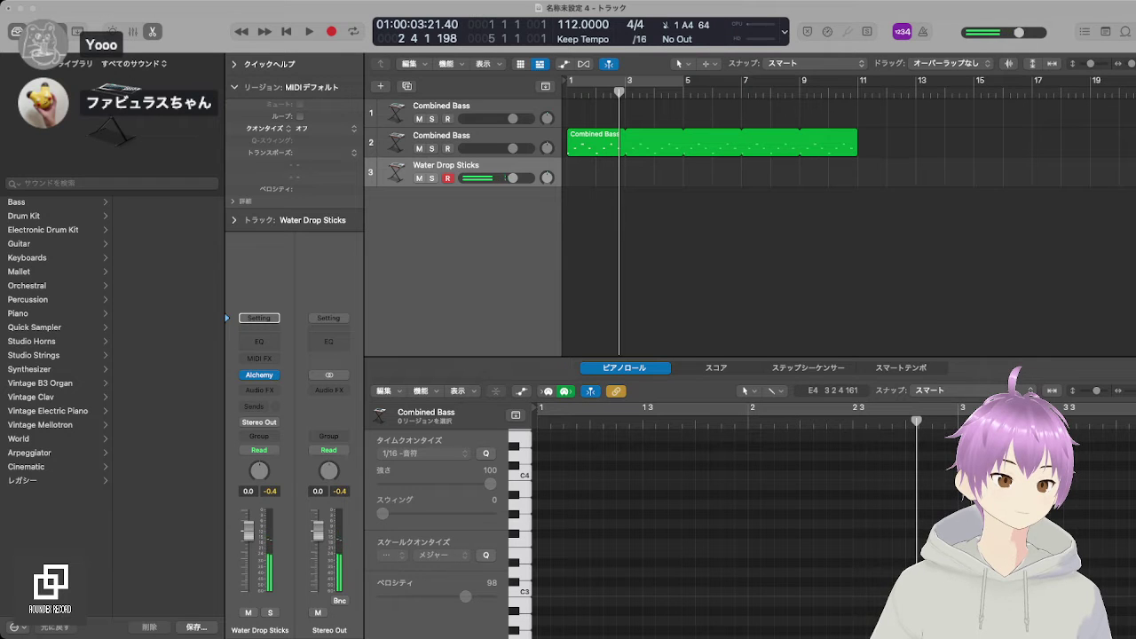
# Step: Record A4 notes on beats 2 and 4 of bar 1 on the Water Drop Sticks track and quantize them to 1/16
pyautogui.press('r')
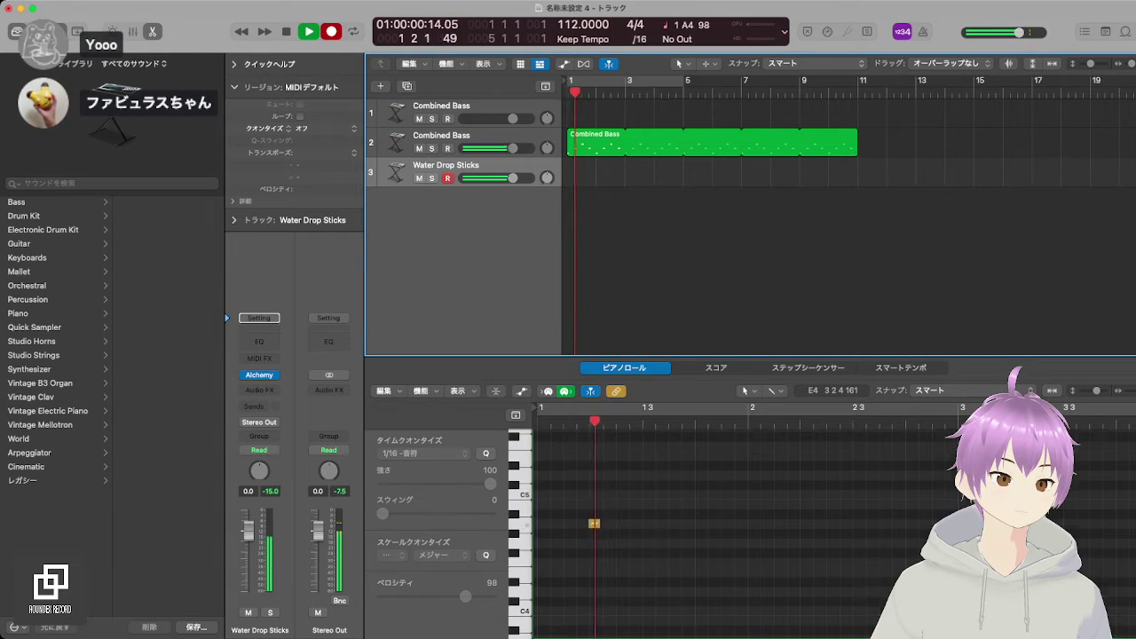
pyautogui.press('space')
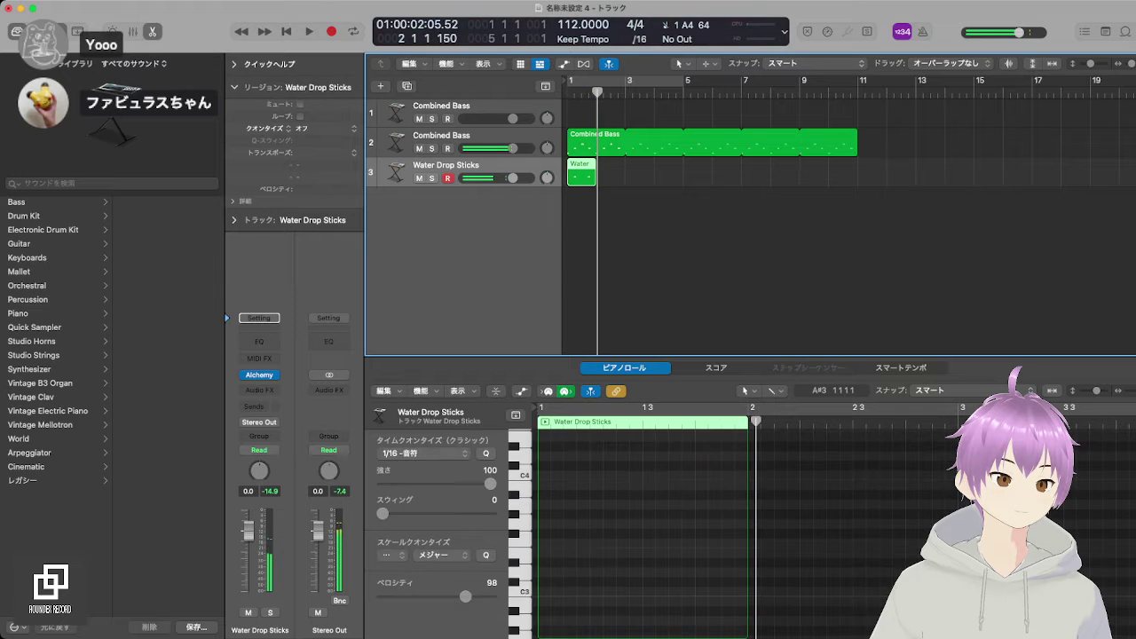
pyautogui.click(583, 233)
pyautogui.click(581, 173)
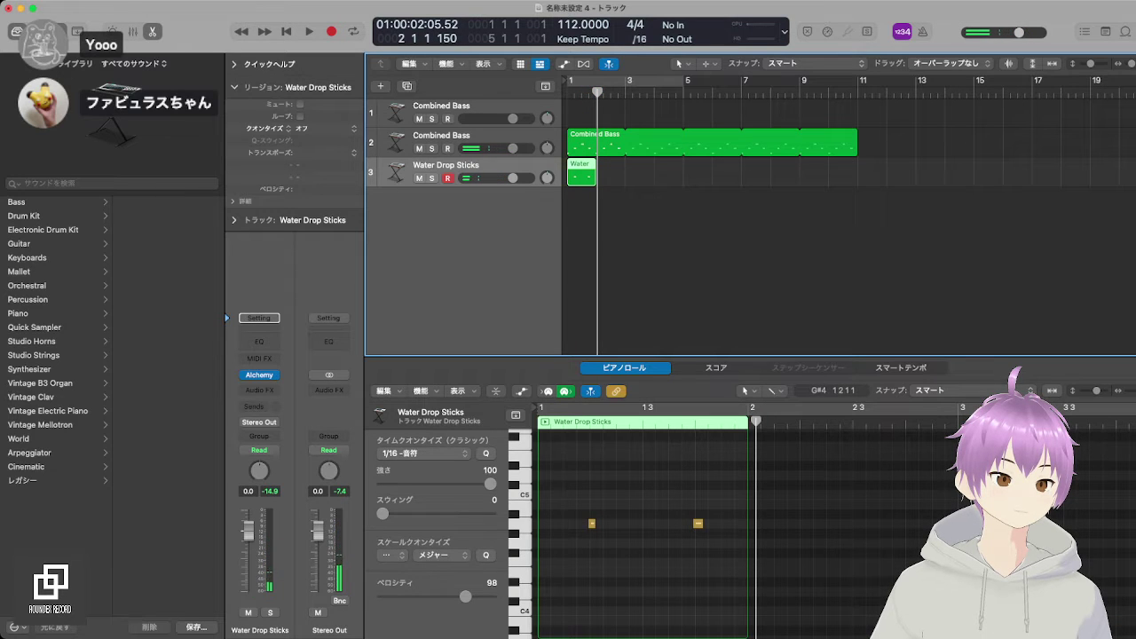
pyautogui.moveTo(721, 560); pyautogui.dragTo(569, 497)
pyautogui.press('q')
pyautogui.click(570, 497)
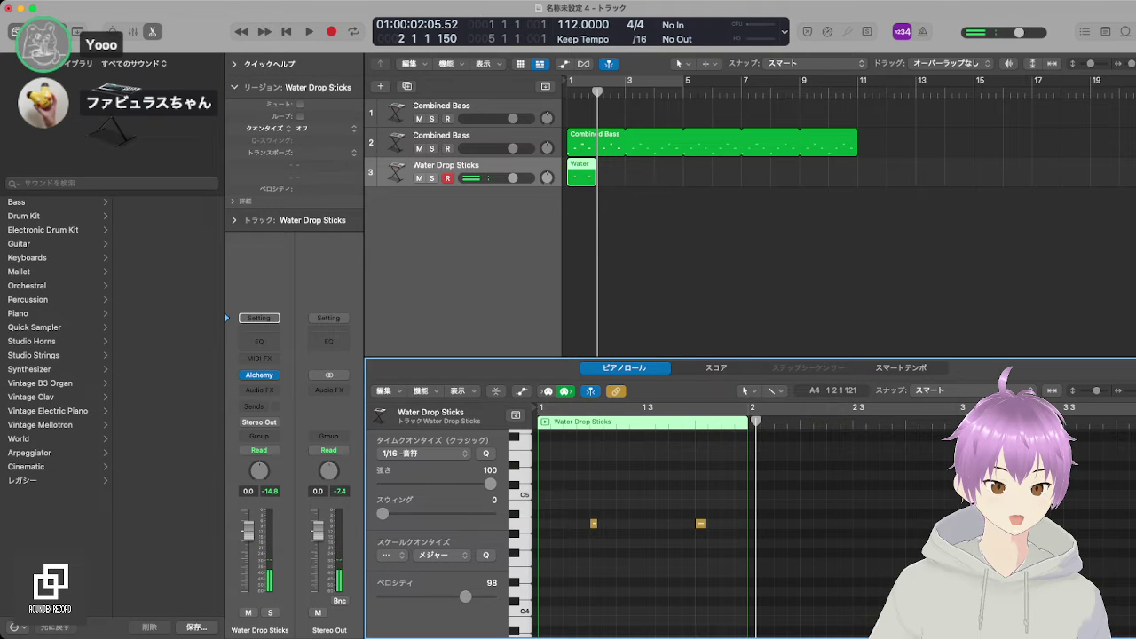
# Step: Slightly lengthen both A4 notes in the Water Drop Sticks region and start playback from the beginning
pyautogui.moveTo(596, 524); pyautogui.dragTo(604, 524)
pyautogui.moveTo(705, 524); pyautogui.dragTo(708, 524)
pyautogui.press('Return')
pyautogui.press('space')
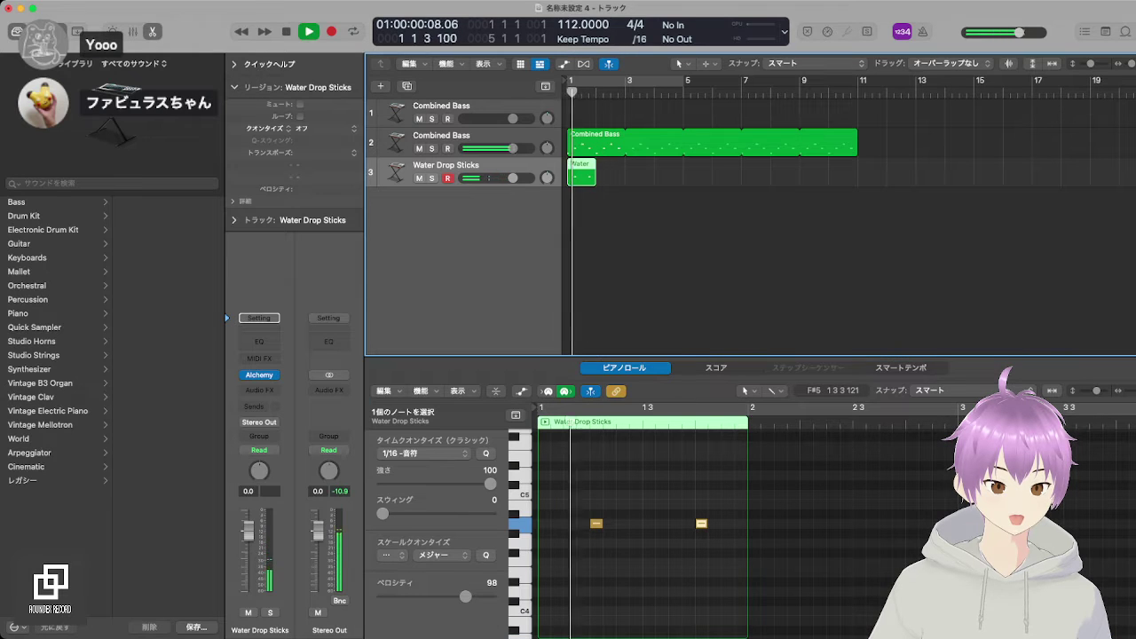
# Step: Loop the one-bar Water Drop Sticks region up to bar 11 and audition it with the bass from the start
pyautogui.moveTo(595, 165); pyautogui.dragTo(857, 165)
pyautogui.press('space')
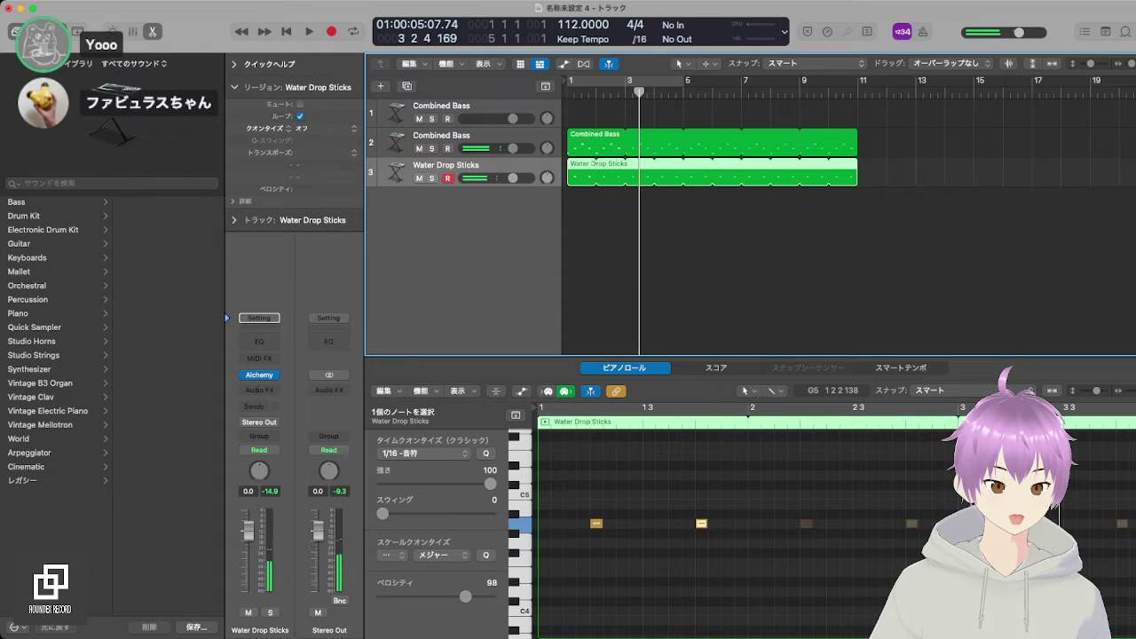
pyautogui.press('Return')
pyautogui.press('space')
pyautogui.press('space')
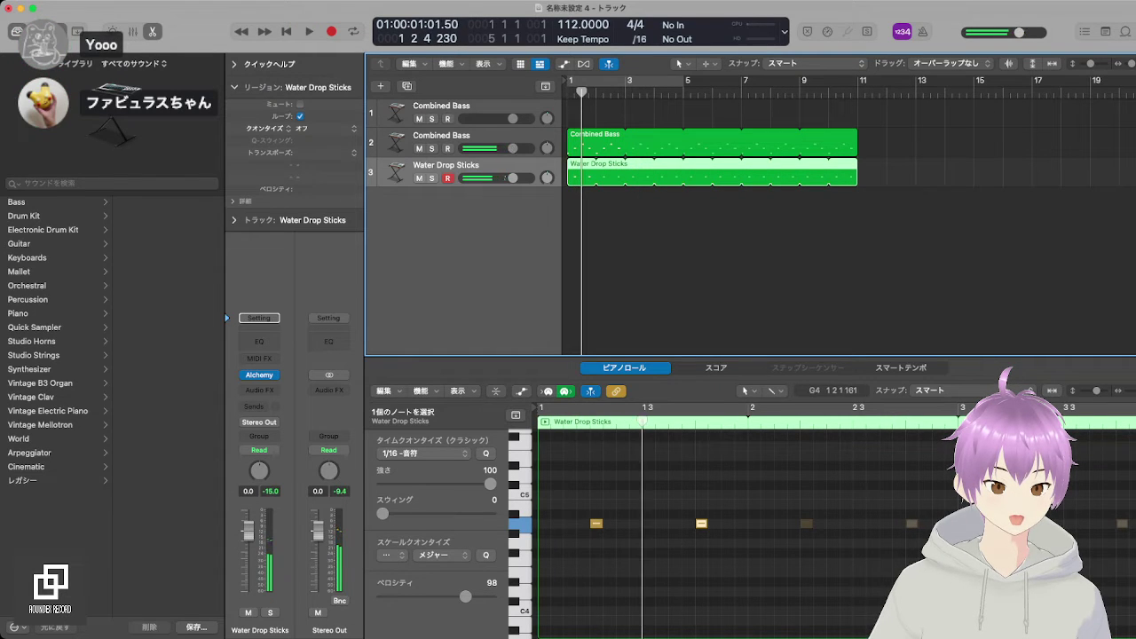
# Step: Set the velocity of the beat 2 A4 note to 15 and move that note to beat 1
pyautogui.click(595, 524)
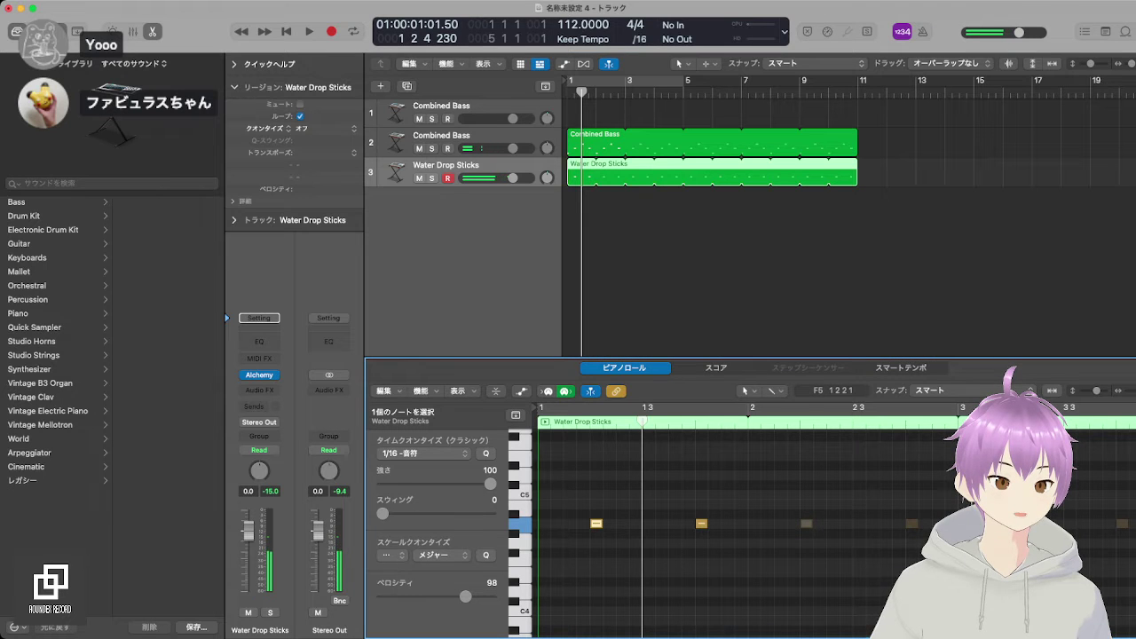
pyautogui.click(569, 93)
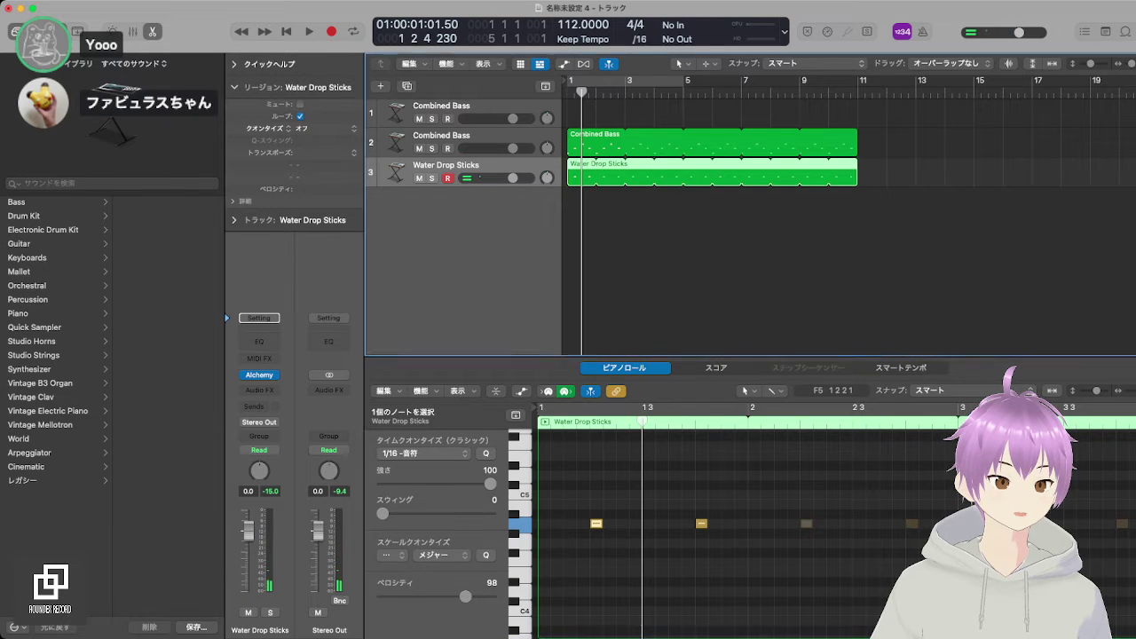
pyautogui.press('space')
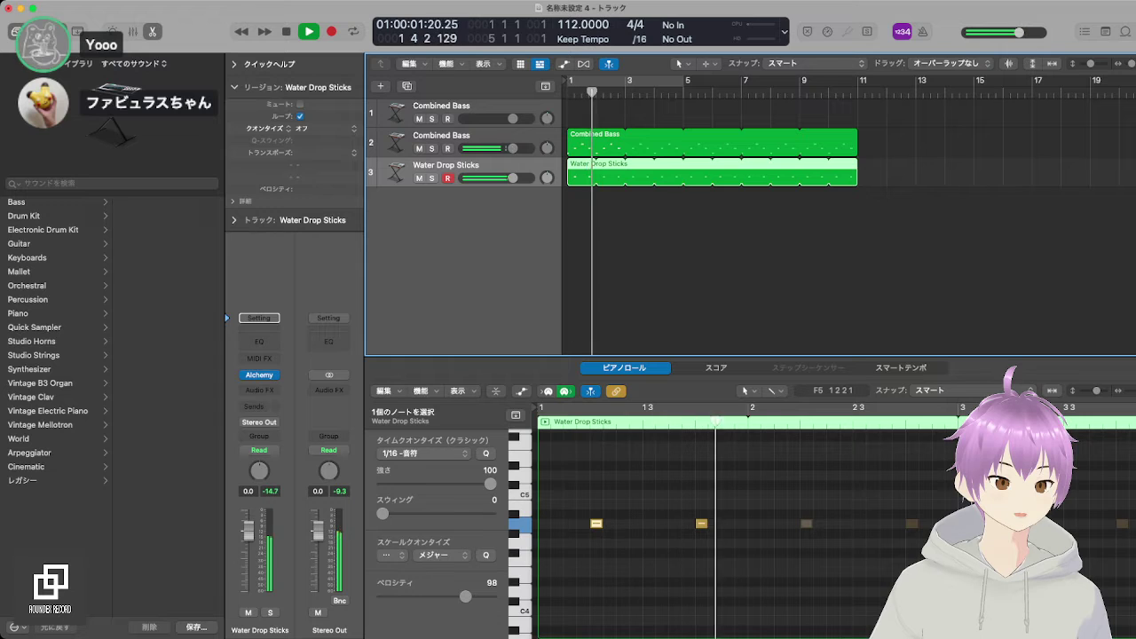
pyautogui.press('space')
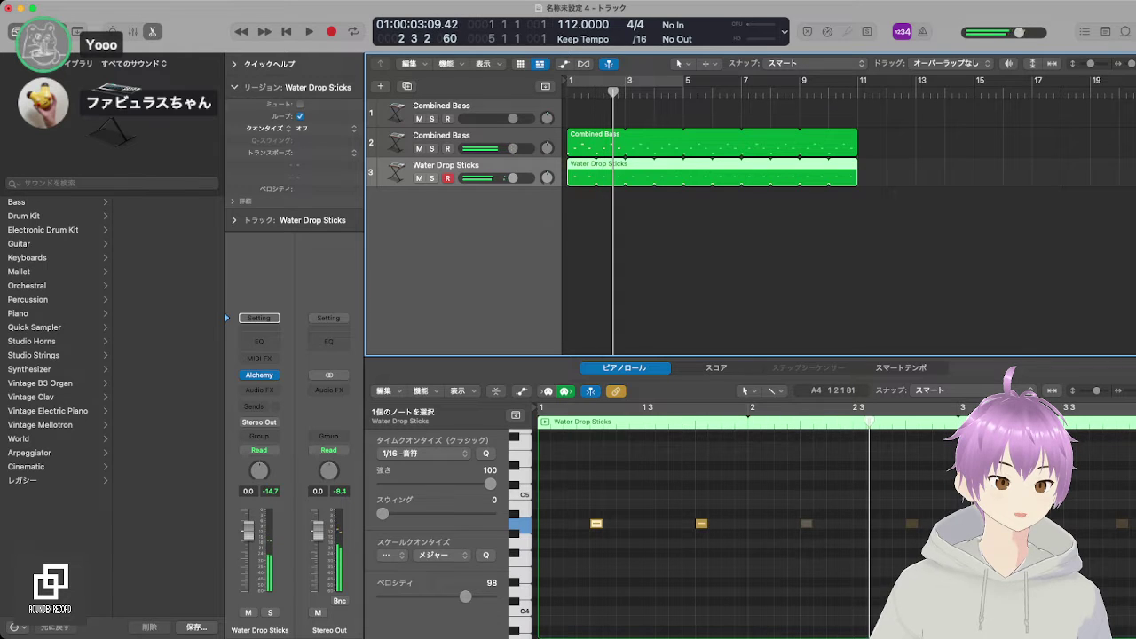
pyautogui.click(465, 597)
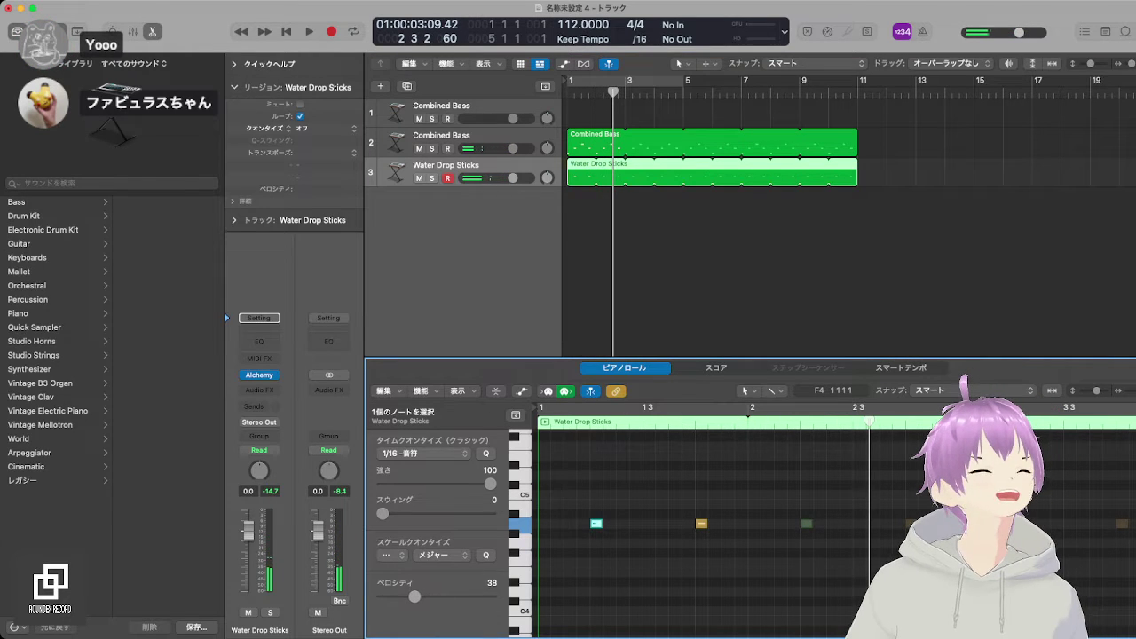
pyautogui.moveTo(465, 597); pyautogui.dragTo(394, 597)
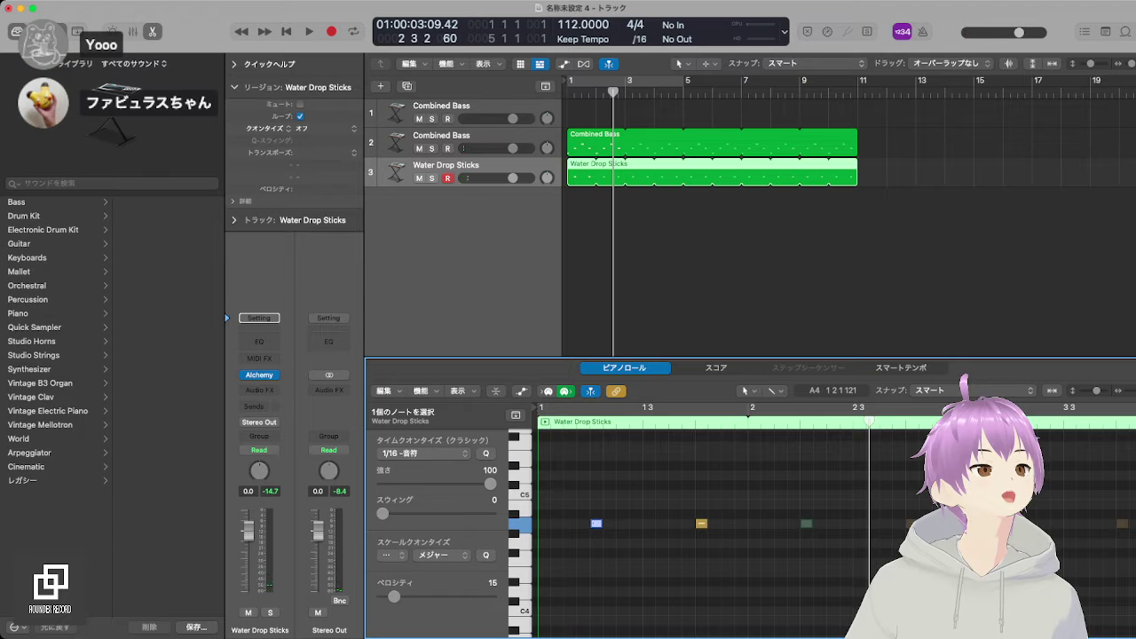
pyautogui.moveTo(598, 524); pyautogui.dragTo(546, 524)
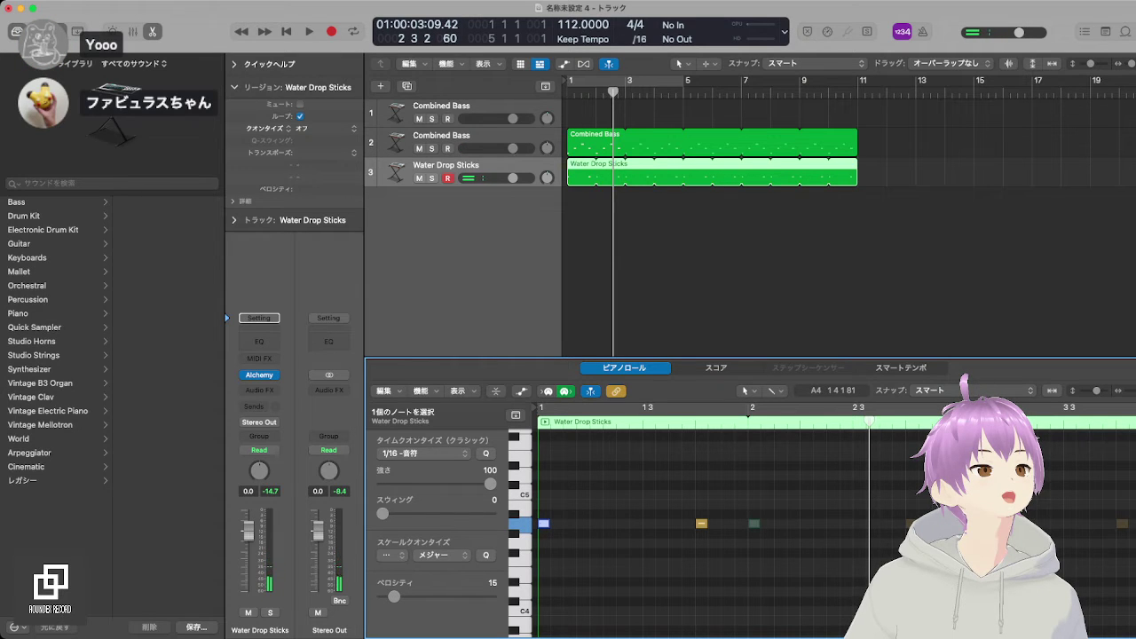
# Step: Copy the beat 4 A4 note to beat 2 and lower the beat 1 note's velocity to 2
pyautogui.moveTo(702, 524); pyautogui.dragTo(597, 524)
pyautogui.click(545, 524)
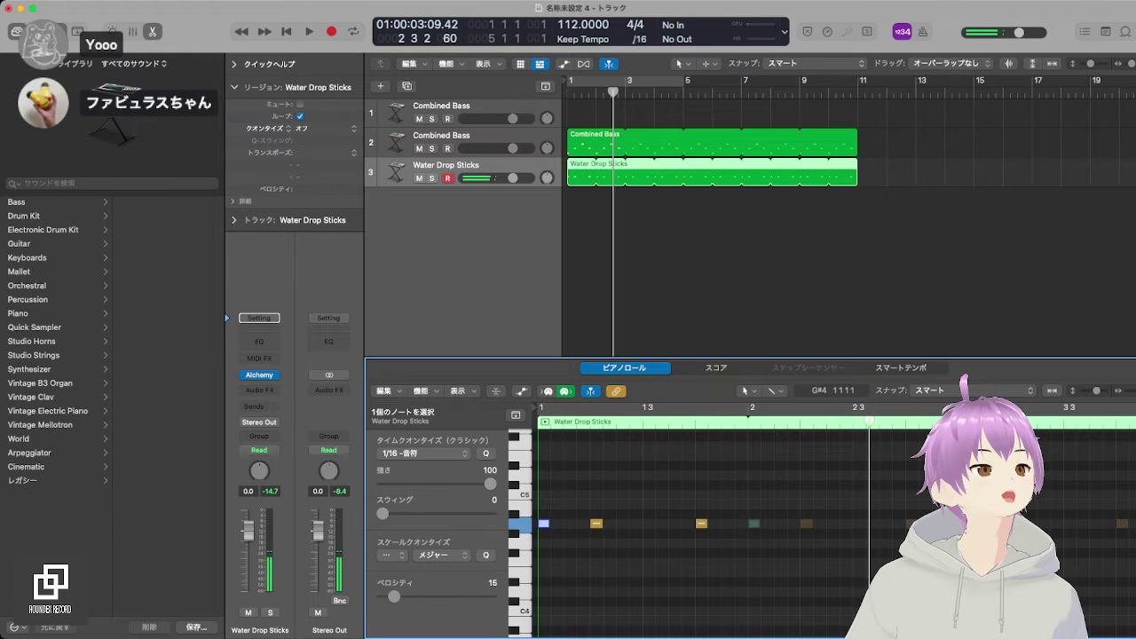
pyautogui.moveTo(393, 597); pyautogui.dragTo(382, 597)
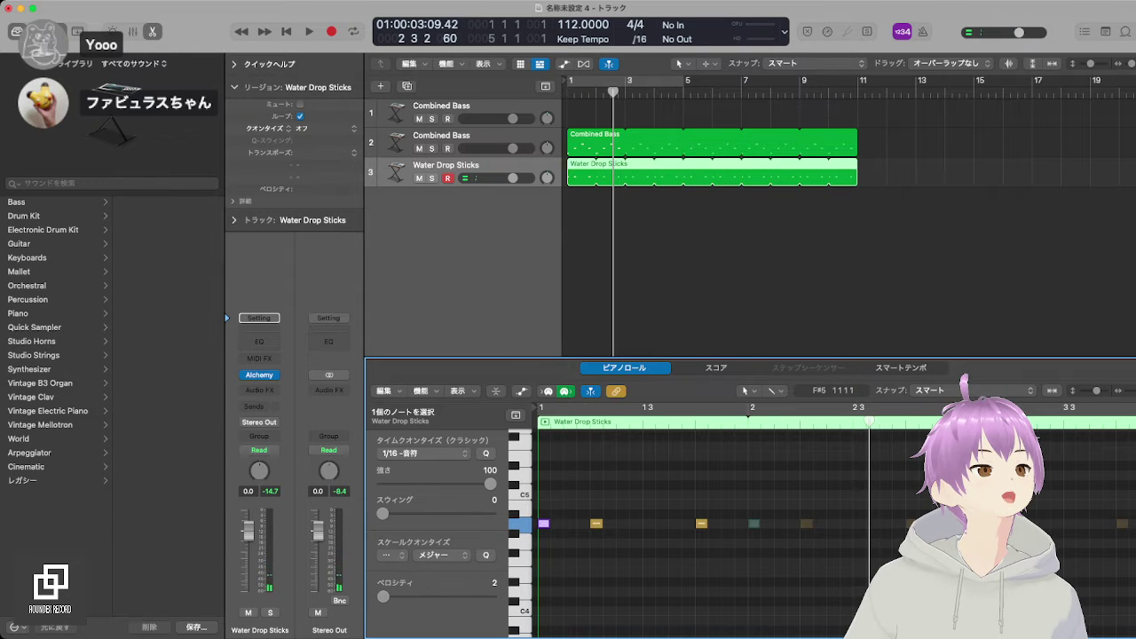
pyautogui.press('space')
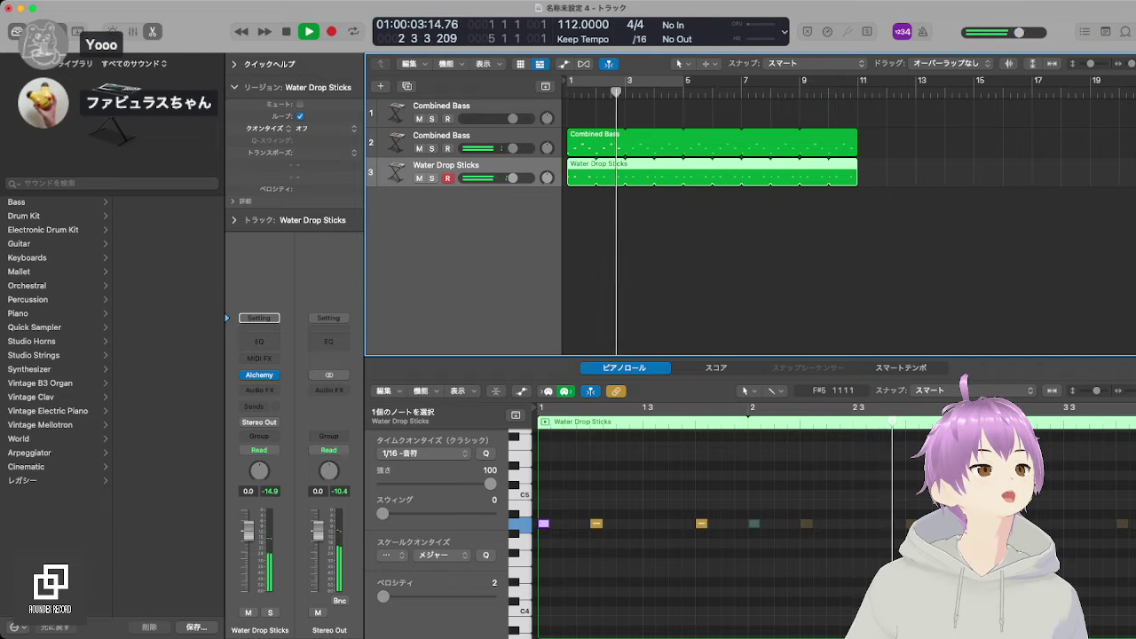
pyautogui.press('space')
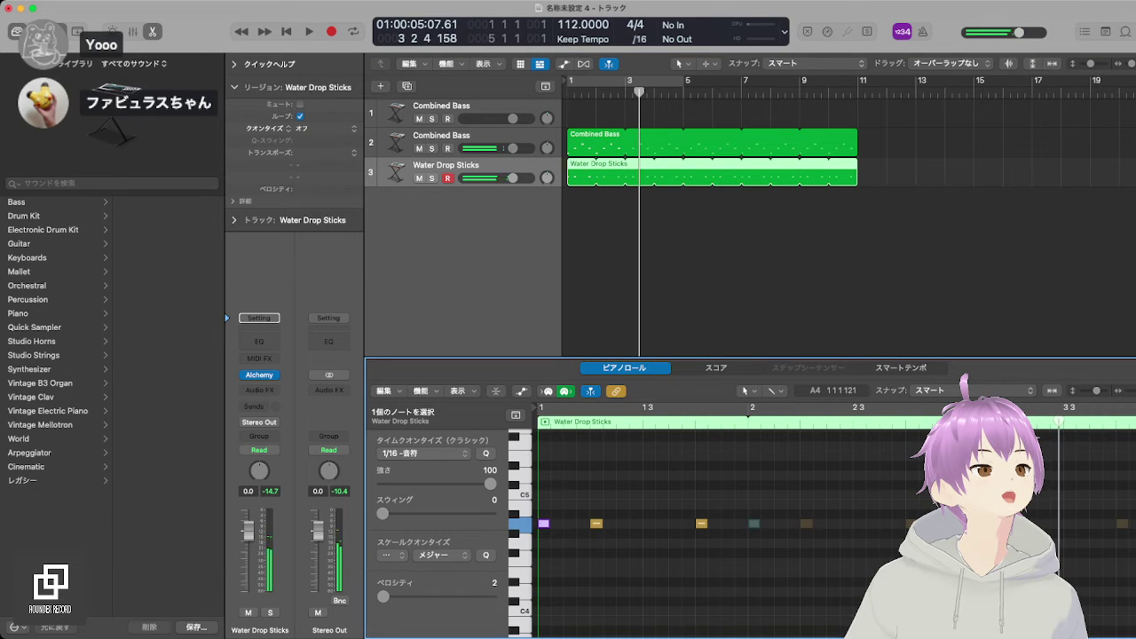
# Step: Set the beat 1 A4 note's velocity to 1 and play the looped tracks from the start
pyautogui.click(545, 535)
pyautogui.click(544, 524)
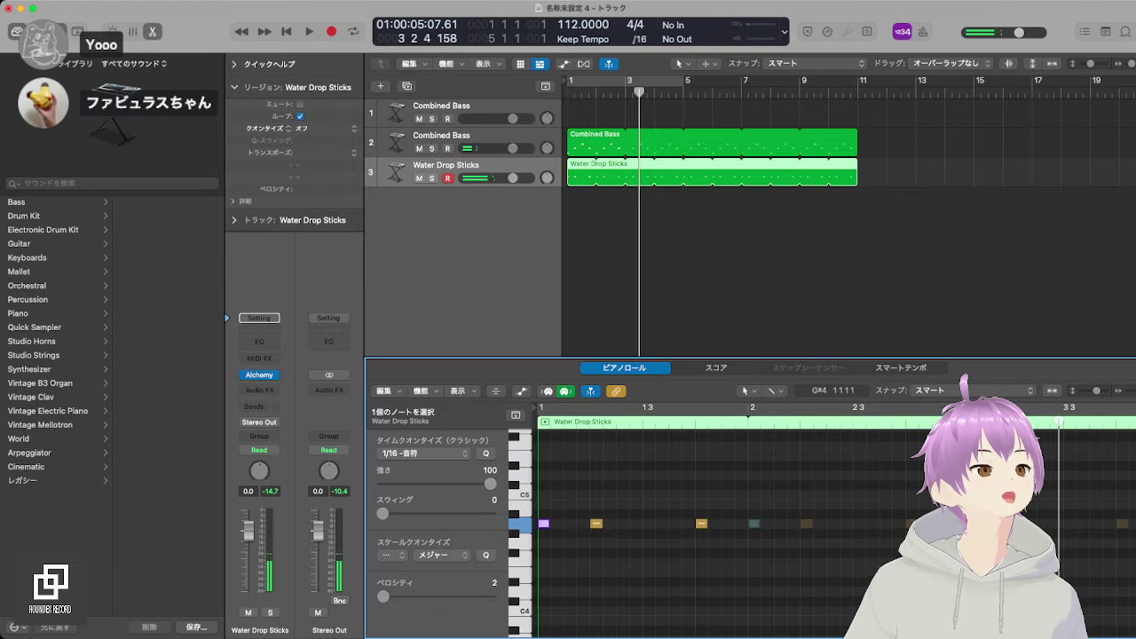
pyautogui.press('Return')
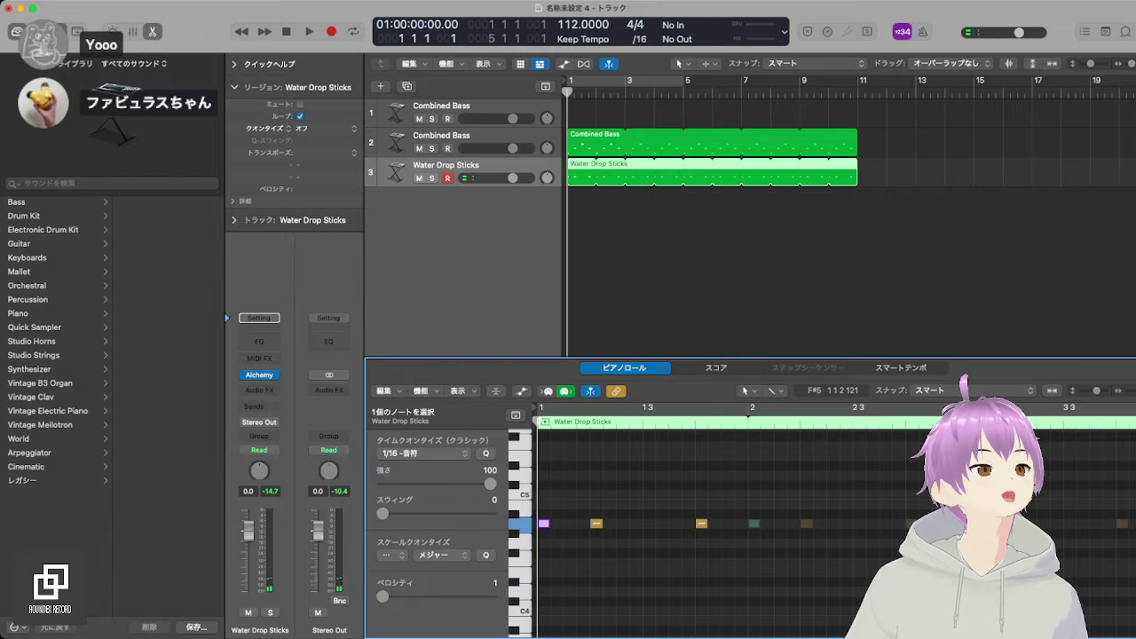
pyautogui.press('space')
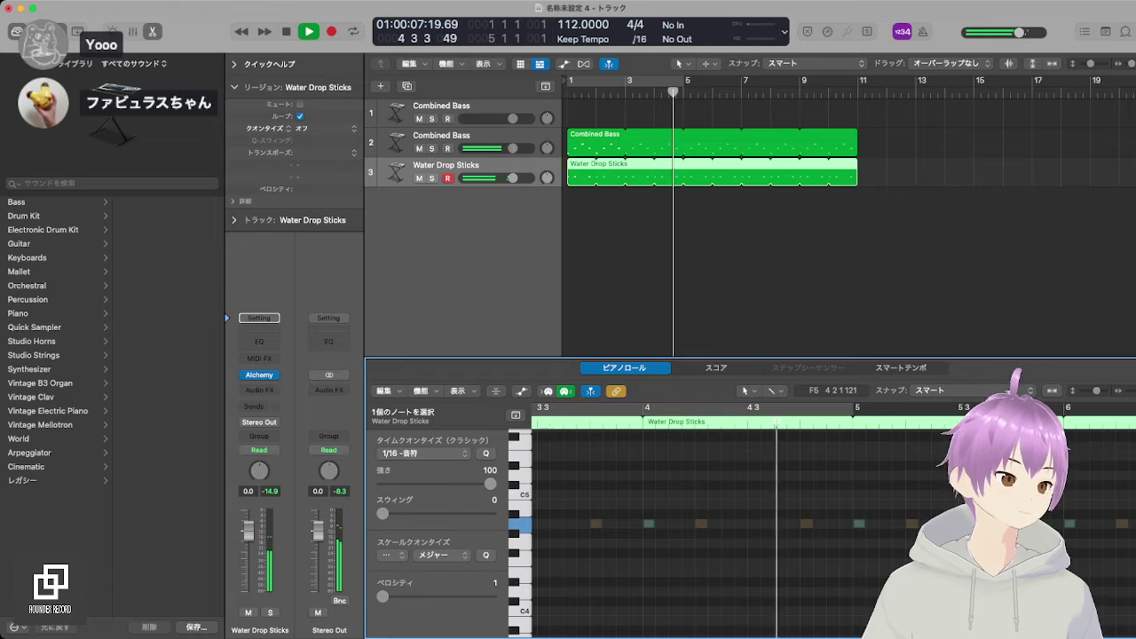
pyautogui.press('space')
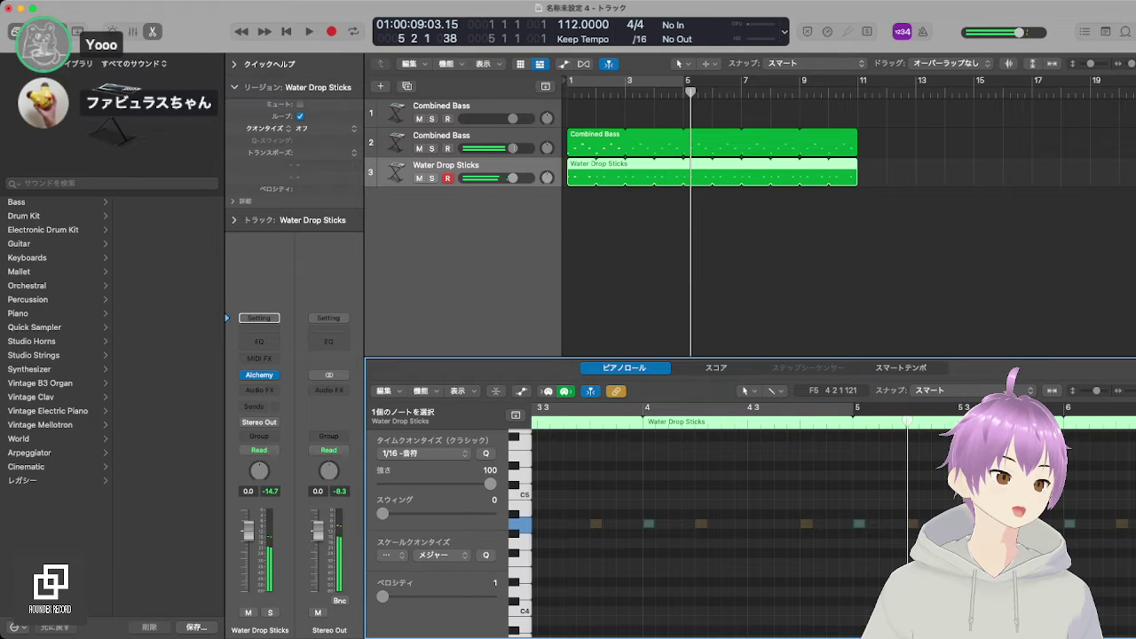
# Step: Record a three-bar phrase of alternating C5 and E5 notes from bar 5 on the first Combined Bass track and play it back
pyautogui.click(685, 93)
pyautogui.click(443, 106)
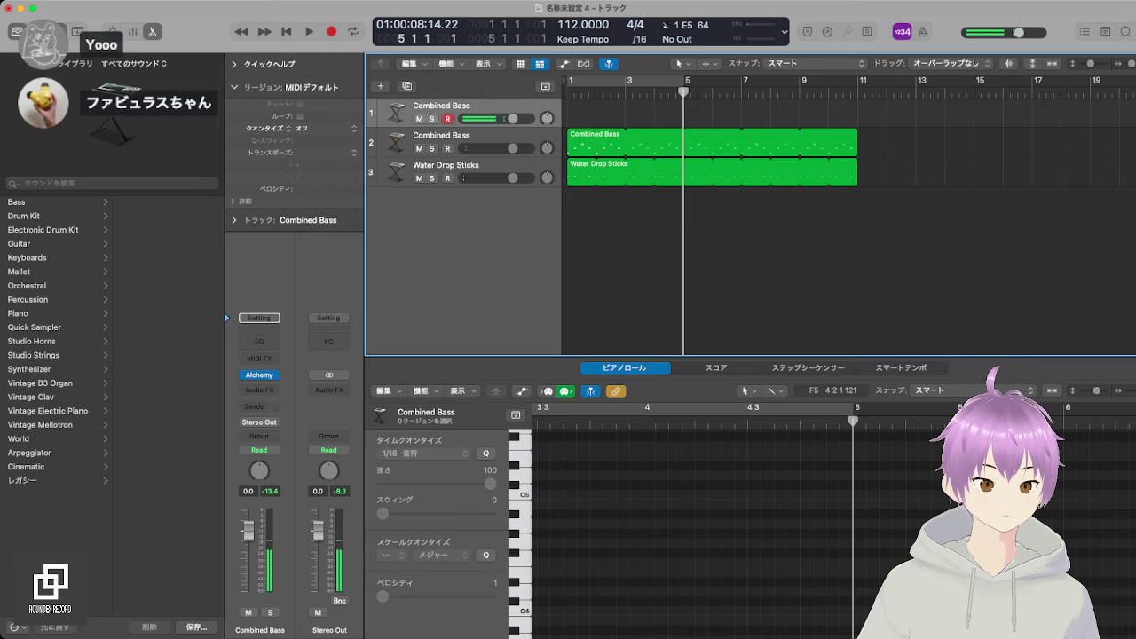
pyautogui.press('r')
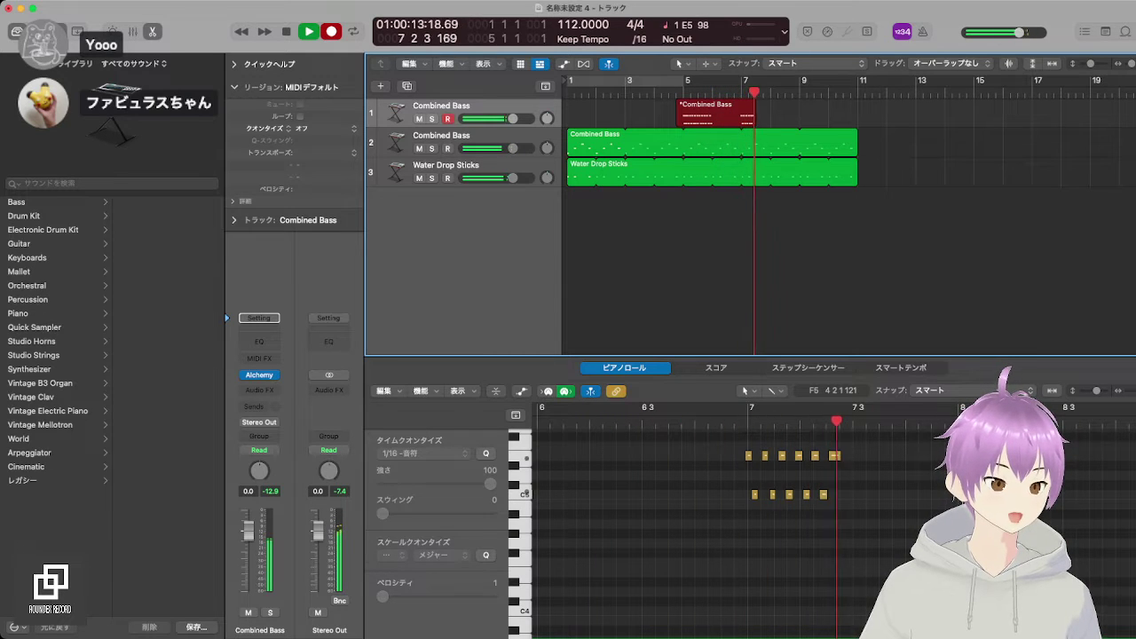
pyautogui.press('space')
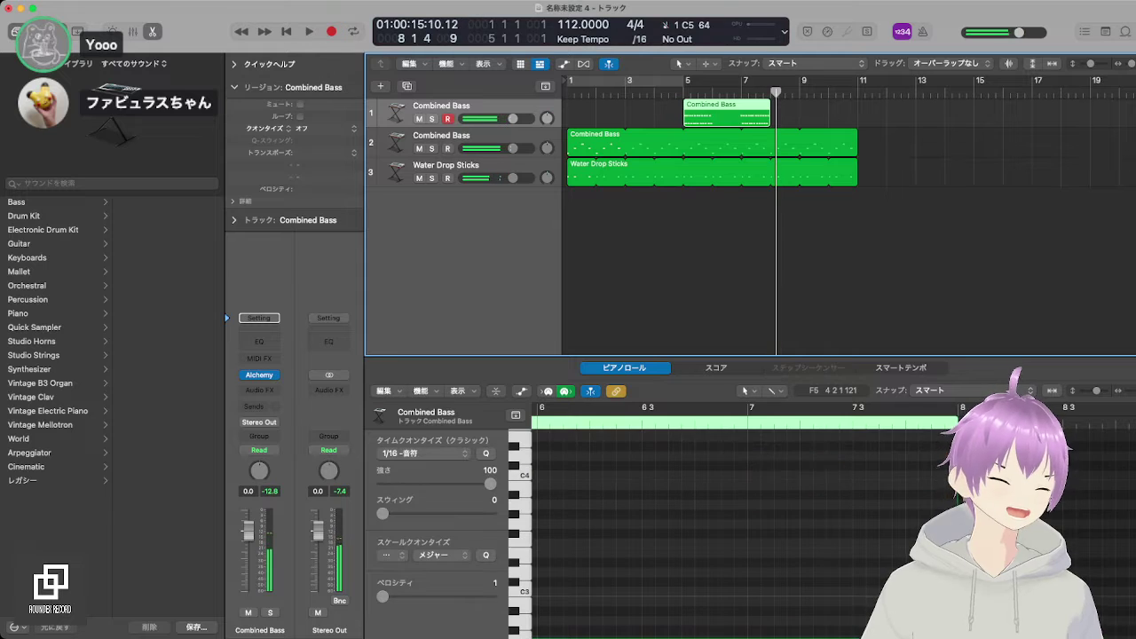
pyautogui.press('space')
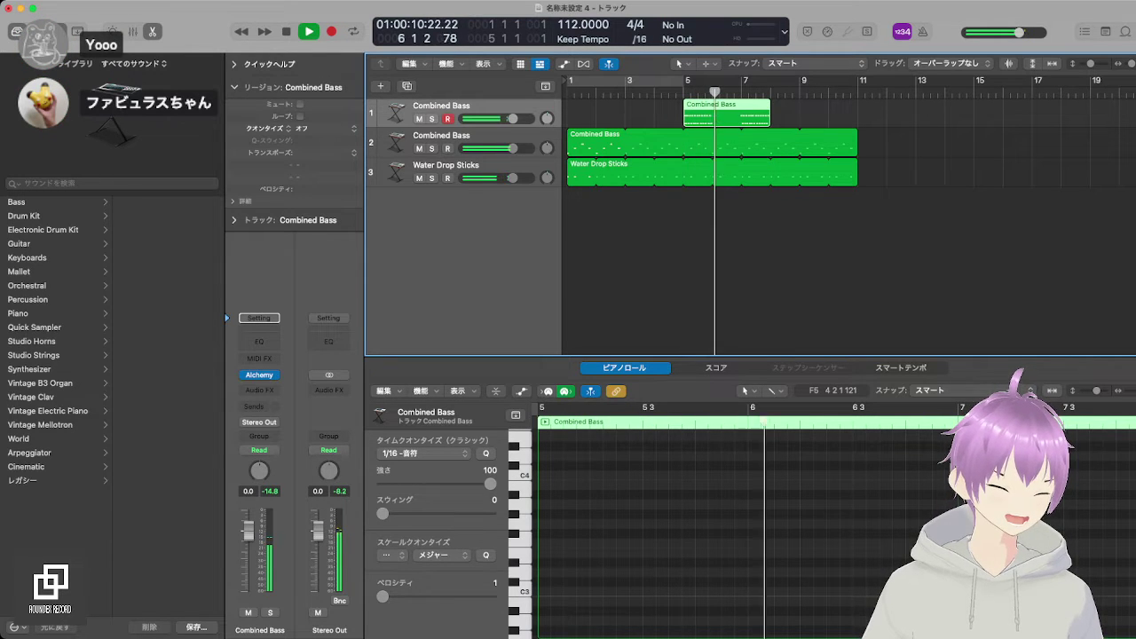
pyautogui.press('space')
# Step: Quantize all notes of the newly recorded Combined Bass region to 1/16 and audition it with the looped tracks
pyautogui.click(755, 266)
pyautogui.click(728, 114)
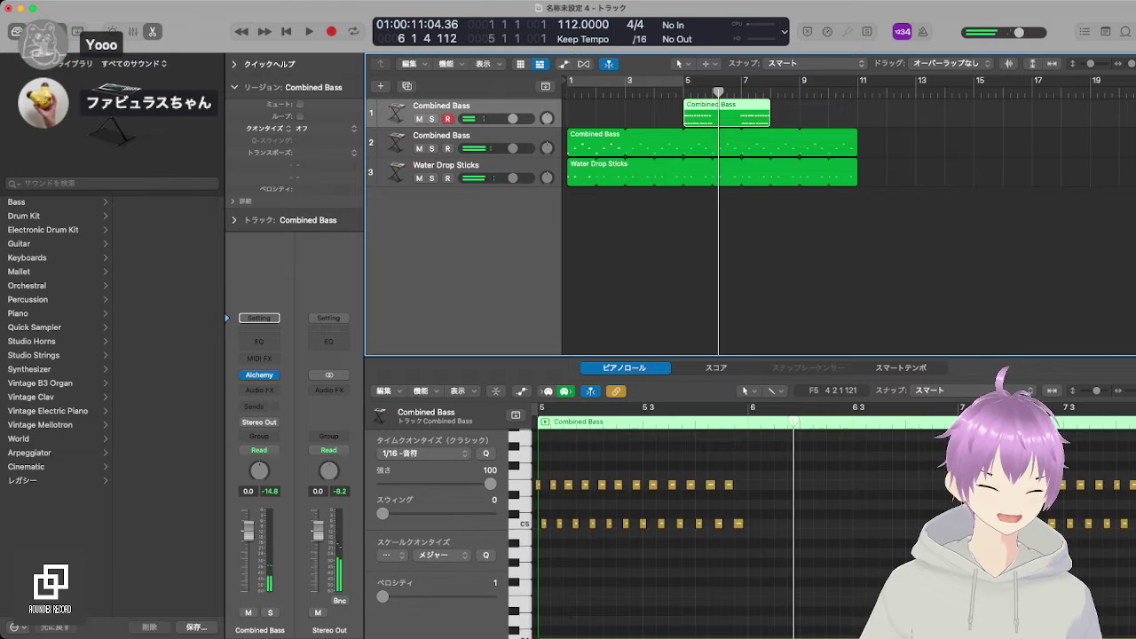
pyautogui.scroll(-2, 834, 532)
pyautogui.moveTo(906, 595); pyautogui.dragTo(607, 452)
pyautogui.press('q')
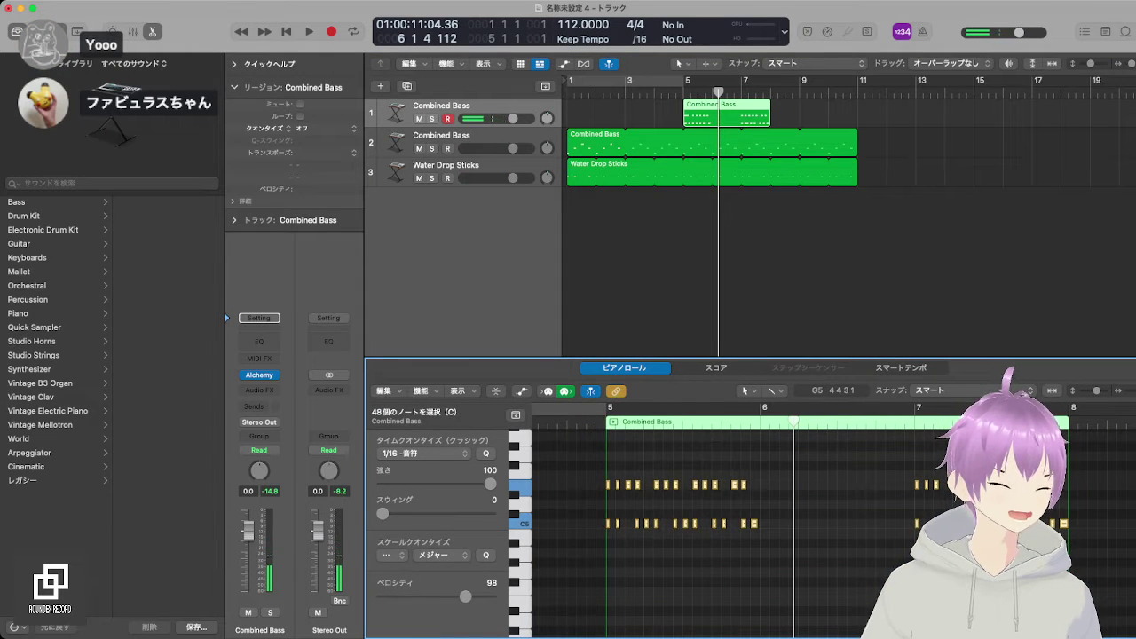
pyautogui.hotkey('alt', 'space')
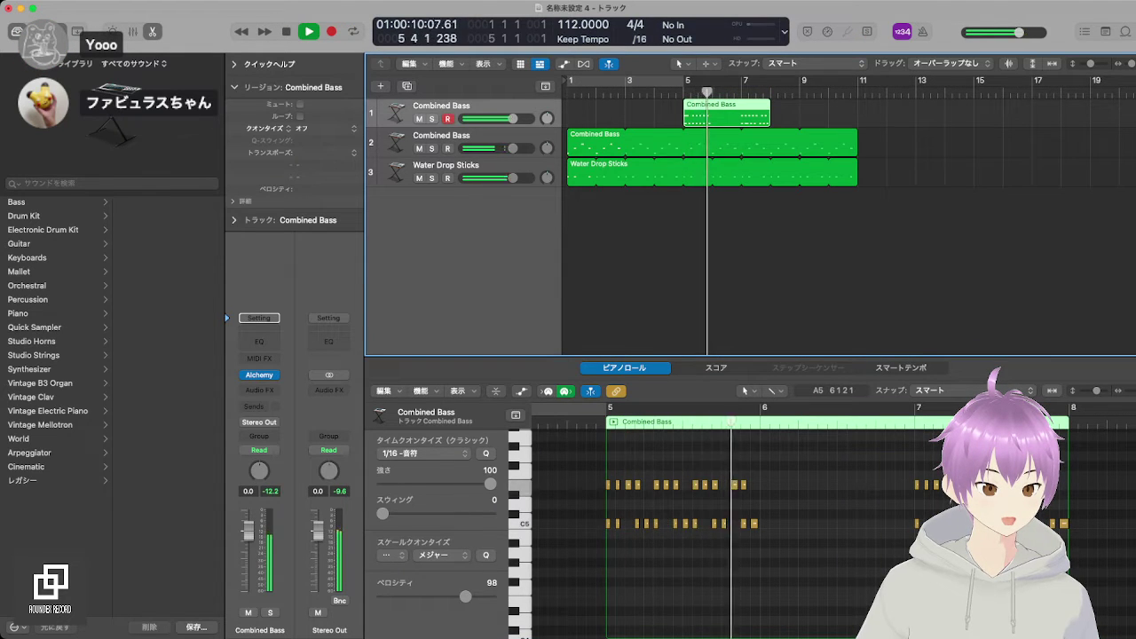
pyautogui.press('space')
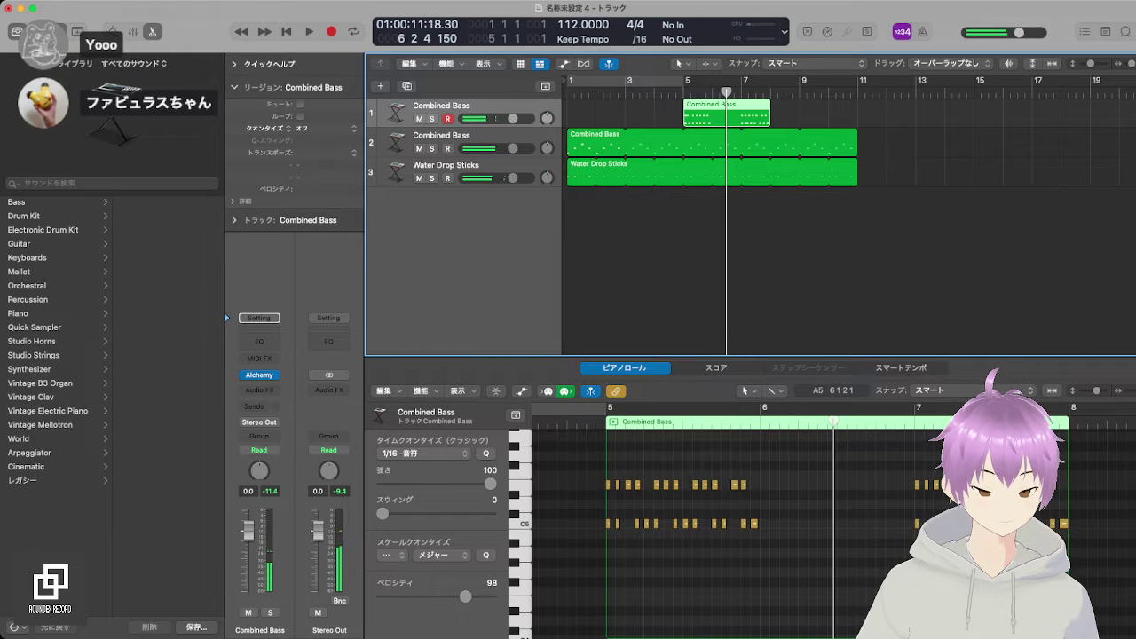
# Step: Duplicate the first Combined Bass track and copy the bar 5 region onto the new track at bar 6
pyautogui.press('super+d')
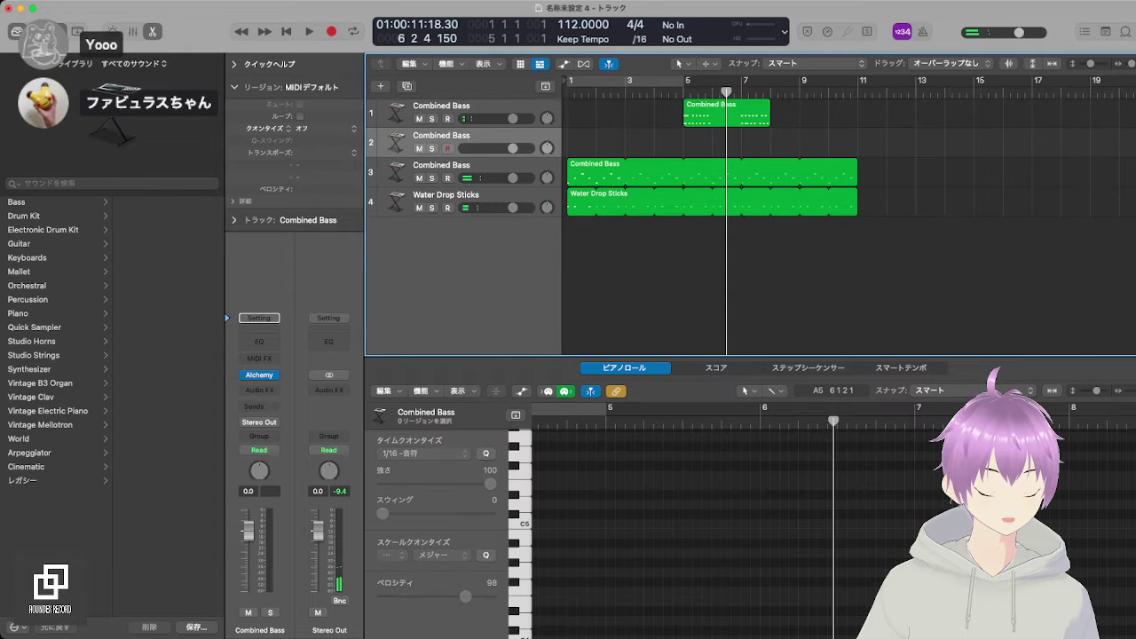
pyautogui.click(726, 113)
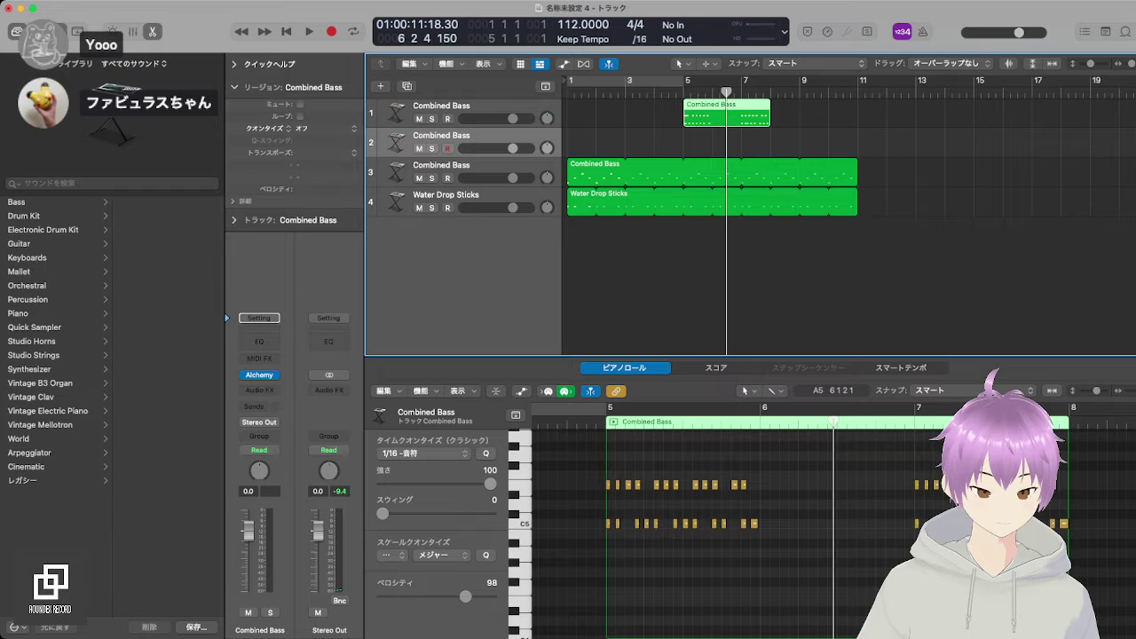
pyautogui.moveTo(726, 113); pyautogui.dragTo(756, 143)
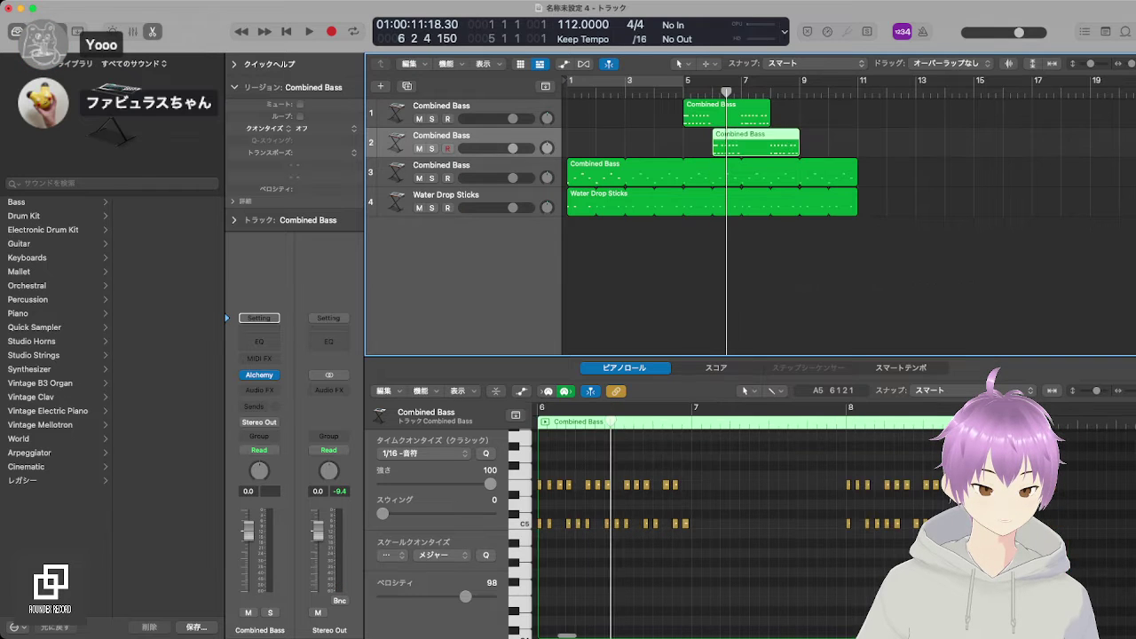
# Step: Lower all notes of the bar 6 Combined Bass region by one octave and audition the result
pyautogui.moveTo(1014, 568); pyautogui.dragTo(542, 577)
pyautogui.scroll(-3, 544, 459)
pyautogui.scroll(-2, 544, 471)
pyautogui.moveTo(542, 576); pyautogui.dragTo(543, 586)
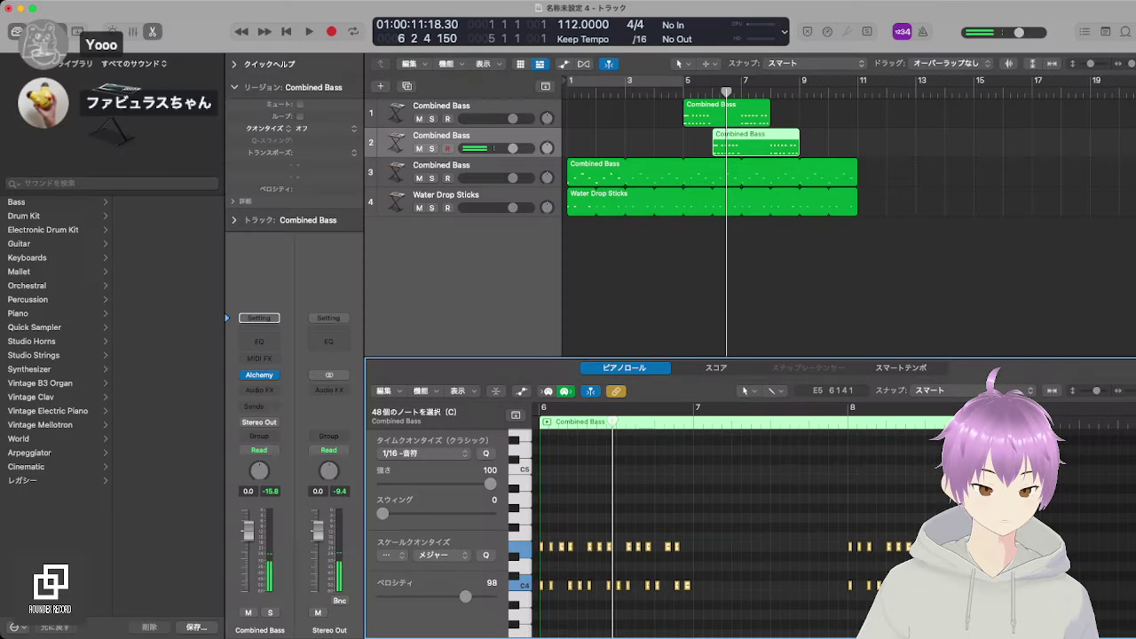
pyautogui.press('space')
pyautogui.press('space')
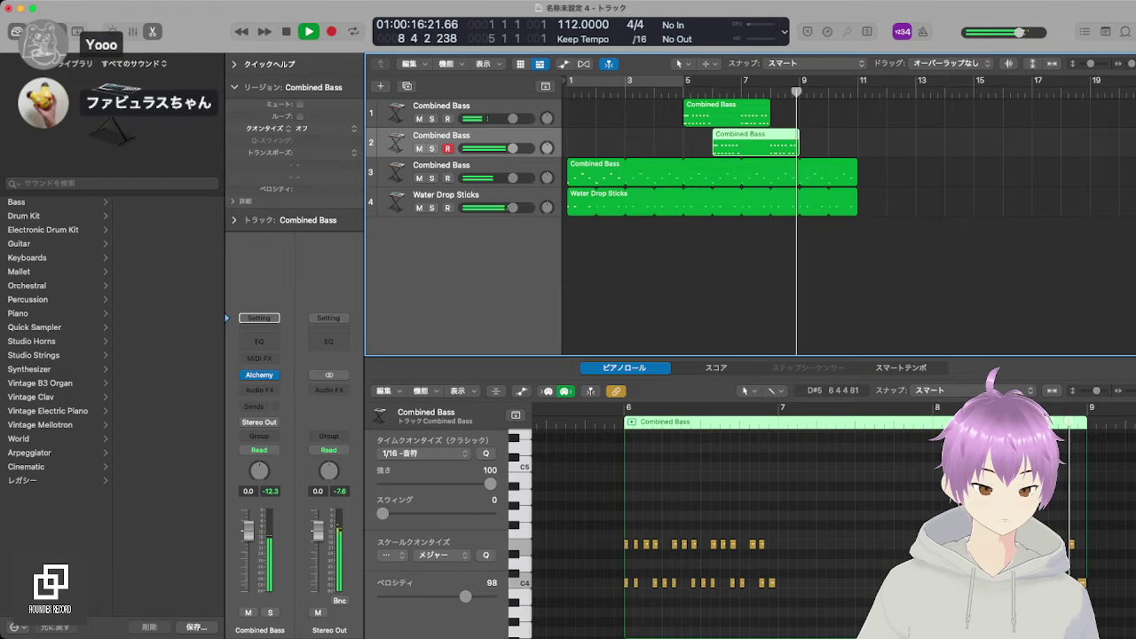
pyautogui.press('space')
# Step: Copy the two upper Combined Bass regions so the copies start at bars 9 and 10
pyautogui.click(728, 113)
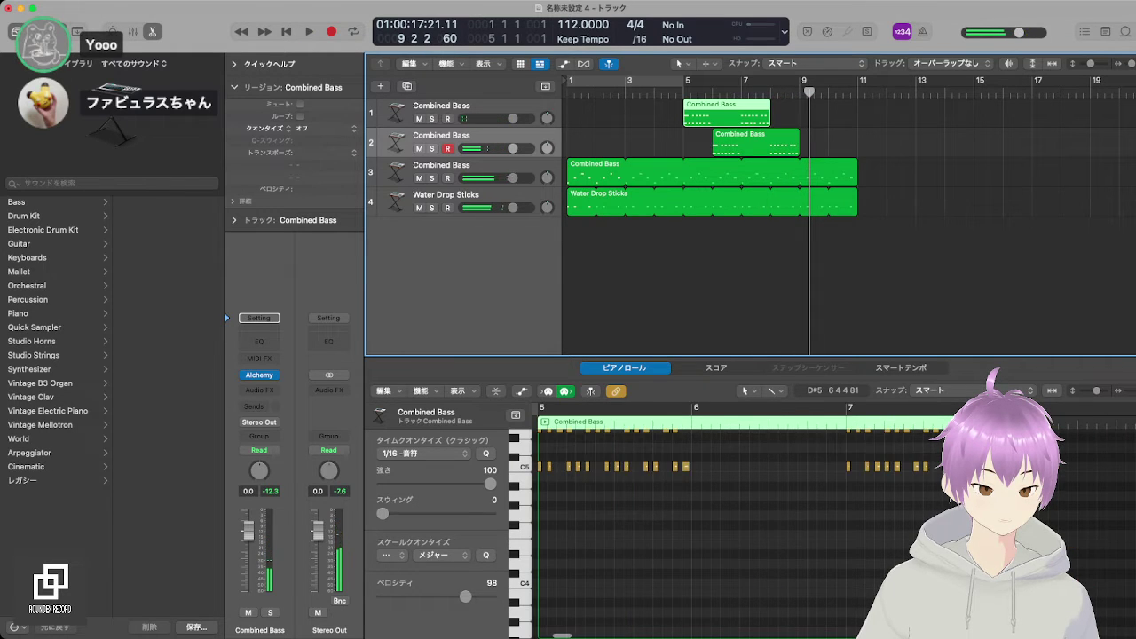
pyautogui.moveTo(821, 154); pyautogui.dragTo(719, 113)
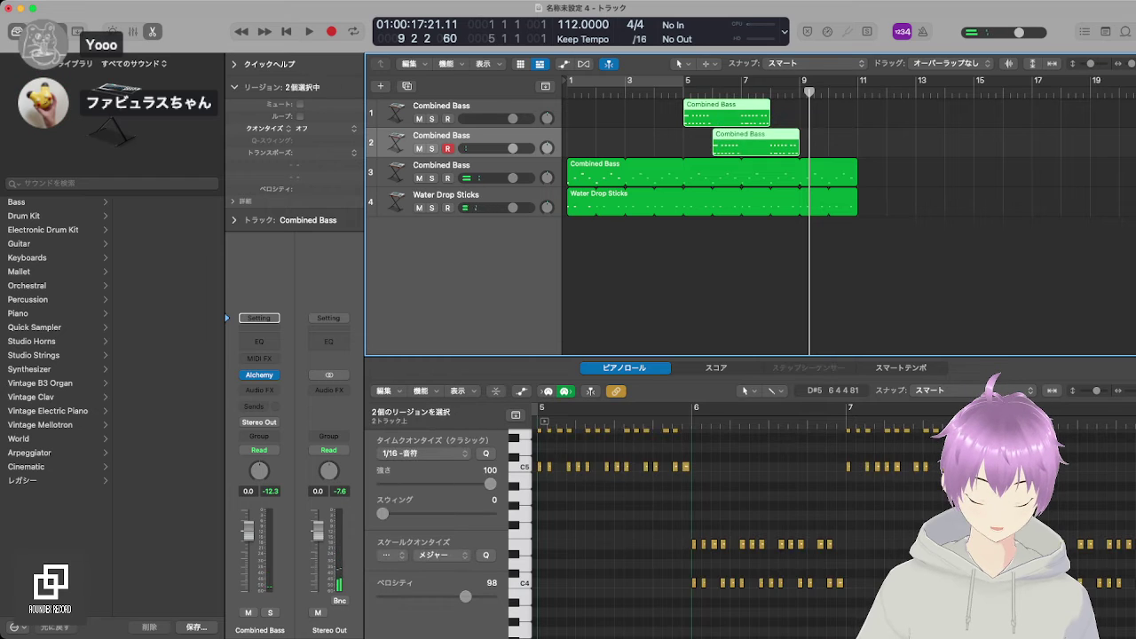
pyautogui.press('super+v')
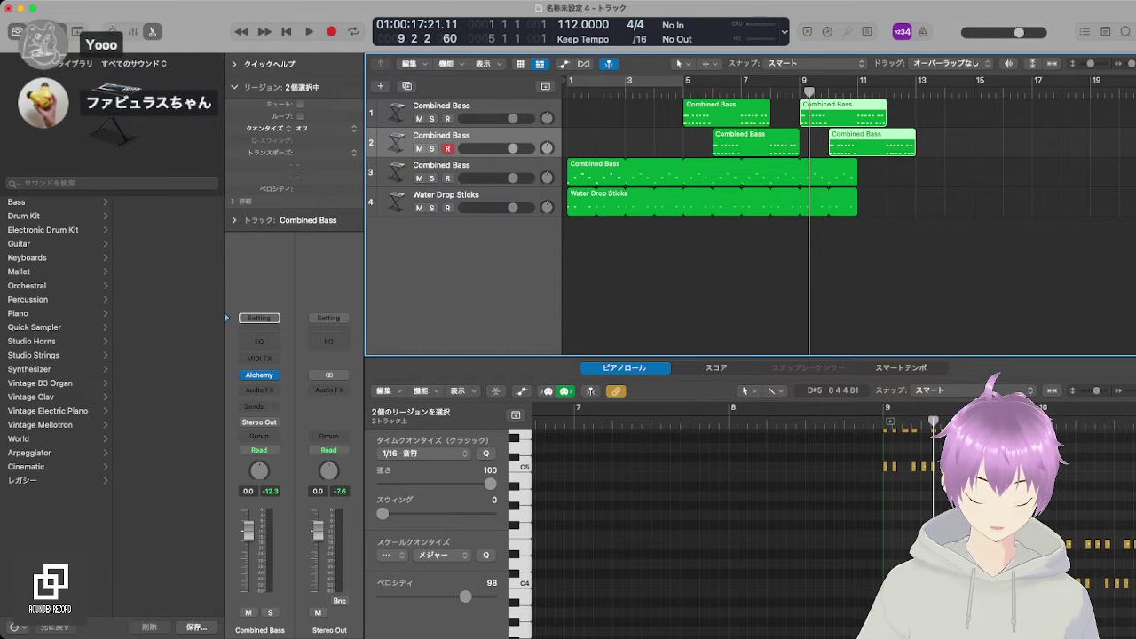
# Step: Raise the E5 notes in bars 9 and 11 of the first track's bar 9 region to F5 and play the arrangement
pyautogui.click(844, 258)
pyautogui.click(843, 112)
pyautogui.scroll(3, 734, 463)
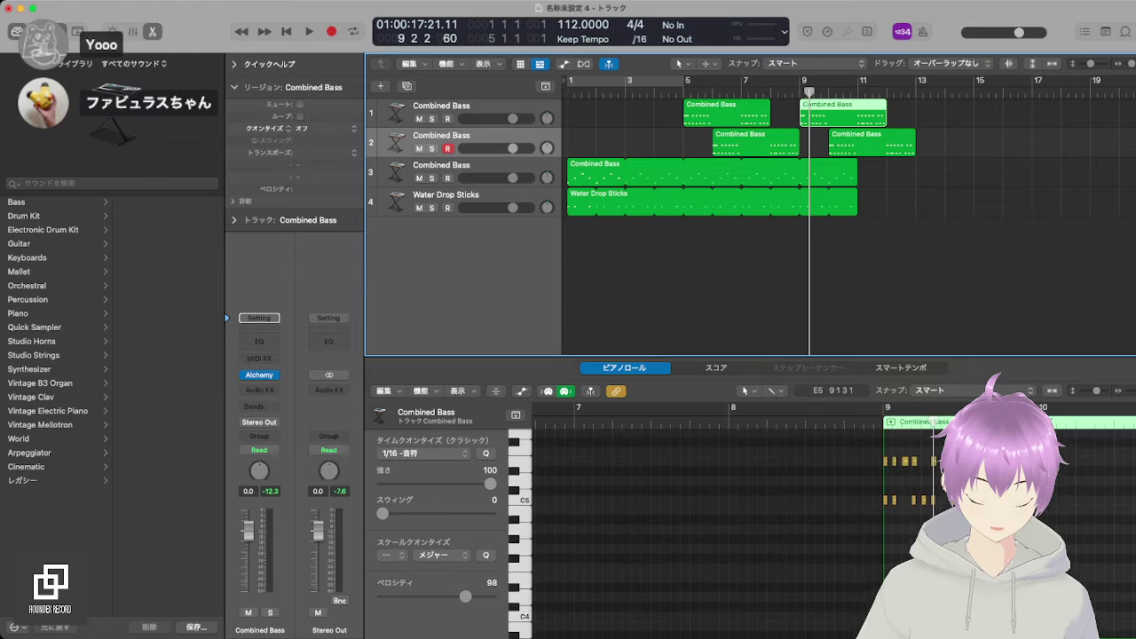
pyautogui.hscroll(8, 733, 462)
pyautogui.moveTo(733, 462); pyautogui.dragTo(909, 498)
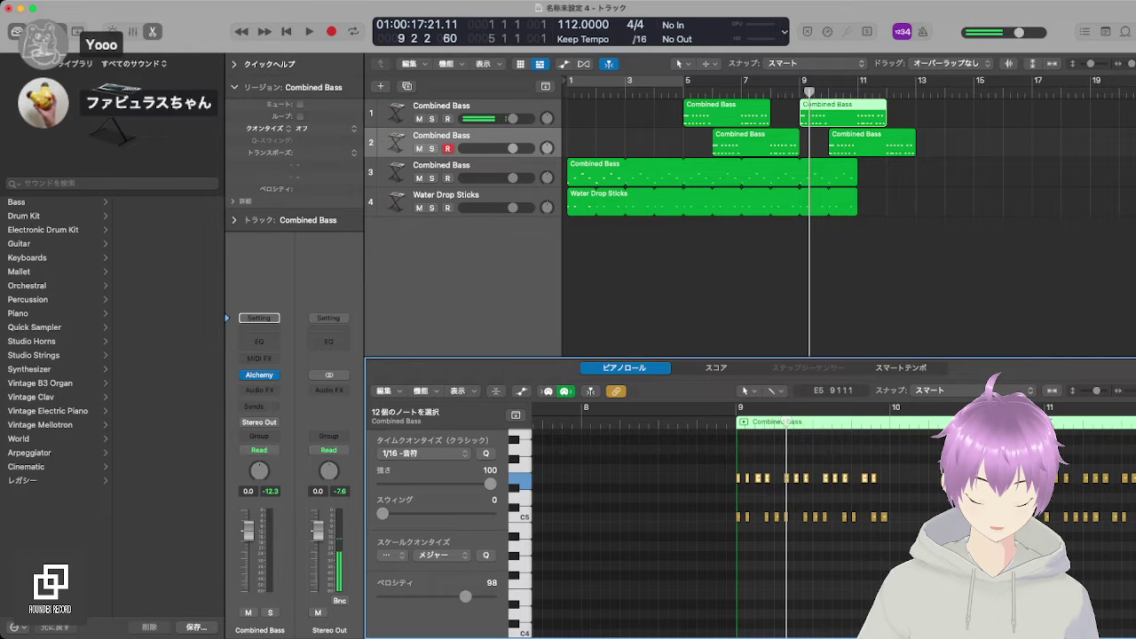
pyautogui.moveTo(739, 478); pyautogui.dragTo(738, 468)
pyautogui.hscroll(1, 778, 497)
pyautogui.hscroll(5, 746, 515)
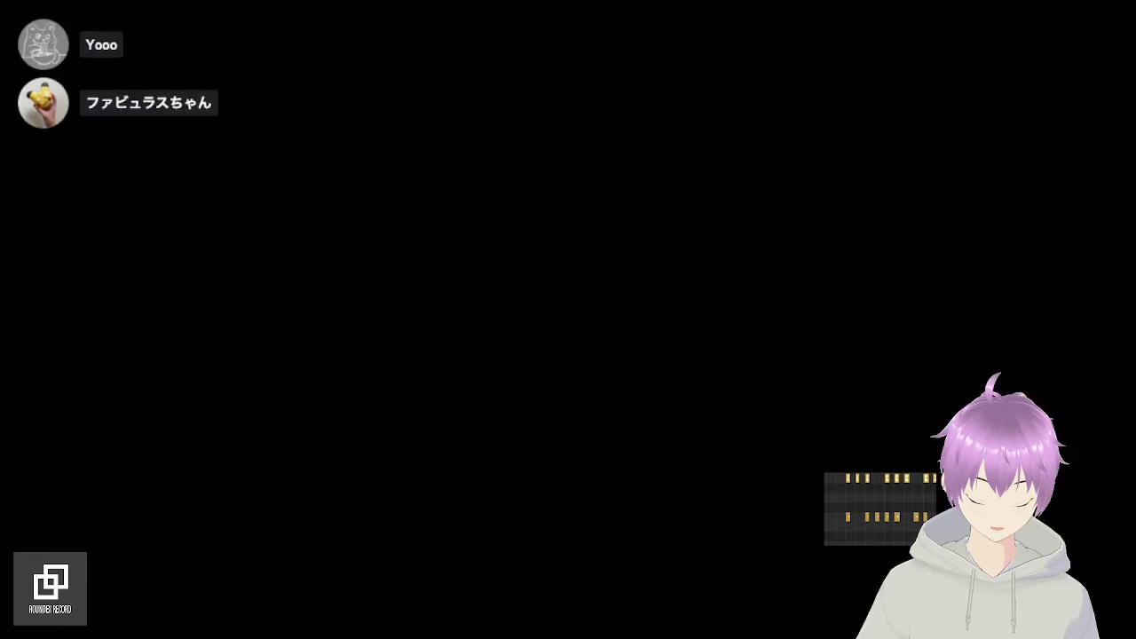
pyautogui.moveTo(848, 478); pyautogui.dragTo(848, 468)
pyautogui.press('space')
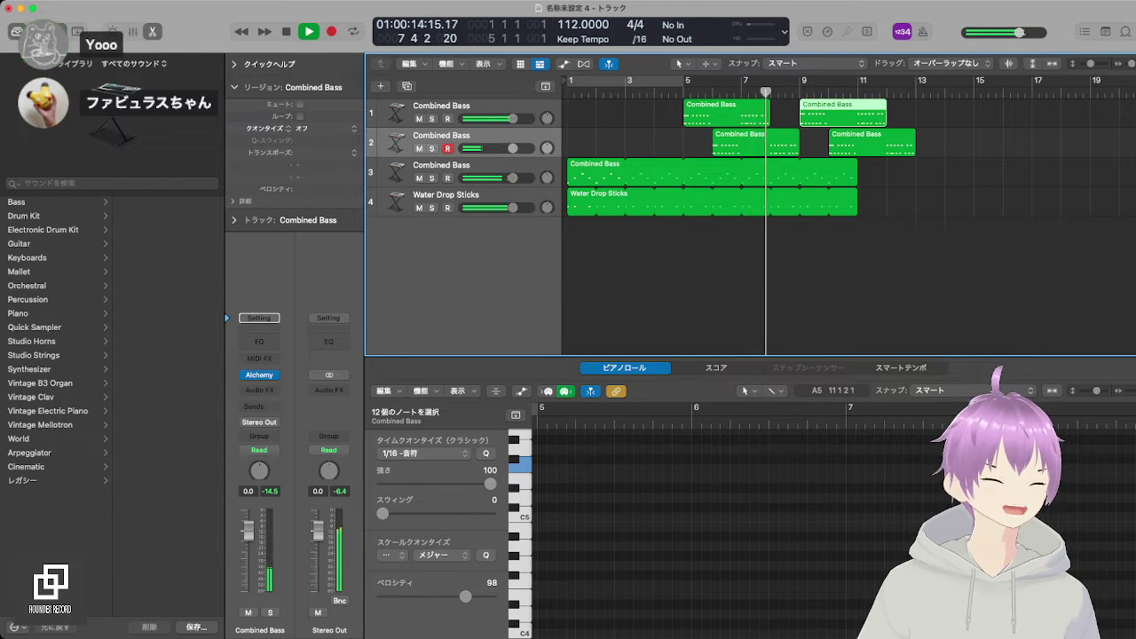
# Step: Copy the four upper Combined Bass regions to bar 13 and extend the looped bass and Water Drop Sticks regions to bar 23
pyautogui.click(843, 285)
pyautogui.moveTo(888, 251); pyautogui.dragTo(959, 196)
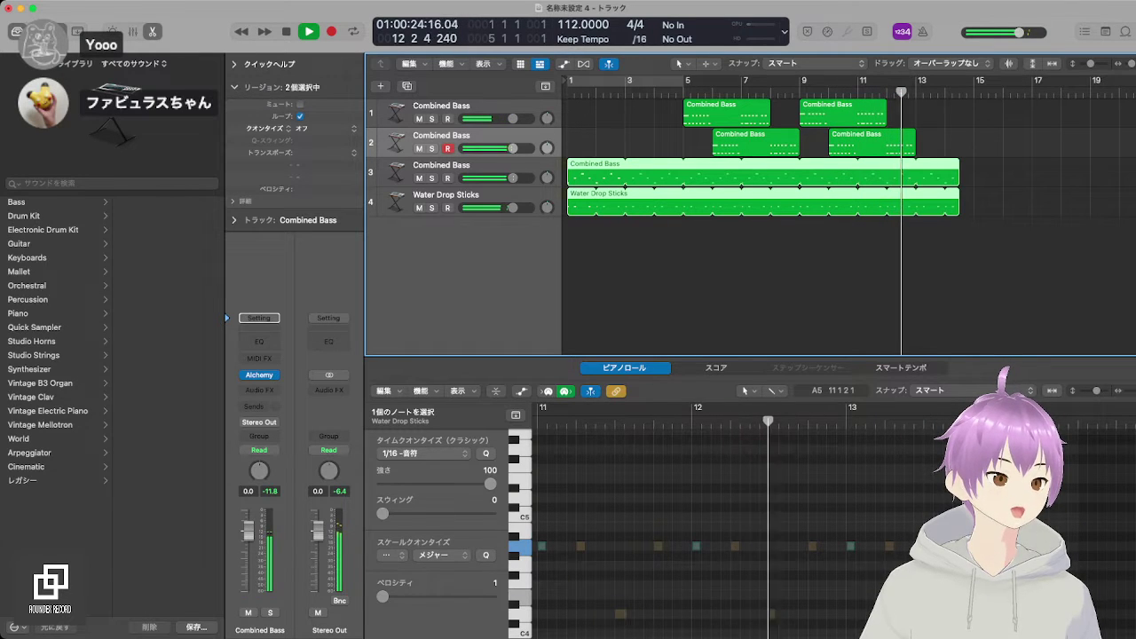
pyautogui.press('space')
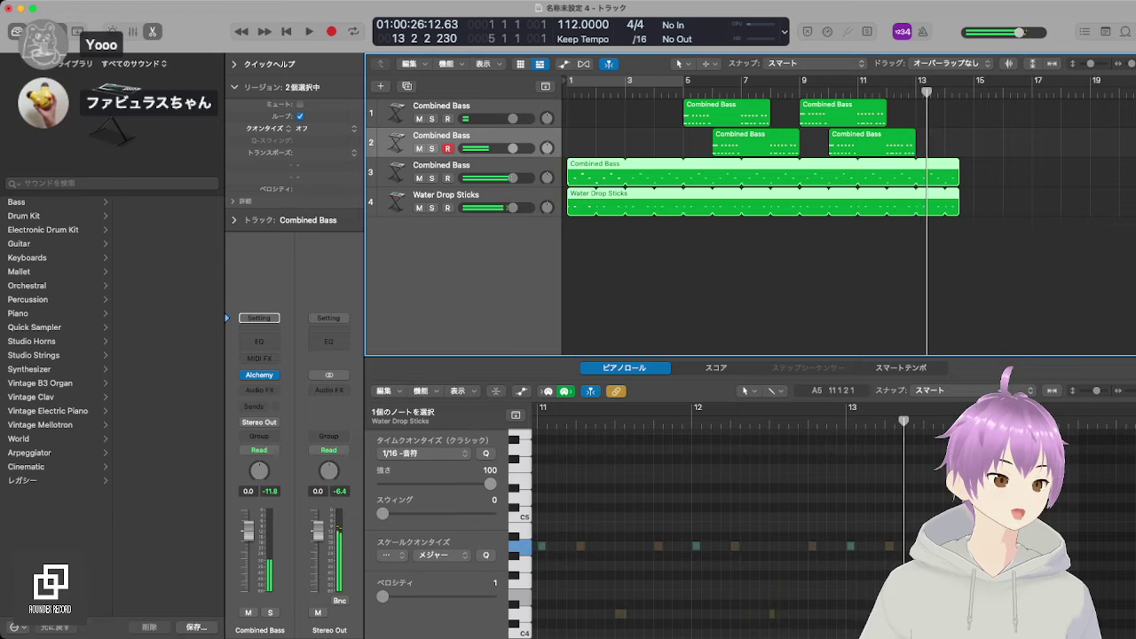
pyautogui.moveTo(943, 148); pyautogui.dragTo(974, 112)
pyautogui.press('space')
pyautogui.moveTo(1011, 171); pyautogui.dragTo(1133, 197)
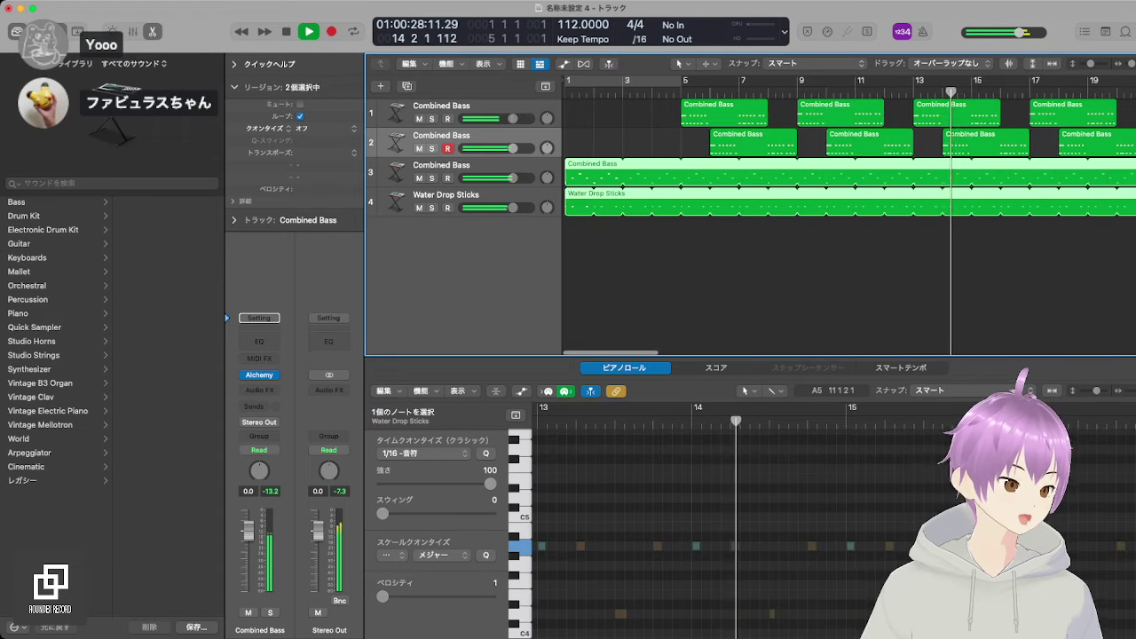
pyautogui.hscroll(5, 848, 215)
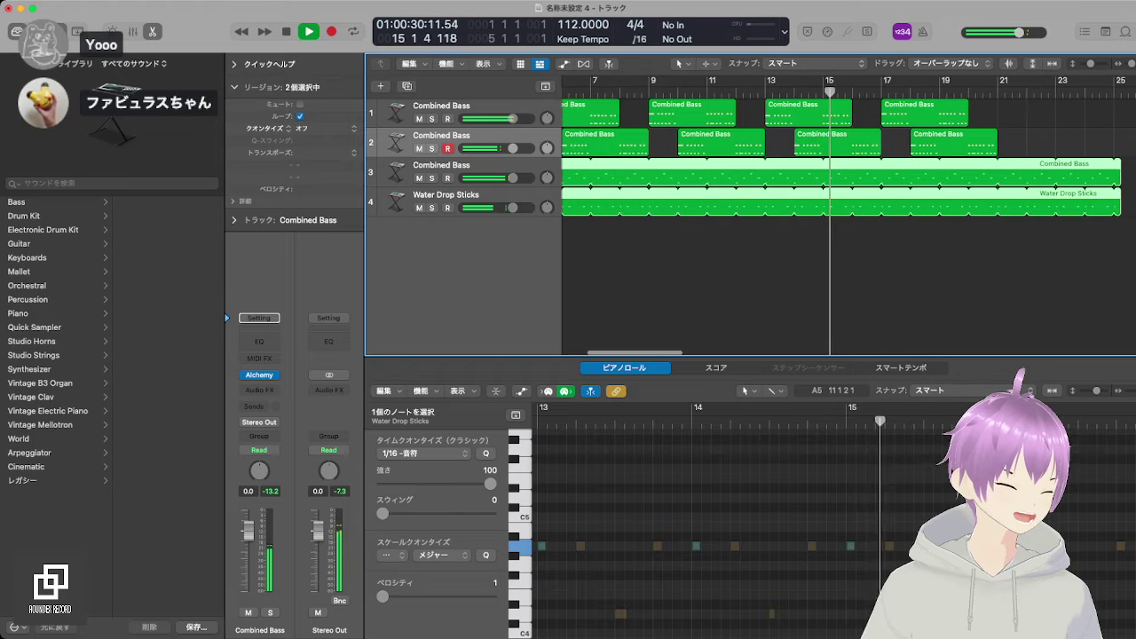
pyautogui.moveTo(1088, 197); pyautogui.dragTo(1023, 197)
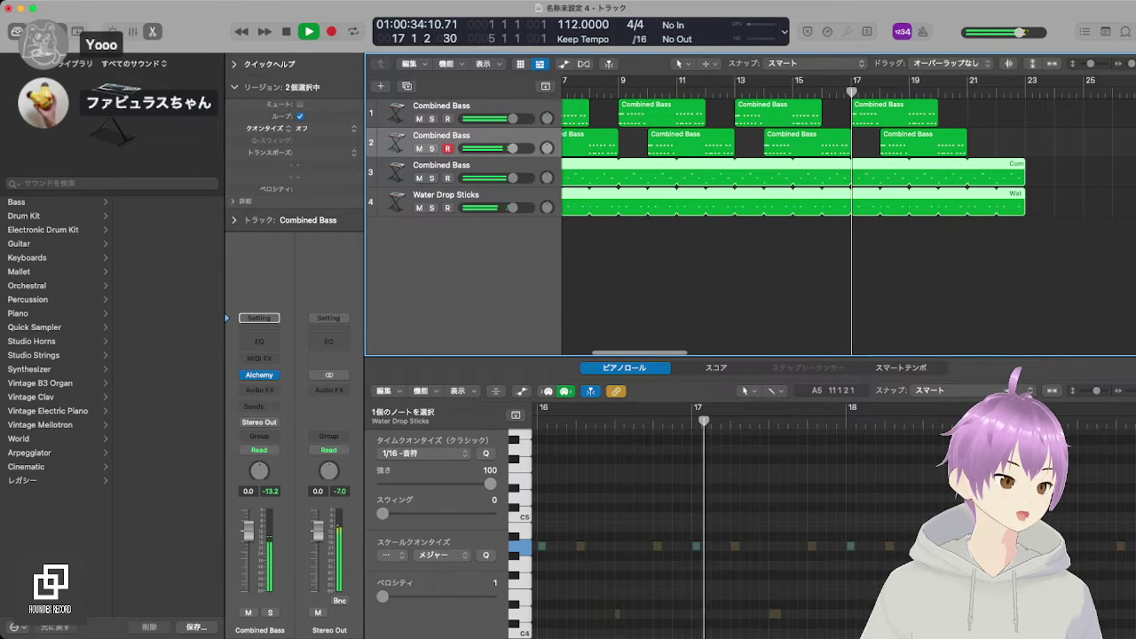
pyautogui.hscroll(-5, 847, 215)
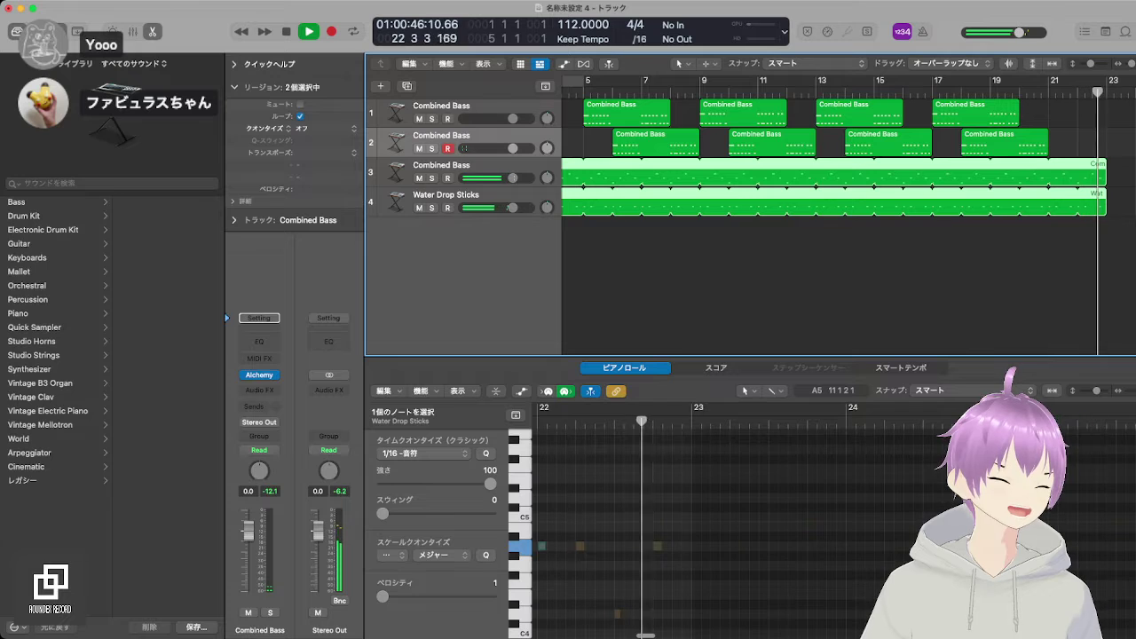
pyautogui.press('space')
# Step: Play the arrangement from the start with nothing selected and return the playhead to bar 1
pyautogui.hscroll(-5, 843, 160)
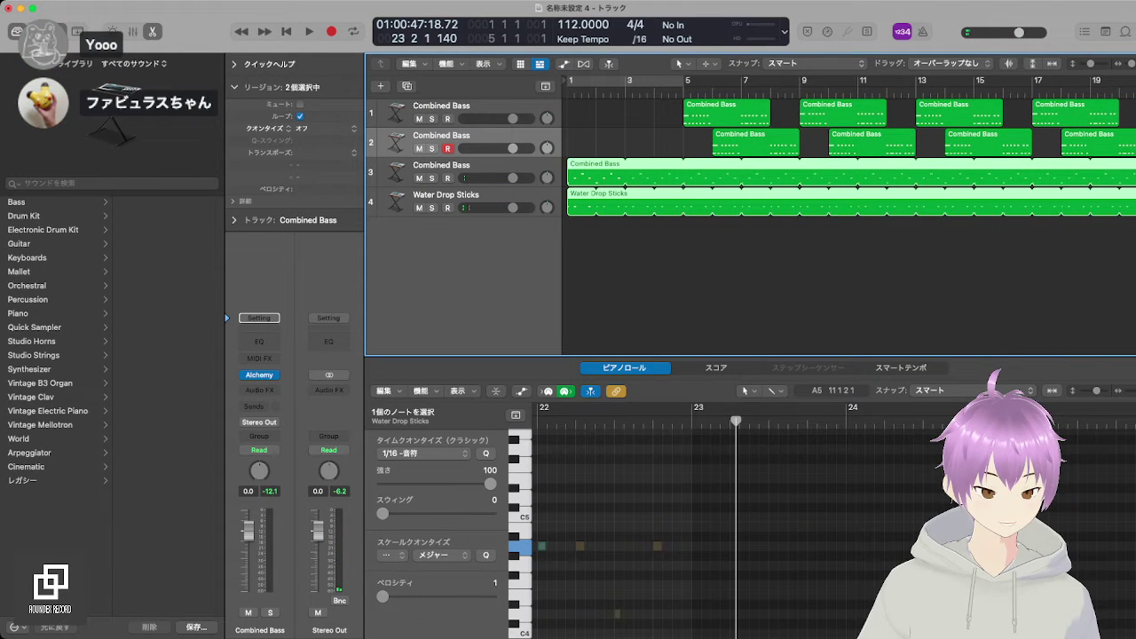
pyautogui.press('Return')
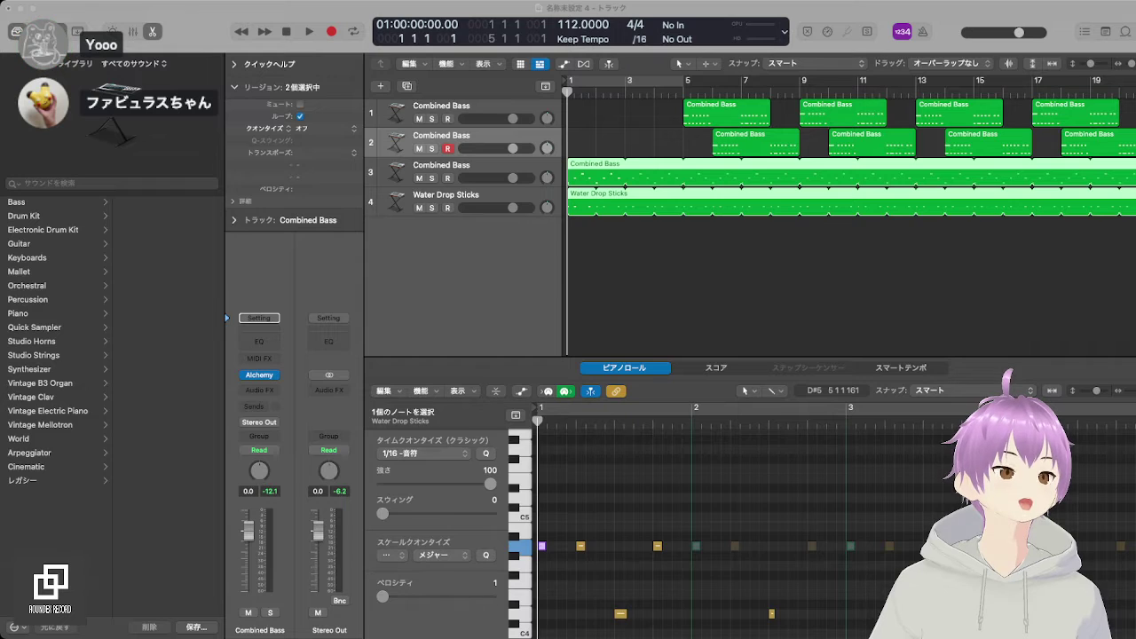
pyautogui.click(754, 279)
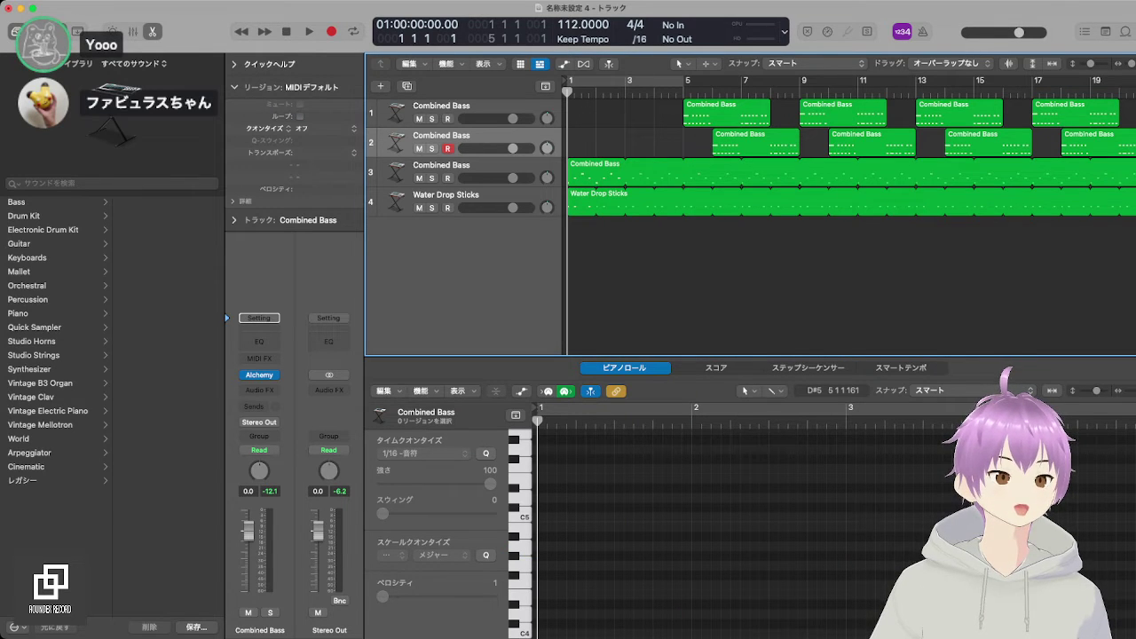
pyautogui.press('space')
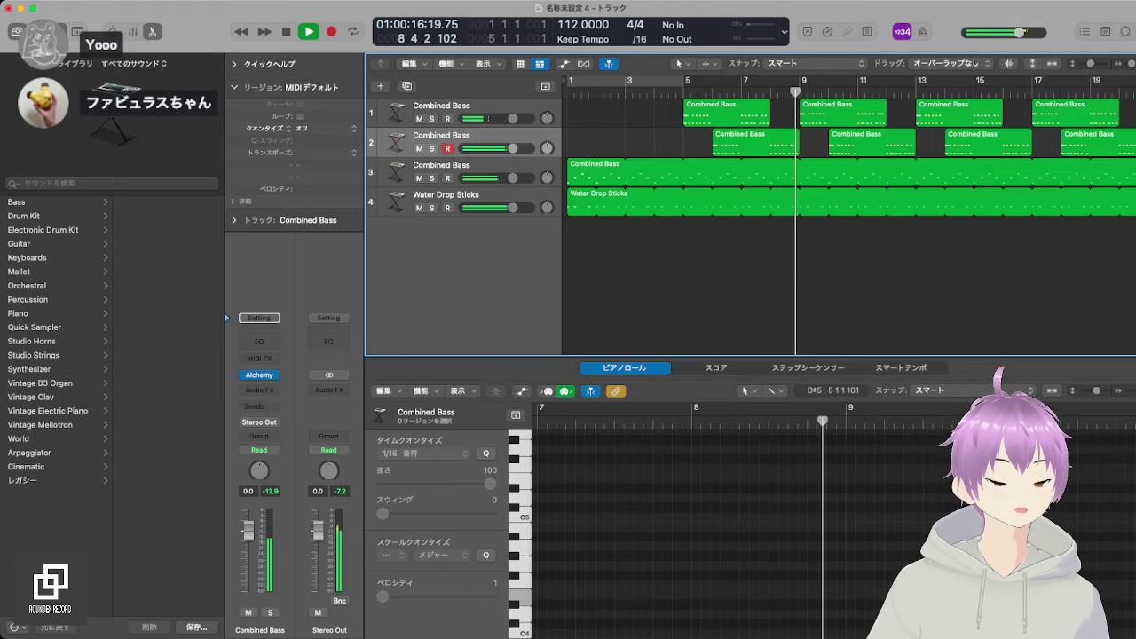
pyautogui.press('space')
pyautogui.press('Return')
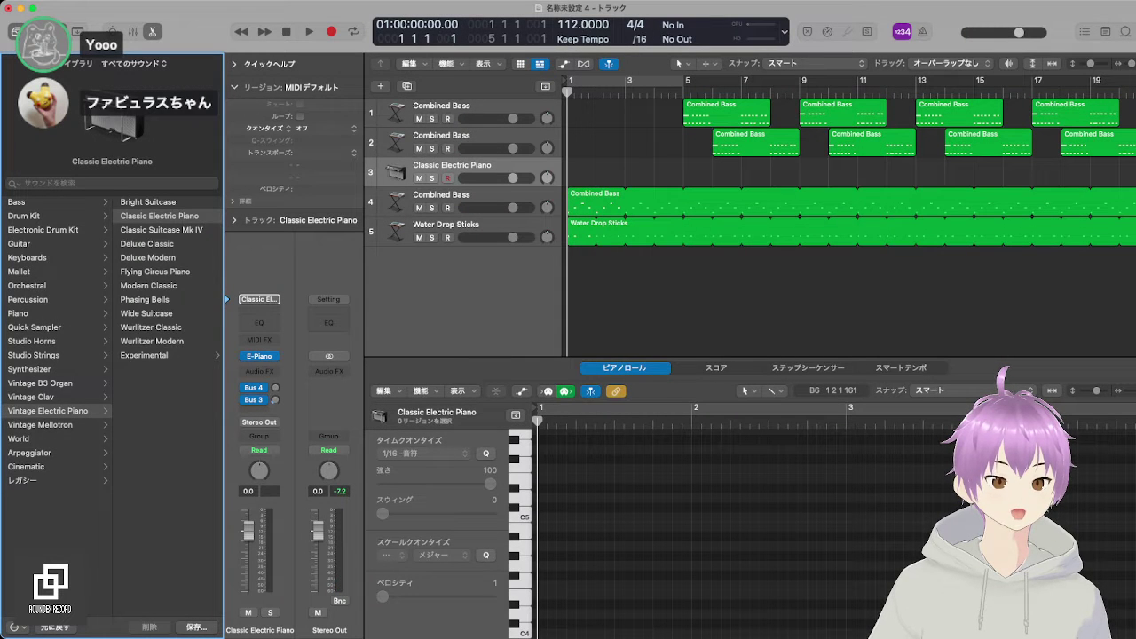
# Step: Delete the empty Classic Electric Piano track and duplicate the looped Combined Bass track with its sound
pyautogui.moveTo(497, 167)
pyautogui.mouseDown()
pyautogui.moveTo(497, 196)
pyautogui.moveTo(498, 168)
pyautogui.mouseUp()
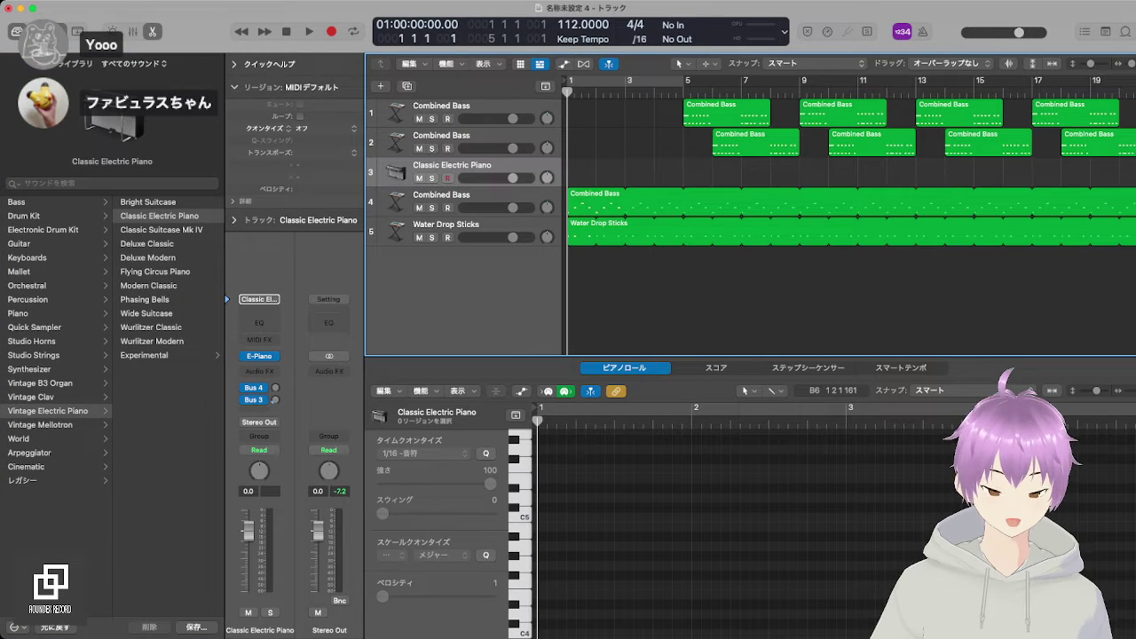
pyautogui.press('super+BackSpace')
pyautogui.click(479, 171)
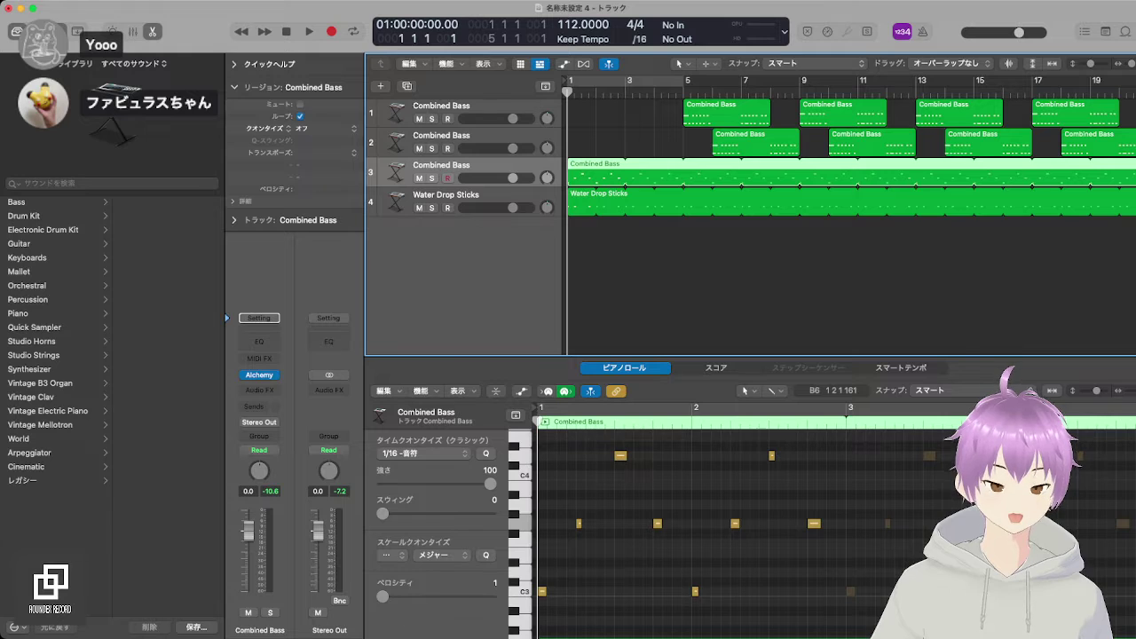
pyautogui.press('super+d')
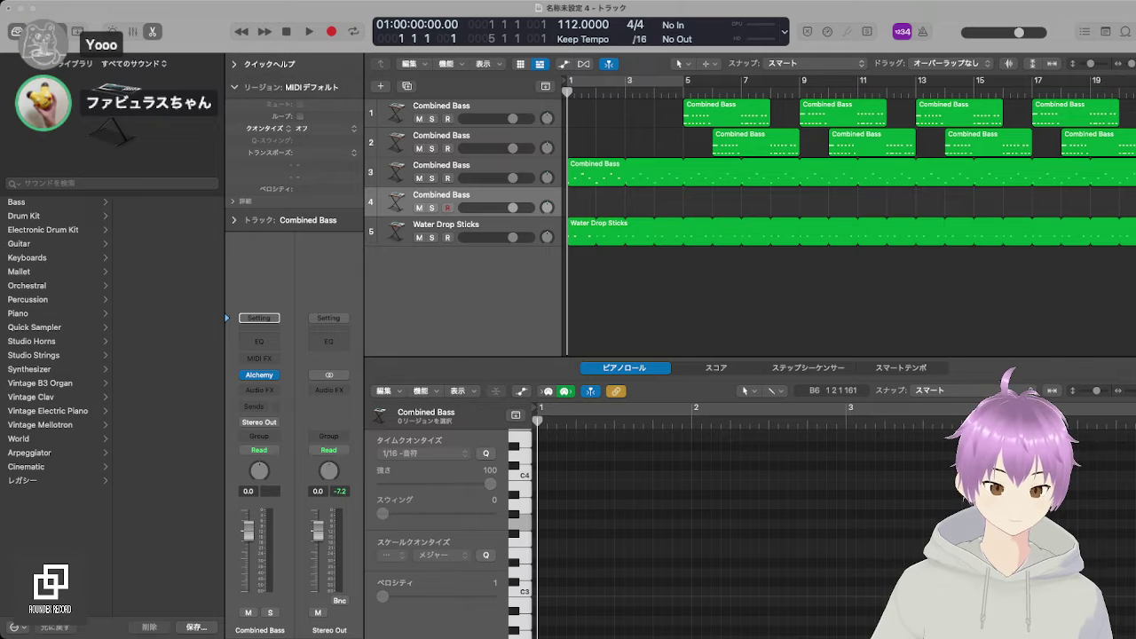
pyautogui.press('h')
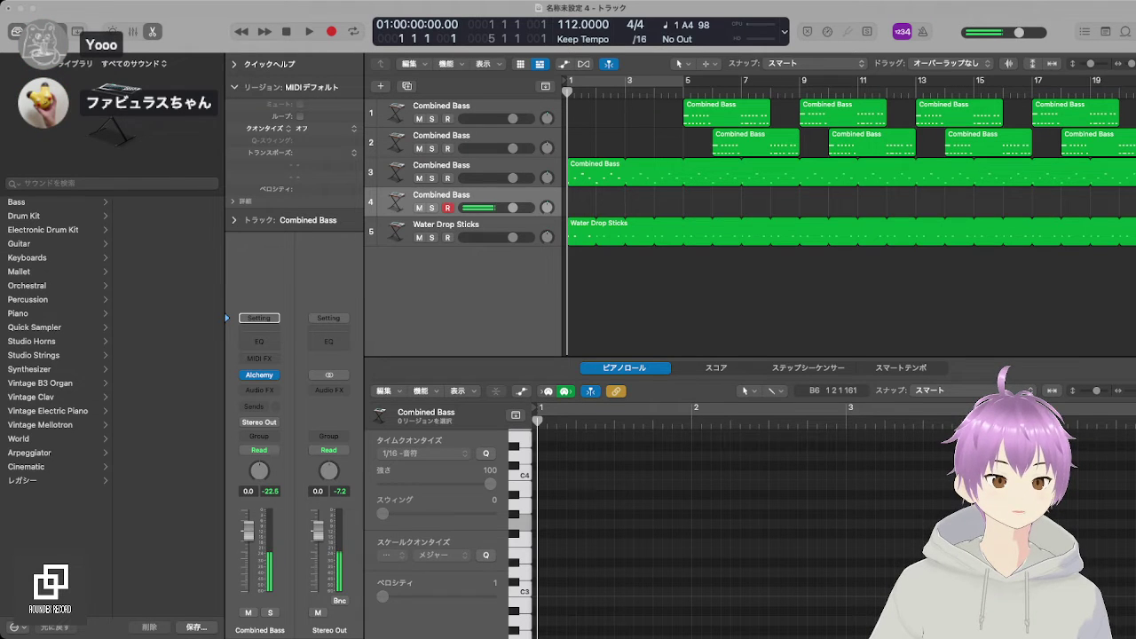
# Step: Record the one-bar note pairs C5–E5, A4–D5, F4–C5 and G4–D5 on the fourth track over bars 5 to 8
pyautogui.press('super+k')
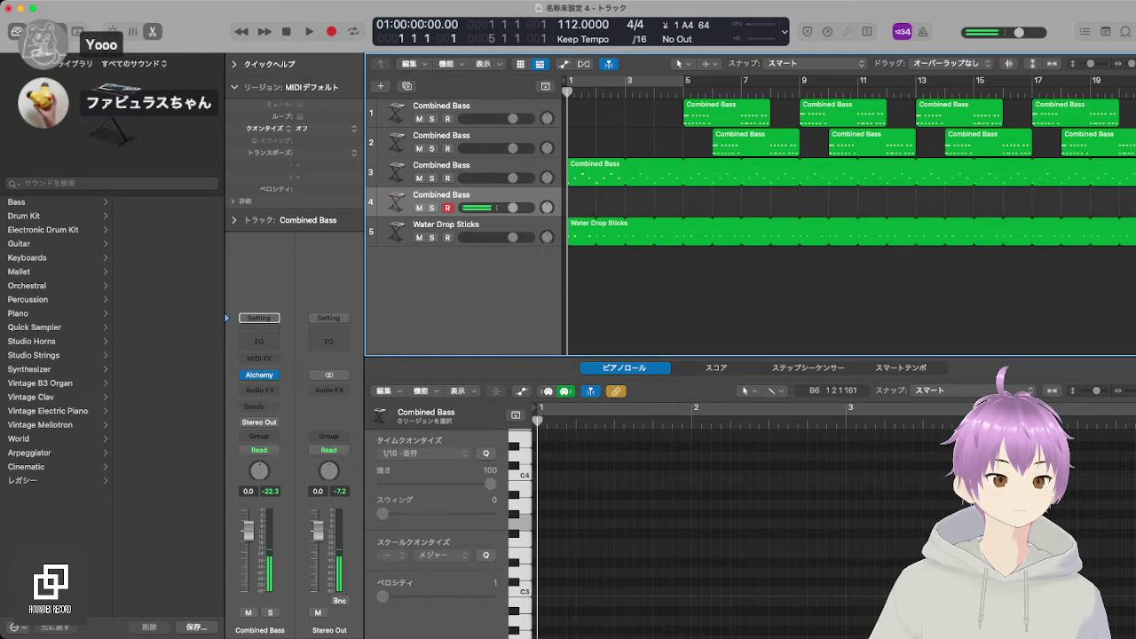
pyautogui.click(684, 93)
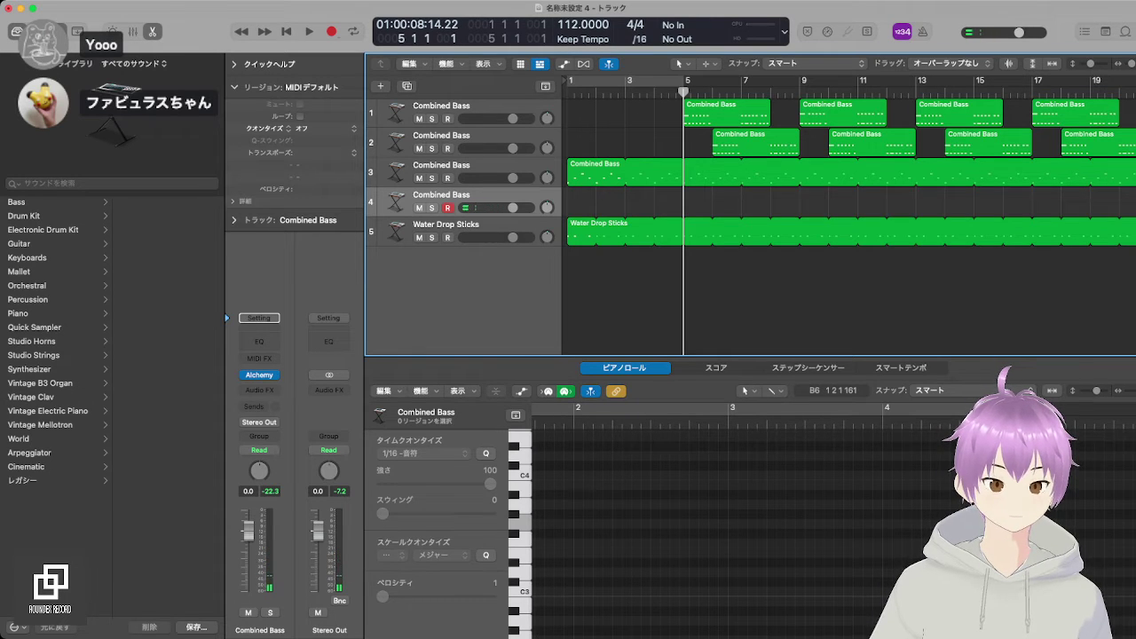
pyautogui.press('r')
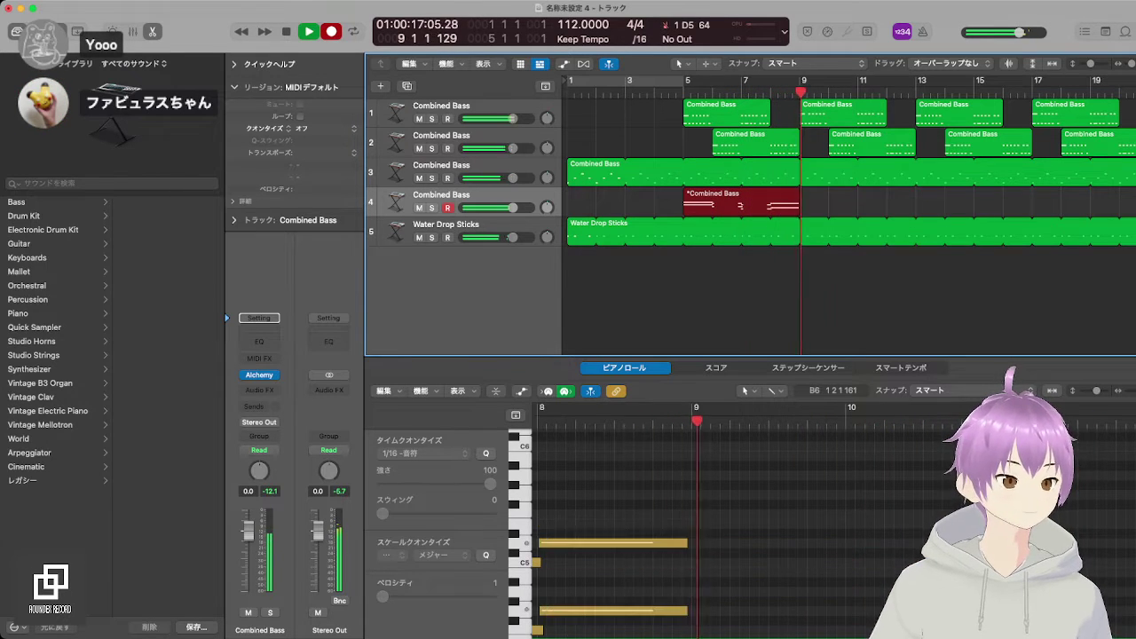
pyautogui.press('space')
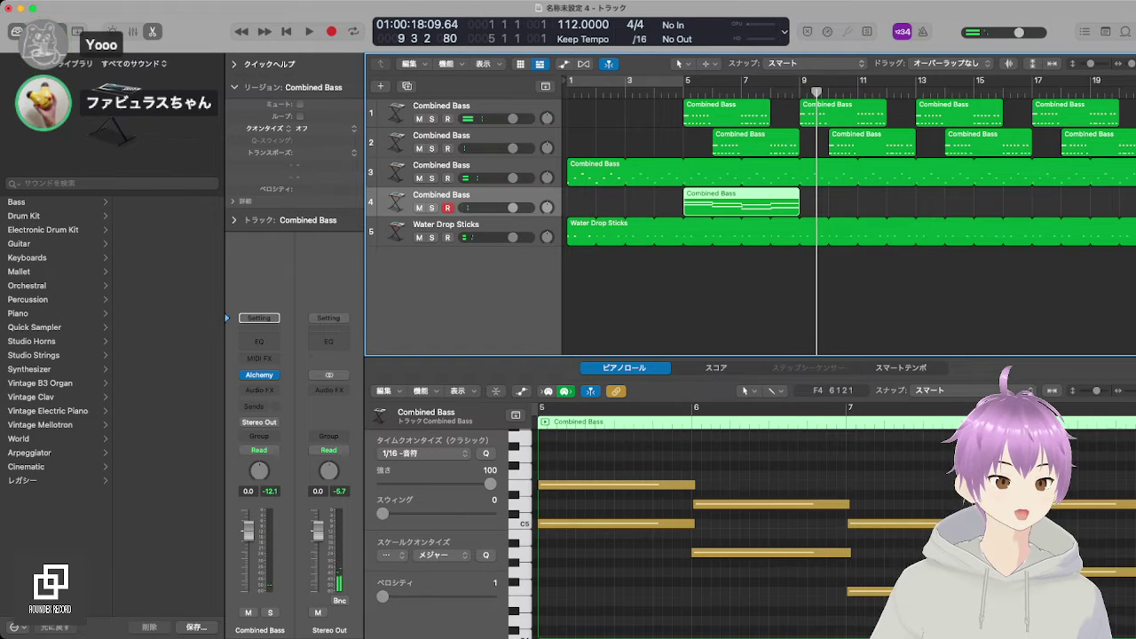
# Step: Extend the two bar 8 notes of the fourth track's region so they end exactly at bar 9
pyautogui.scroll(-5, 955, 601)
pyautogui.press('super+a')
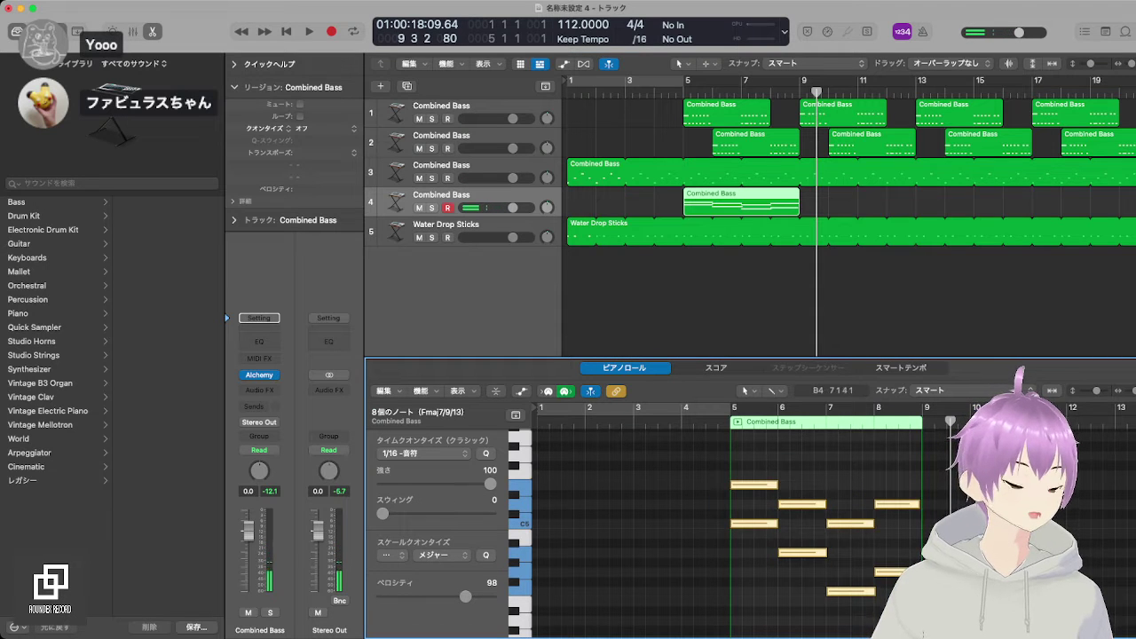
pyautogui.click(907, 524)
pyautogui.press('super+Right')
pyautogui.press('super+Right')
pyautogui.press('super+Right')
pyautogui.press('super+Right')
pyautogui.press('super+Right')
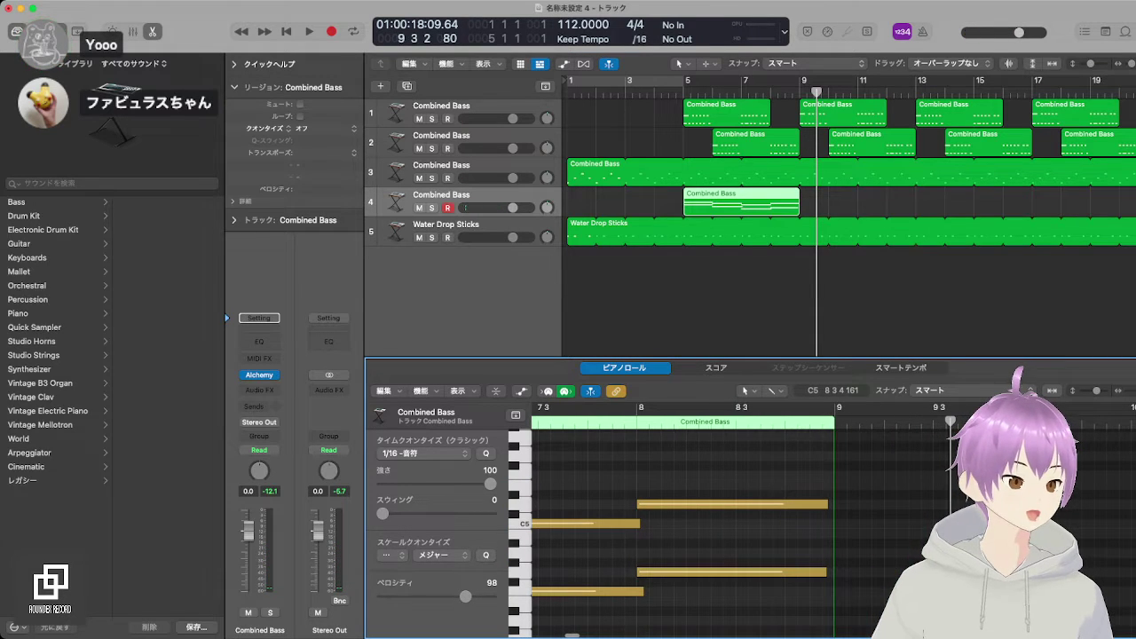
pyautogui.click(825, 505)
pyautogui.moveTo(826, 572); pyautogui.dragTo(834, 571)
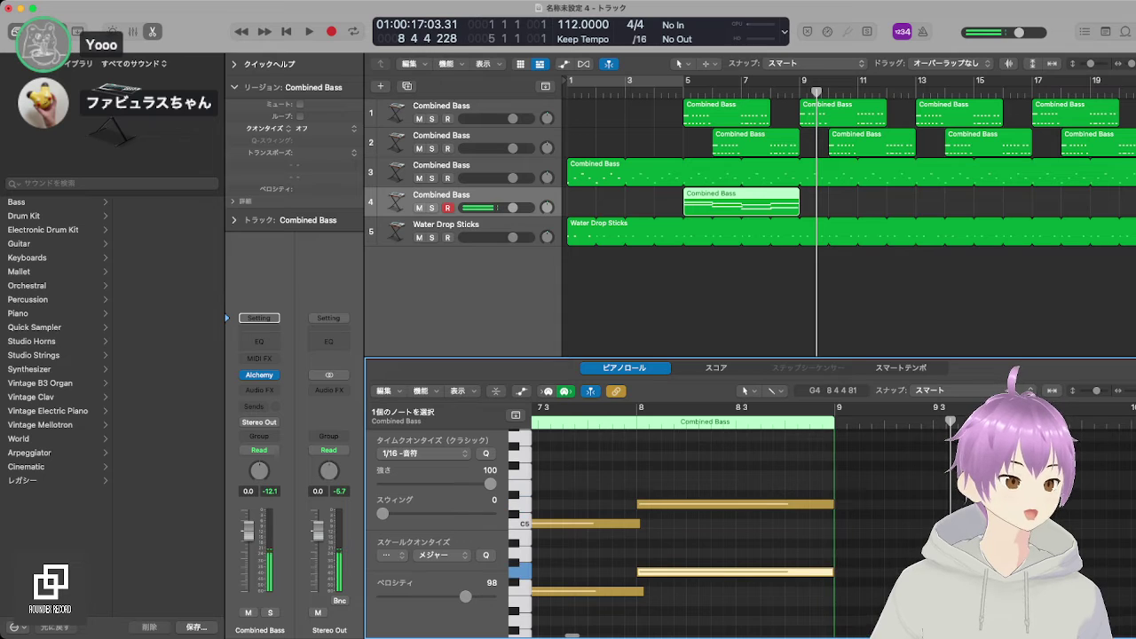
# Step: Trim the ends of the overlapping notes in bars 5, 6 and 7 to the following bar lines
pyautogui.click(638, 524)
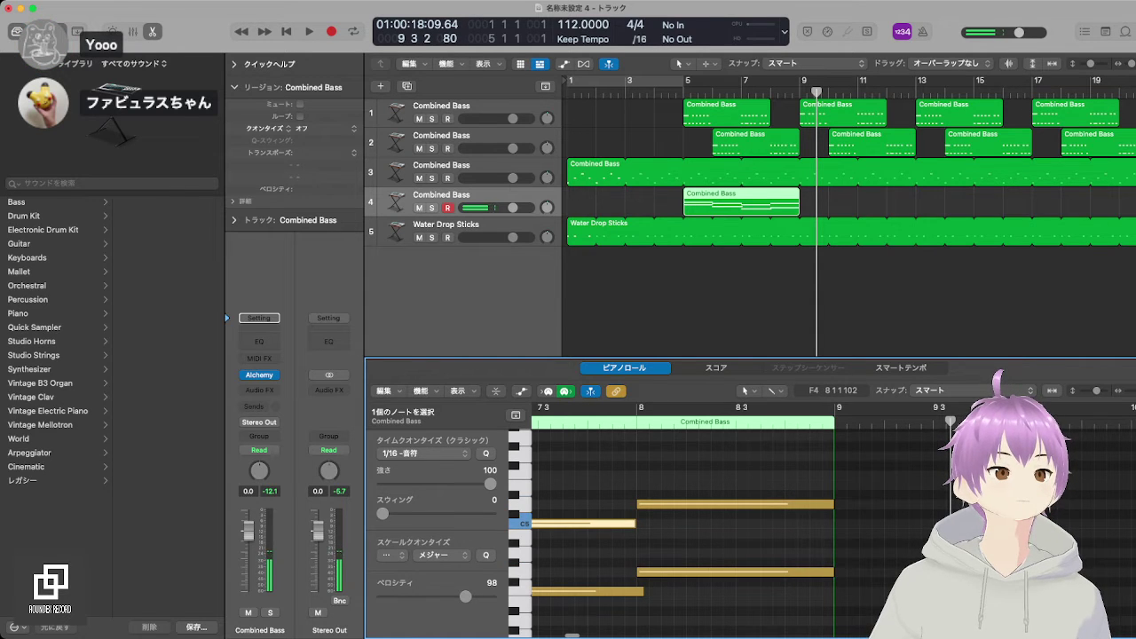
pyautogui.moveTo(642, 591); pyautogui.dragTo(692, 591)
pyautogui.hscroll(-6, 638, 589)
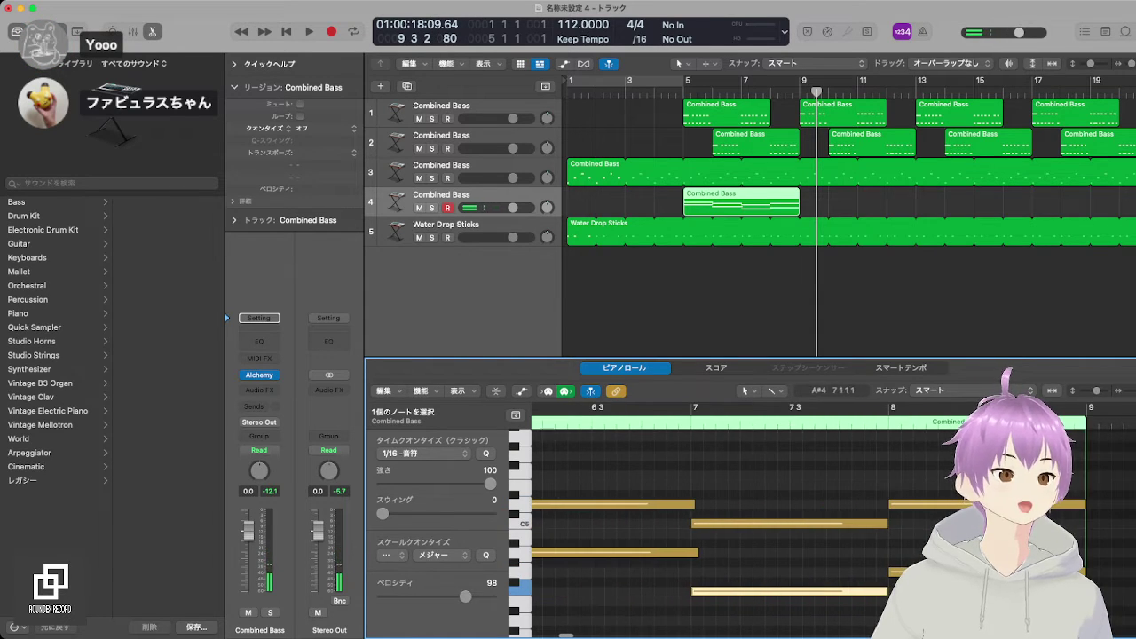
pyautogui.moveTo(697, 552); pyautogui.dragTo(690, 552)
pyautogui.click(691, 504)
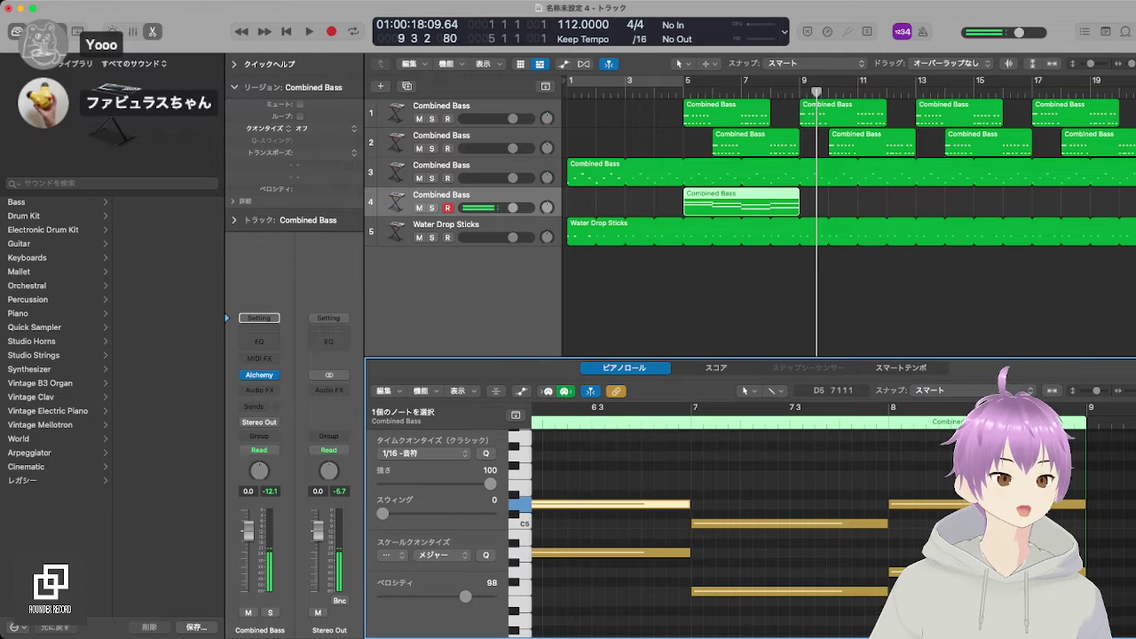
pyautogui.hscroll(-5, 692, 503)
pyautogui.moveTo(787, 485); pyautogui.dragTo(782, 485)
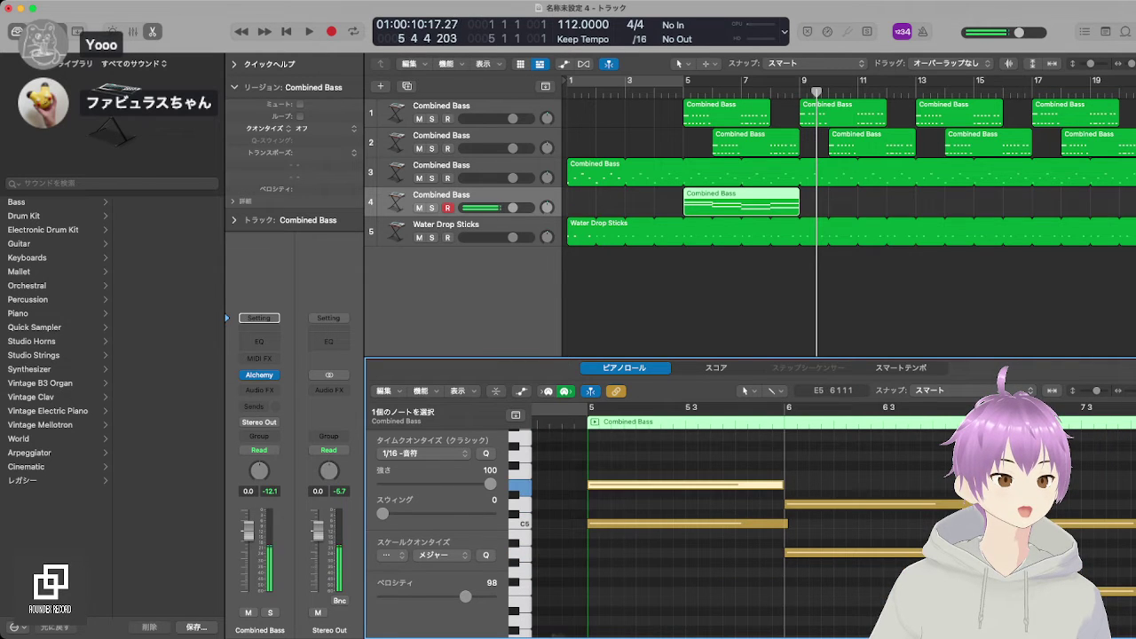
pyautogui.moveTo(787, 524); pyautogui.dragTo(782, 524)
# Step: Transpose all eight notes of the fourth track's region down one octave
pyautogui.scroll(-5, 807, 602)
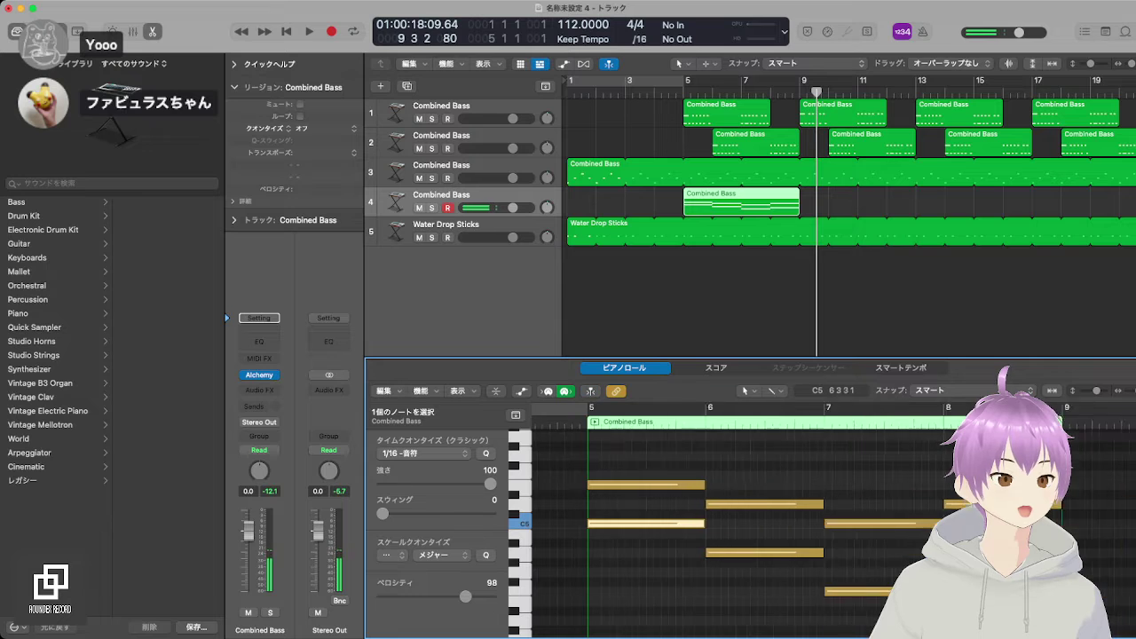
pyautogui.moveTo(839, 602); pyautogui.dragTo(578, 471)
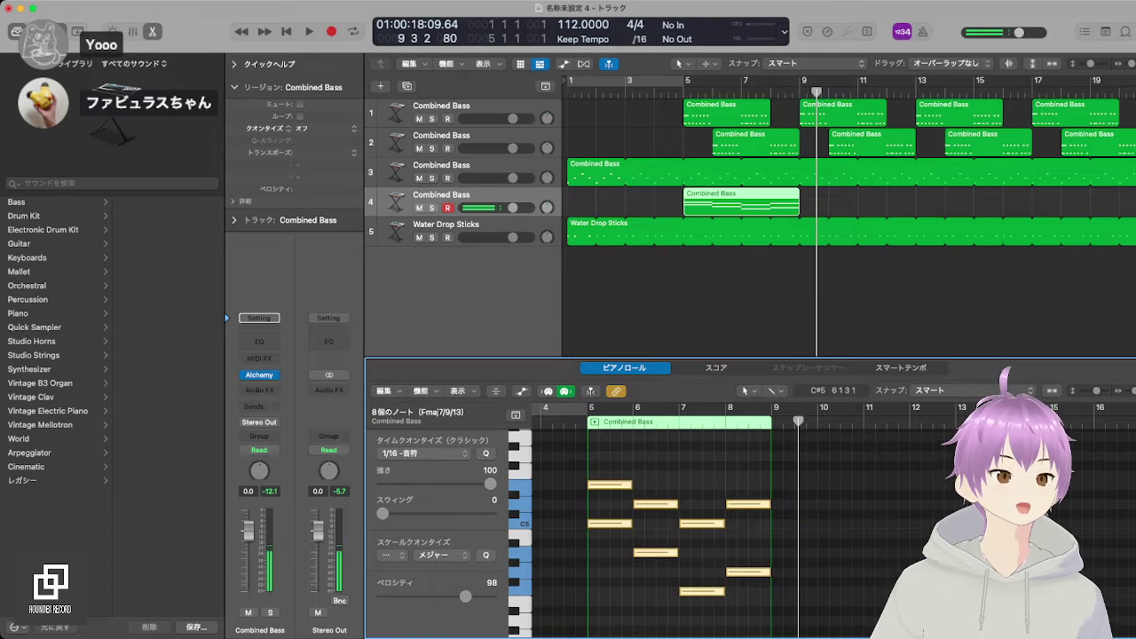
pyautogui.scroll(-3, 643, 441)
pyautogui.scroll(2, 653, 497)
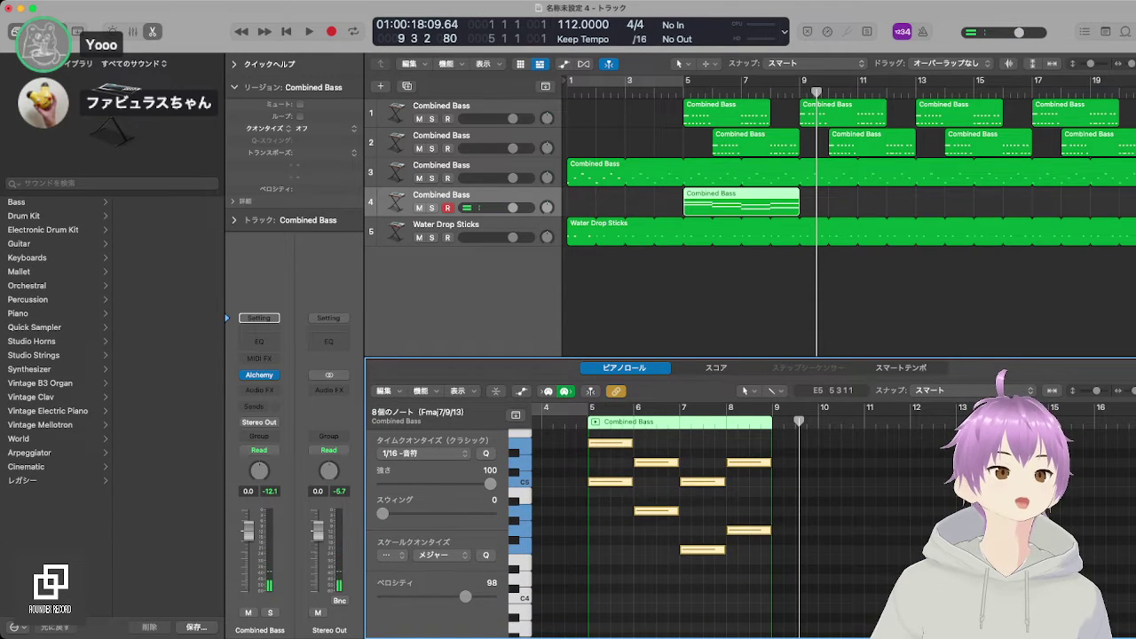
pyautogui.hotkey('alt', 'Down')
pyautogui.hotkey('alt', 'Down')
pyautogui.hotkey('alt', 'Down')
pyautogui.hotkey('alt', 'Down')
pyautogui.hotkey('alt', 'Down')
pyautogui.hotkey('alt', 'Down')
pyautogui.hotkey('alt', 'Down')
pyautogui.hotkey('alt', 'Down')
pyautogui.hotkey('alt', 'Down')
pyautogui.hotkey('alt', 'Down')
pyautogui.hotkey('alt', 'Down')
pyautogui.hotkey('alt', 'Down')
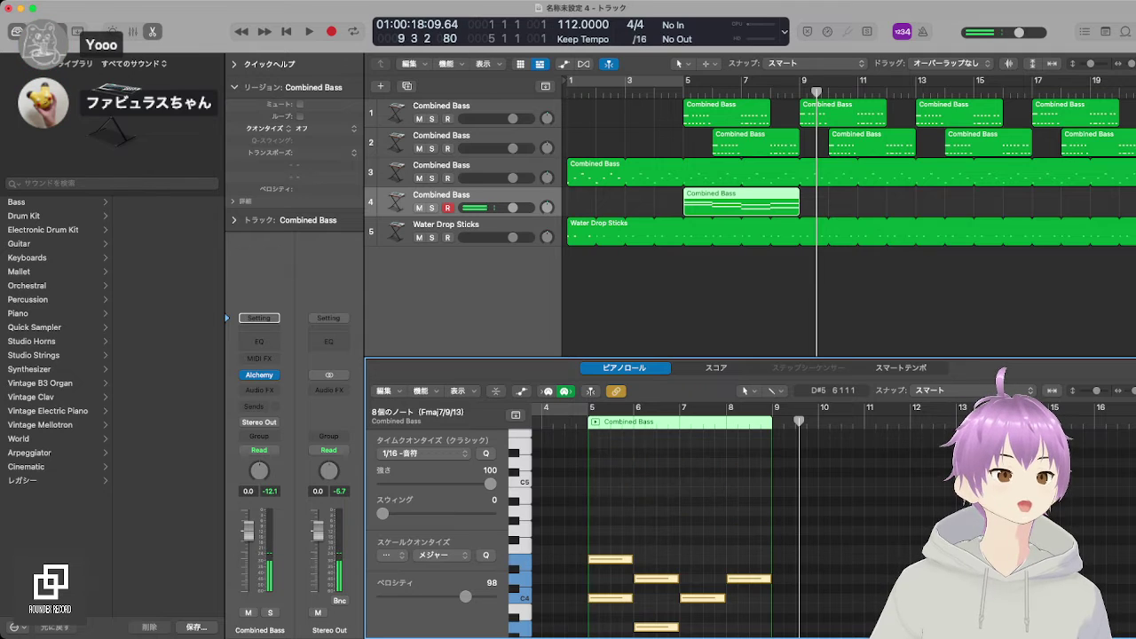
# Step: Play the arrangement from bar 5 together with the fourth track's region
pyautogui.hotkey('shift', 'space')
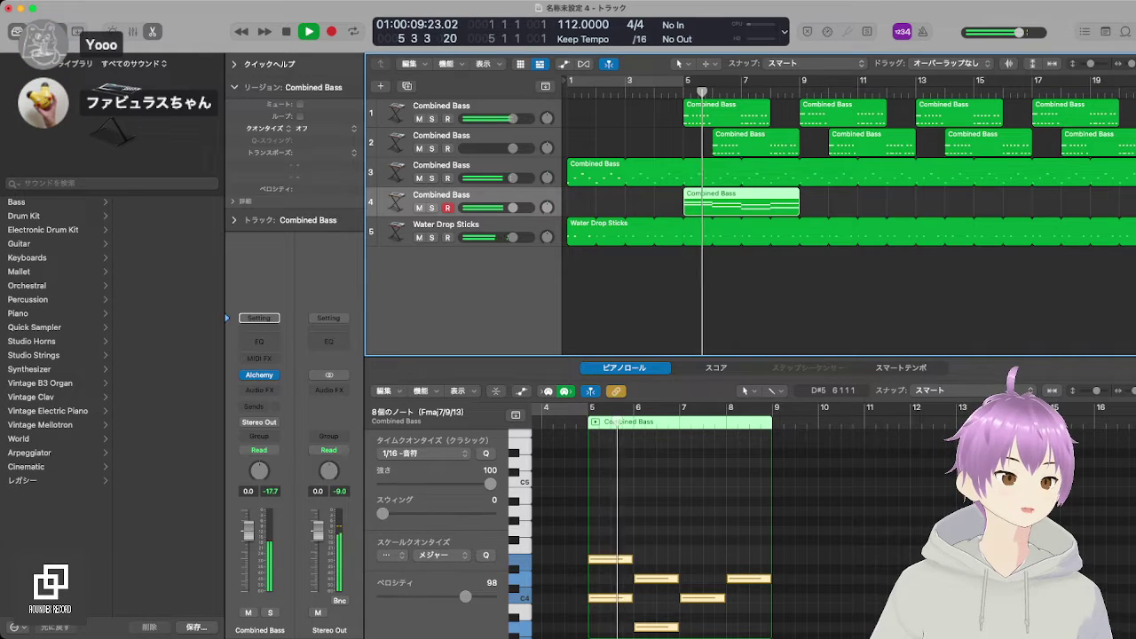
pyautogui.moveTo(797, 194); pyautogui.dragTo(768, 203)
pyautogui.press('space')
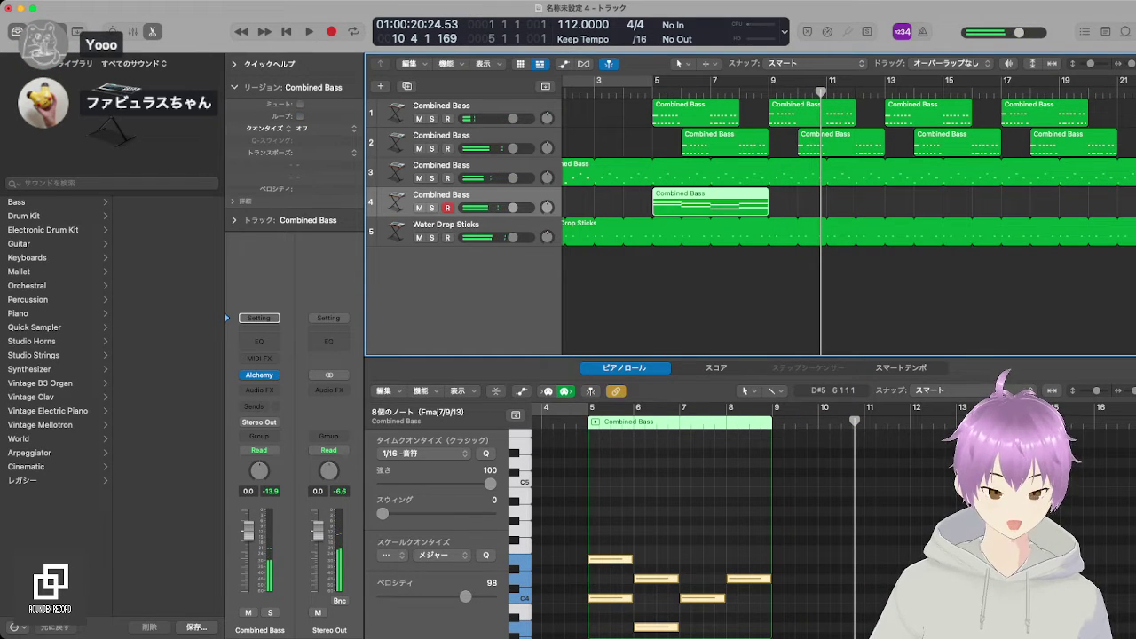
# Step: Copy the eight notes to bar 9 and set the copies' upper notes to F4, E4, D4 and C4 in bars 9 to 12
pyautogui.scroll(-4, 721, 512)
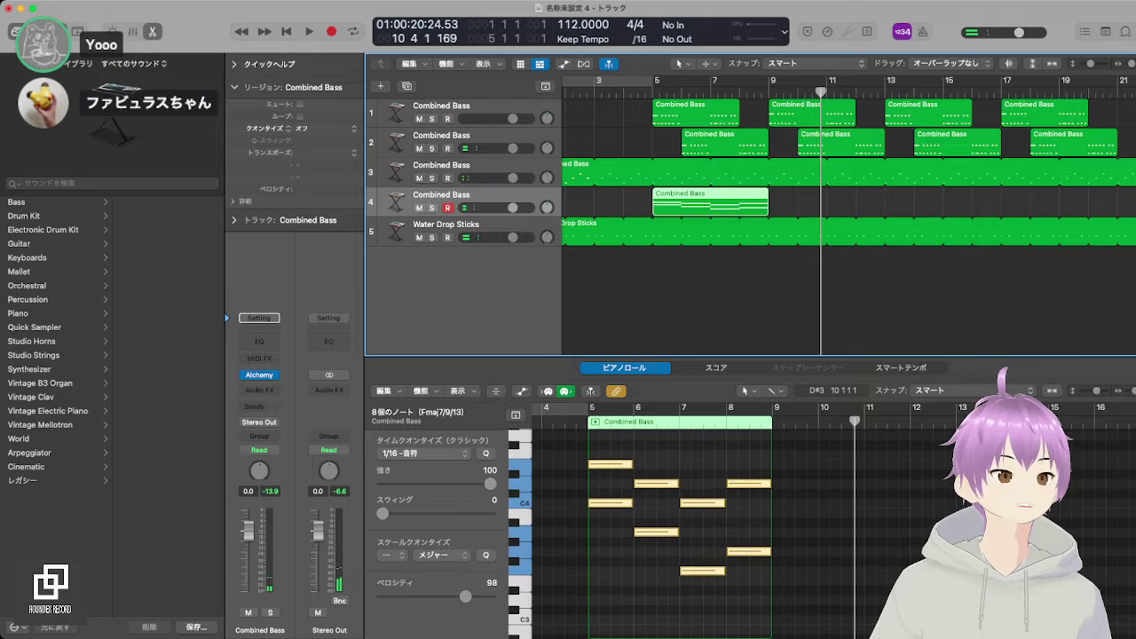
pyautogui.moveTo(586, 522); pyautogui.dragTo(796, 455)
pyautogui.click(796, 494)
pyautogui.click(795, 503)
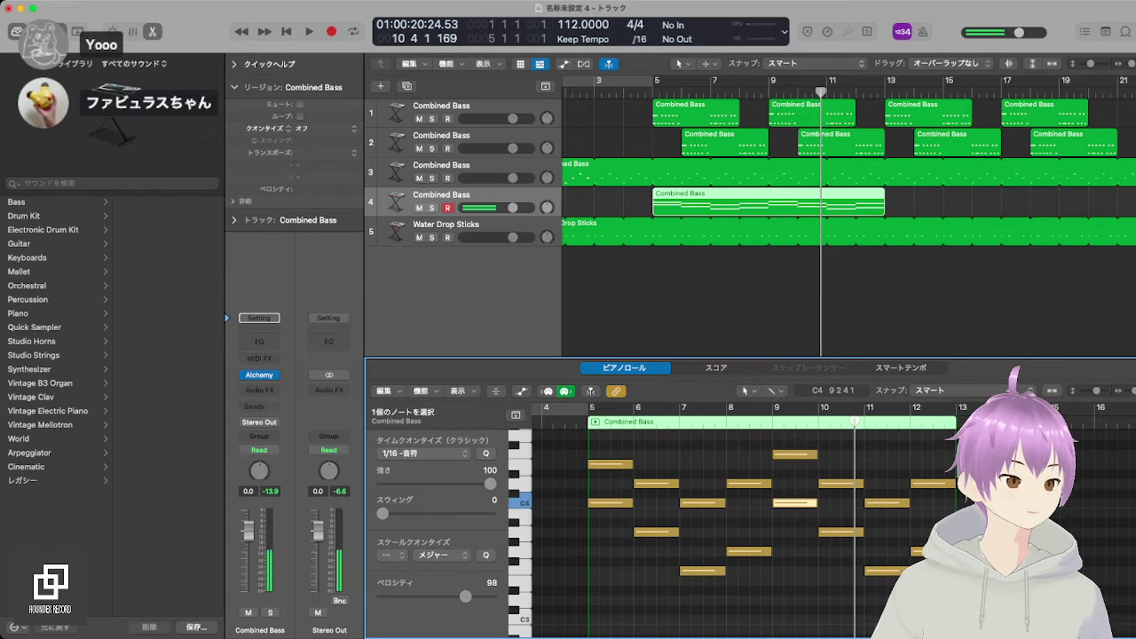
pyautogui.moveTo(841, 483); pyautogui.dragTo(841, 463)
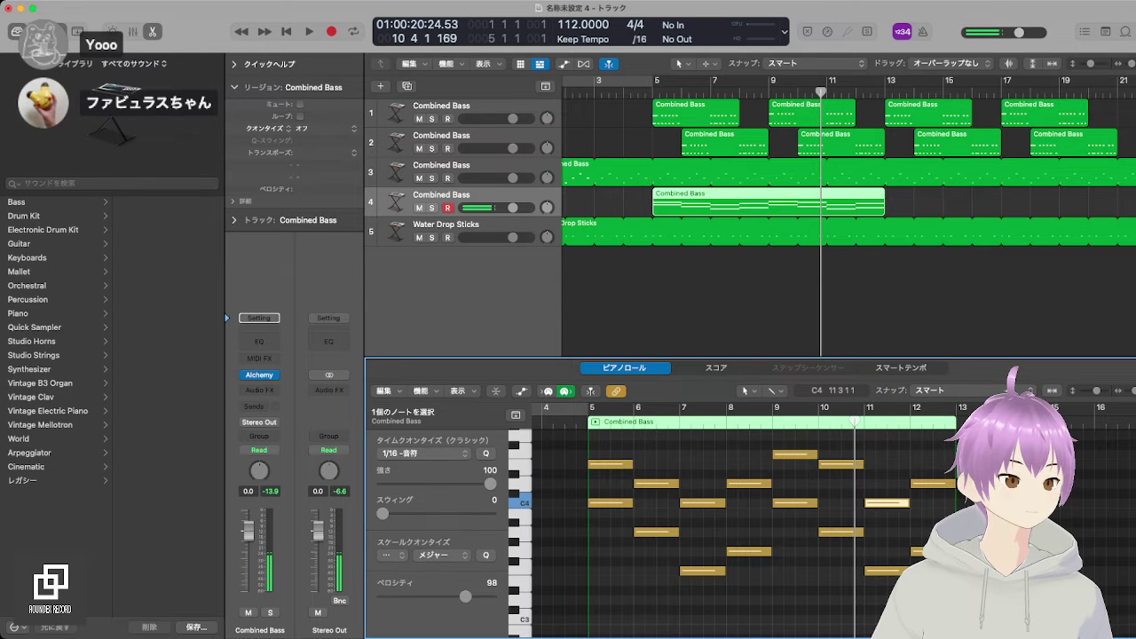
pyautogui.moveTo(888, 502); pyautogui.dragTo(933, 503)
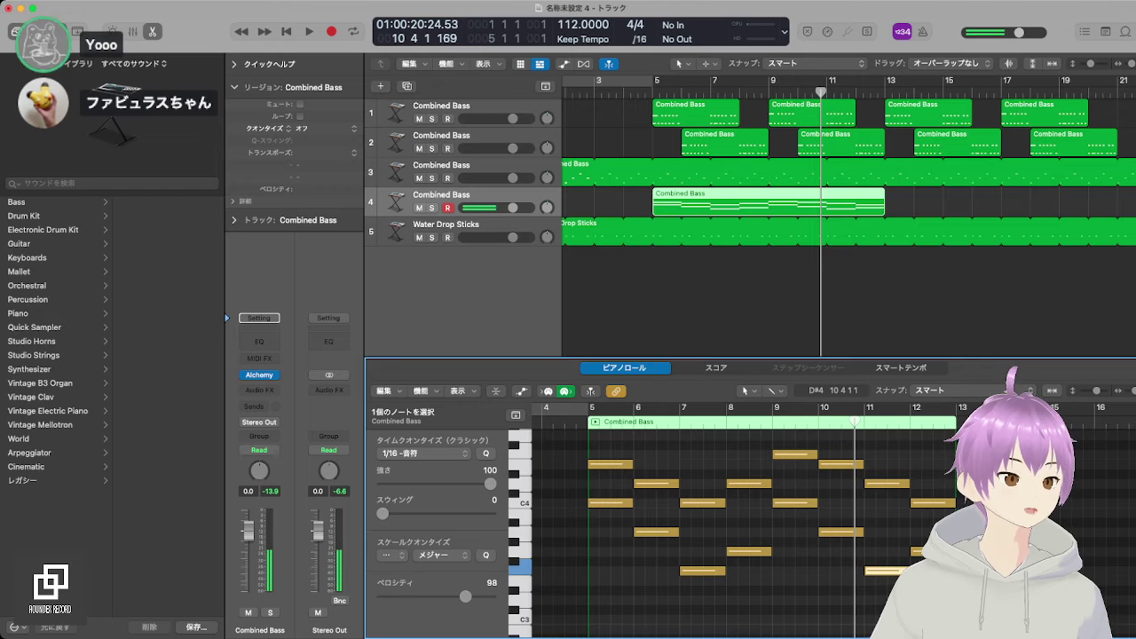
# Step: Play the fourth track's region, loop it, and extend its loop and the Water Drop Sticks loop to bar 29
pyautogui.hotkey('shift', 'space')
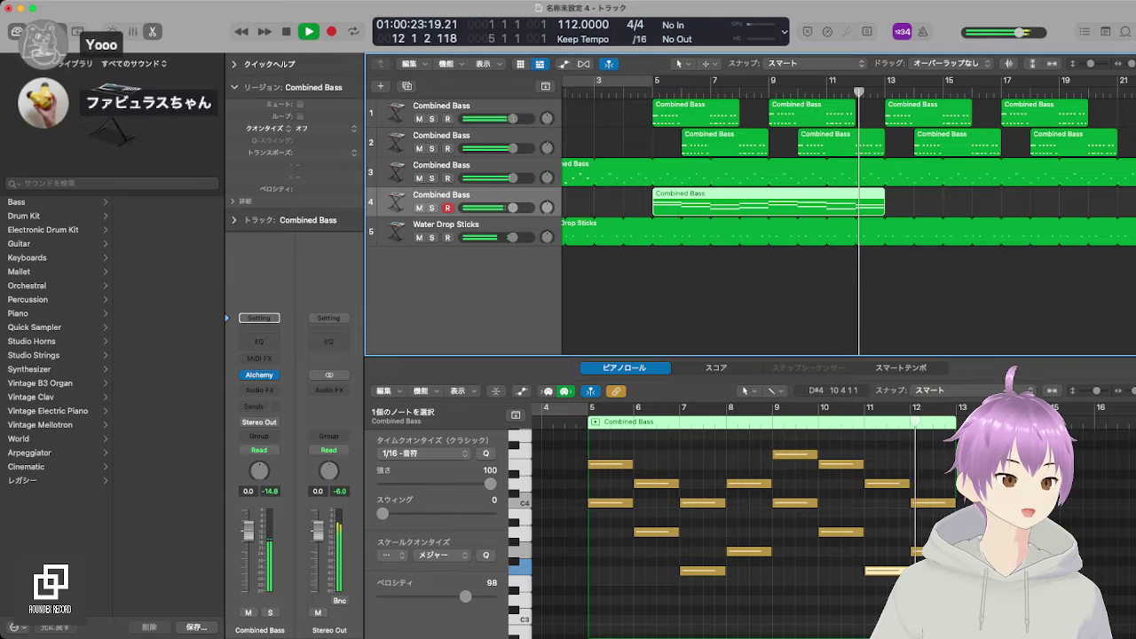
pyautogui.press('l')
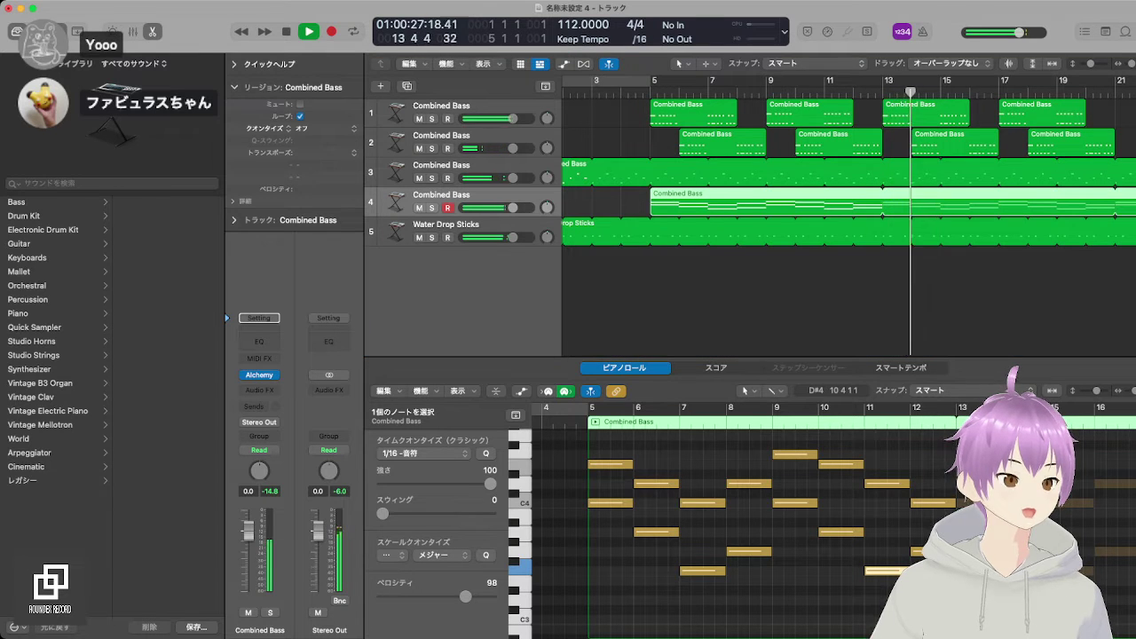
pyautogui.hscroll(5, 849, 216)
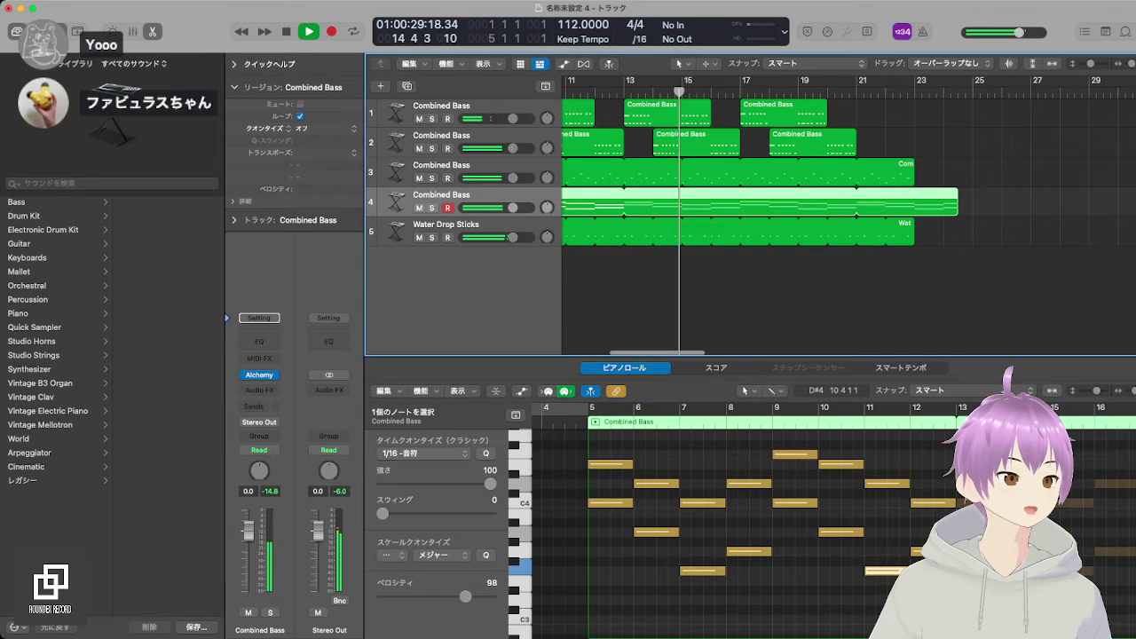
pyautogui.moveTo(912, 225); pyautogui.dragTo(1032, 225)
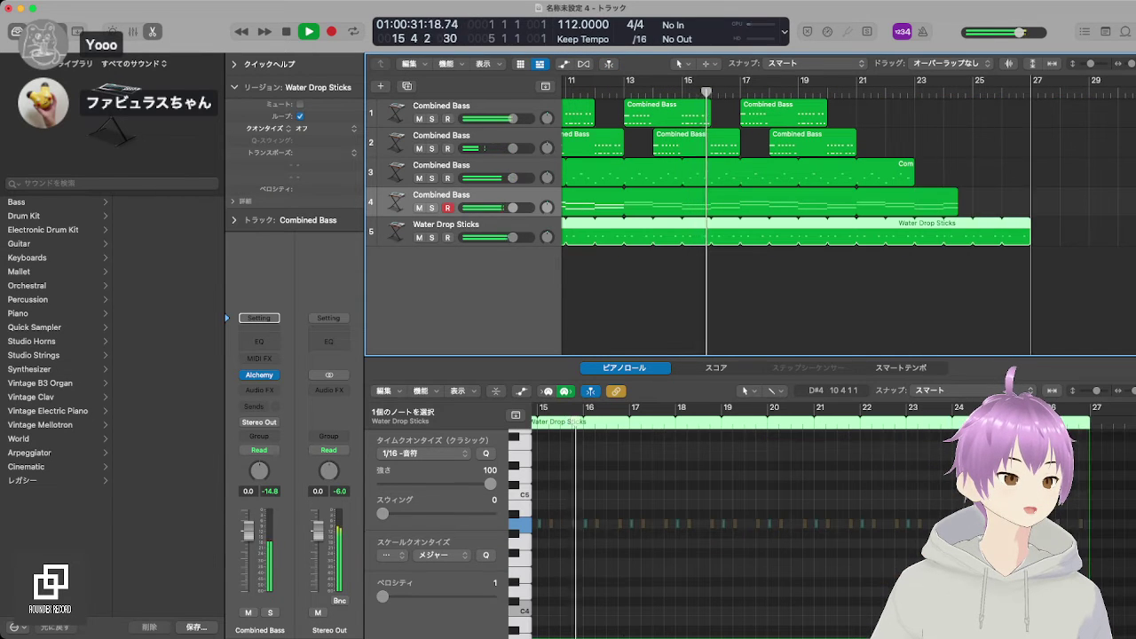
pyautogui.moveTo(958, 202); pyautogui.dragTo(1096, 203)
pyautogui.moveTo(1030, 226); pyautogui.dragTo(1089, 203)
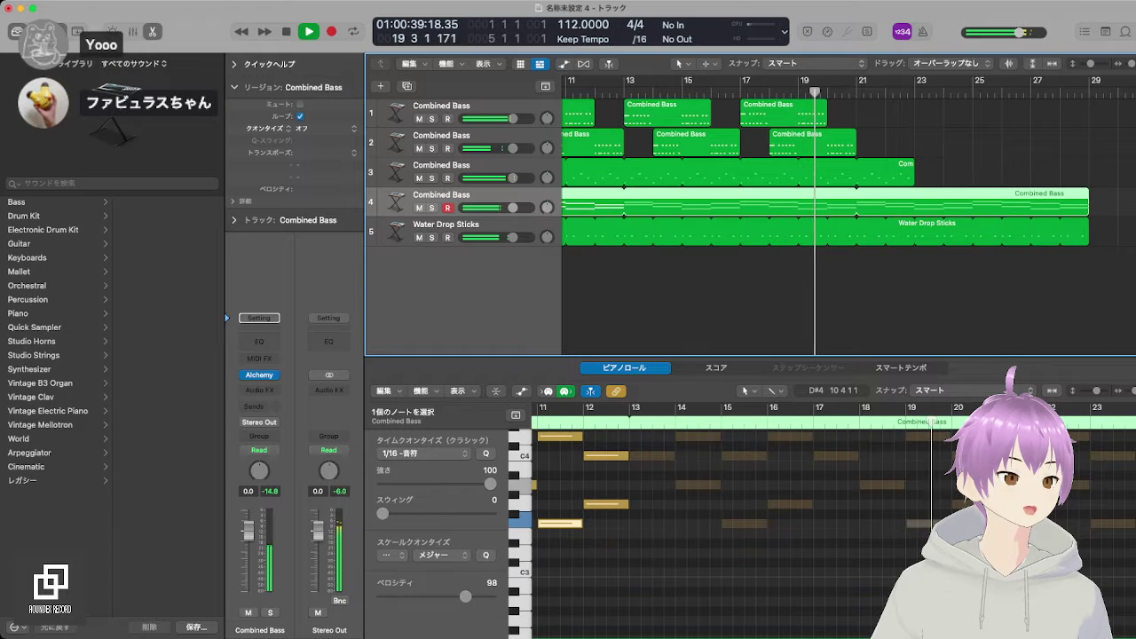
# Step: Extend the third track's looped bass region to bar 29 and play the arrangement through to that point
pyautogui.moveTo(913, 166); pyautogui.dragTo(914, 166)
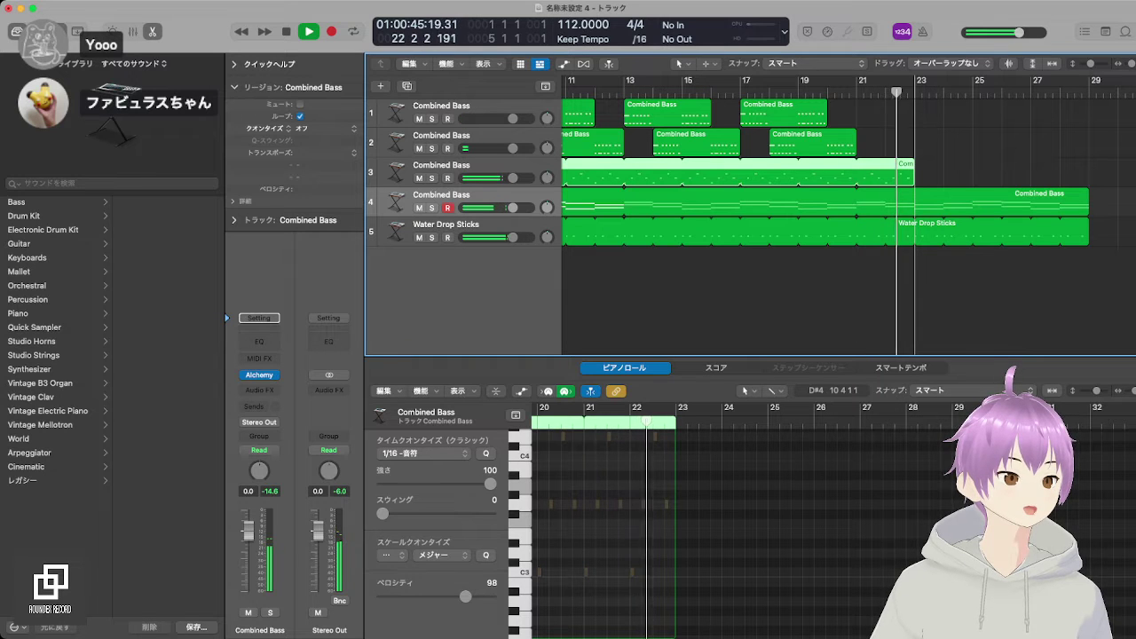
pyautogui.moveTo(913, 166); pyautogui.dragTo(974, 166)
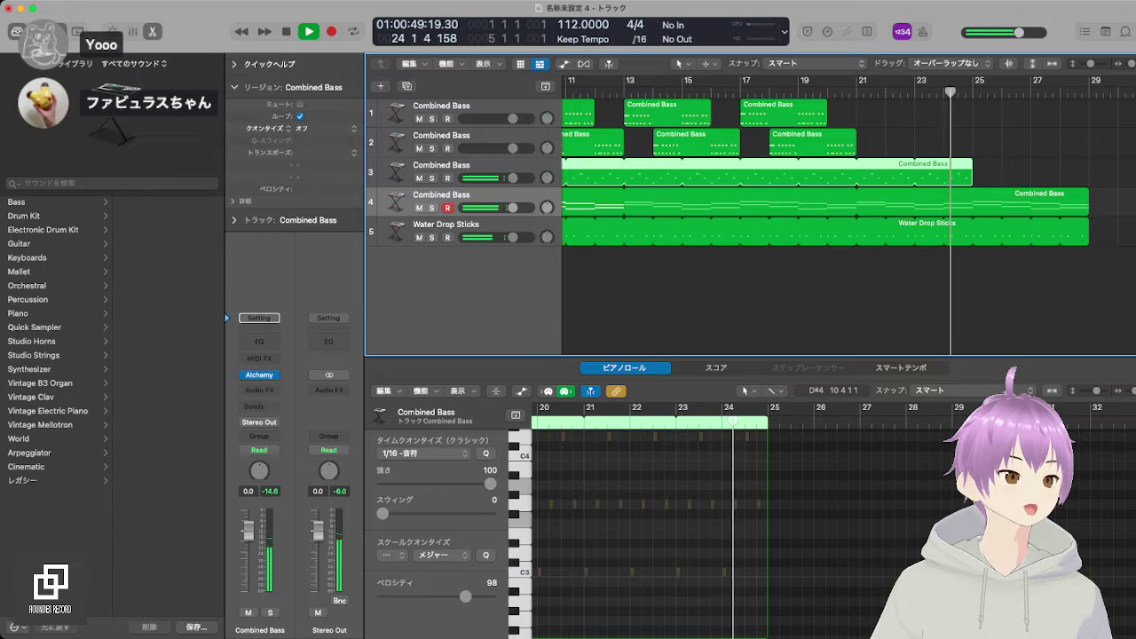
pyautogui.moveTo(971, 166); pyautogui.dragTo(1089, 166)
pyautogui.hscroll(2, 1089, 166)
pyautogui.hscroll(3, 848, 217)
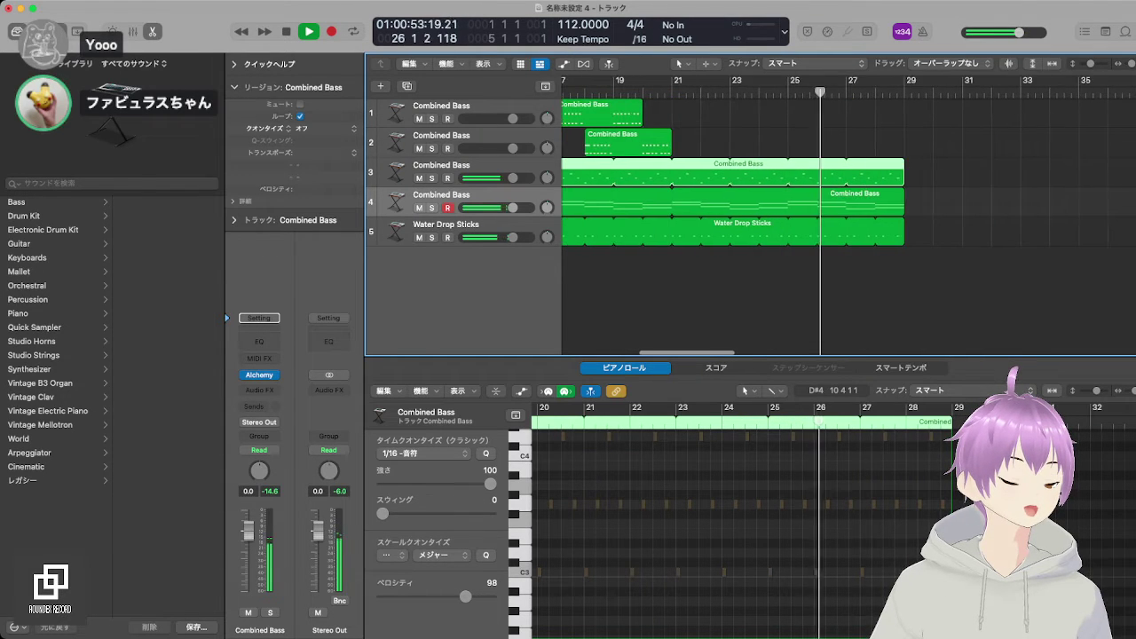
pyautogui.scroll(-6, 848, 217)
pyautogui.scroll(4, 848, 217)
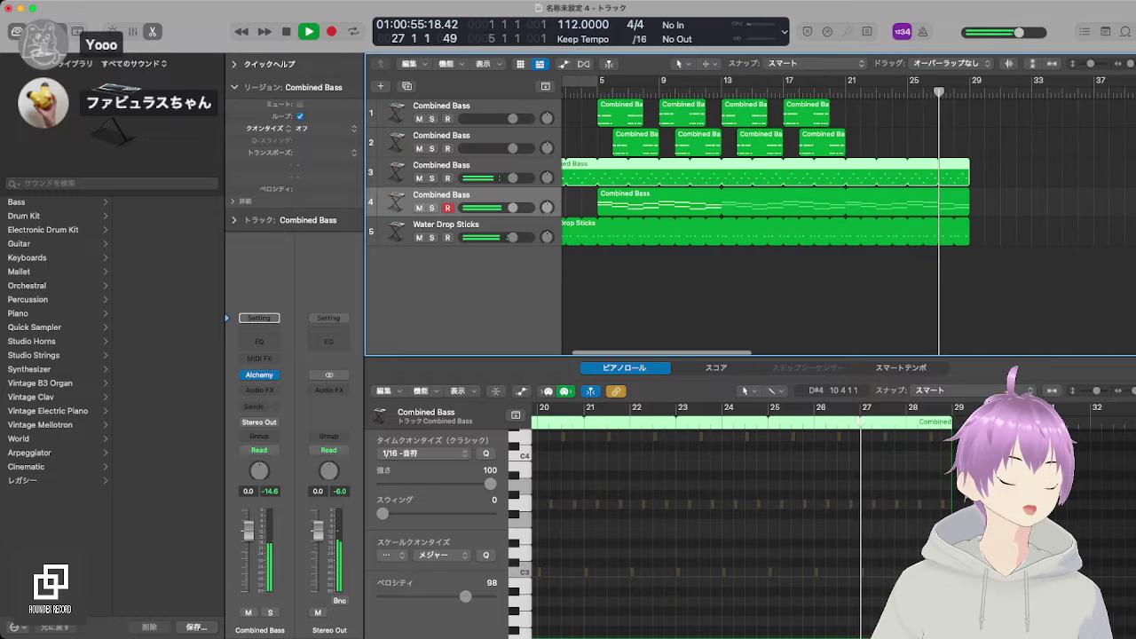
pyautogui.hscroll(-2, 847, 218)
pyautogui.scroll(-3, 848, 217)
pyautogui.scroll(-2, 847, 217)
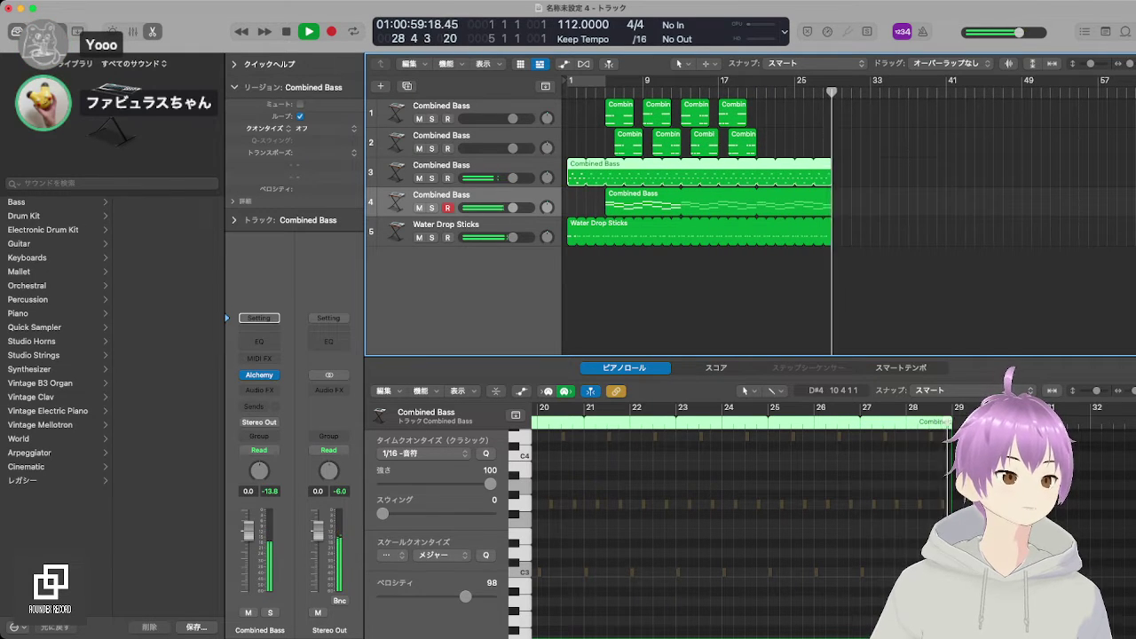
pyautogui.press('space')
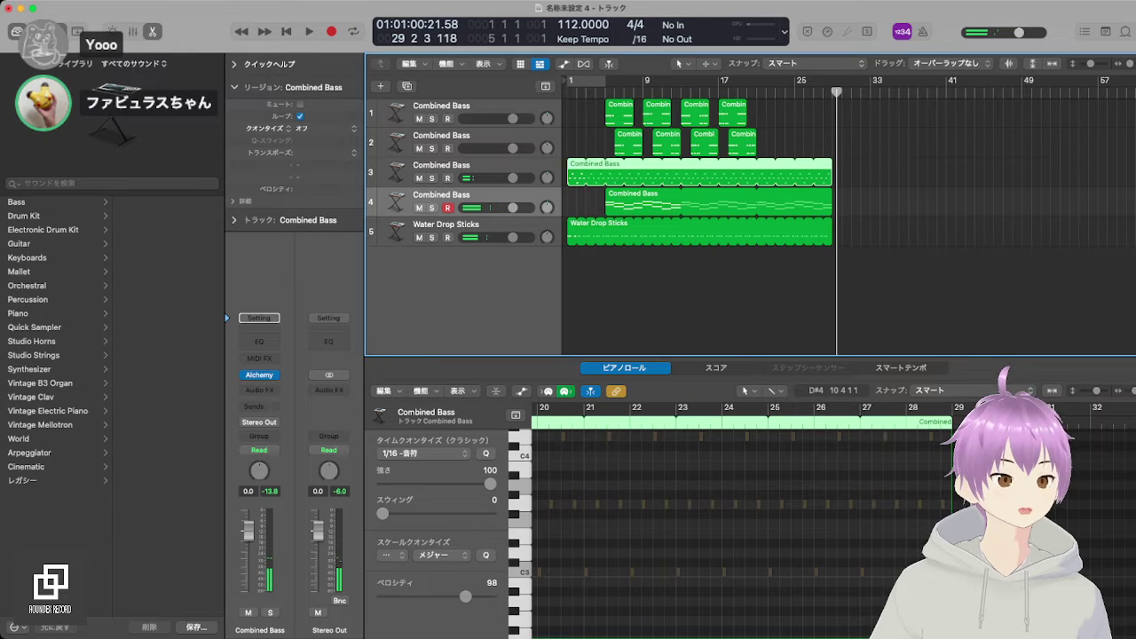
# Step: Copy the looped bass region to bar 29 and reduce the copy to a single unlooped two-bar region
pyautogui.moveTo(701, 173); pyautogui.dragTo(967, 173)
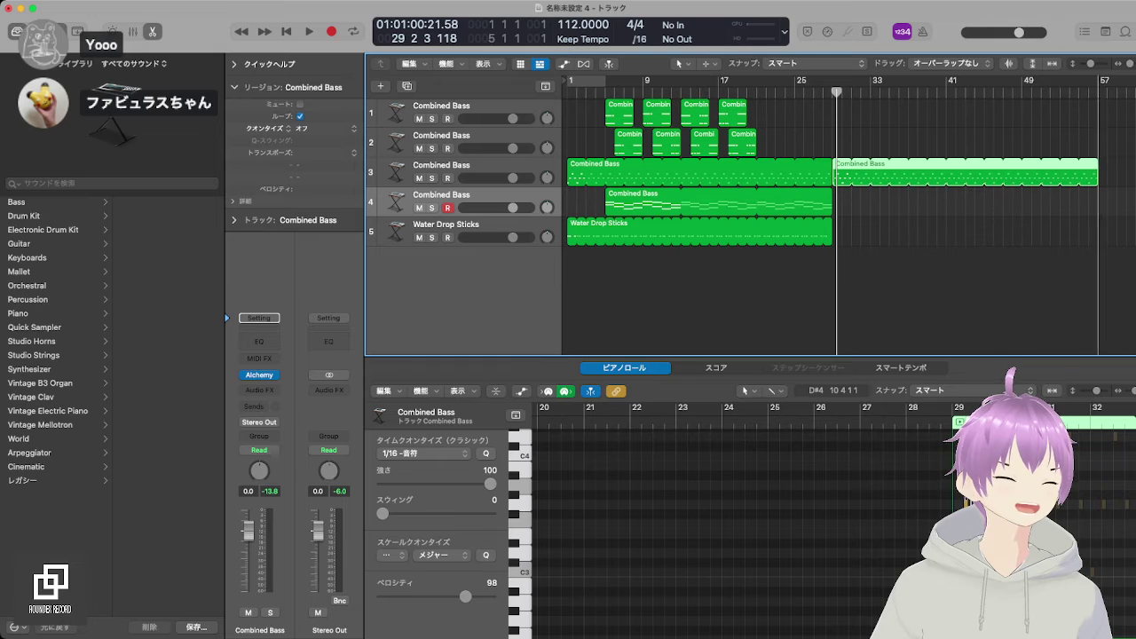
pyautogui.moveTo(1097, 179); pyautogui.dragTo(851, 179)
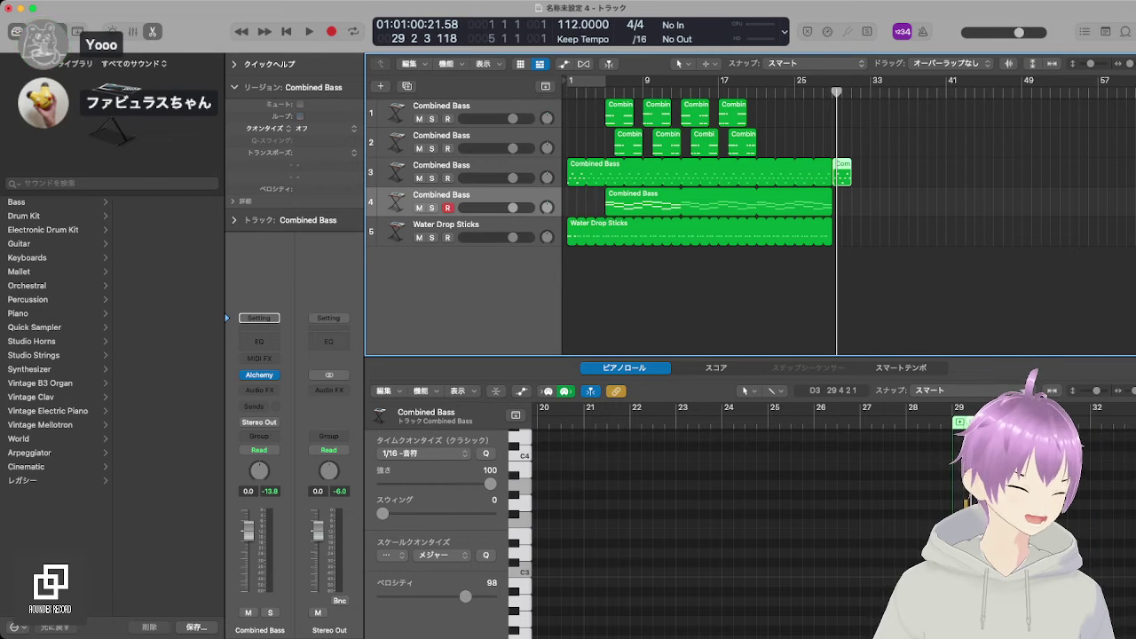
pyautogui.hscroll(1, 799, 515)
pyautogui.scroll(5, 966, 563)
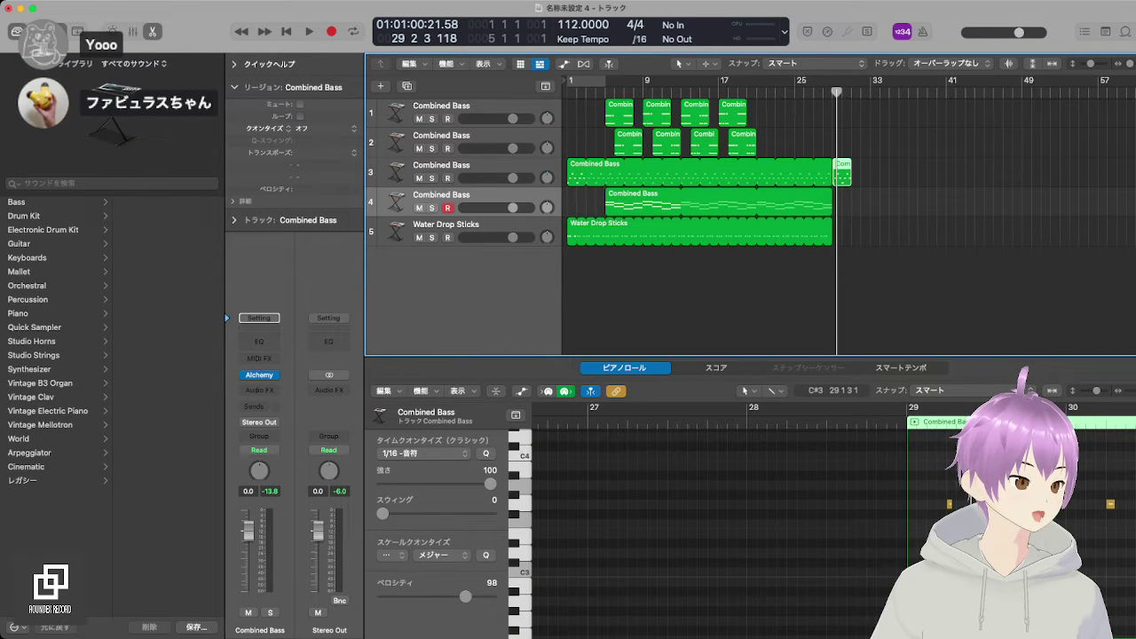
# Step: Change the bass notes in the third track's bar 29 region to A2, E3, C4 and A3 in both bars
pyautogui.scroll(-2, 799, 532)
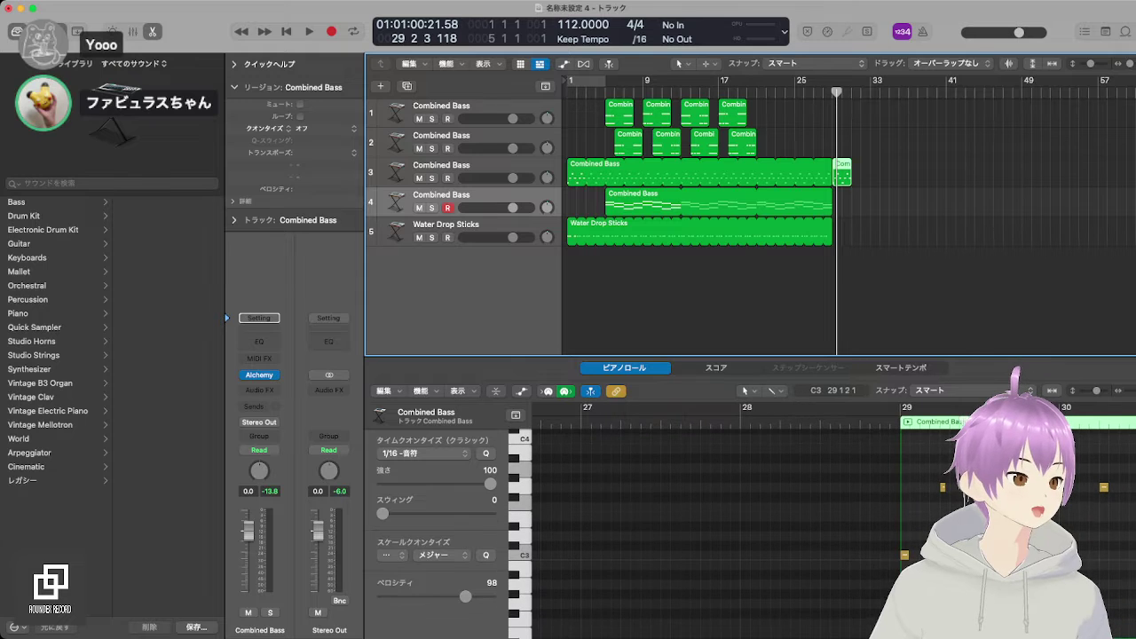
pyautogui.moveTo(905, 556); pyautogui.dragTo(905, 585)
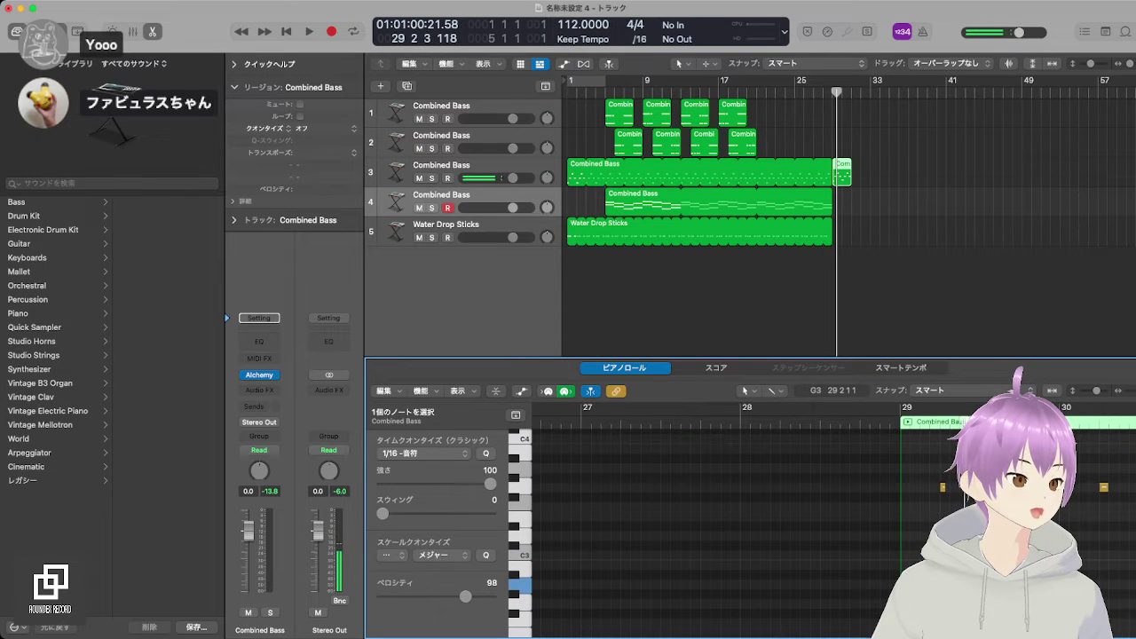
pyautogui.moveTo(942, 487); pyautogui.dragTo(943, 516)
pyautogui.scroll(3, 943, 517)
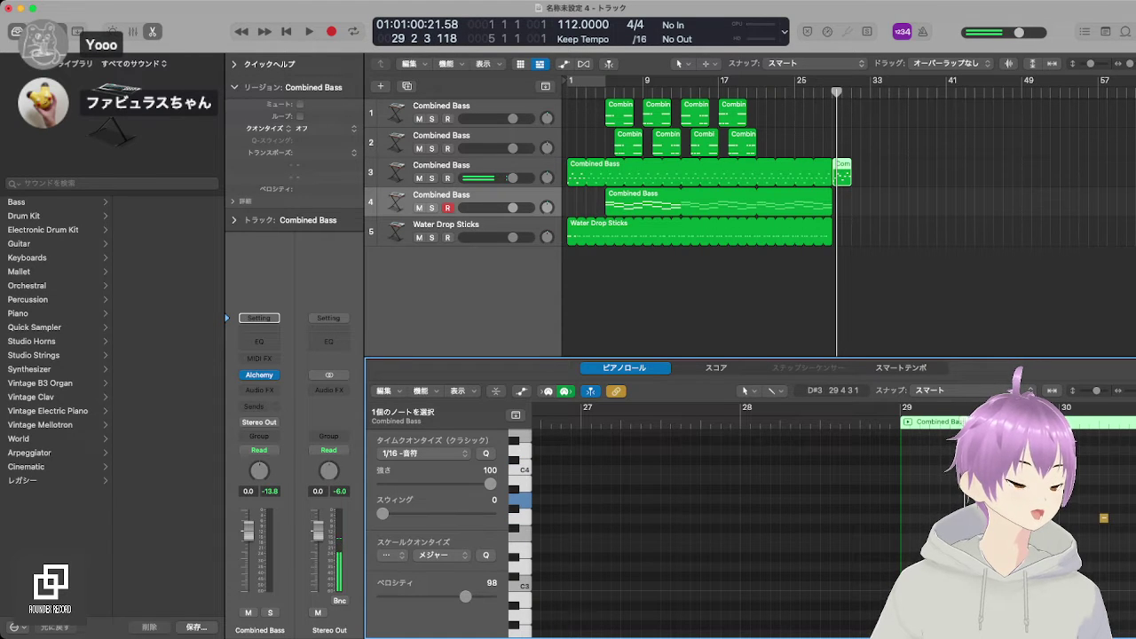
pyautogui.scroll(-2, 1052, 563)
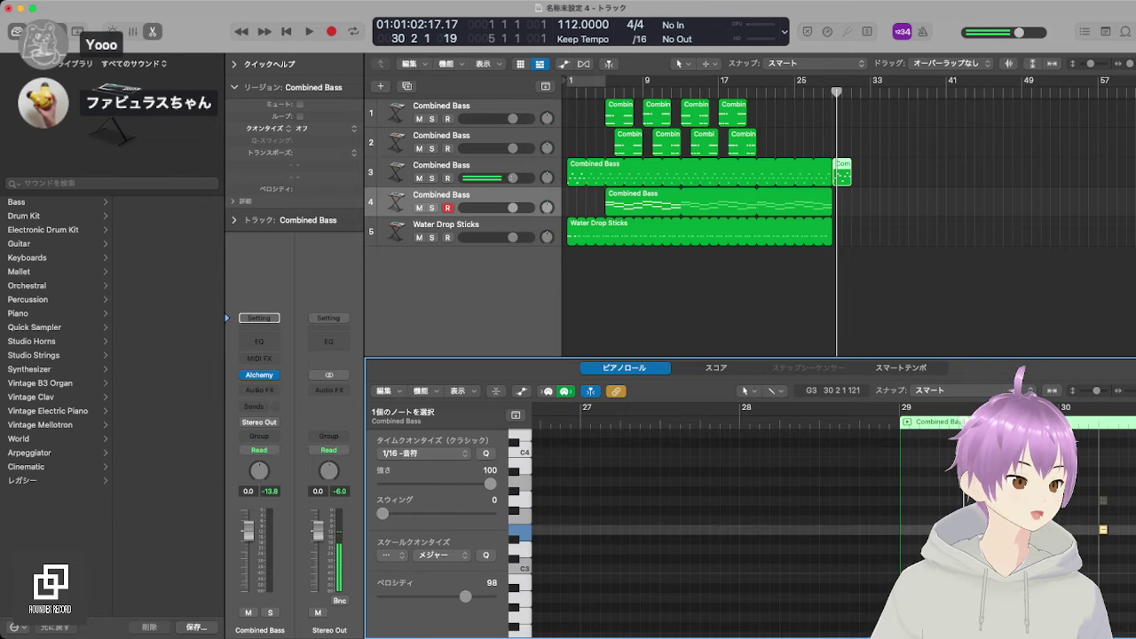
pyautogui.hscroll(3, 745, 524)
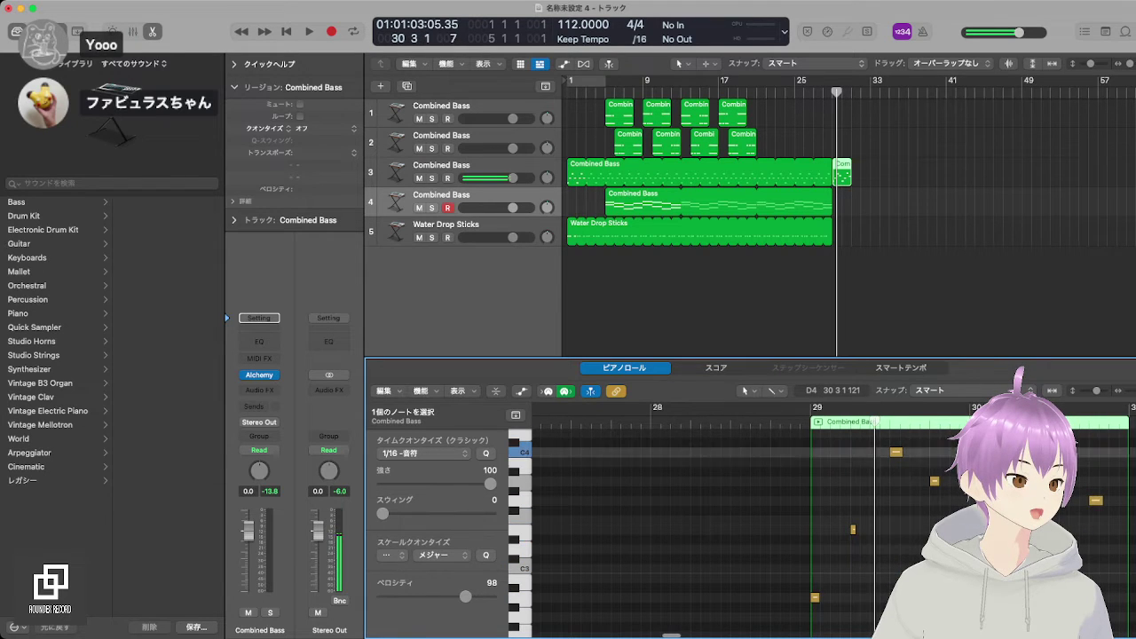
pyautogui.moveTo(1096, 501); pyautogui.dragTo(1096, 481)
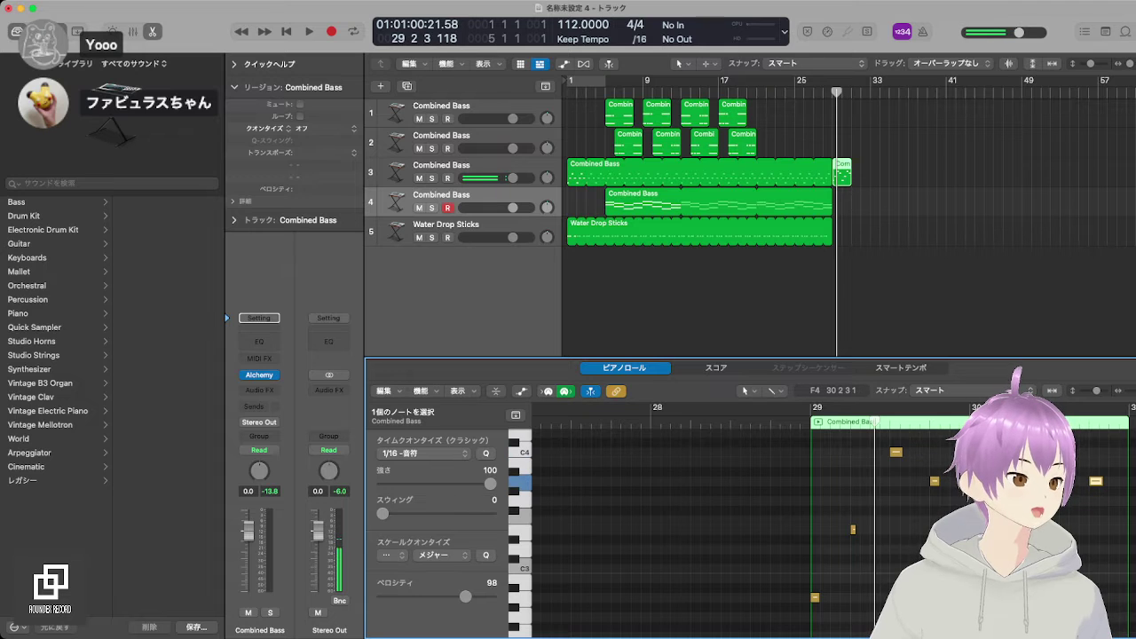
pyautogui.click(833, 93)
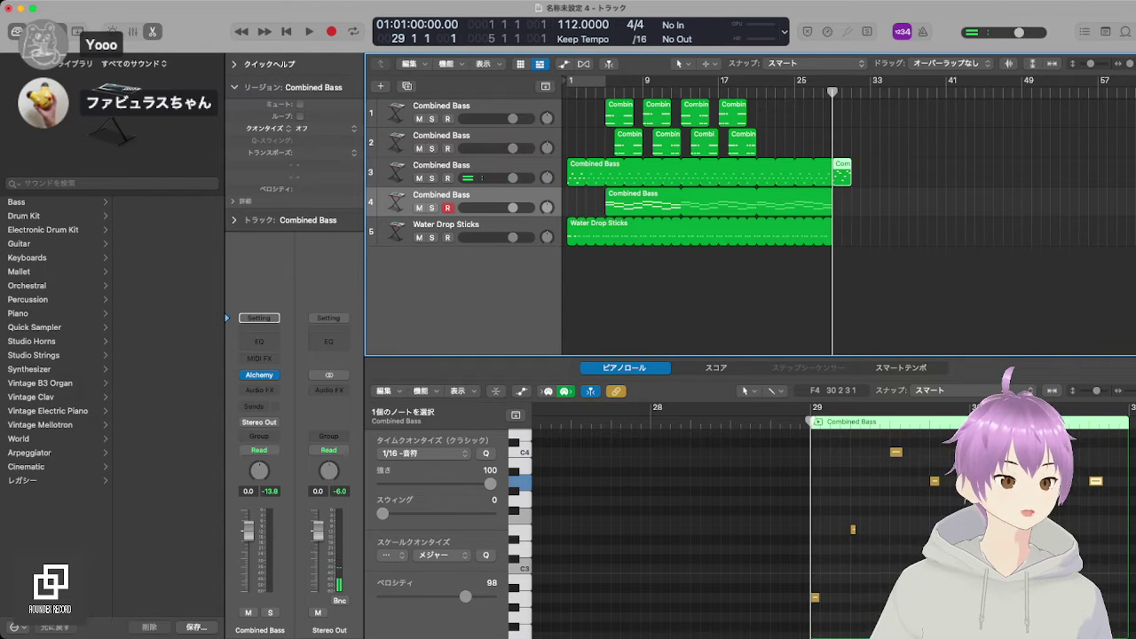
pyautogui.press('Left')
# Step: Copy the looped bass region to bar 31 as a two-bar region and join it with the bar 29 region
pyautogui.moveTo(710, 172); pyautogui.dragTo(995, 172)
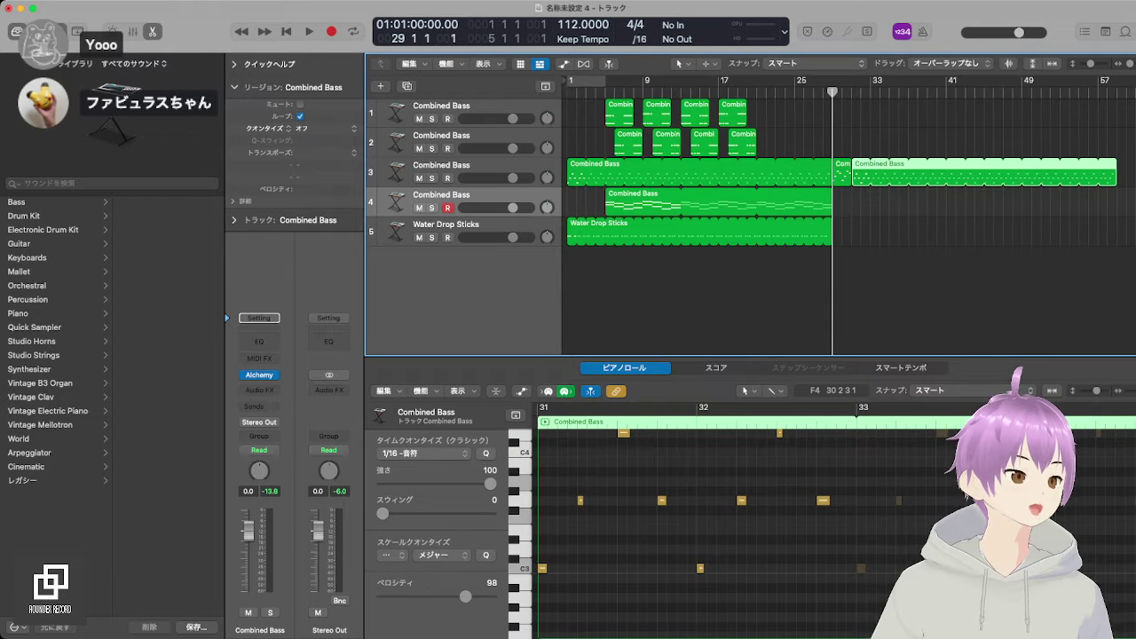
pyautogui.moveTo(1116, 172); pyautogui.dragTo(870, 172)
pyautogui.keyDown('shift'); pyautogui.click(843, 173); pyautogui.keyUp('shift')
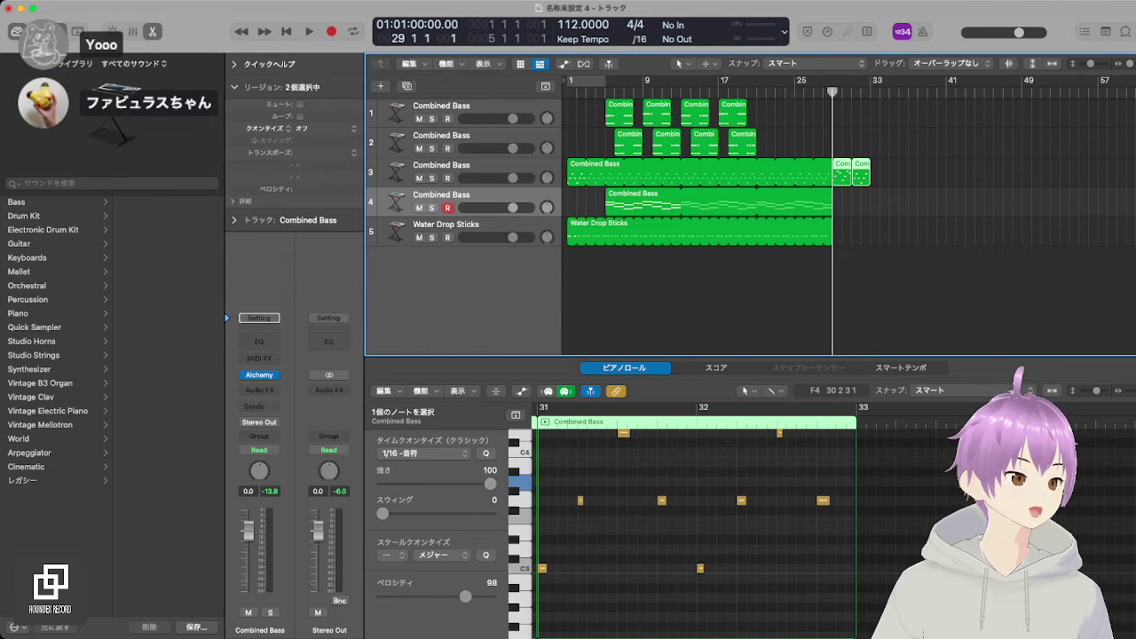
pyautogui.press('super+j')
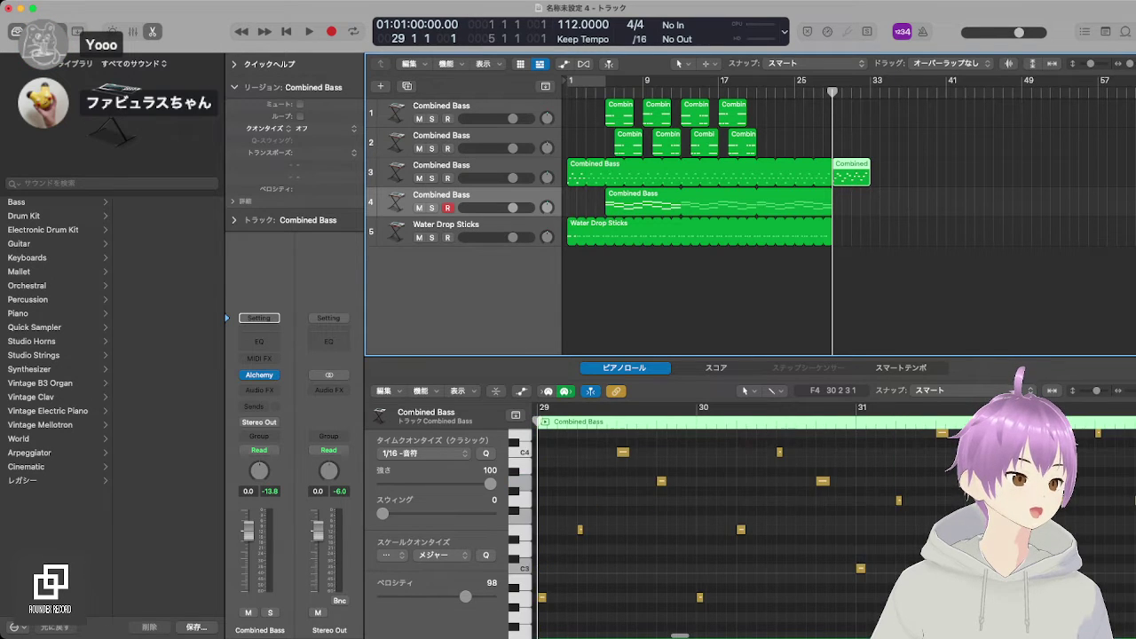
# Step: Play the joined bass region and extend the Water Drop Sticks loop to bar 33
pyautogui.press('space')
pyautogui.press('space')
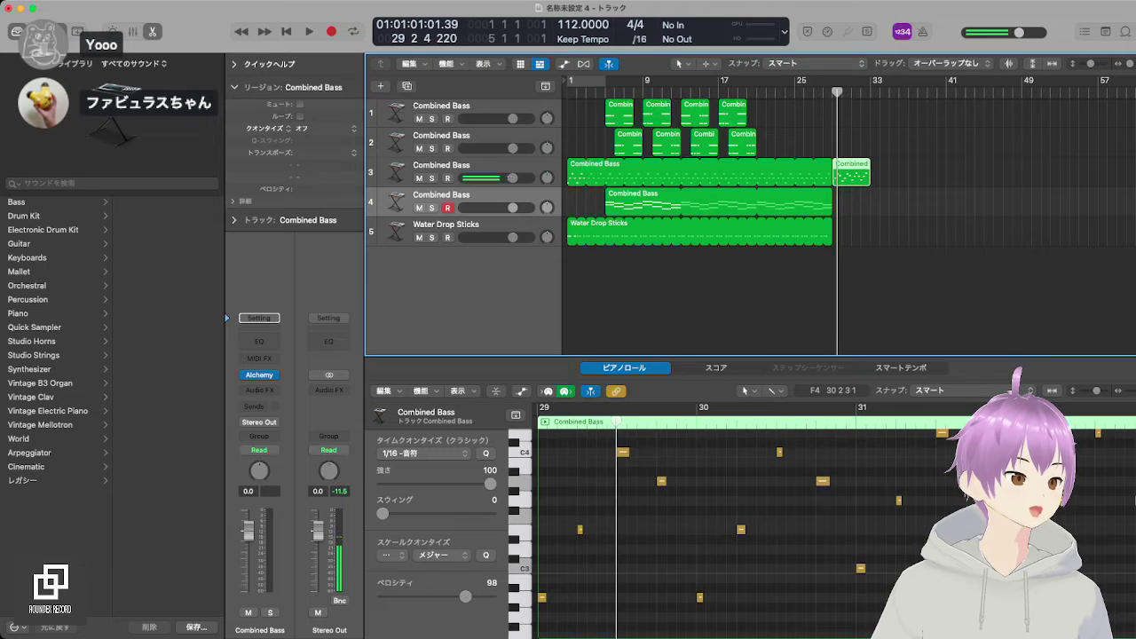
pyautogui.press('space')
pyautogui.click(622, 231)
pyautogui.press('l')
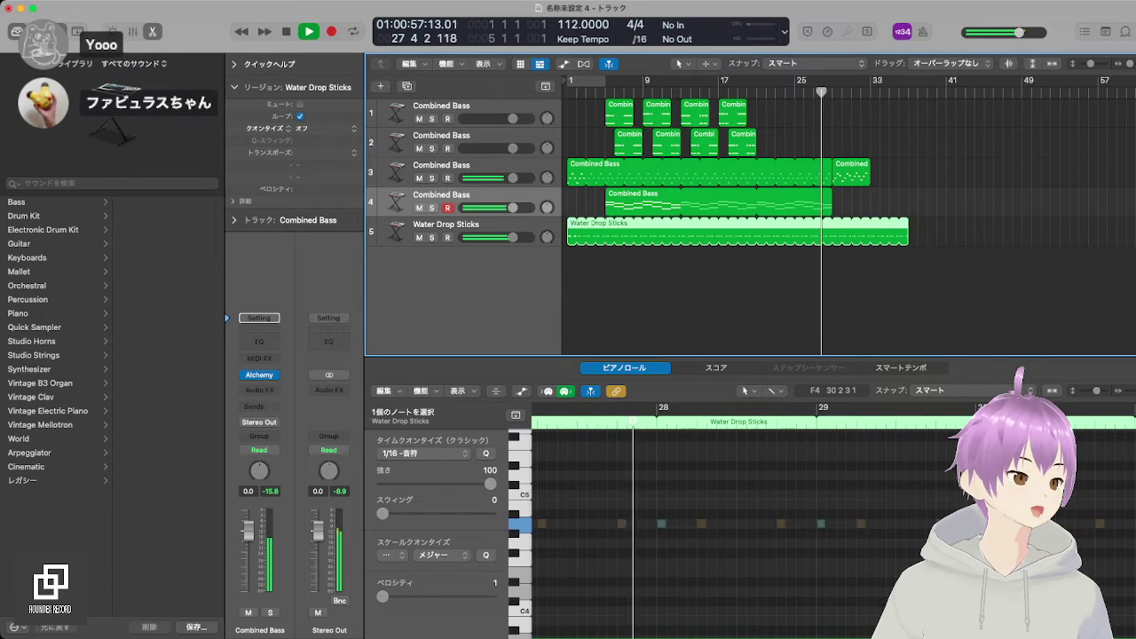
pyautogui.moveTo(907, 225); pyautogui.dragTo(870, 226)
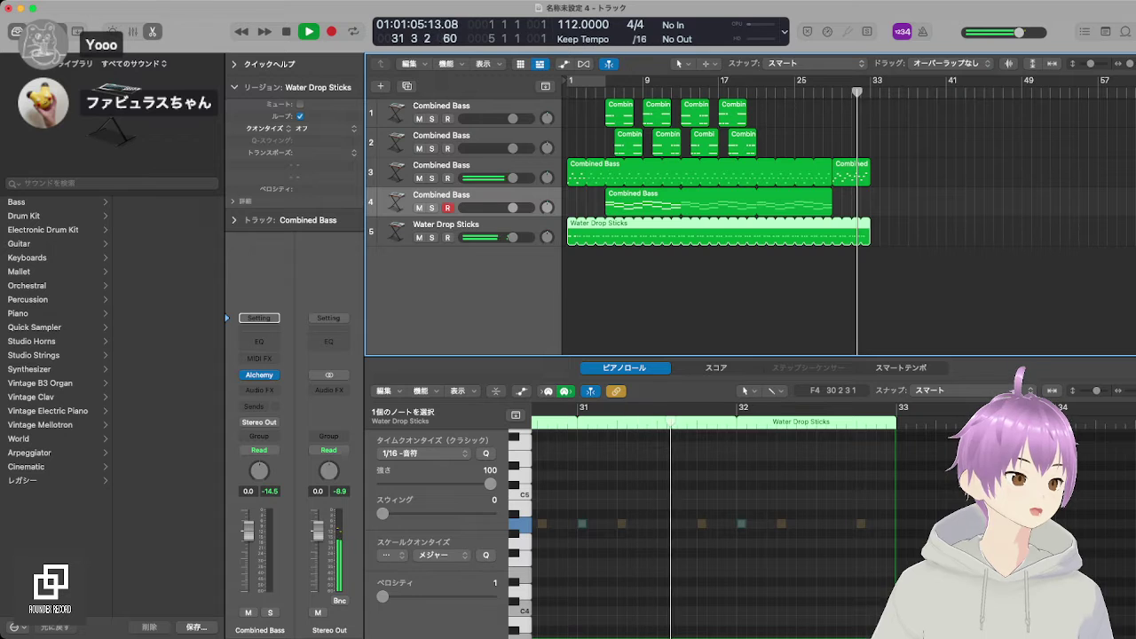
# Step: Copy the fourth track's looped chord region to bar 29
pyautogui.moveTo(831, 195); pyautogui.dragTo(956, 196)
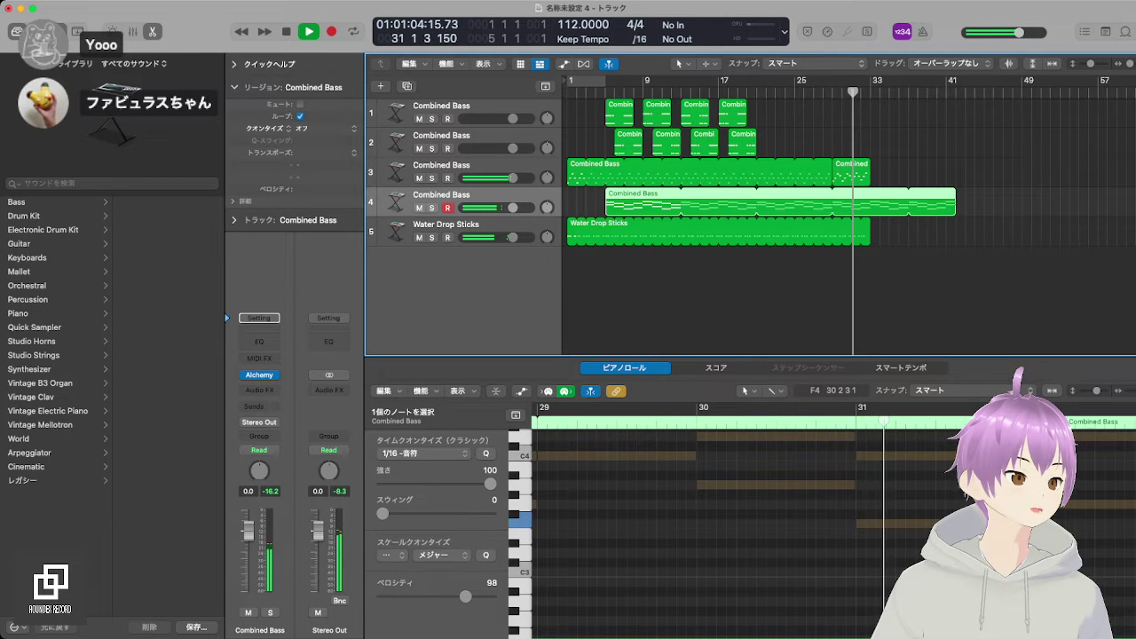
pyautogui.press('space')
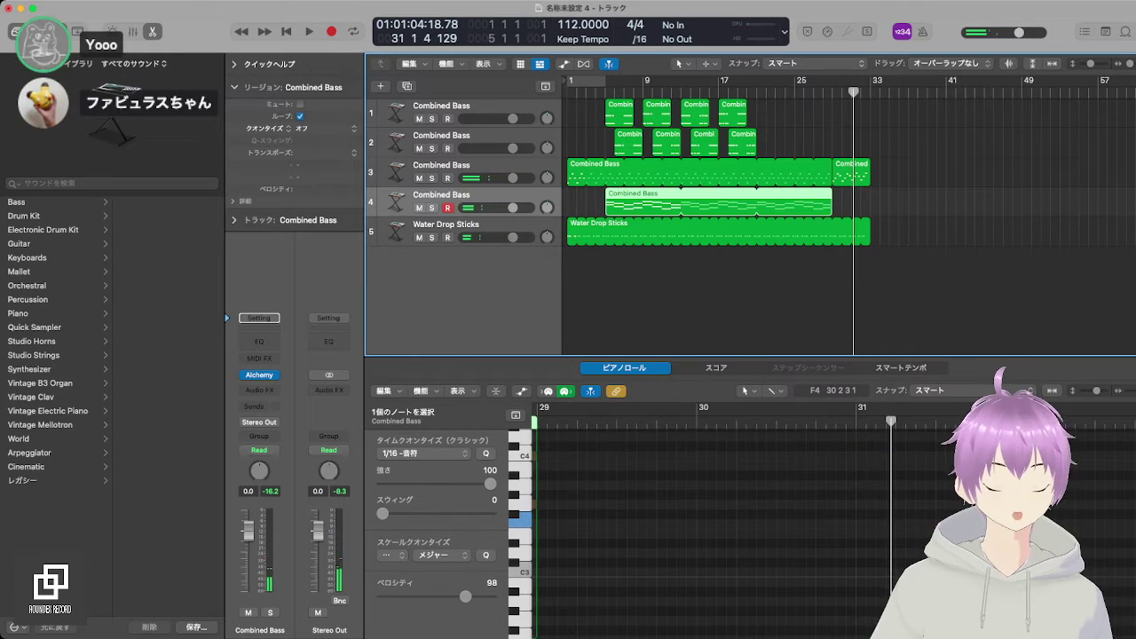
pyautogui.moveTo(720, 205); pyautogui.dragTo(946, 204)
# Step: Set the copied region's note pairs in bars 29 to 32 to A3/D4, G3/C4, E3/B3 and F3/C4, and play from bar 29
pyautogui.scroll(-5, 751, 592)
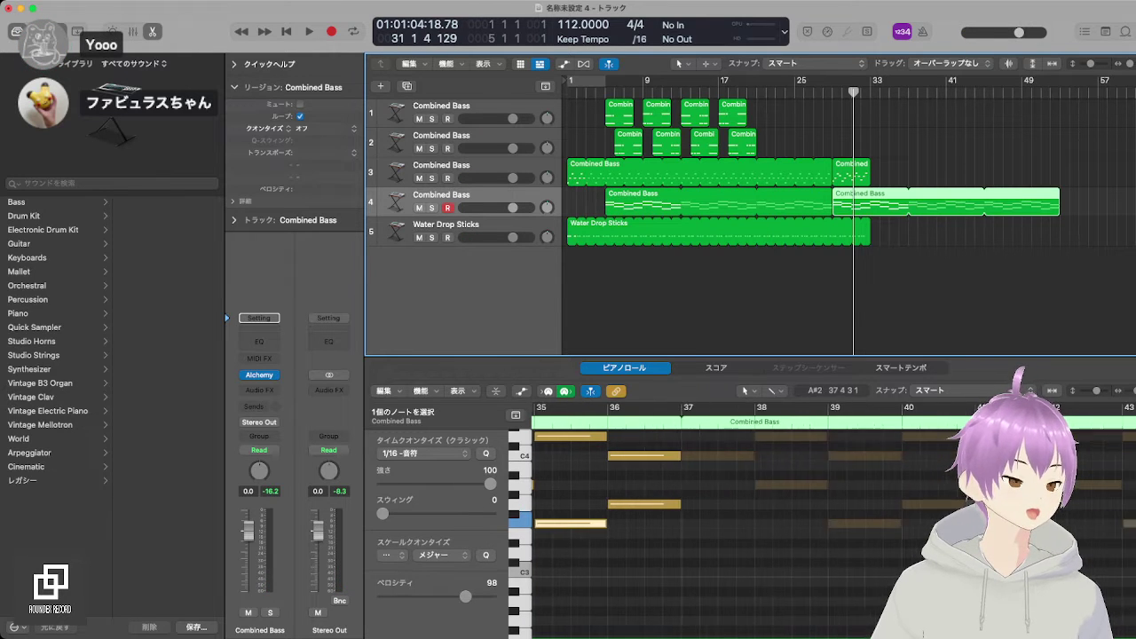
pyautogui.hscroll(-5, 751, 593)
pyautogui.scroll(1, 751, 592)
pyautogui.scroll(-3, 751, 592)
pyautogui.hscroll(-5, 755, 523)
pyautogui.scroll(2, 755, 523)
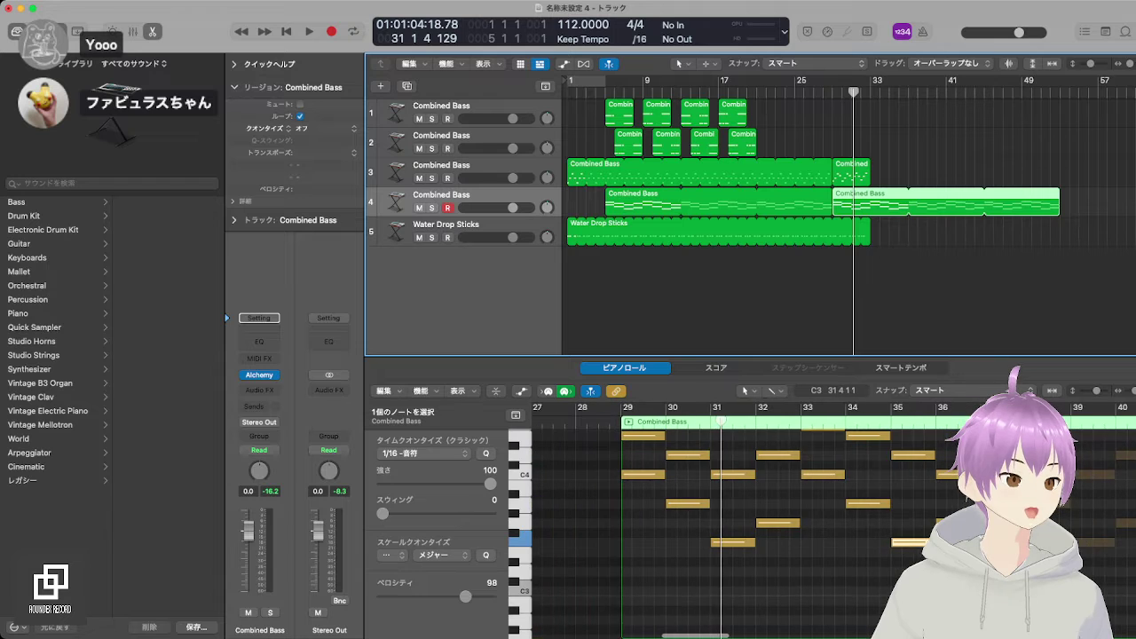
pyautogui.moveTo(644, 505); pyautogui.dragTo(643, 535)
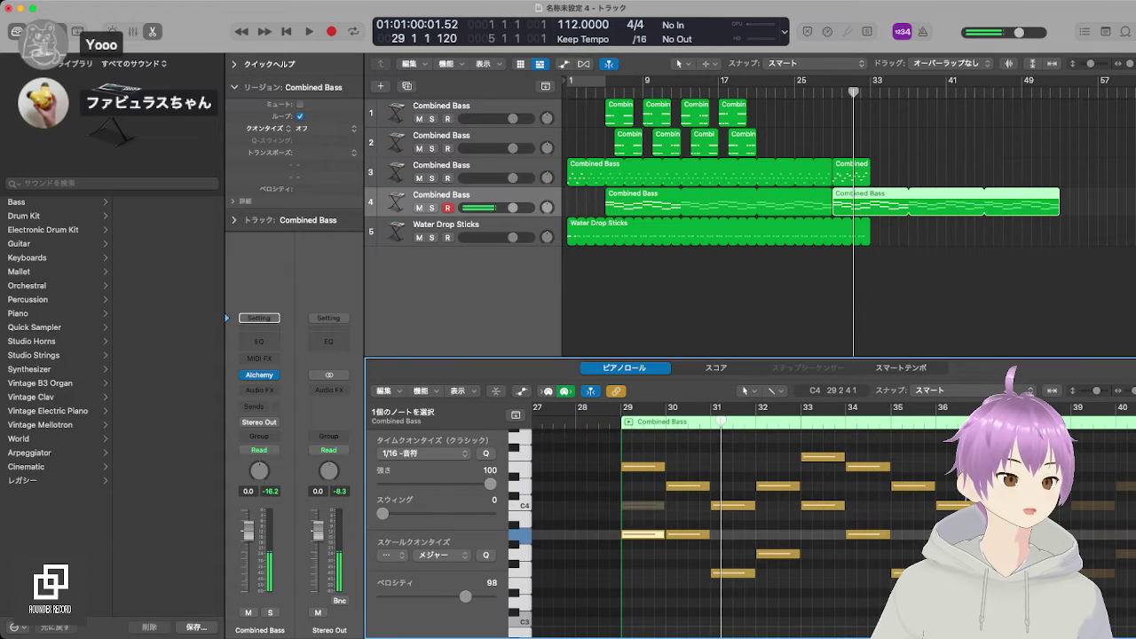
pyautogui.moveTo(644, 467); pyautogui.dragTo(778, 572)
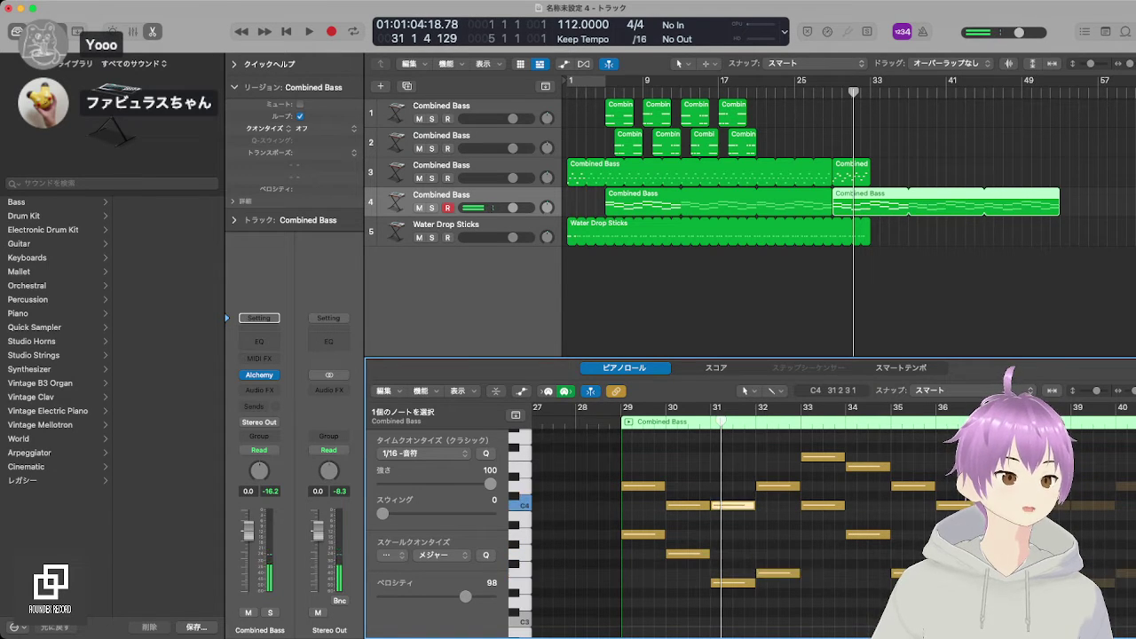
pyautogui.moveTo(733, 505); pyautogui.dragTo(733, 515)
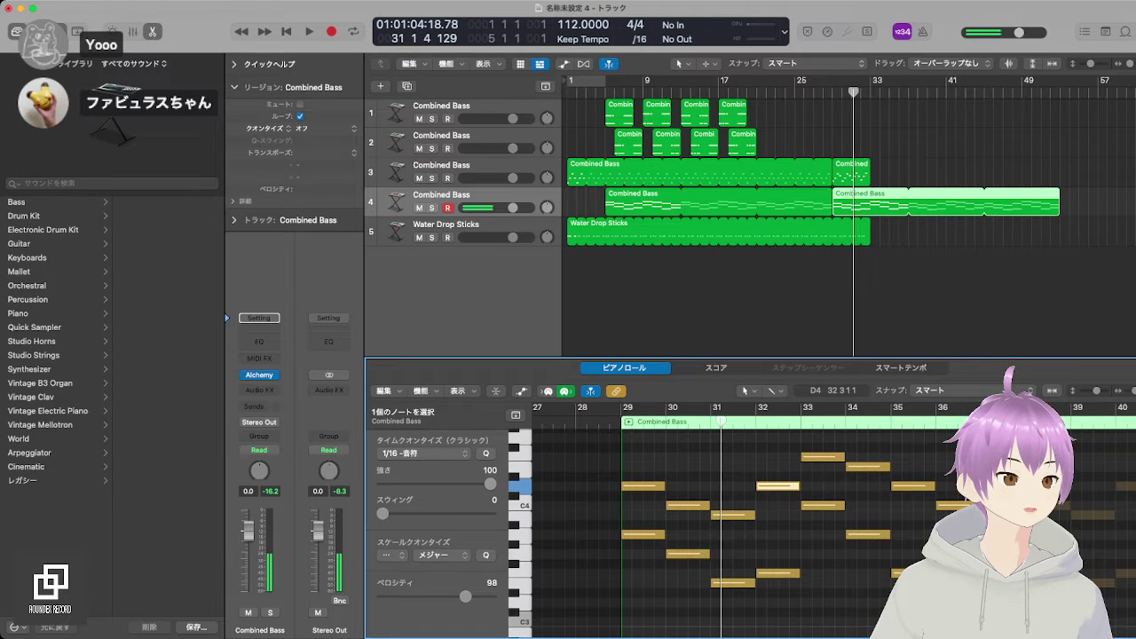
pyautogui.moveTo(778, 486); pyautogui.dragTo(778, 505)
pyautogui.press('Return')
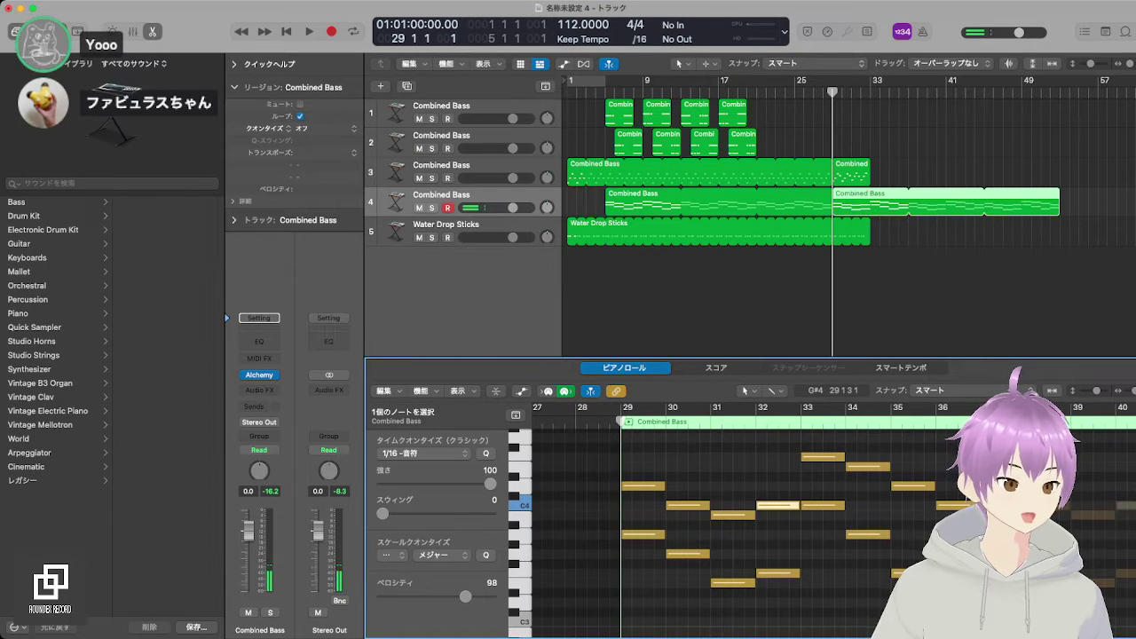
pyautogui.press('space')
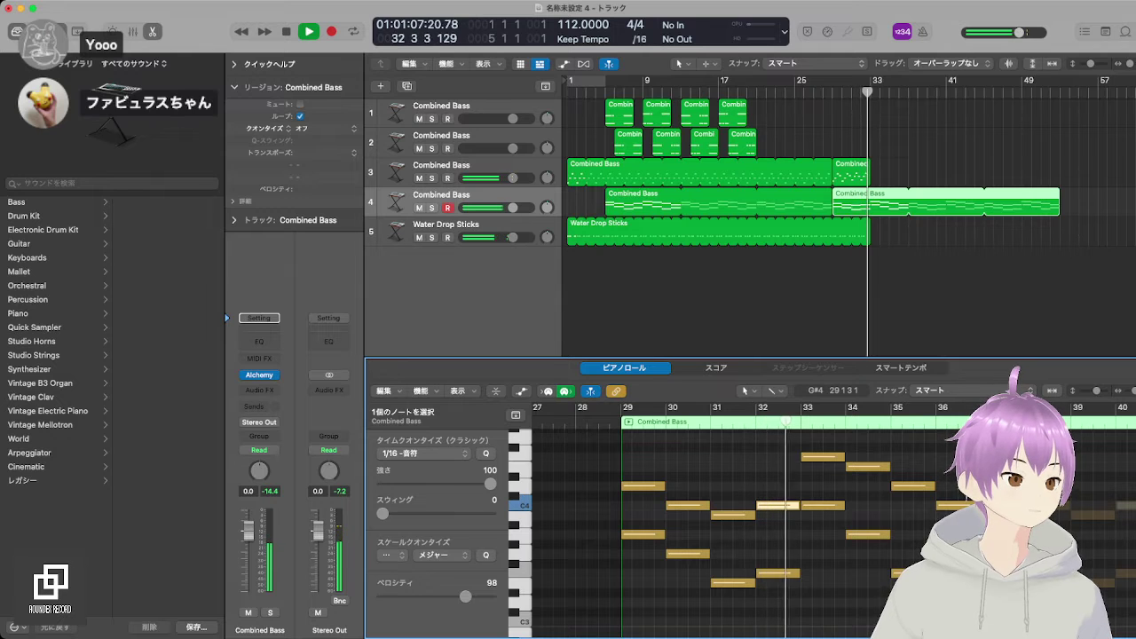
pyautogui.press('space')
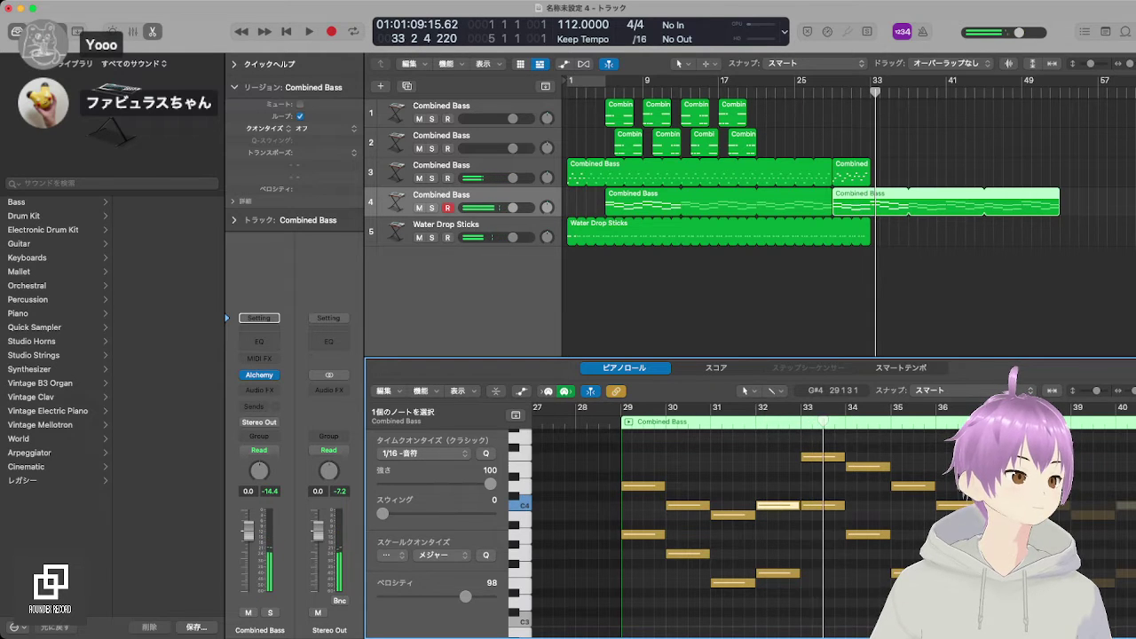
# Step: Loop the joined bass region and make the third, fourth and Water Drop Sticks tracks all end at bar 37
pyautogui.moveTo(870, 178); pyautogui.dragTo(1069, 177)
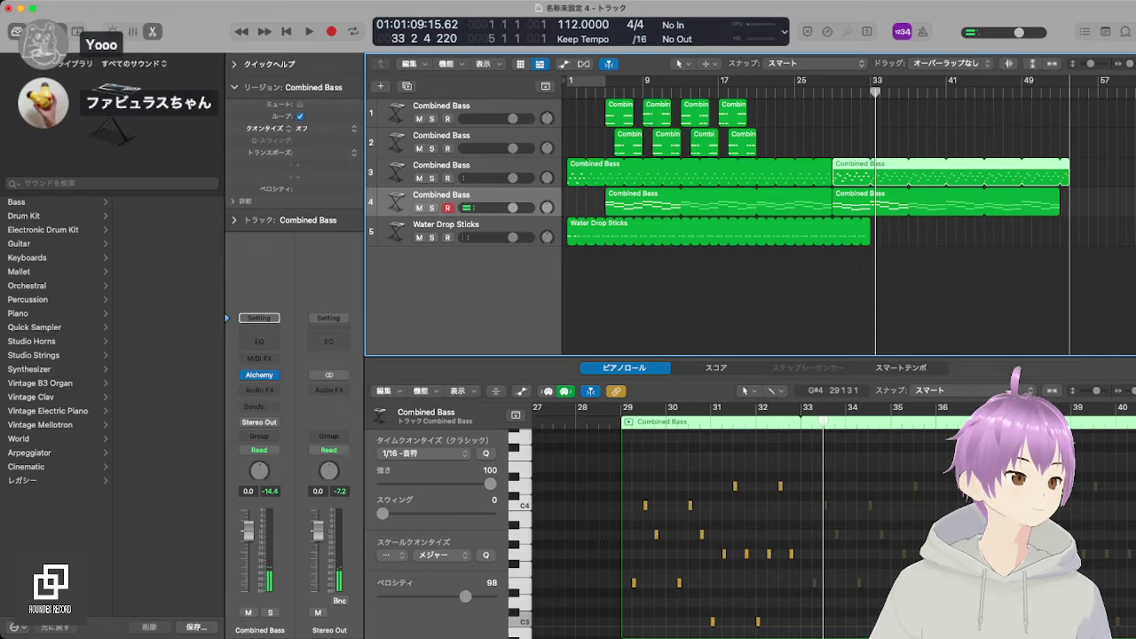
pyautogui.press('space')
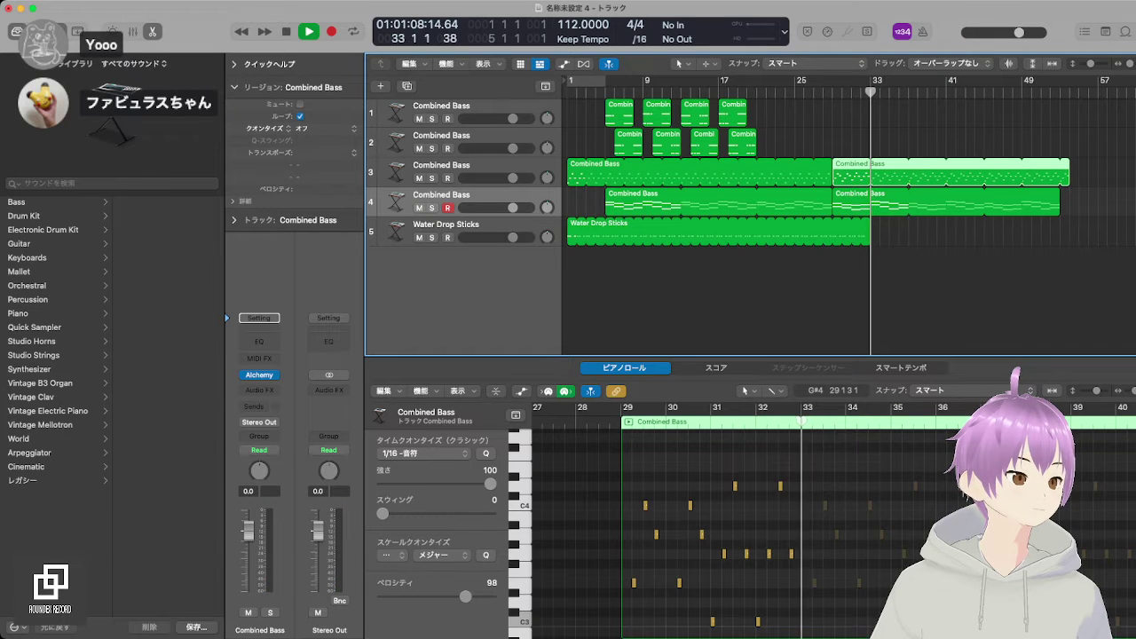
pyautogui.moveTo(1070, 177); pyautogui.dragTo(908, 177)
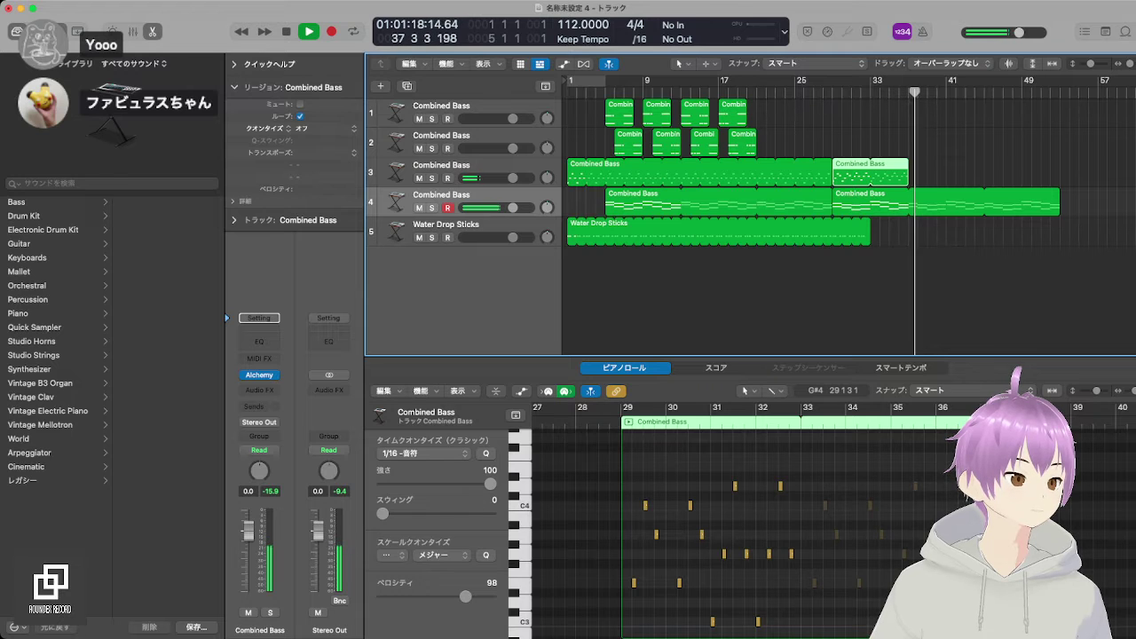
pyautogui.moveTo(1058, 199); pyautogui.dragTo(908, 225)
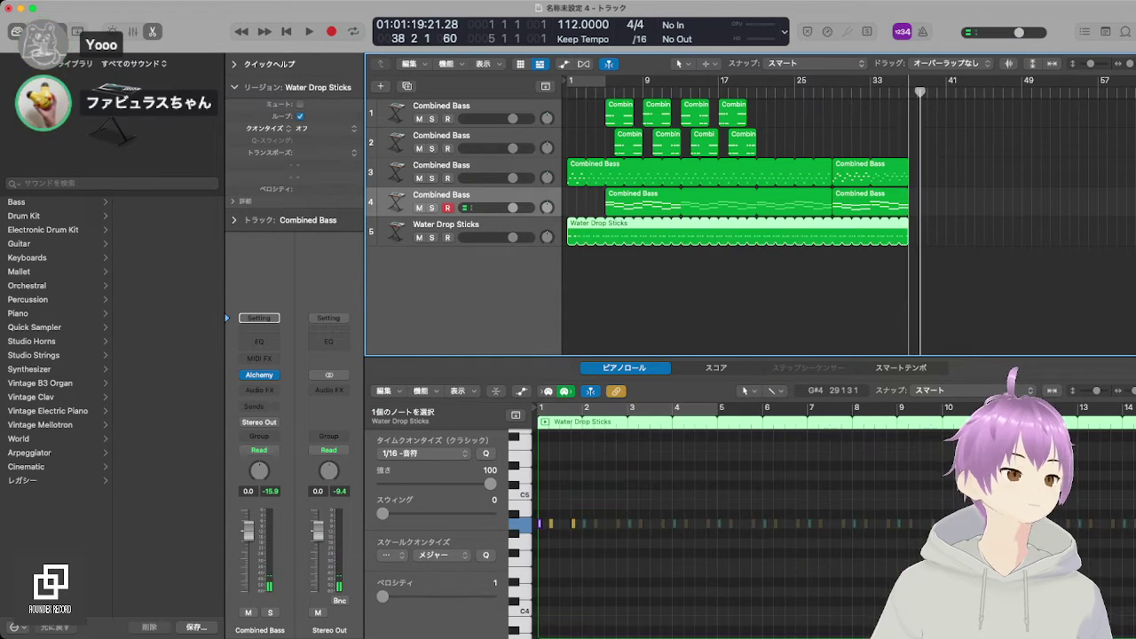
# Step: Duplicate the fourth track with its instrument and copy its eight-bar region to the new track at bar 37
pyautogui.click(471, 196)
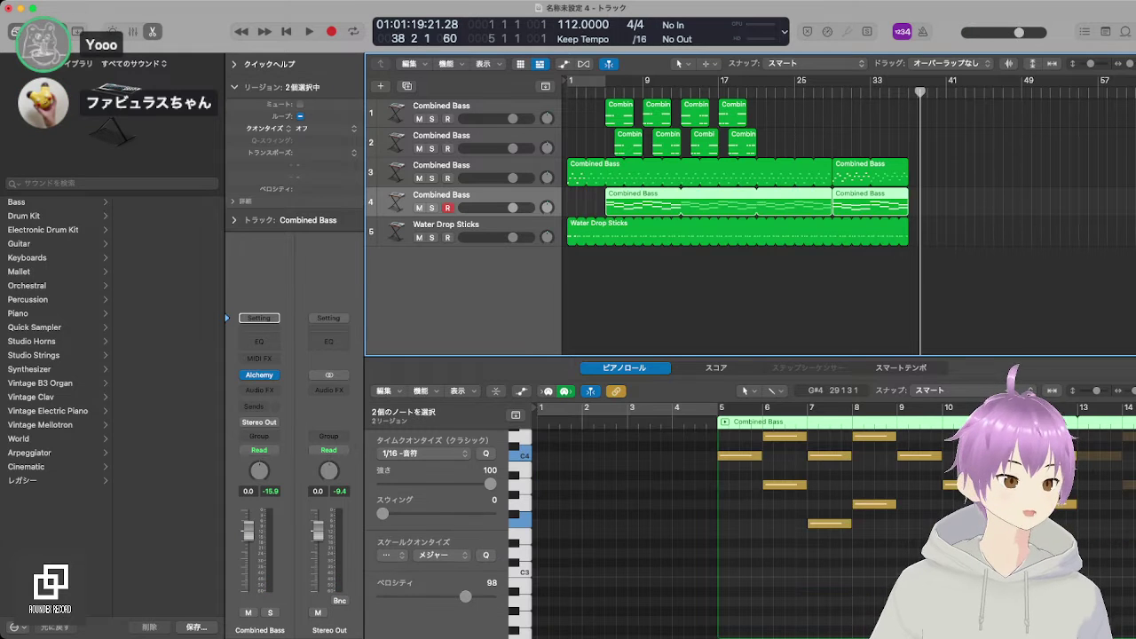
pyautogui.press('super+d')
pyautogui.click(870, 201)
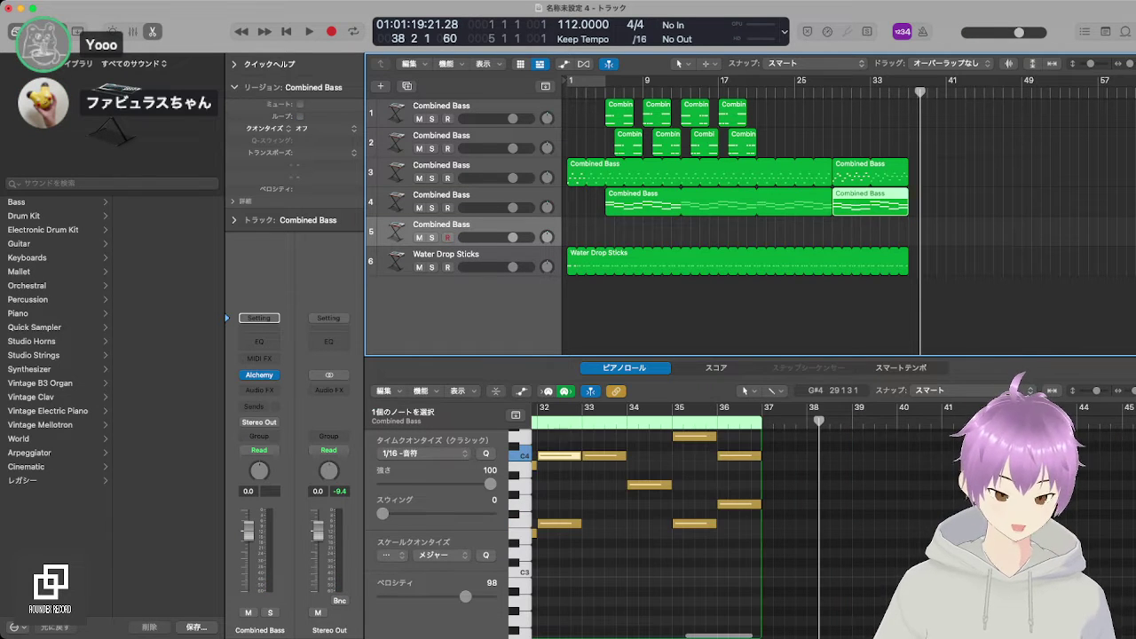
pyautogui.moveTo(870, 201); pyautogui.dragTo(947, 230)
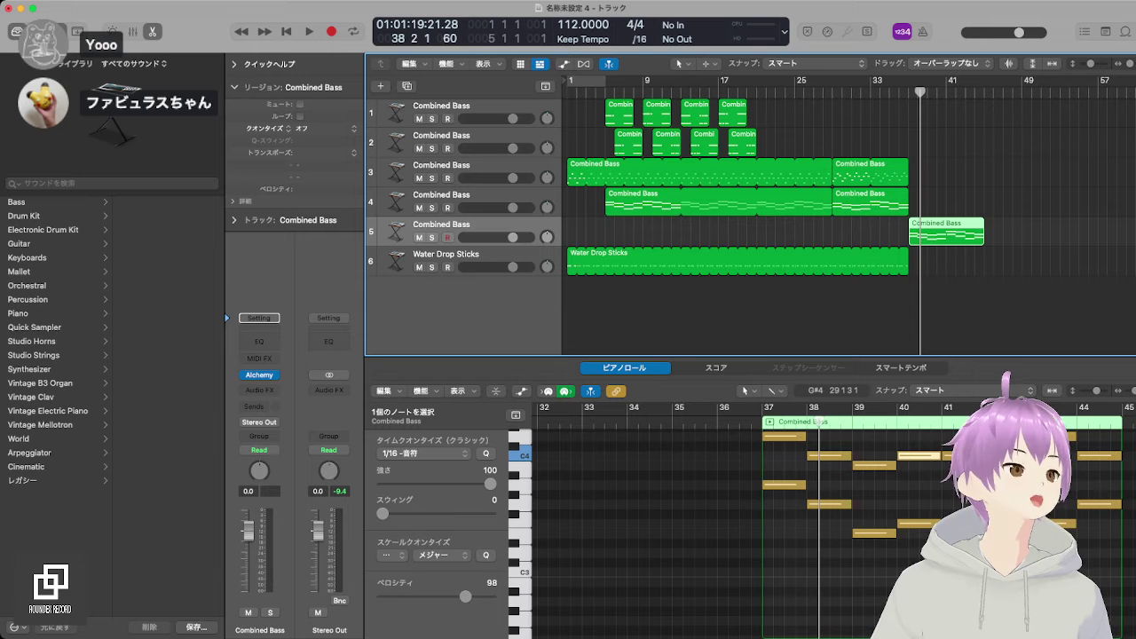
# Step: Audition the bar 37 region on its own, delete the lower note in bar 44 and play back the ending
pyautogui.click(770, 422)
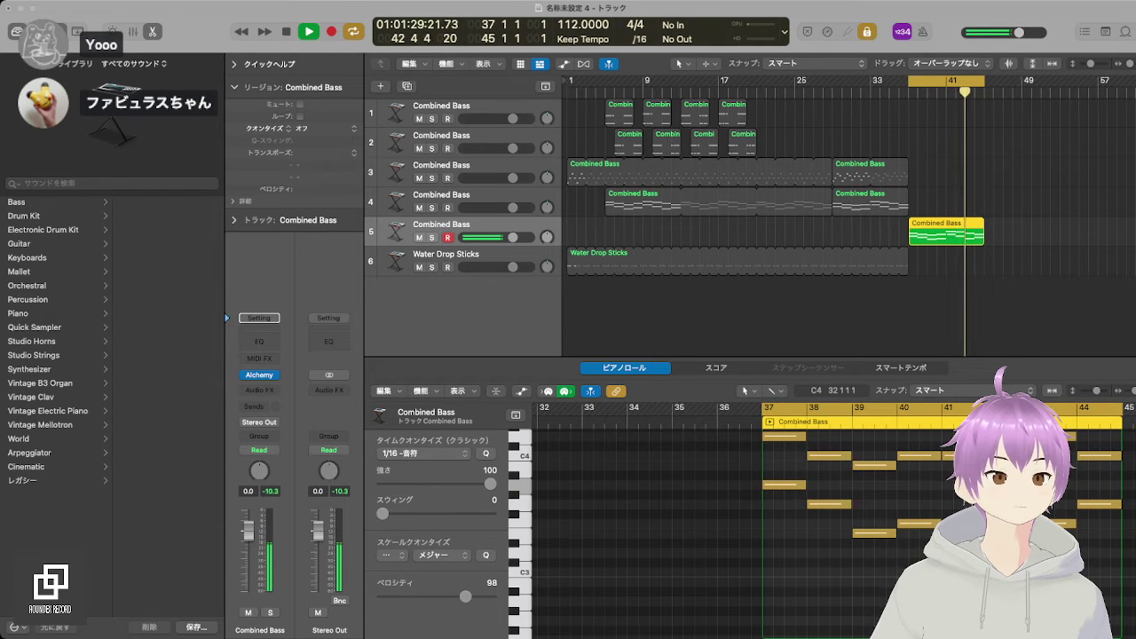
pyautogui.press('super+Tab')
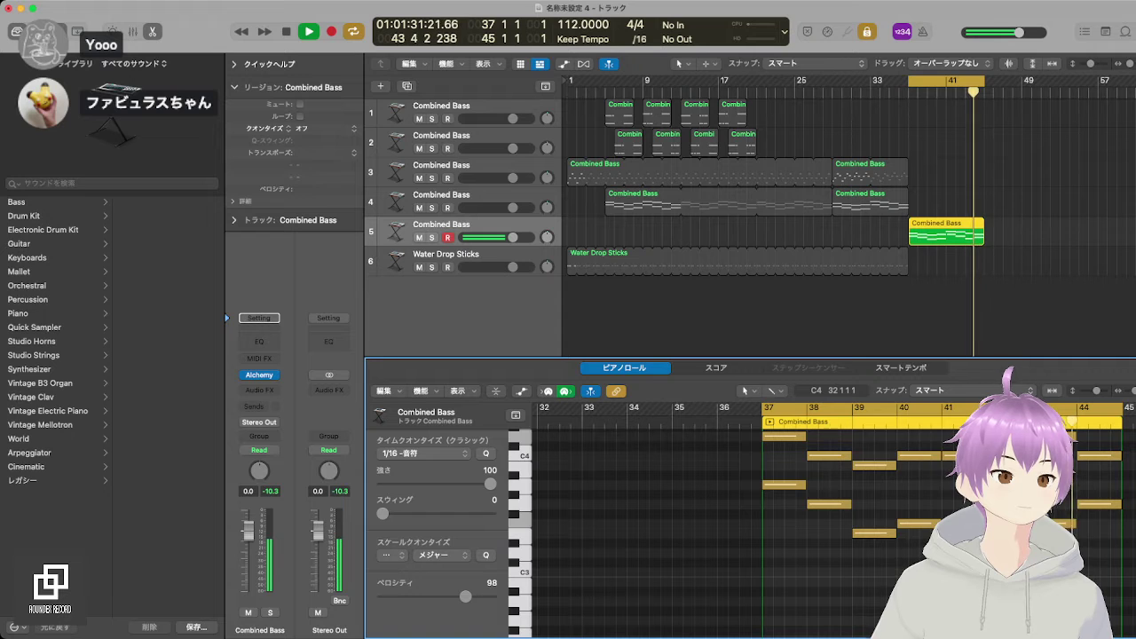
pyautogui.press('space')
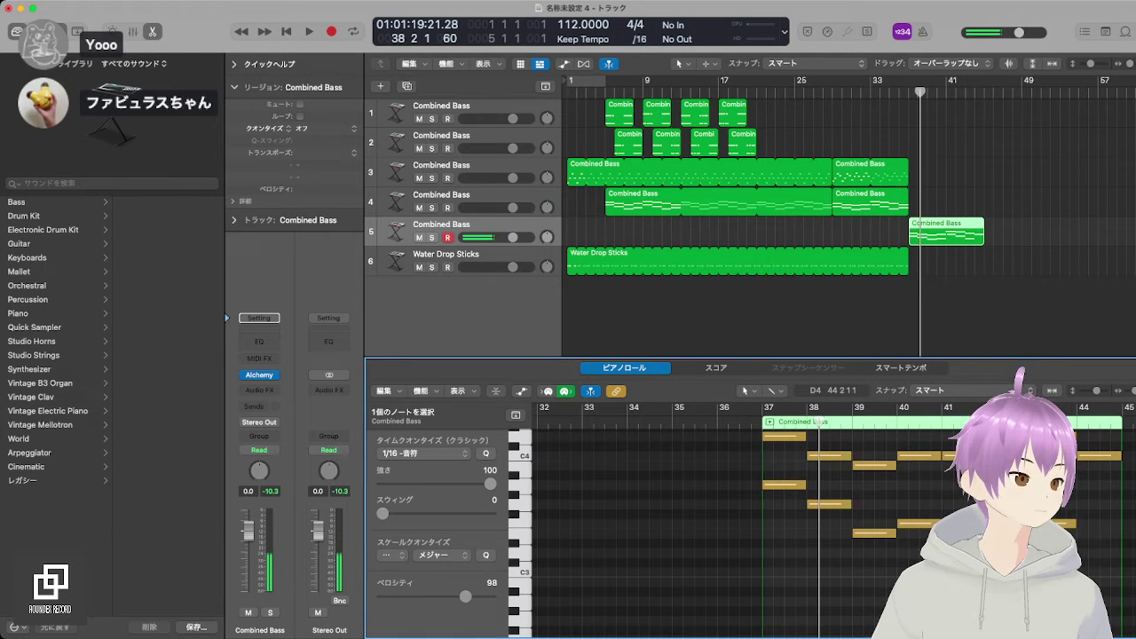
pyautogui.click(975, 93)
pyautogui.press('space')
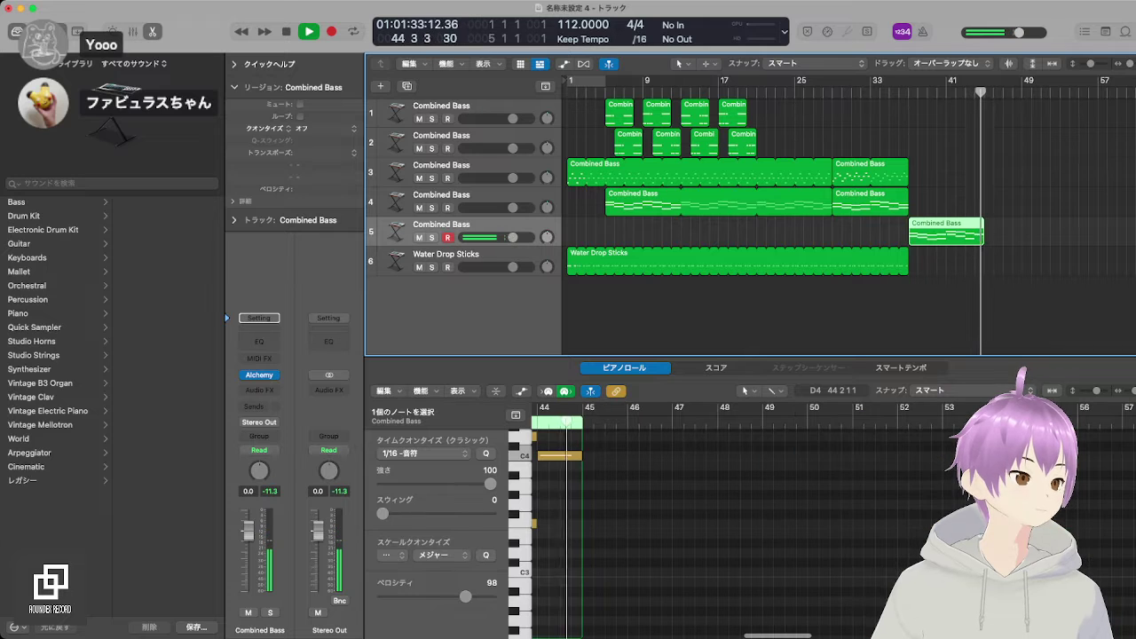
pyautogui.press('space')
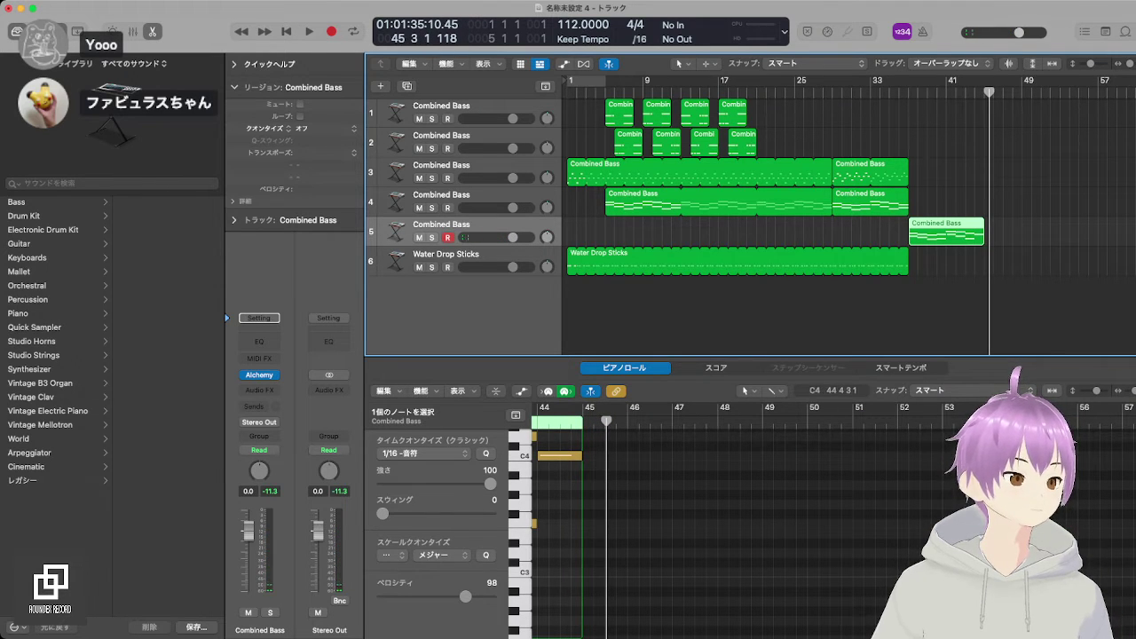
# Step: Shorten bar 44's C4 note to three beats, repeat it in bars 45, 46 and 47, and end the region at bar 48
pyautogui.click(557, 456)
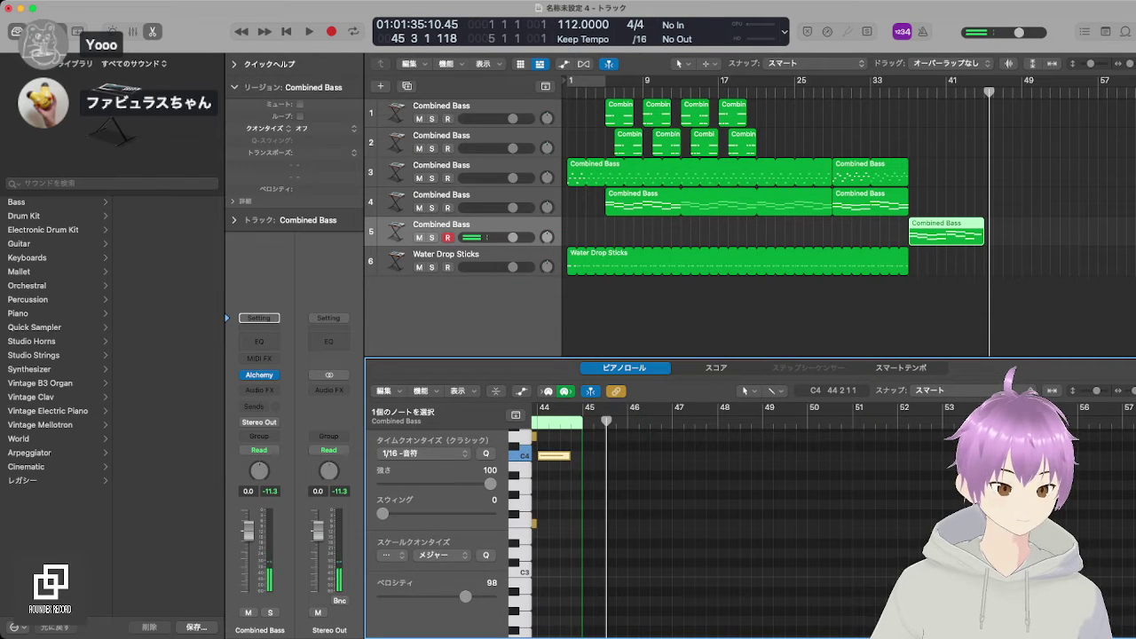
pyautogui.moveTo(557, 455); pyautogui.dragTo(740, 424)
pyautogui.moveTo(599, 456); pyautogui.dragTo(643, 455)
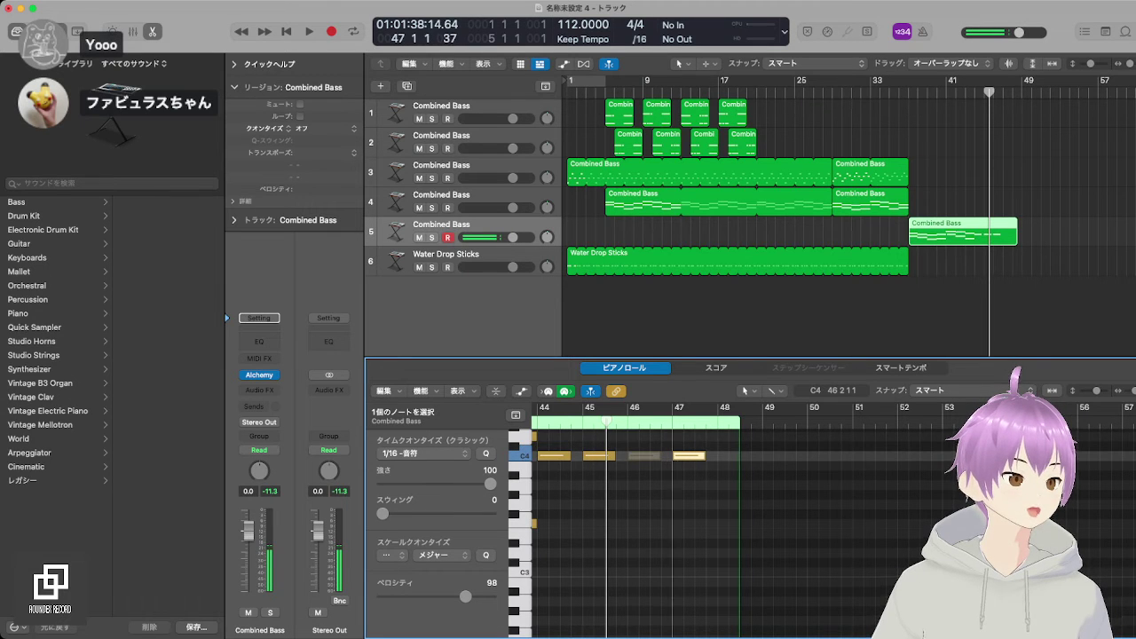
pyautogui.moveTo(684, 456); pyautogui.dragTo(689, 455)
pyautogui.moveTo(739, 424); pyautogui.dragTo(722, 424)
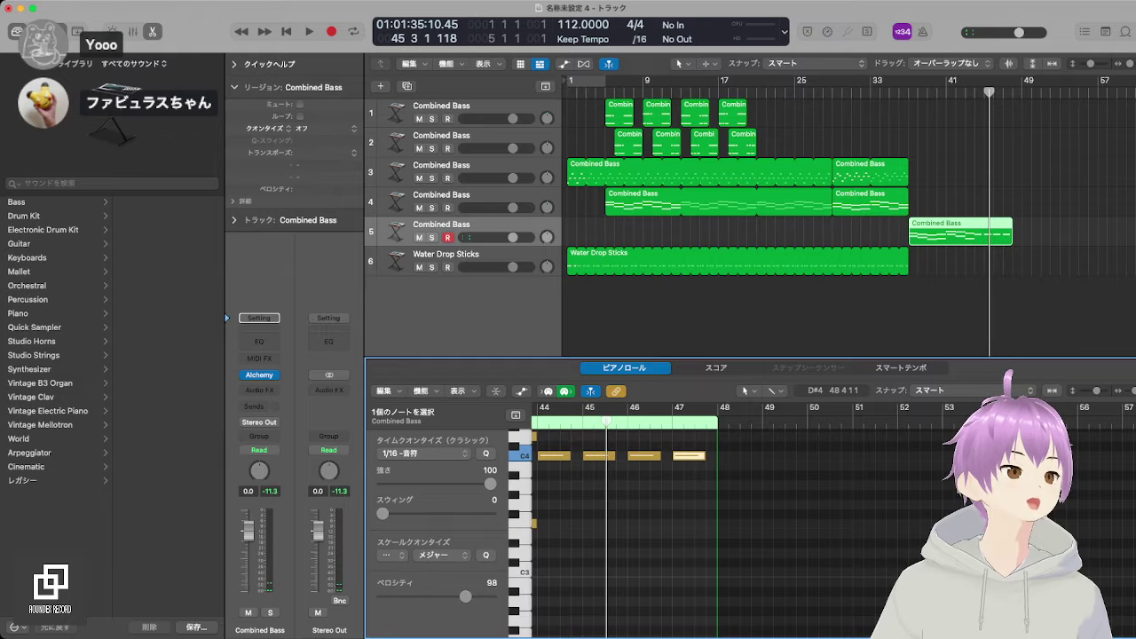
# Step: Split the looped regions on the third track and the Water Drop Sticks track at bar 5
pyautogui.click(606, 92)
pyautogui.moveTo(584, 144); pyautogui.dragTo(594, 265)
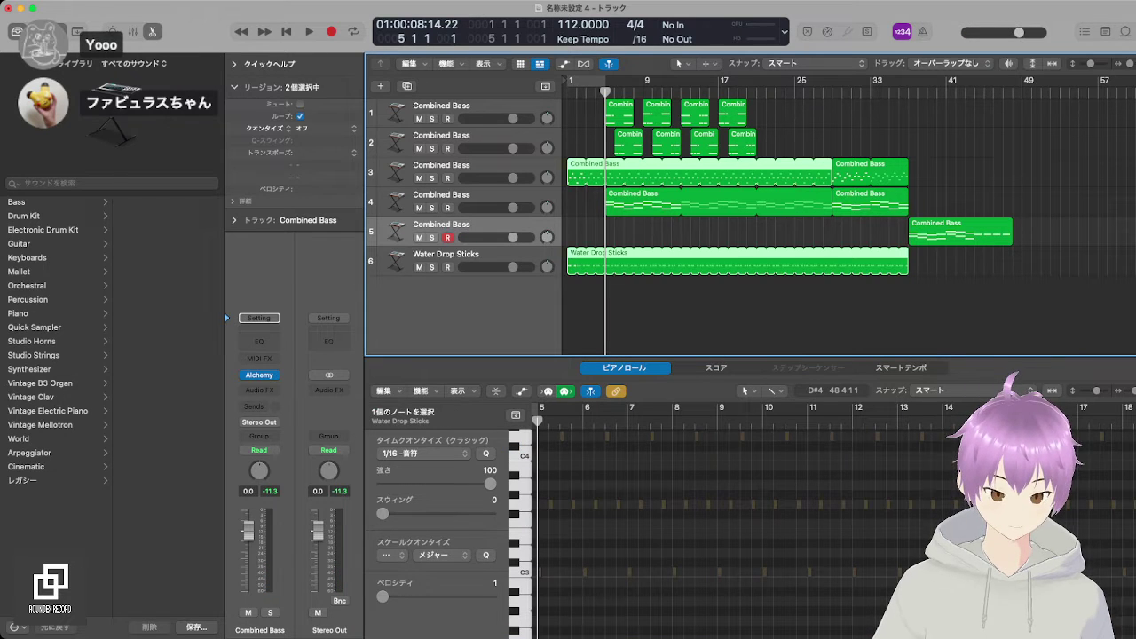
pyautogui.press('super+t')
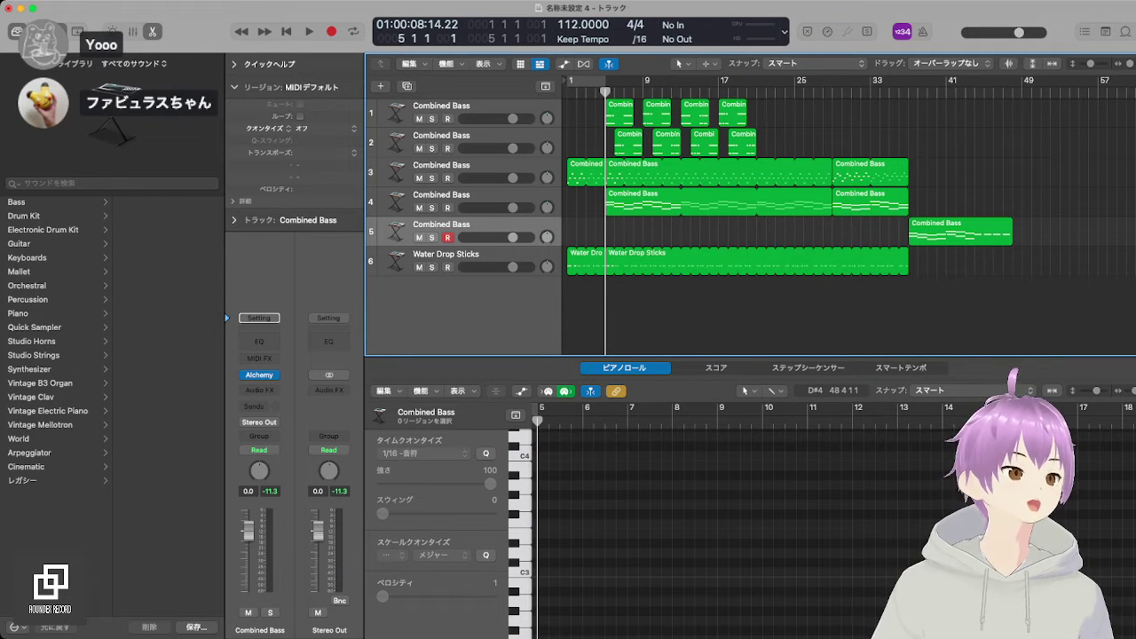
# Step: Copy all regions between bars 5 and 37 and paste them at bar 48 on the same tracks
pyautogui.moveTo(876, 304); pyautogui.dragTo(614, 117)
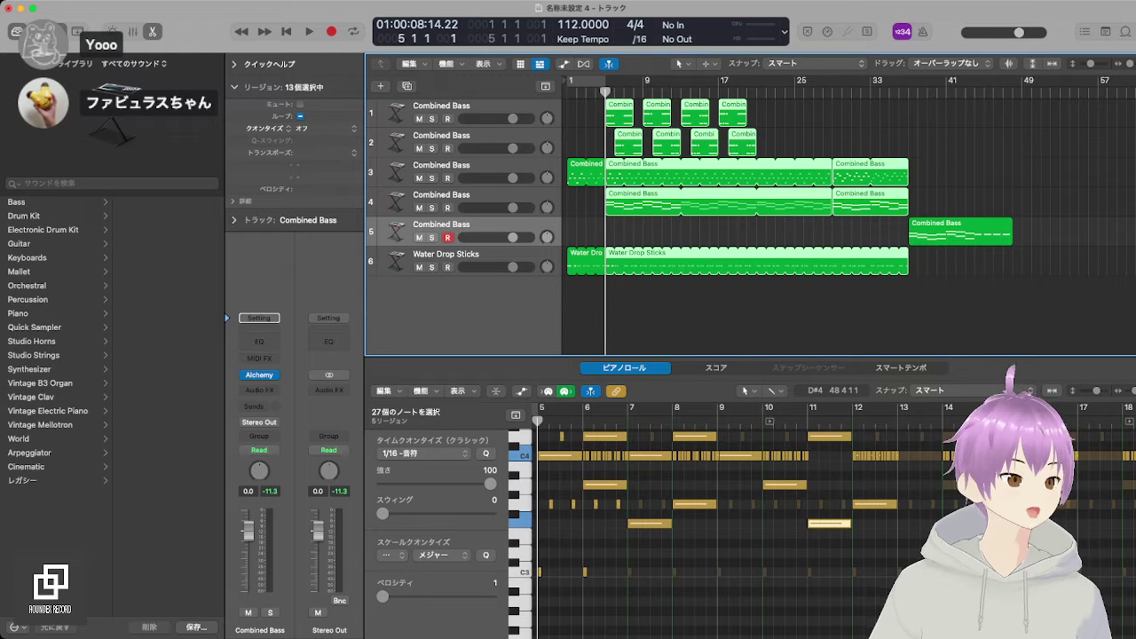
pyautogui.click(1008, 93)
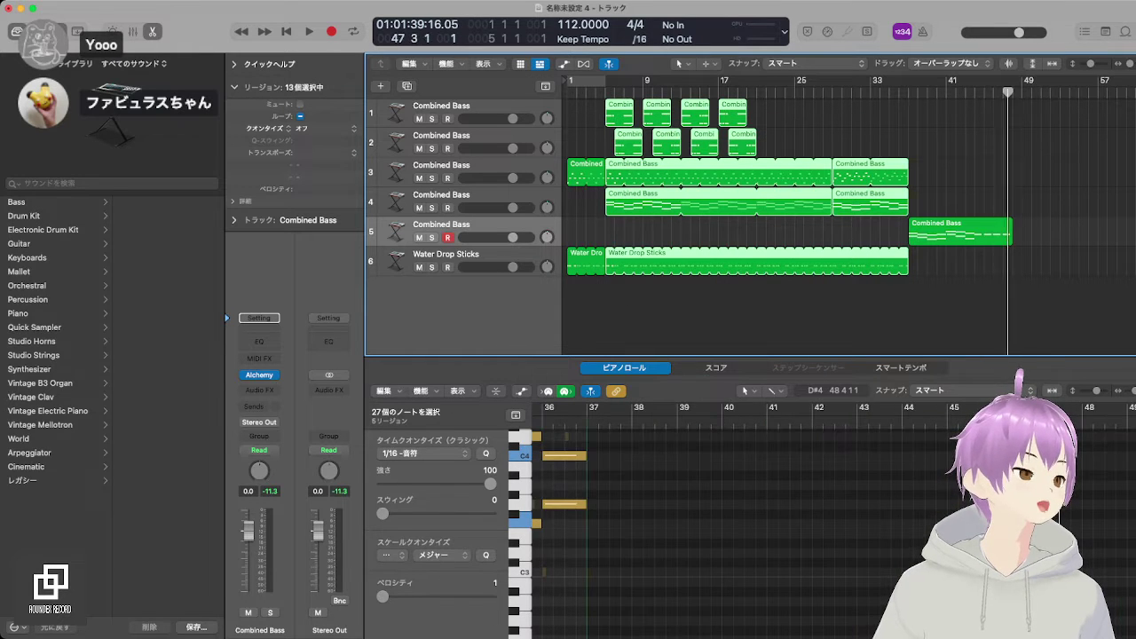
pyautogui.press('.')
pyautogui.press('super+v')
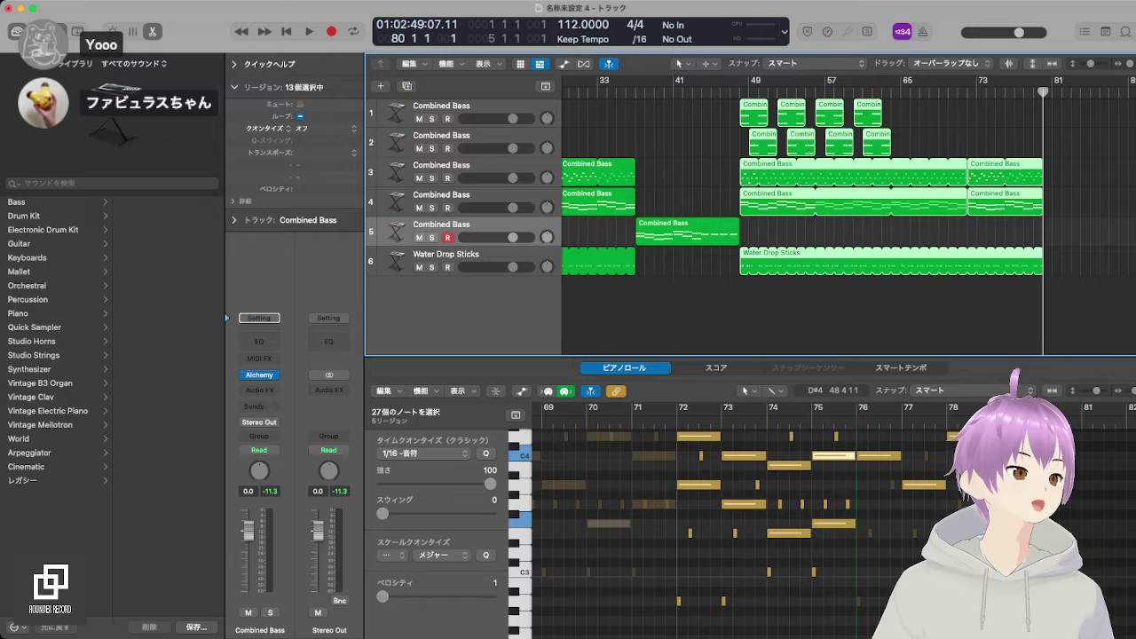
# Step: Move the pasted regions one bar later to bar 49 and play back the transition from bar 47
pyautogui.press('Return')
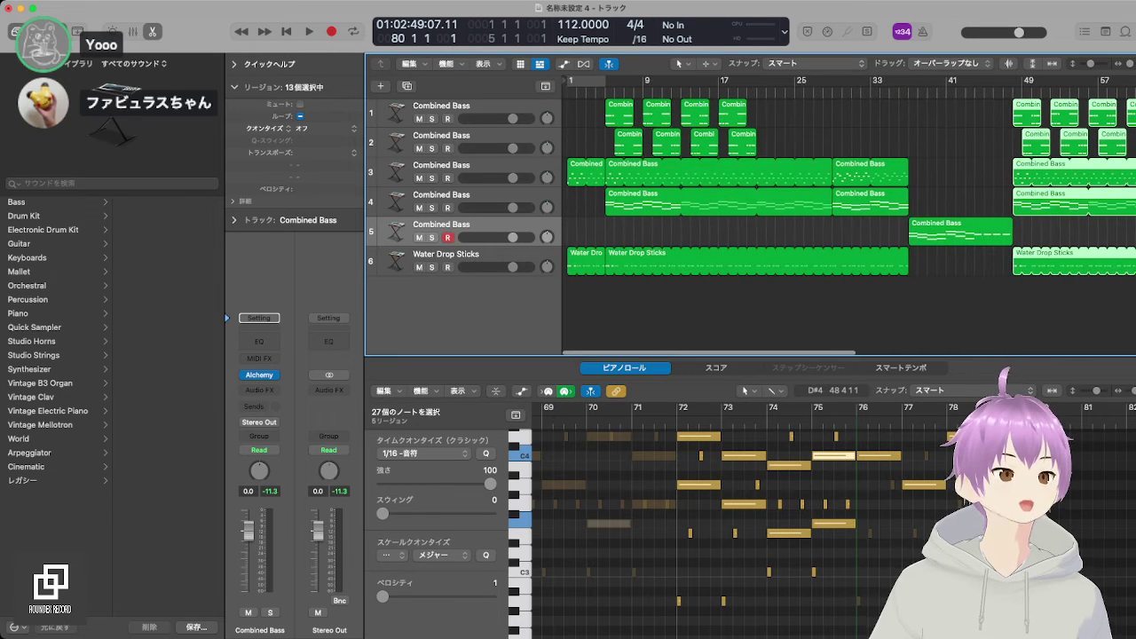
pyautogui.press('space')
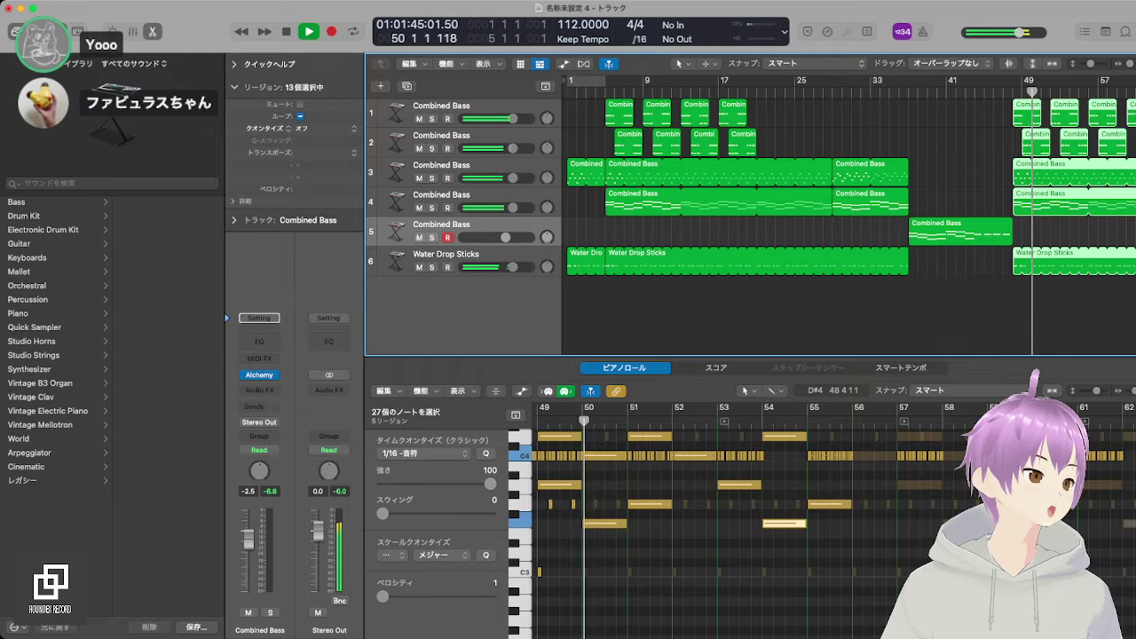
pyautogui.moveTo(1066, 204); pyautogui.dragTo(1083, 205)
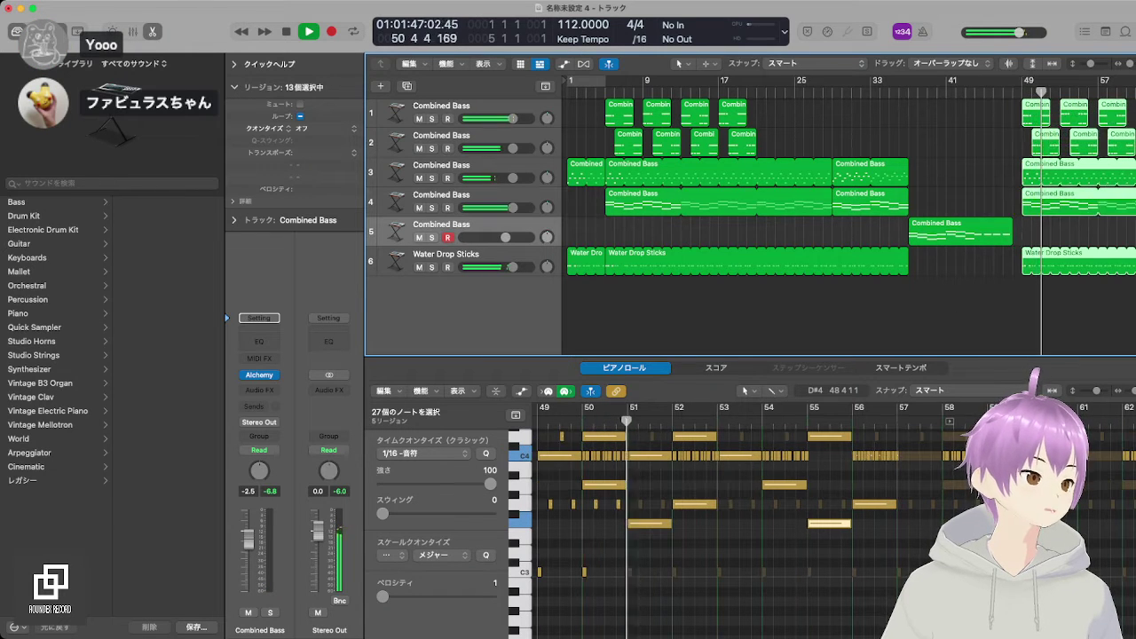
pyautogui.click(1004, 93)
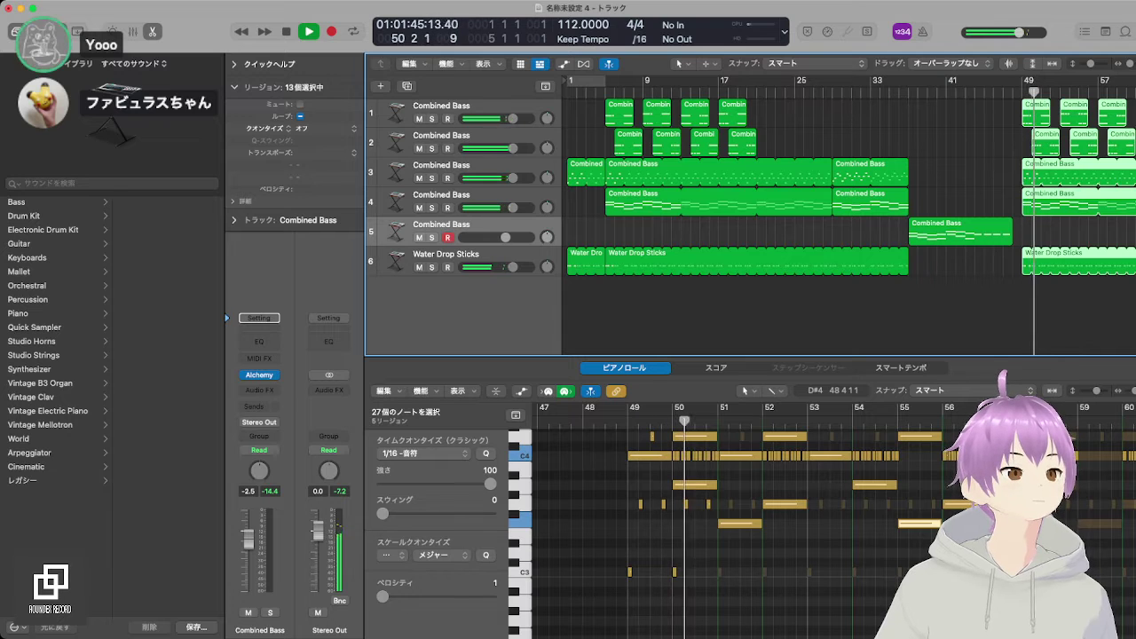
pyautogui.press('space')
# Step: Copy the first track's bar 17 region to bar 46 so it leads into bar 49, and show its notes
pyautogui.click(733, 114)
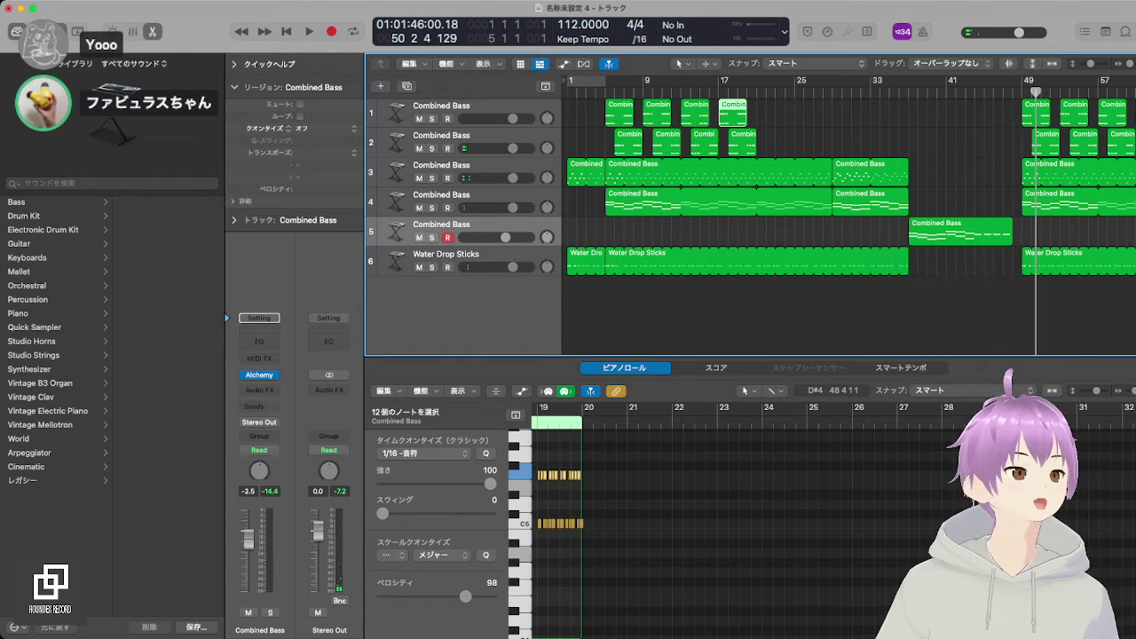
pyautogui.moveTo(733, 113); pyautogui.dragTo(1007, 114)
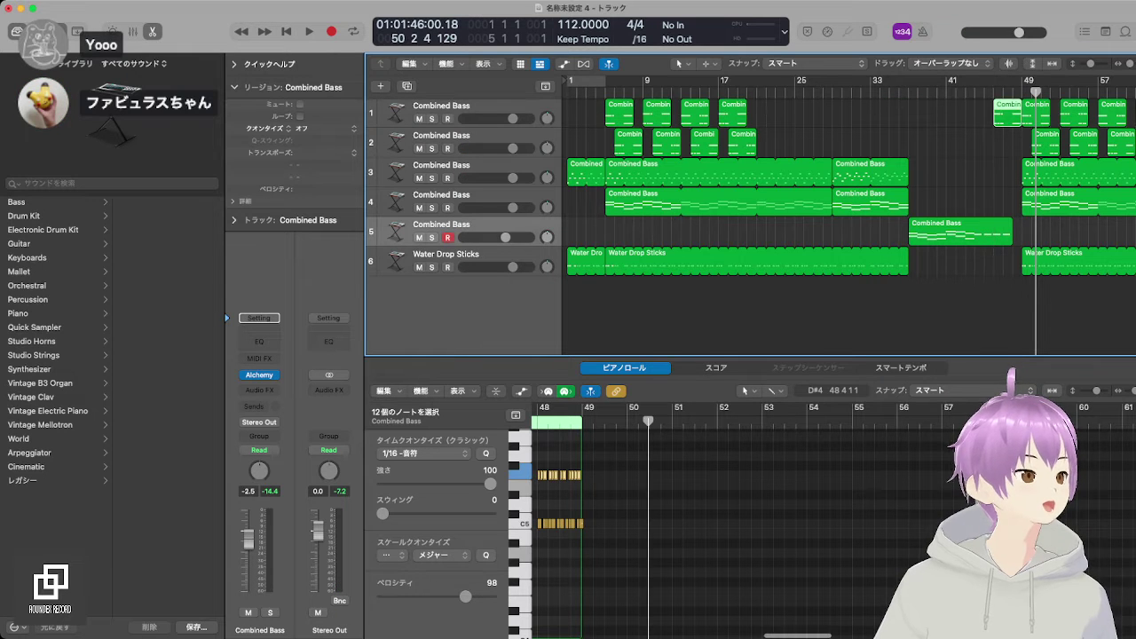
pyautogui.press('e')
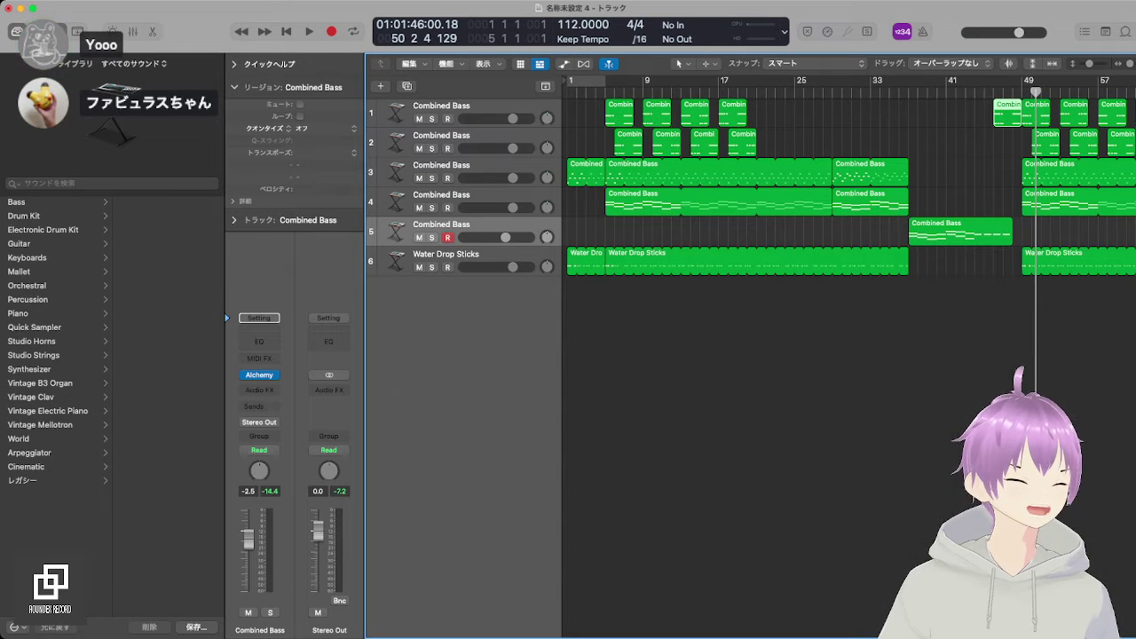
pyautogui.press('e')
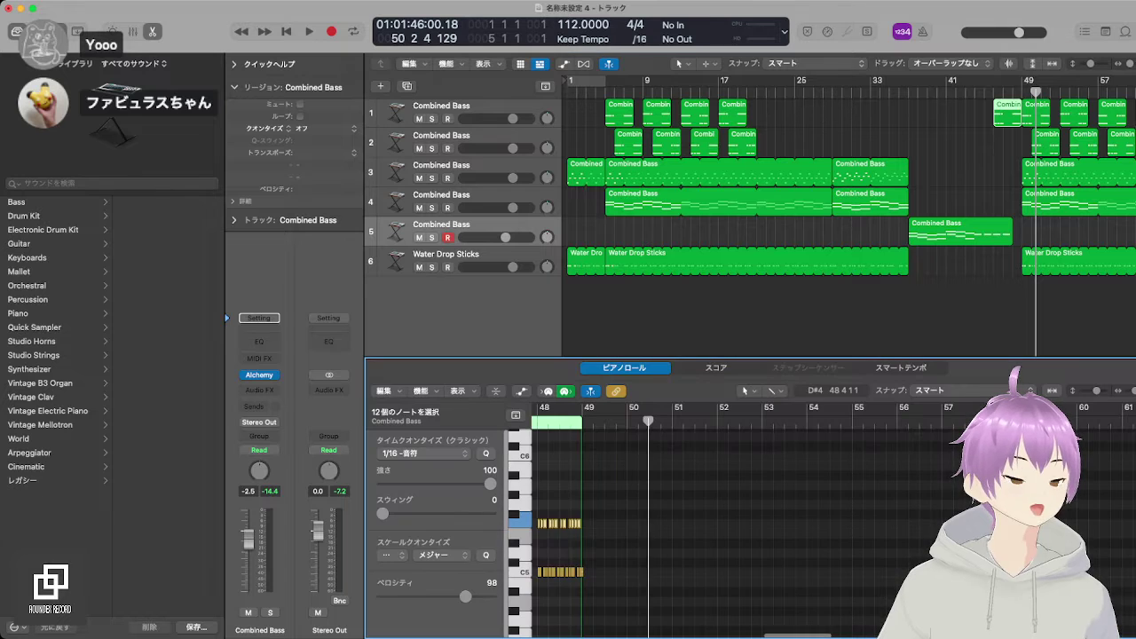
# Step: Delete all notes in the copied region except the last two F5 notes before bar 49
pyautogui.moveTo(615, 465); pyautogui.dragTo(760, 571)
pyautogui.press('Delete')
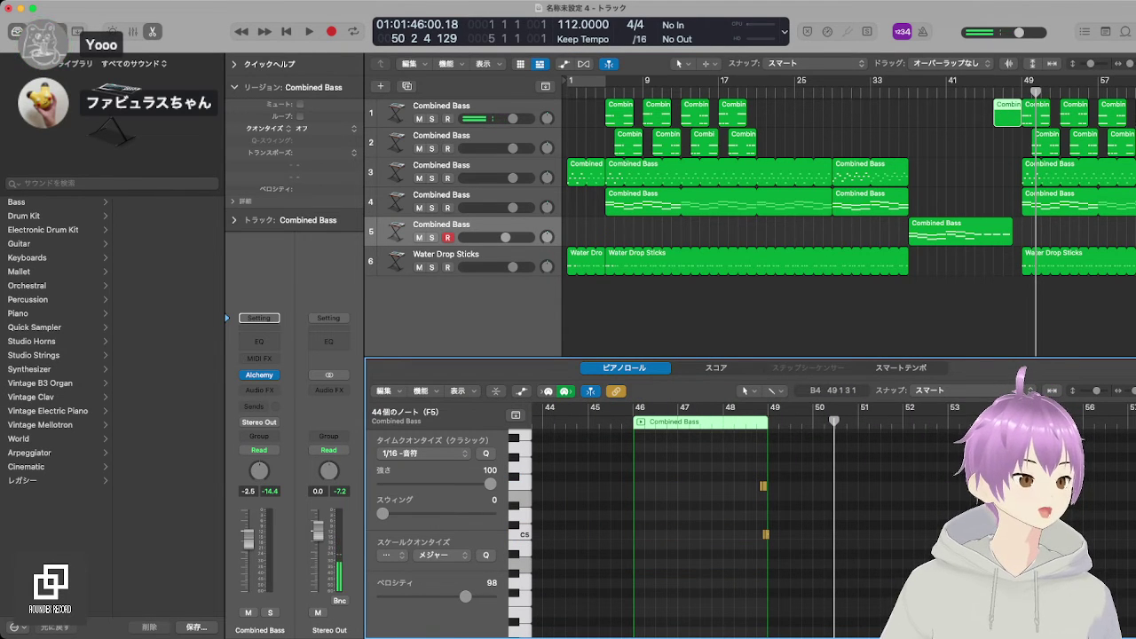
pyautogui.moveTo(756, 523); pyautogui.dragTo(755, 523)
pyautogui.press('Delete')
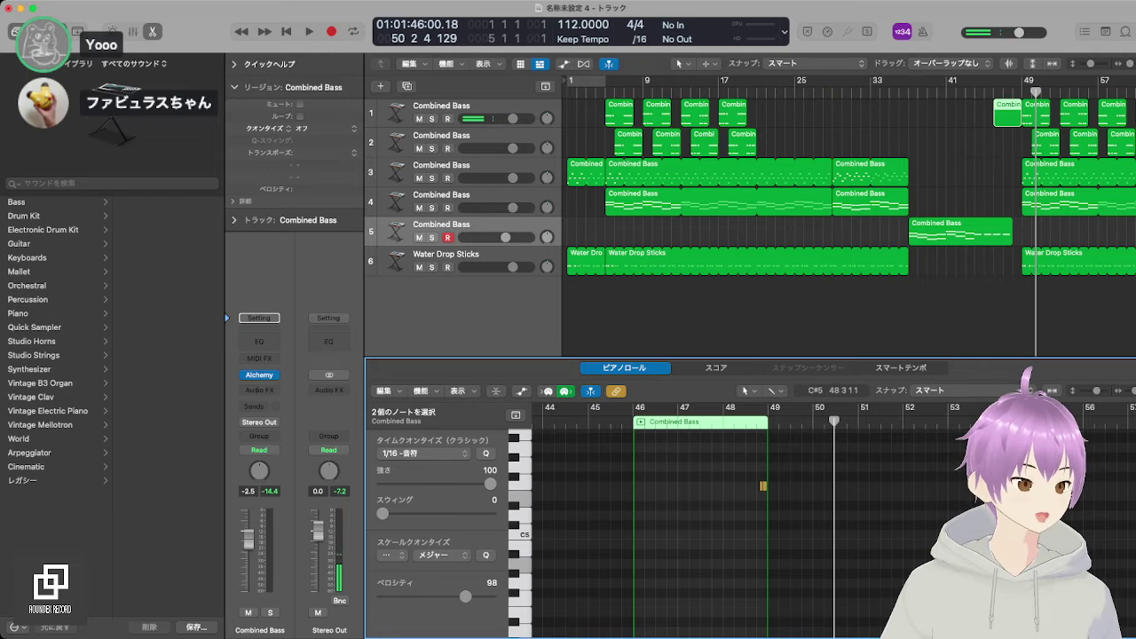
# Step: Move the two remaining notes to E5 on the first two beats of bar 48 and copy them to fill every beat of bars 47 and 48
pyautogui.scroll(5, 756, 522)
pyautogui.hscroll(-5, 755, 522)
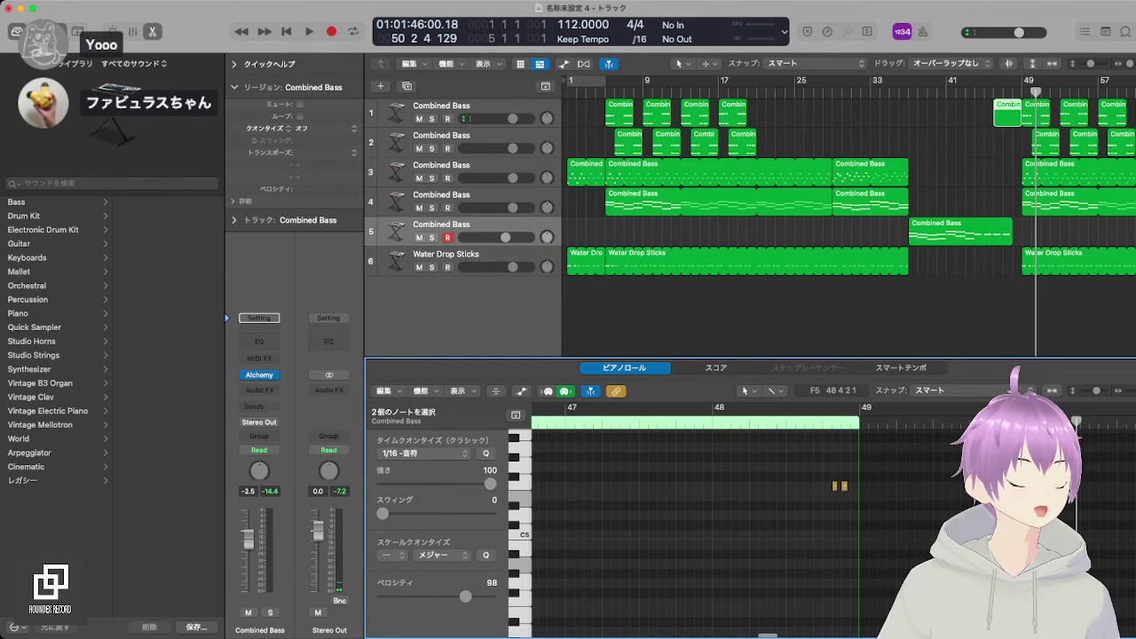
pyautogui.moveTo(836, 486); pyautogui.dragTo(714, 494)
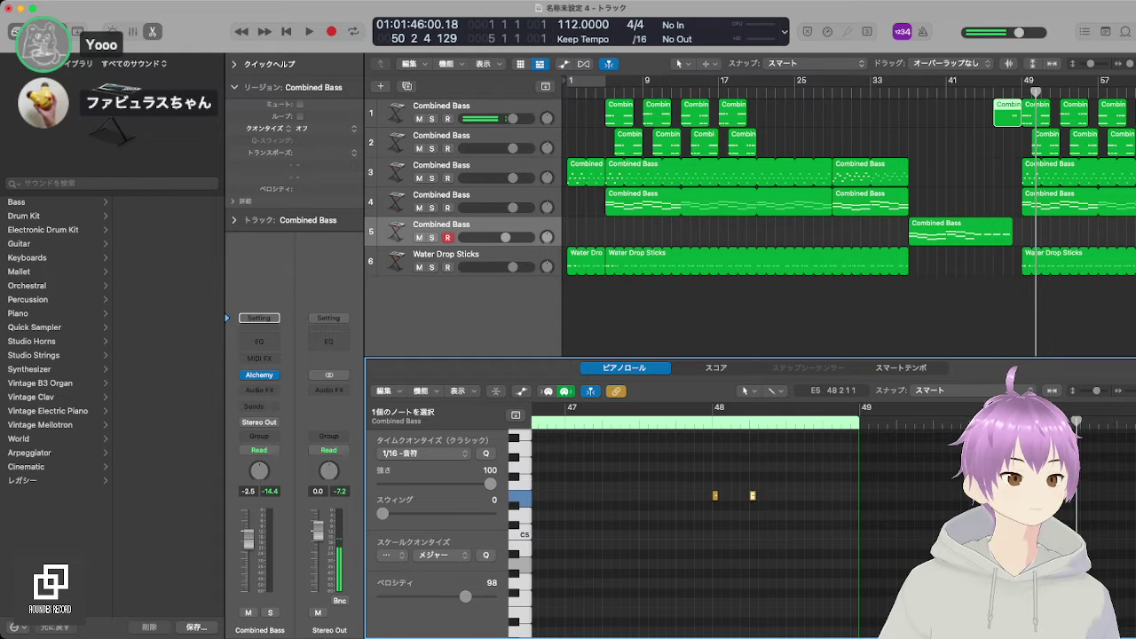
pyautogui.moveTo(844, 485); pyautogui.dragTo(753, 494)
pyautogui.press('super+a')
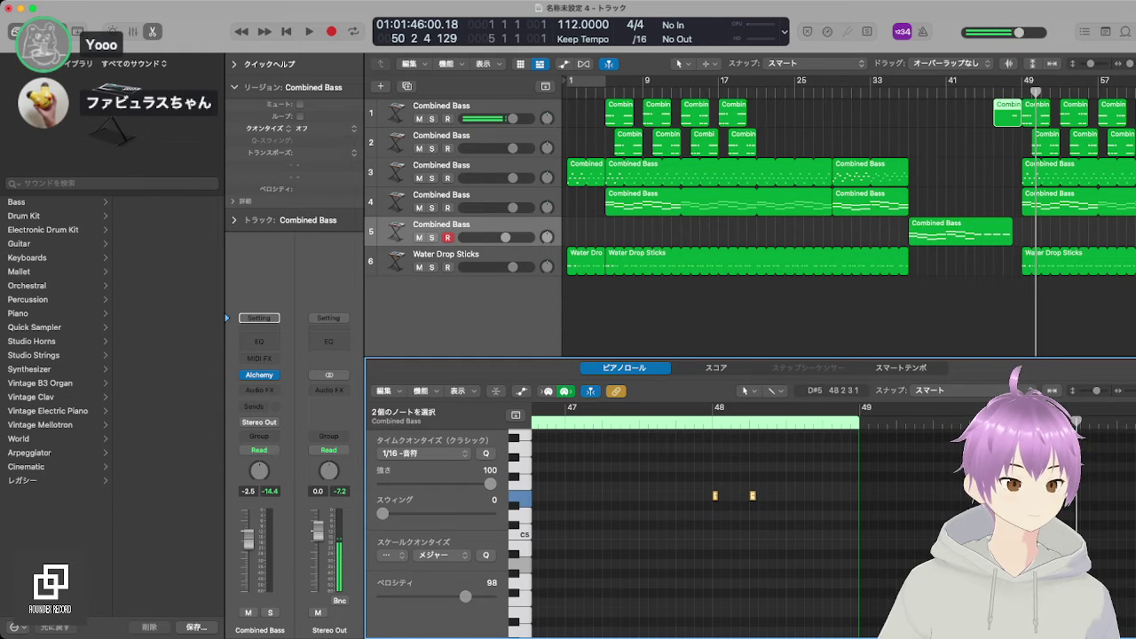
pyautogui.moveTo(716, 496); pyautogui.dragTo(791, 496)
pyautogui.press('super+a')
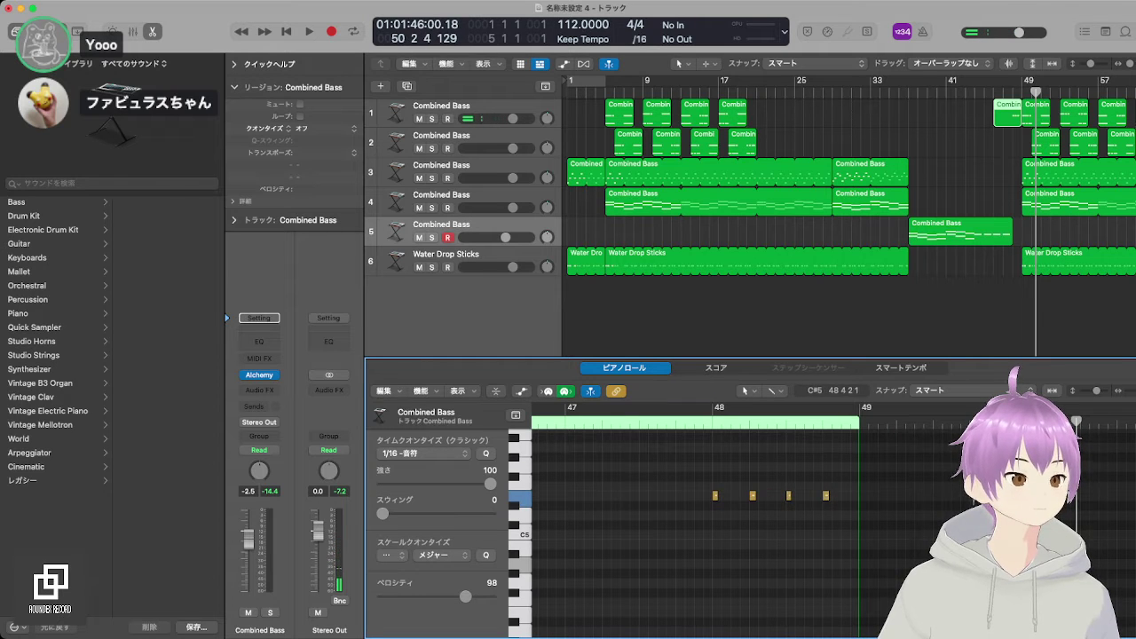
pyautogui.moveTo(716, 496); pyautogui.dragTo(569, 495)
# Step: Make the eight E5 notes' velocities rise gradually from 26 on the first note, and play the build-up
pyautogui.click(780, 476)
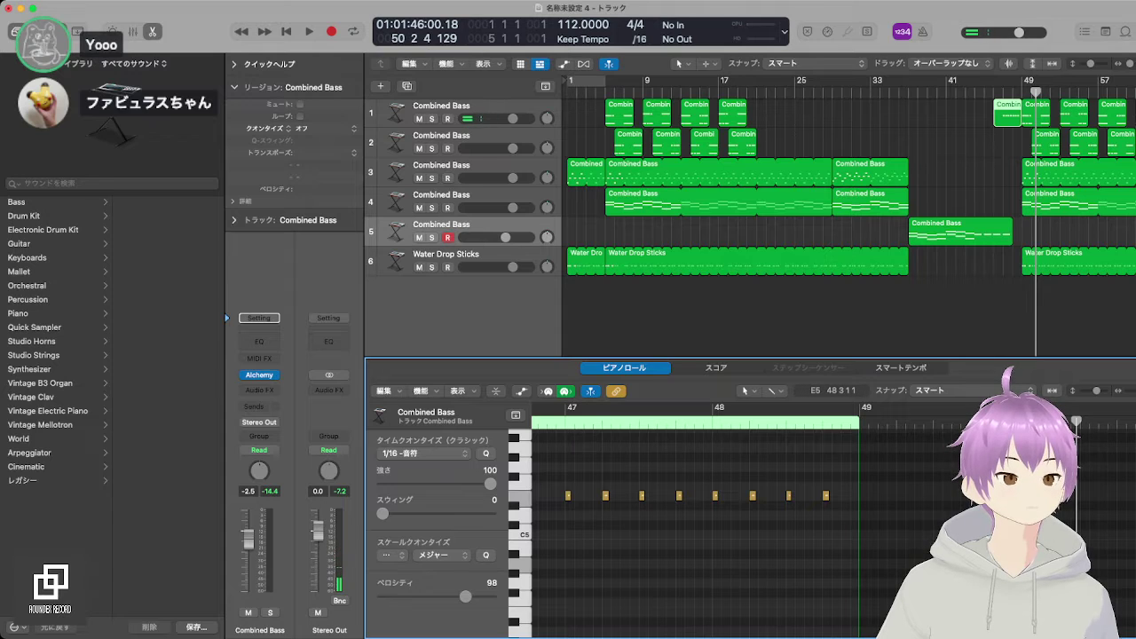
pyautogui.click(788, 496)
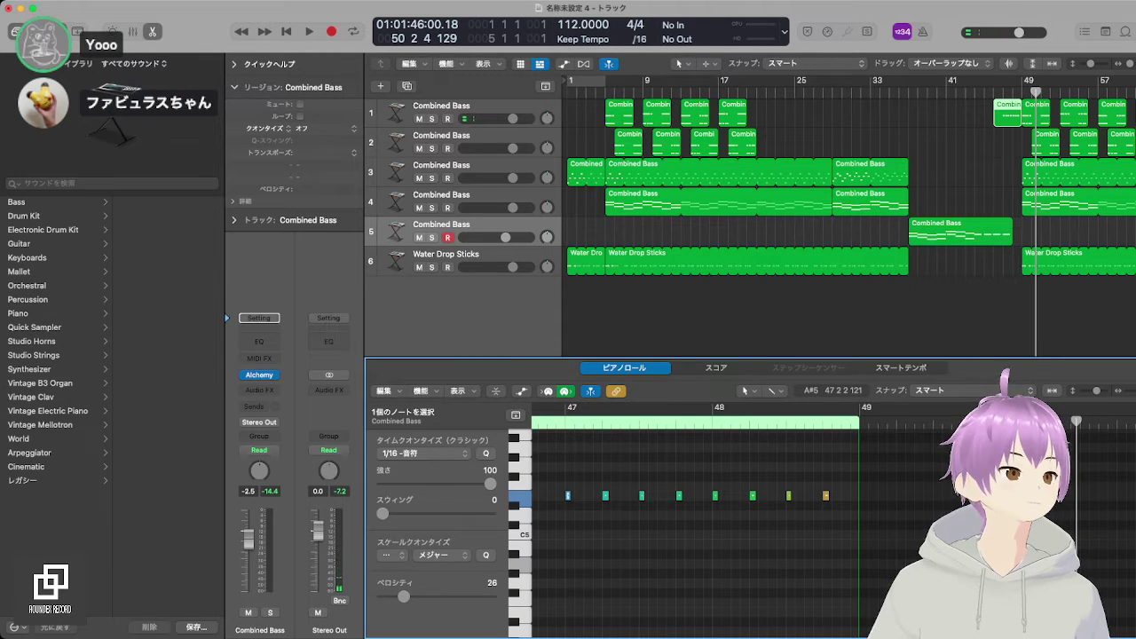
pyautogui.press('space')
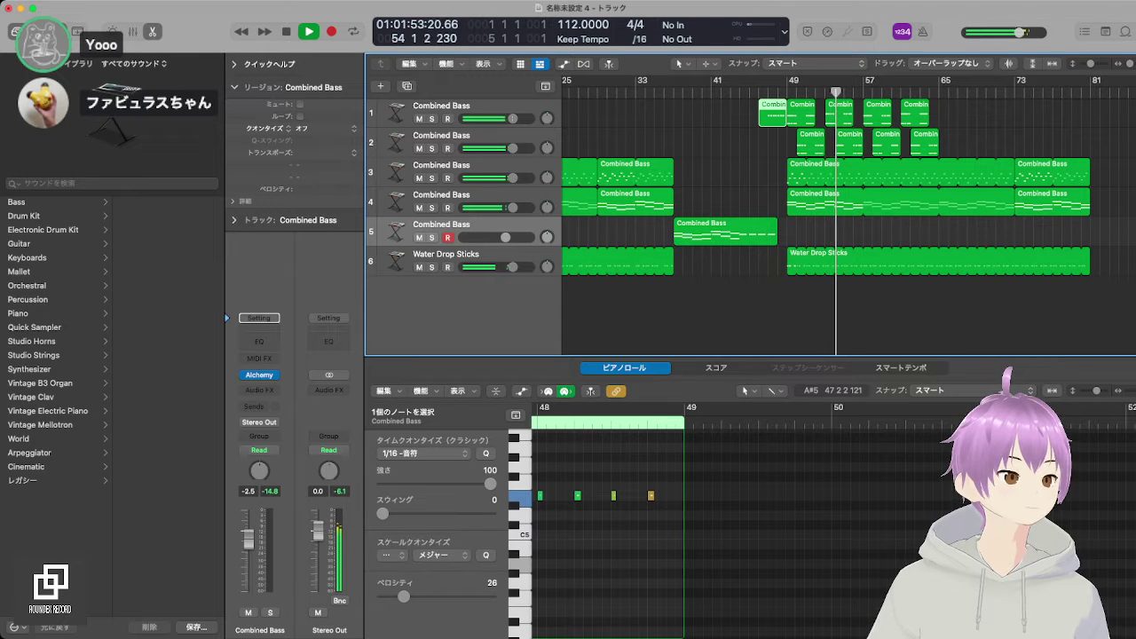
# Step: Delete the bar 73 regions on the third and fourth tracks and make both tracks and Water Drop Sticks end at bar 69
pyautogui.click(746, 310)
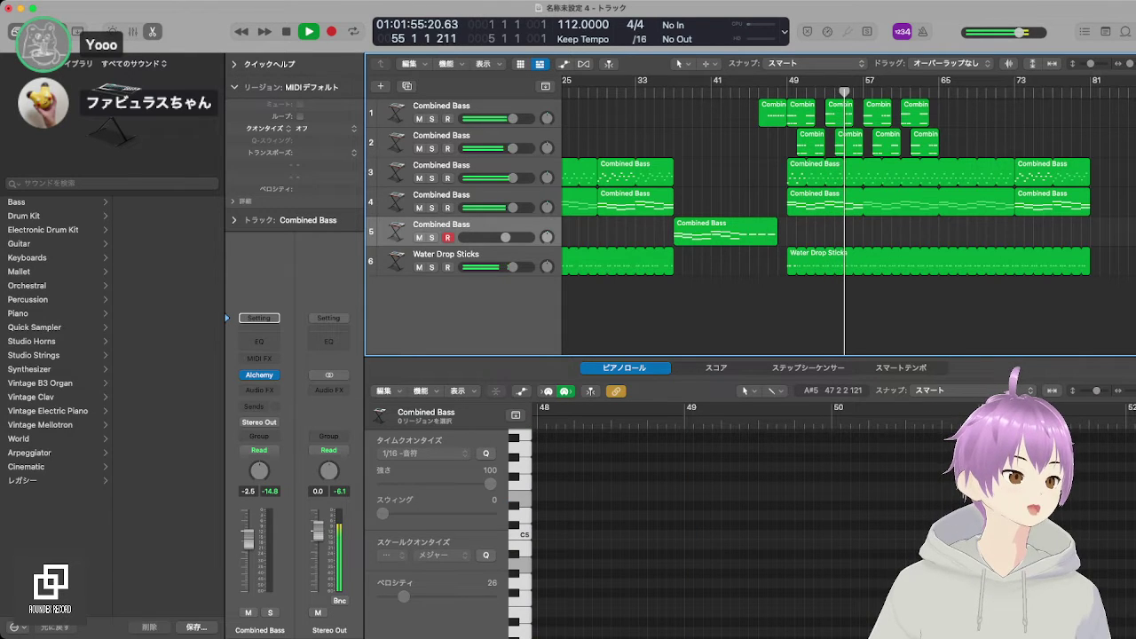
pyautogui.moveTo(1032, 145); pyautogui.dragTo(1082, 197)
pyautogui.press('Delete')
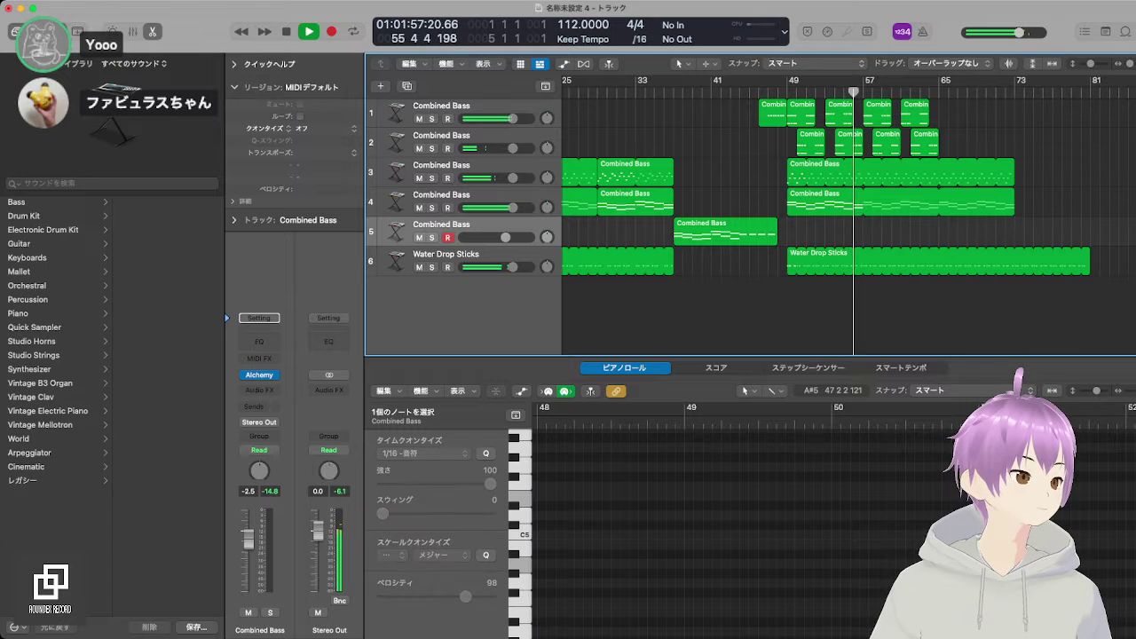
pyautogui.moveTo(1089, 255); pyautogui.dragTo(978, 254)
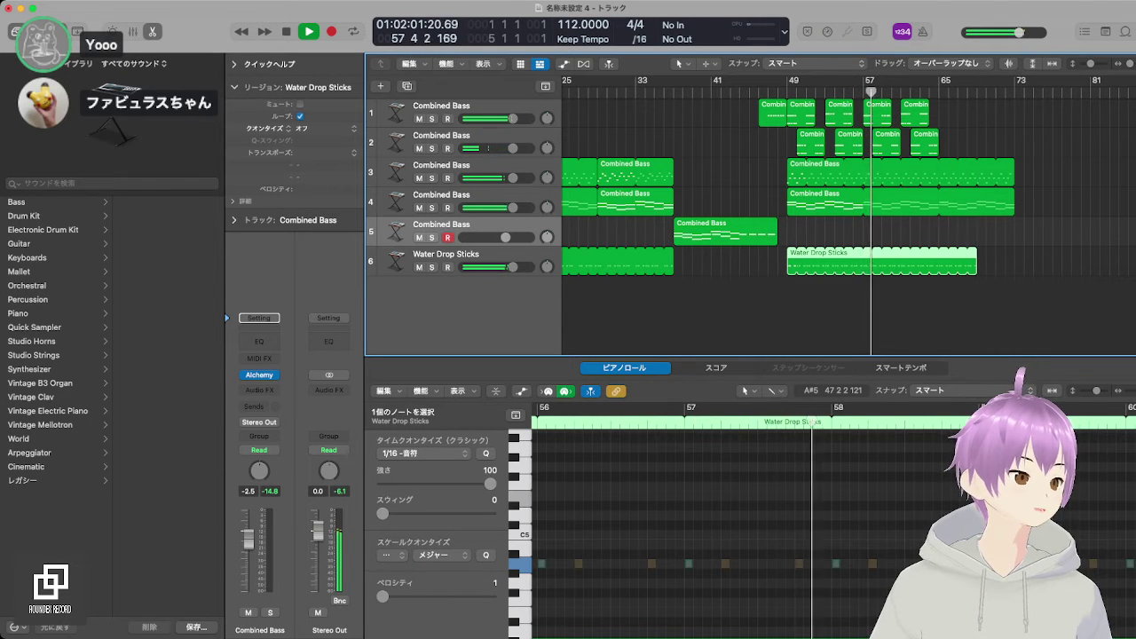
pyautogui.moveTo(1031, 230); pyautogui.dragTo(976, 199)
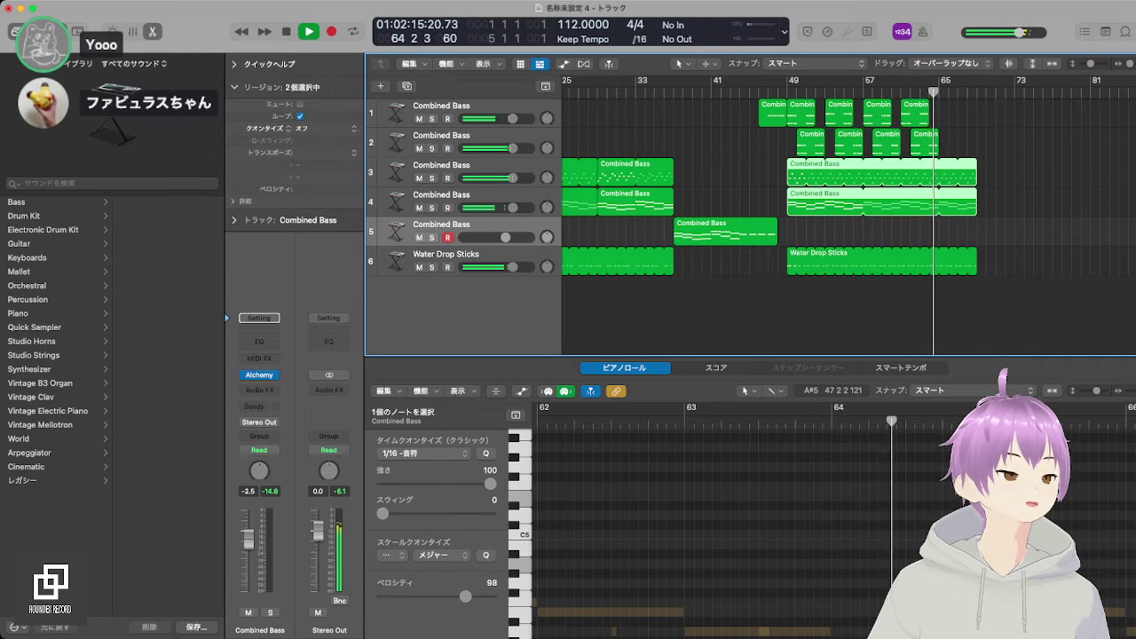
pyautogui.hotkey('alt', 'shift', 'd')
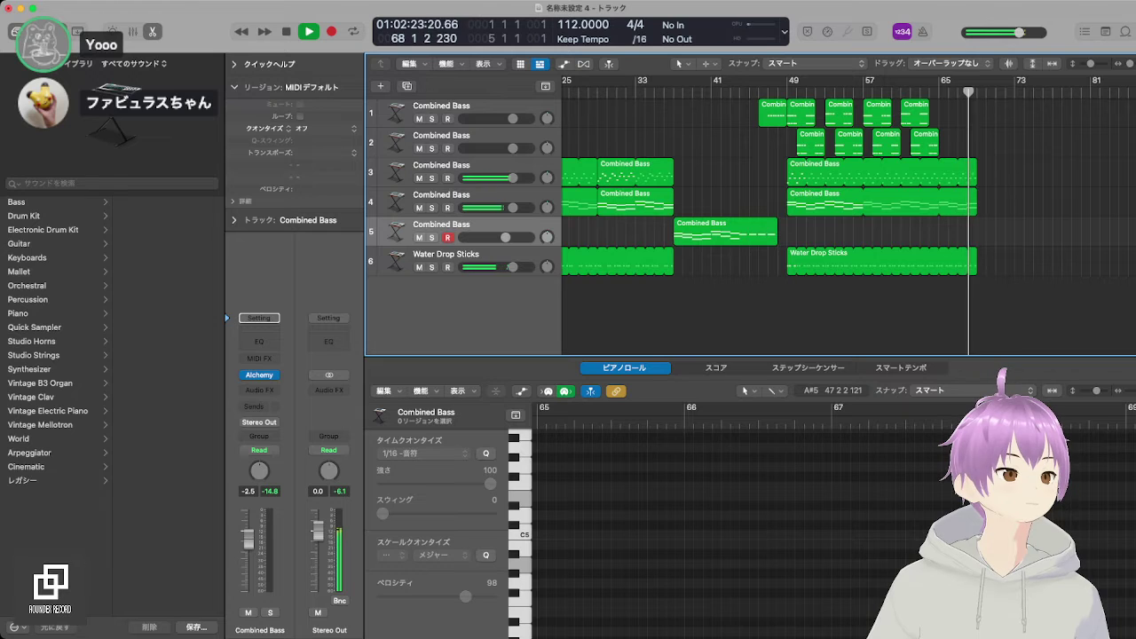
# Step: Extend the fourth track's loop to bar 73 and copy the third track's looped bass into bars 69 to 72
pyautogui.moveTo(974, 194); pyautogui.dragTo(1015, 195)
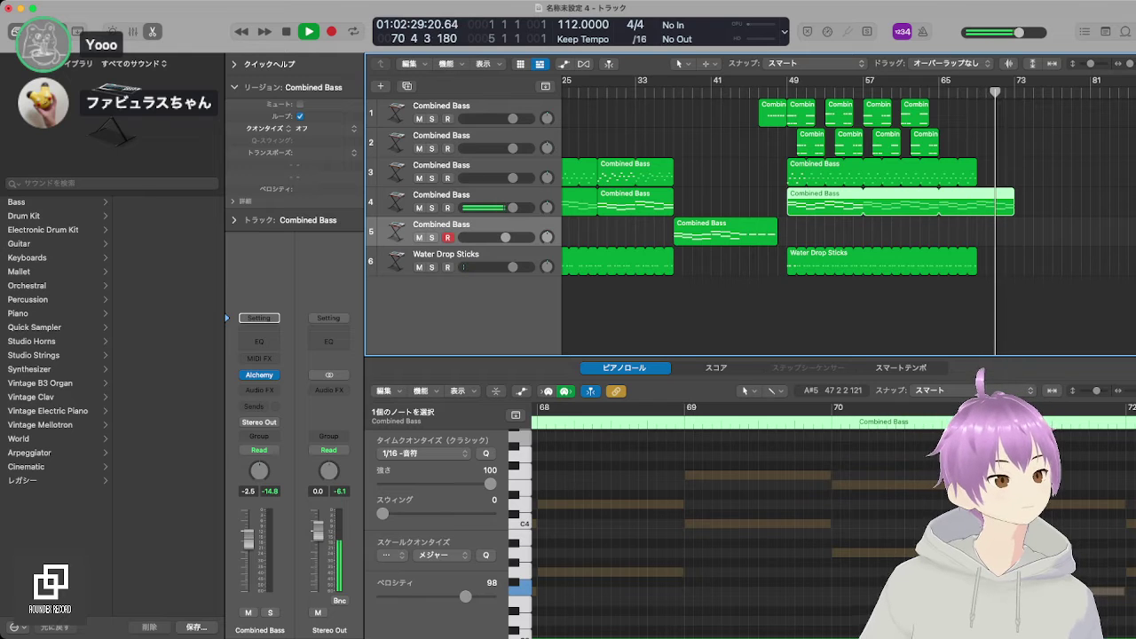
pyautogui.click(974, 165)
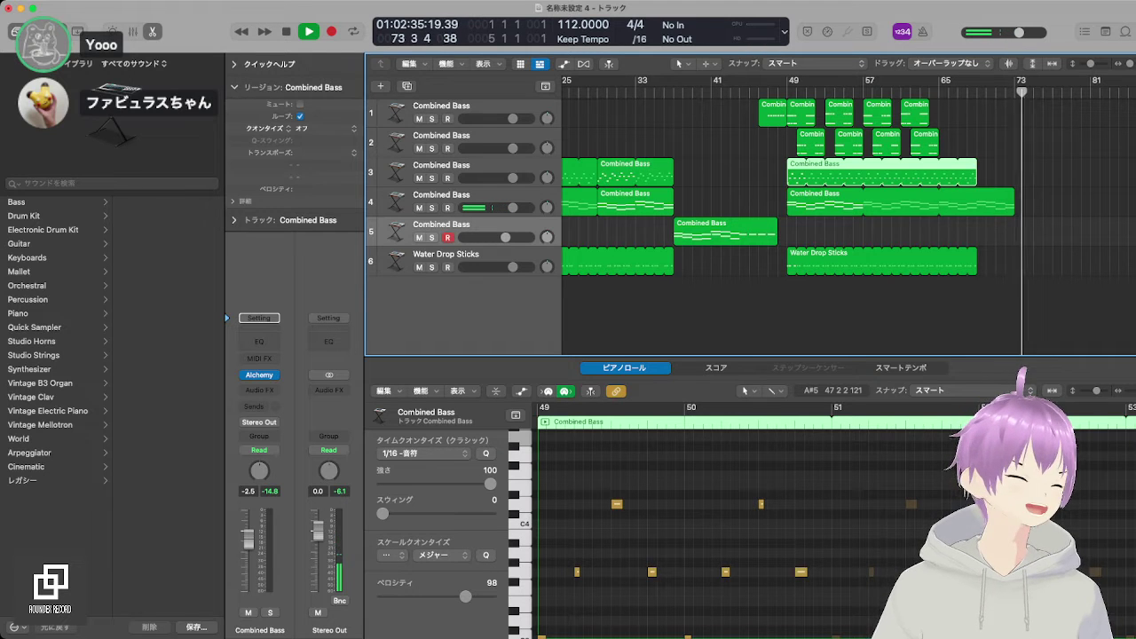
pyautogui.moveTo(844, 173); pyautogui.dragTo(946, 167)
pyautogui.hscroll(3, 1033, 173)
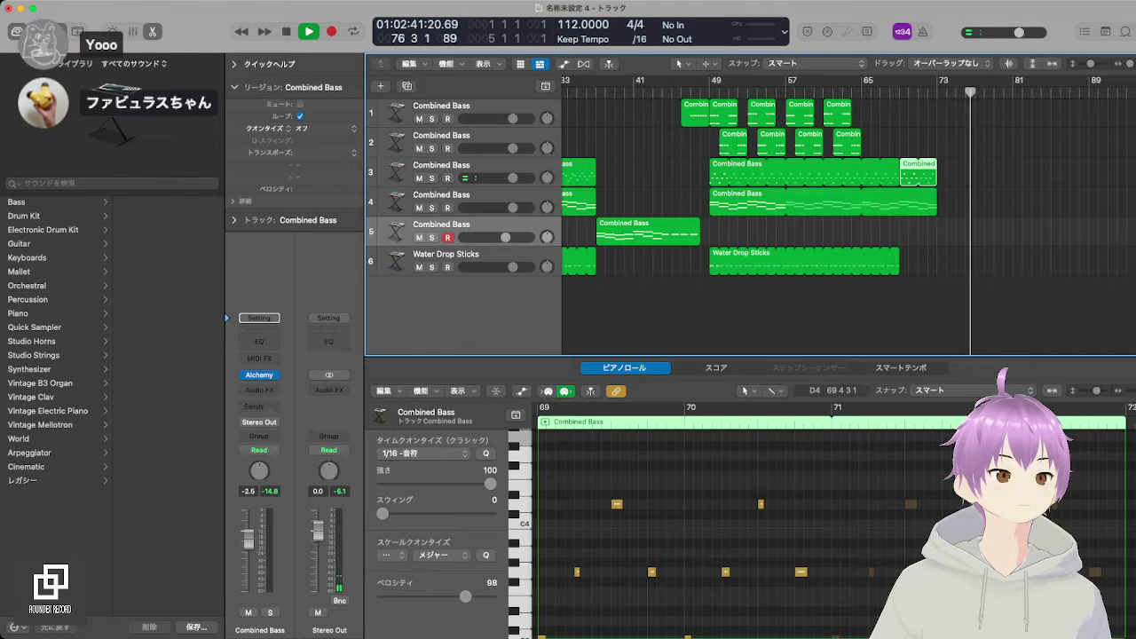
# Step: Move the remaining notes in bars 69 and 70 of the third track's ending region to C3, and stop playback
pyautogui.scroll(-2, 830, 524)
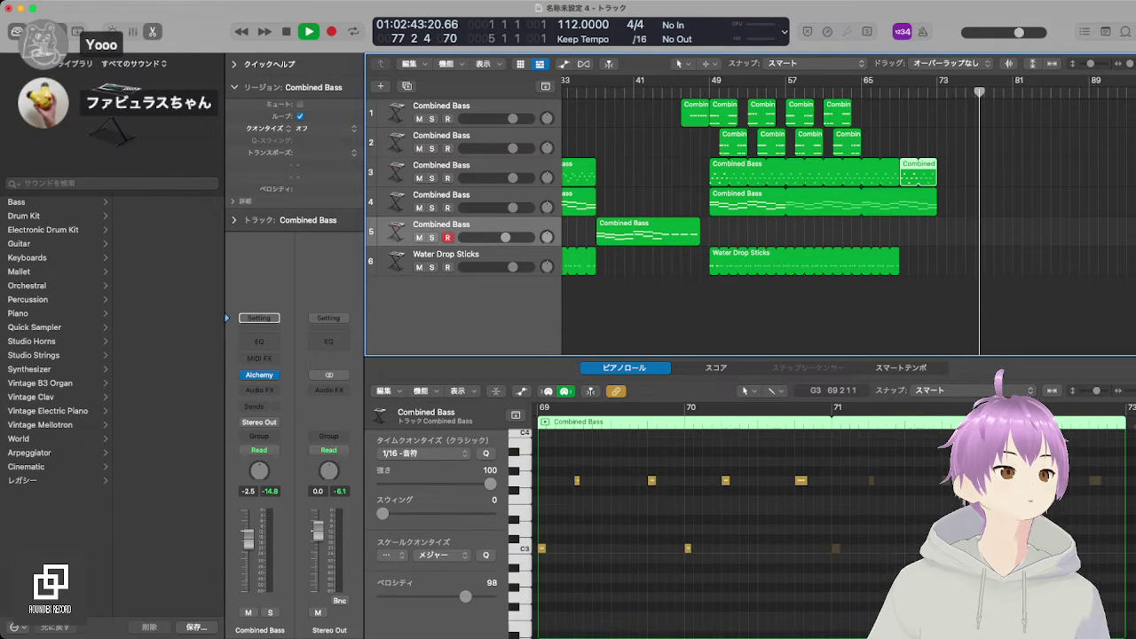
pyautogui.moveTo(577, 476); pyautogui.dragTo(577, 543)
pyautogui.scroll(2, 622, 497)
pyautogui.moveTo(617, 437); pyautogui.dragTo(617, 573)
pyautogui.moveTo(652, 504); pyautogui.dragTo(652, 573)
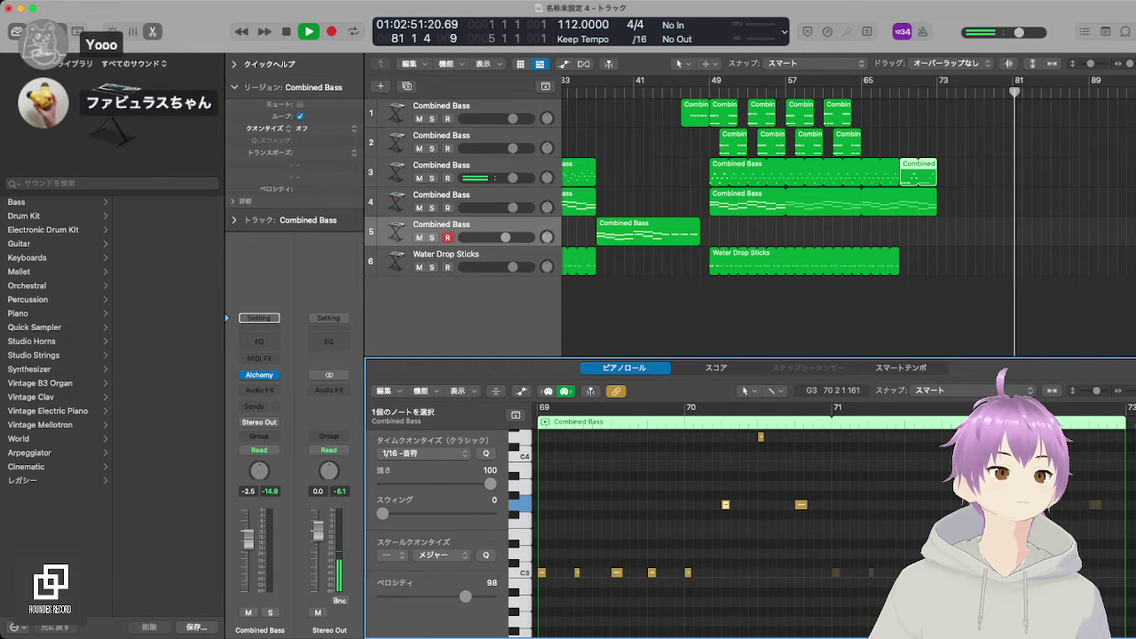
pyautogui.moveTo(726, 504); pyautogui.dragTo(726, 573)
pyautogui.moveTo(761, 437); pyautogui.dragTo(761, 573)
pyautogui.moveTo(801, 504); pyautogui.dragTo(801, 572)
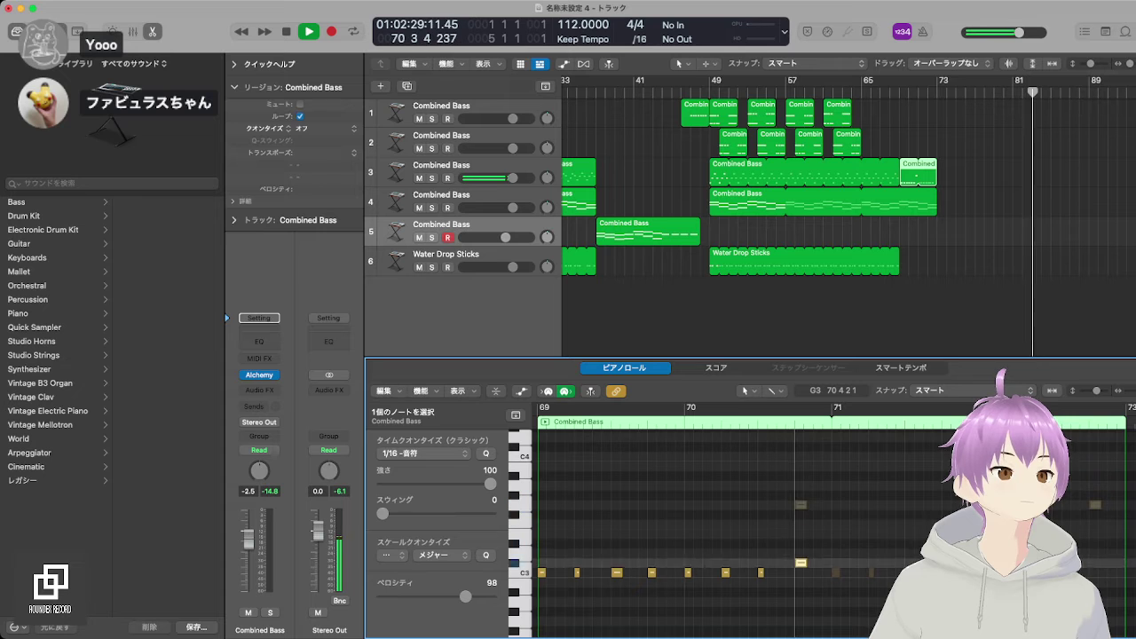
pyautogui.press('space')
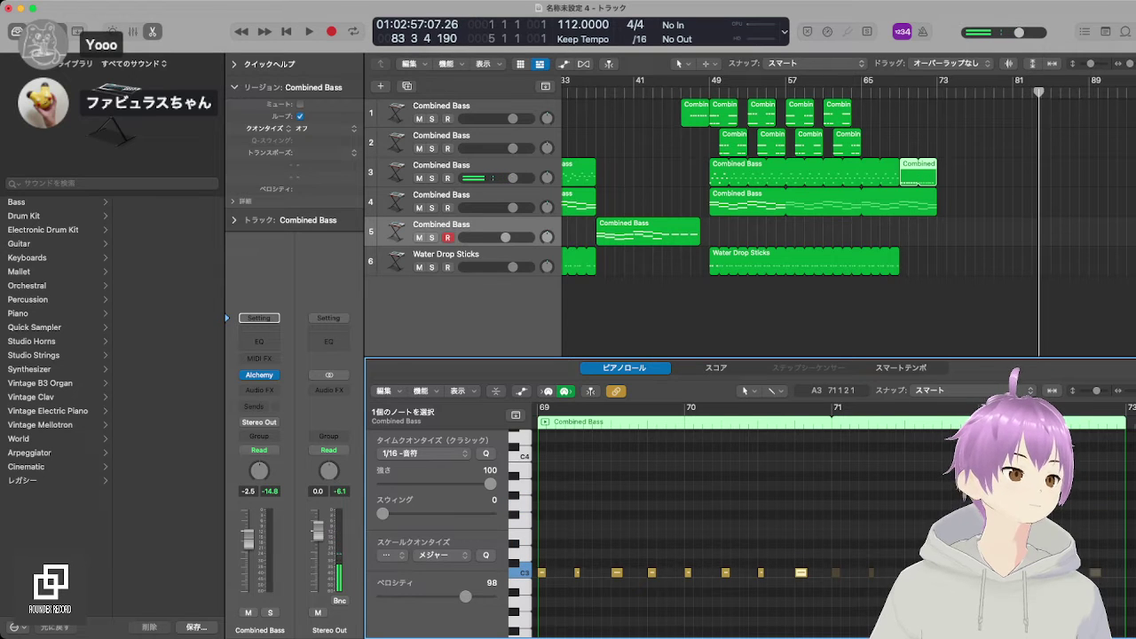
# Step: Play the ending from bar 68 until just past bar 73
pyautogui.scroll(5, 900, 177)
pyautogui.scroll(-4, 900, 178)
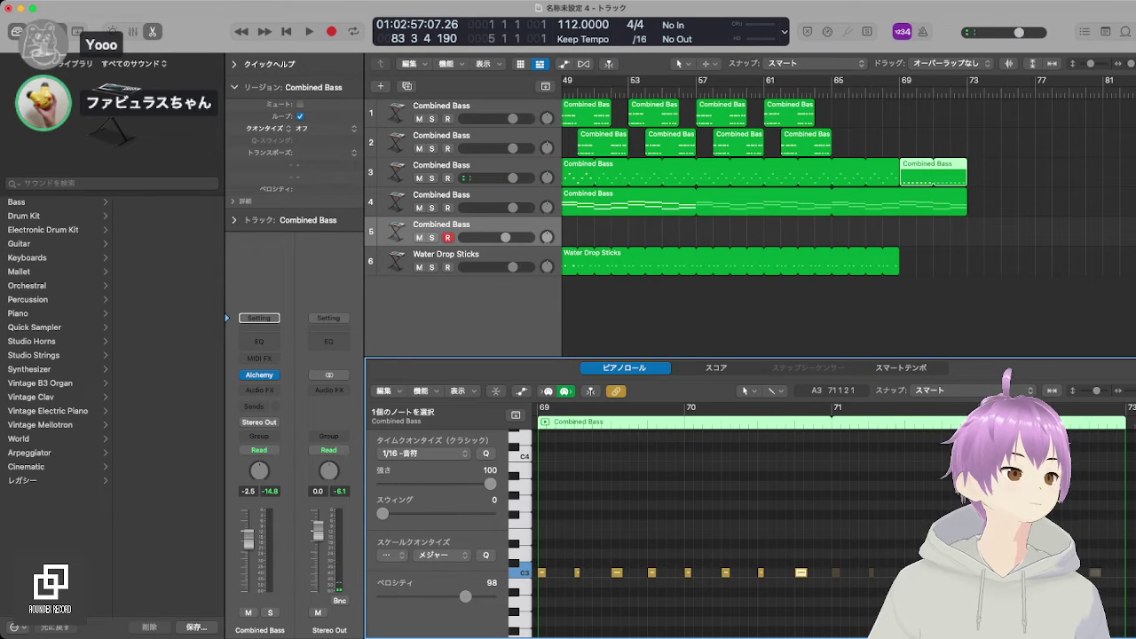
pyautogui.click(882, 92)
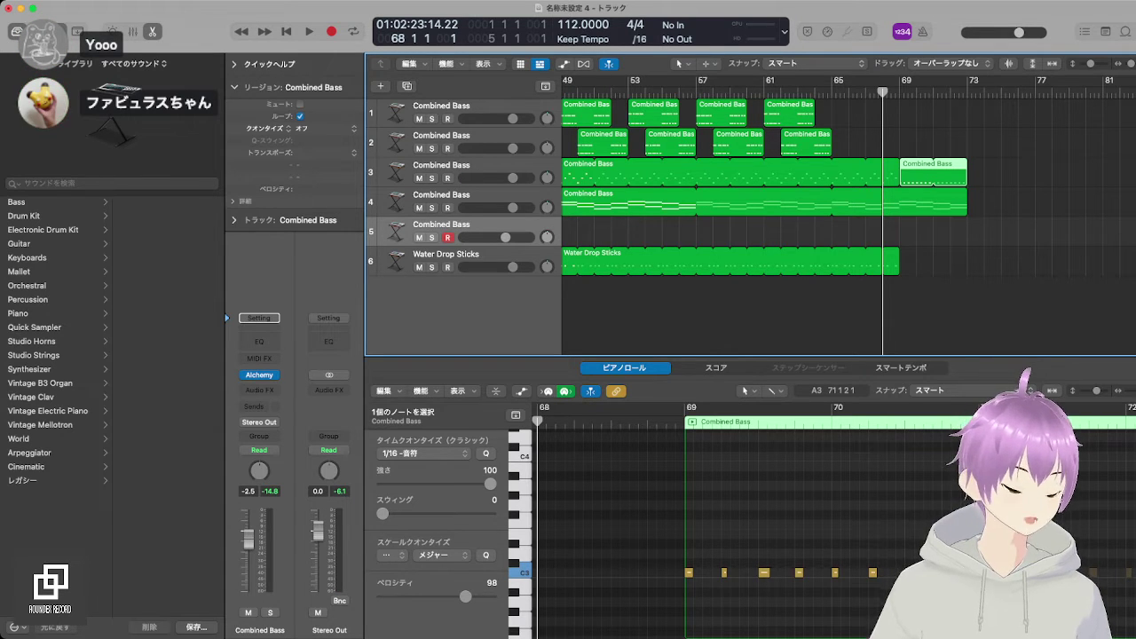
pyautogui.press('space')
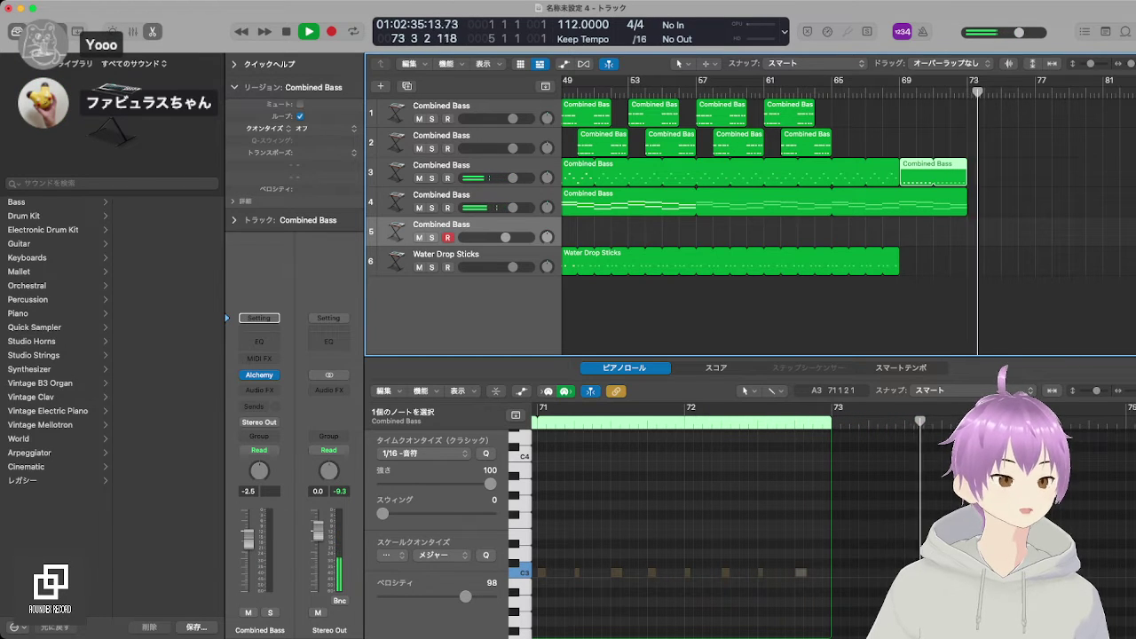
pyautogui.press('space')
# Step: Place the playhead at bar 69 and shorten the project so it ends at bar 74
pyautogui.hscroll(-10, 847, 214)
pyautogui.scroll(-5, 754, 213)
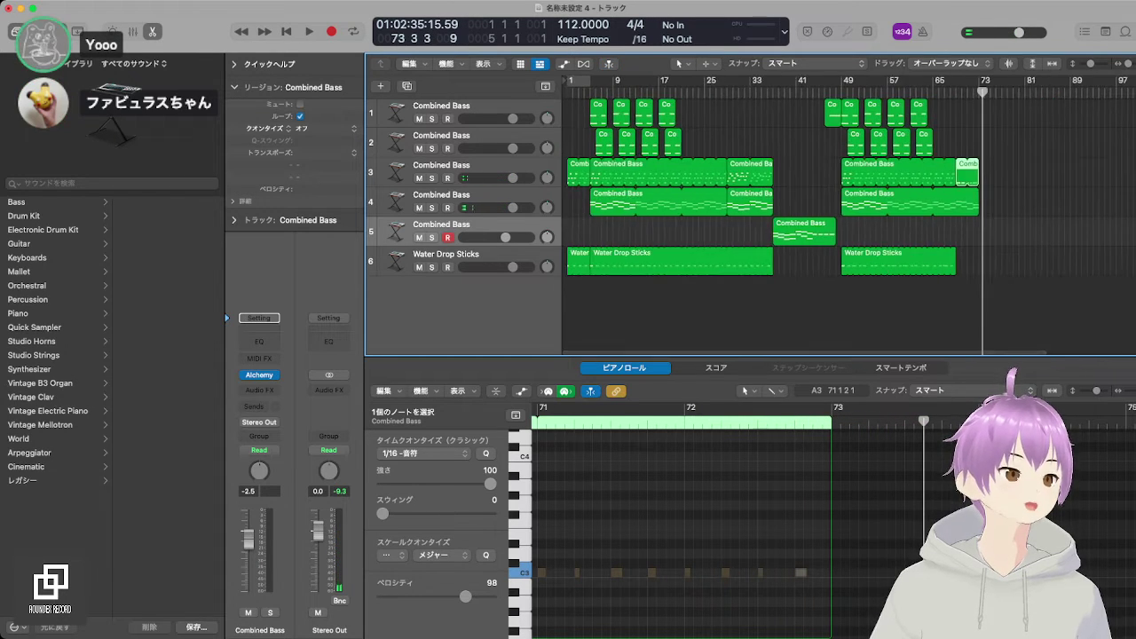
pyautogui.moveTo(983, 93); pyautogui.dragTo(956, 93)
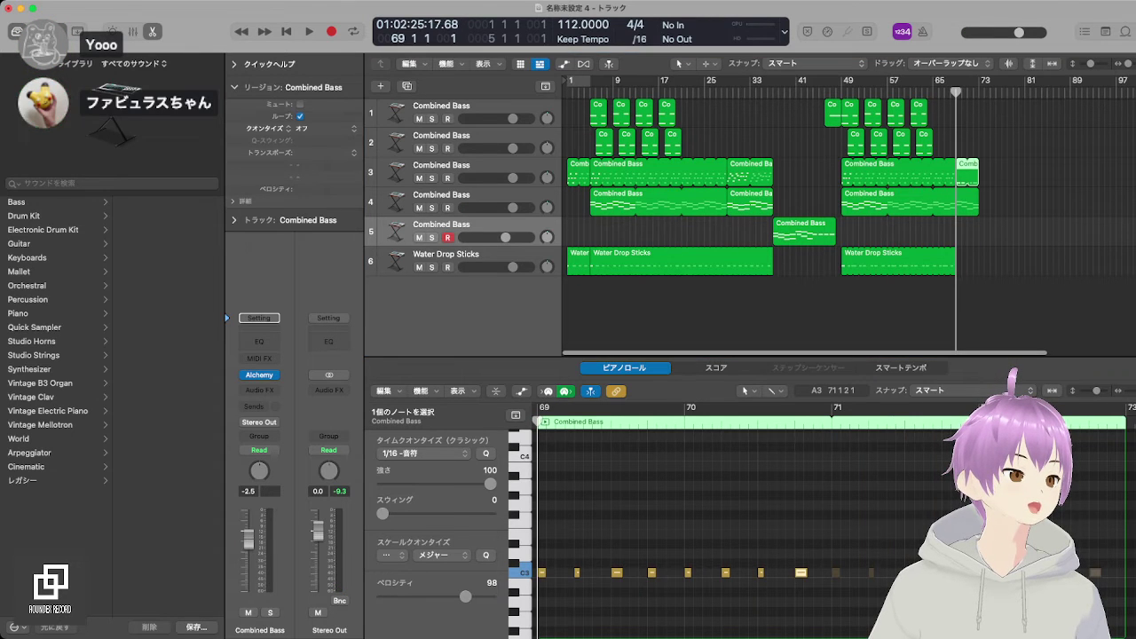
pyautogui.hscroll(5, 761, 213)
pyautogui.moveTo(1132, 81); pyautogui.dragTo(842, 81)
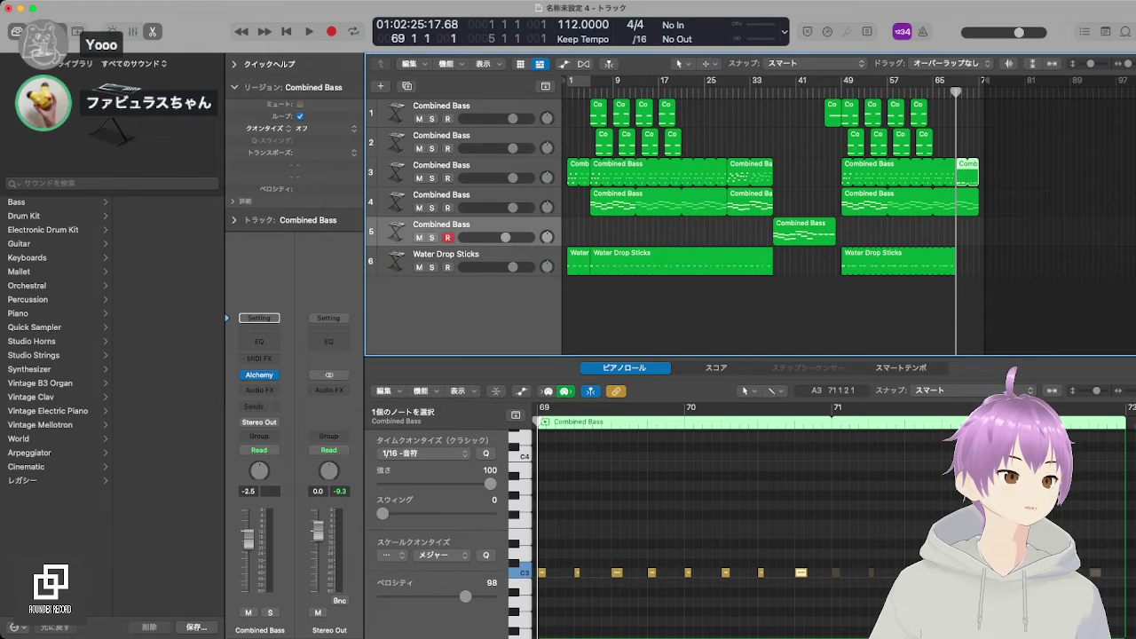
# Step: Return to the project start and duplicate the second track as an empty Alchemy track directly below it
pyautogui.click(444, 137)
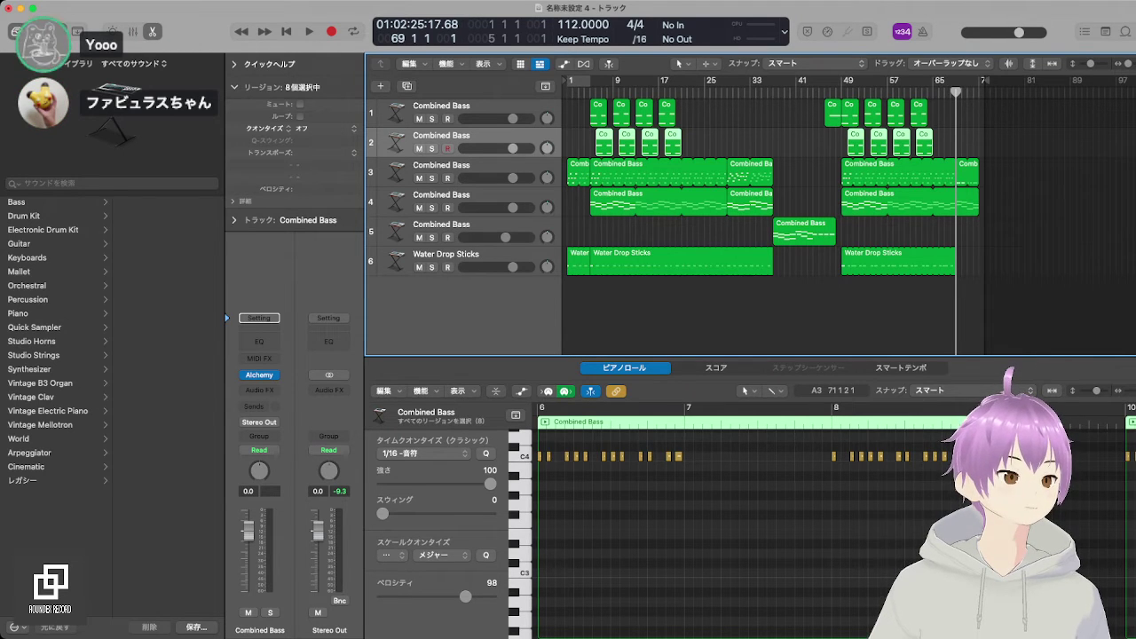
pyautogui.press('Return')
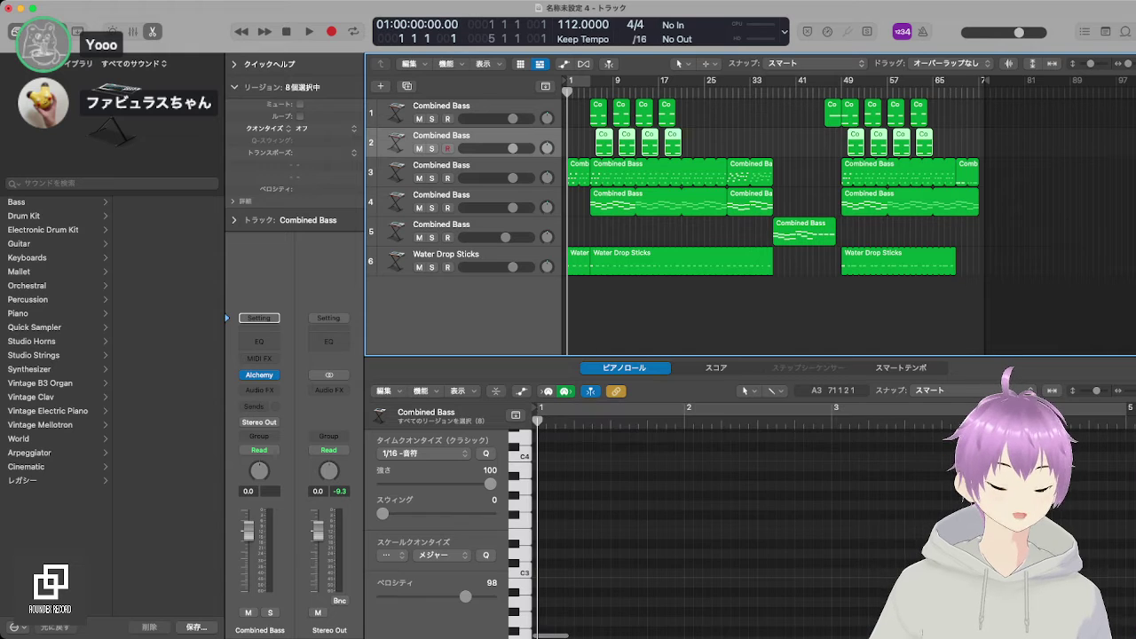
pyautogui.press('super+d')
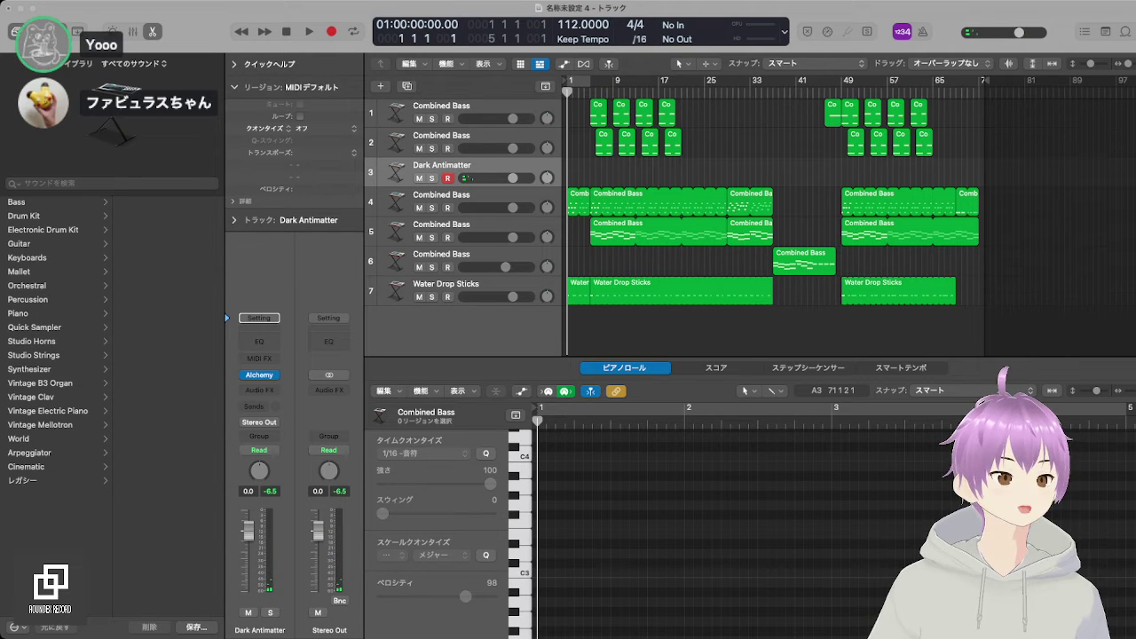
# Step: Audition Alchemy presets on the new third track, from Dusty Strings through Ensemble Ultima, Bizarre Pad and Bizarre Bits to Calliope Echoes
pyautogui.press('Down')
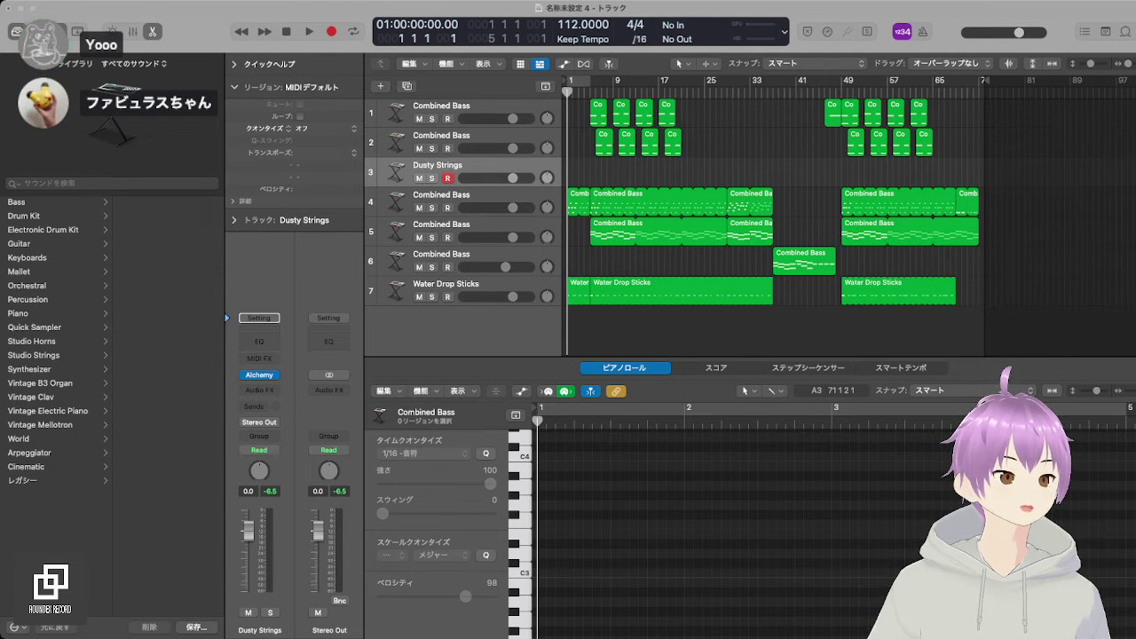
pyautogui.press('Down')
pyautogui.press('Down')
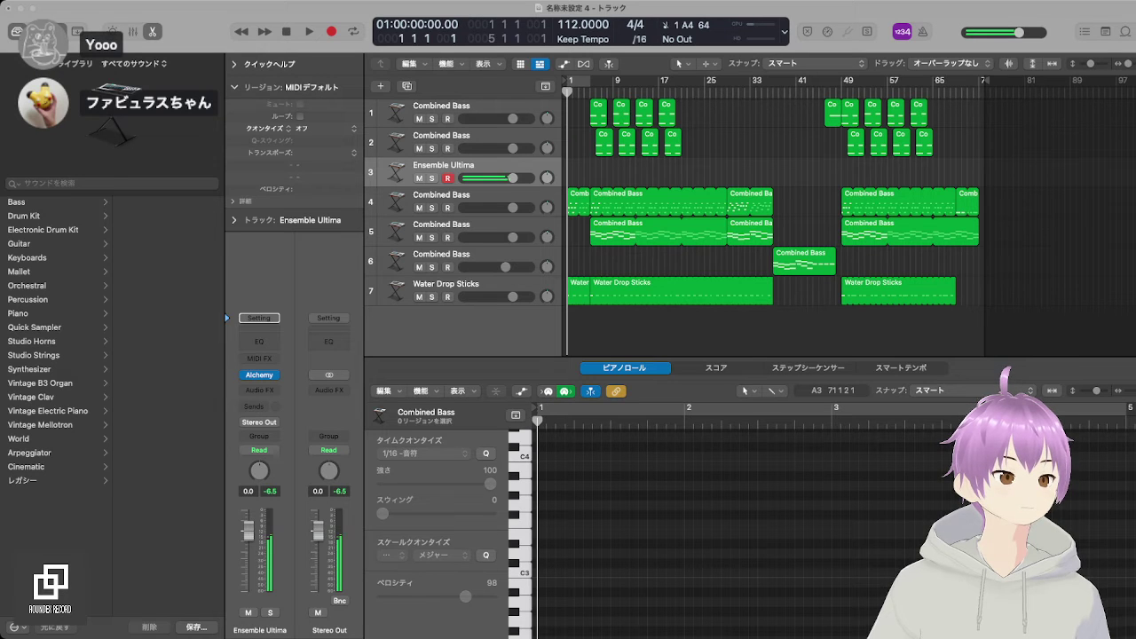
pyautogui.press('Down')
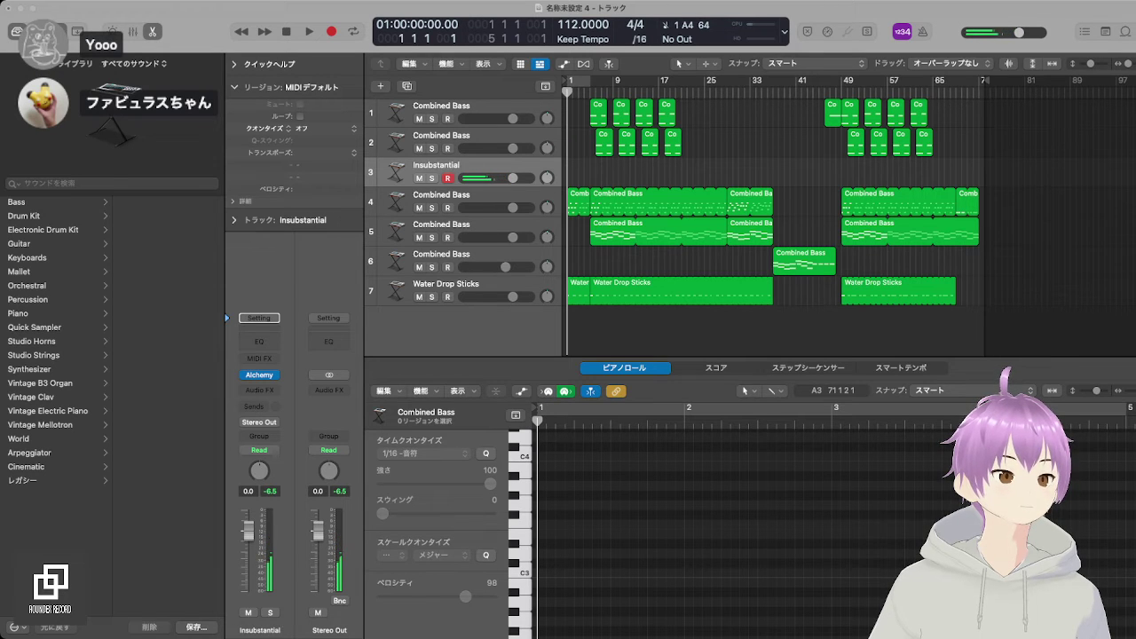
pyautogui.press('Down')
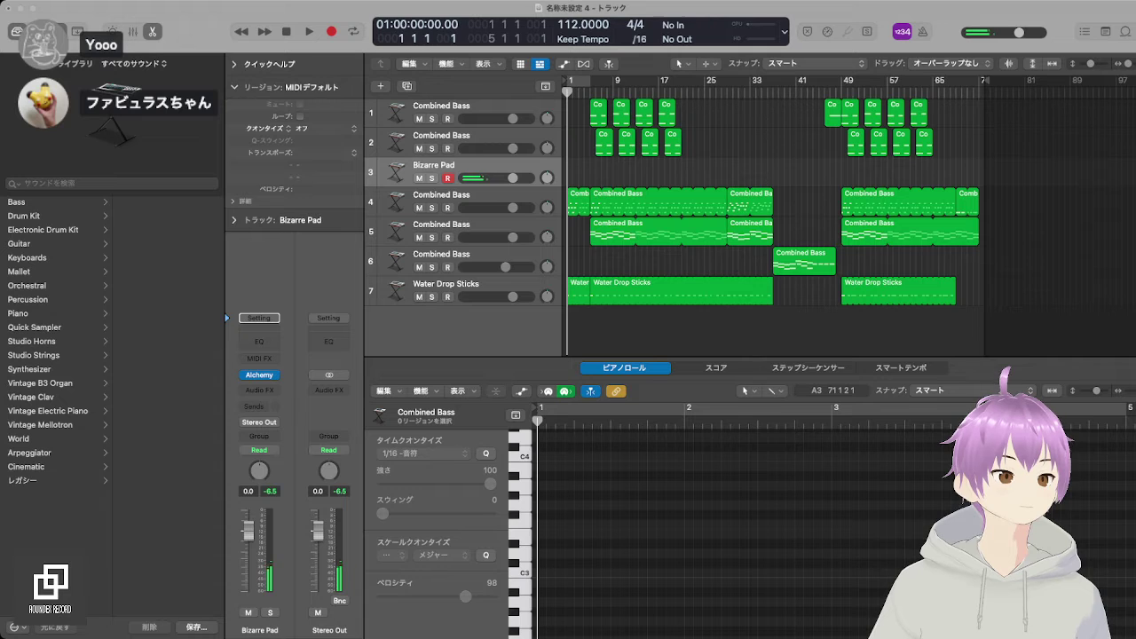
pyautogui.press('Down')
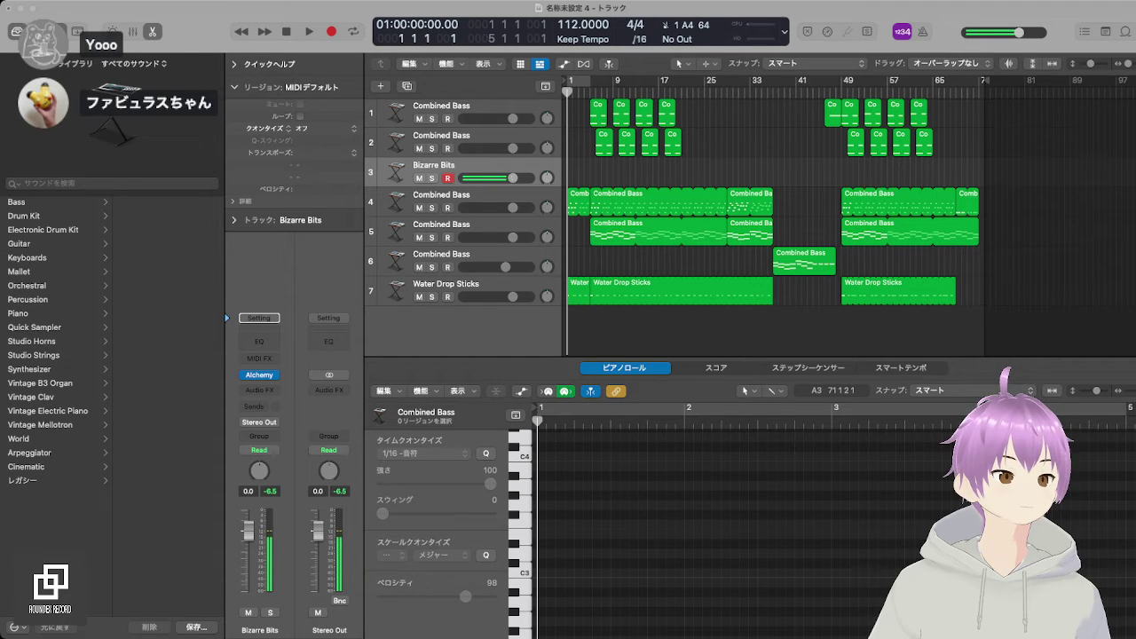
pyautogui.press('Up')
pyautogui.press('Down')
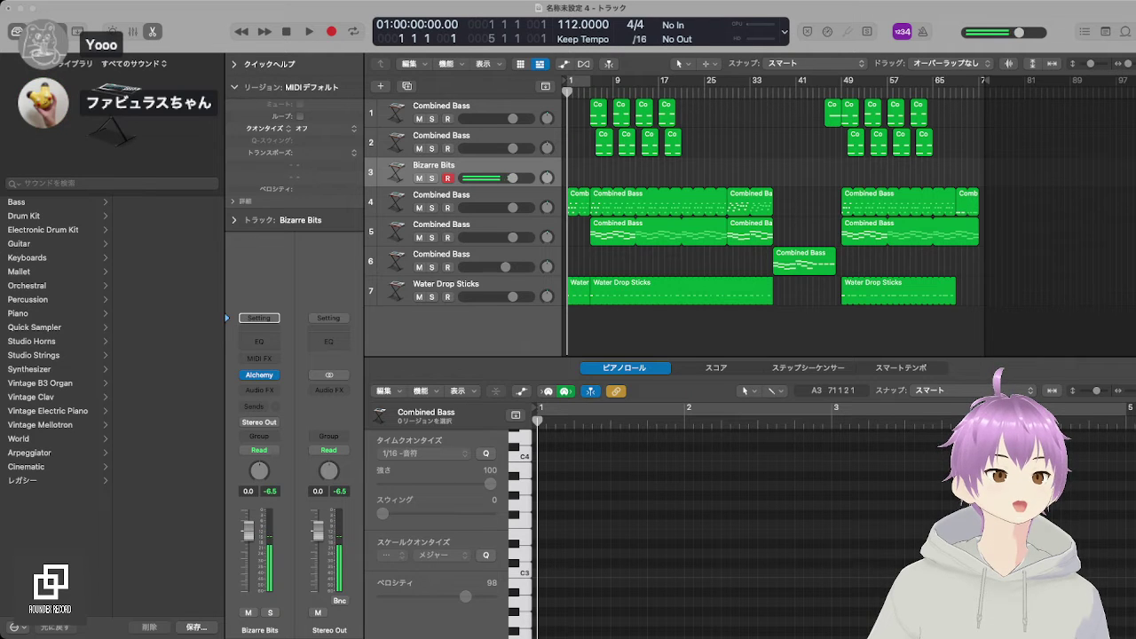
pyautogui.press('Down')
pyautogui.press('Down')
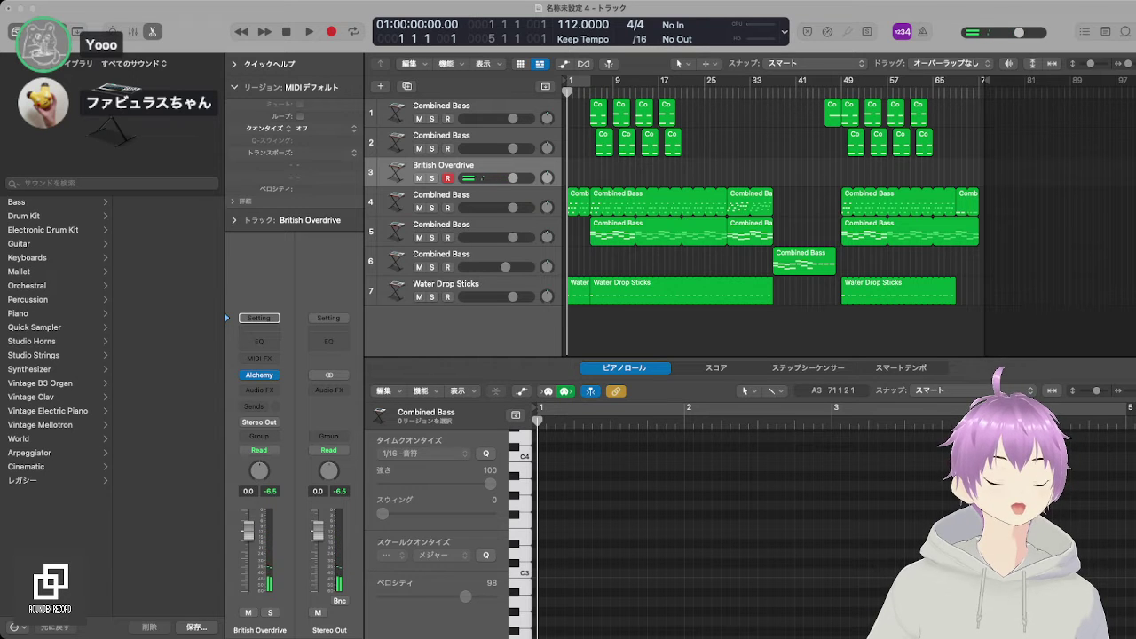
pyautogui.press('Down')
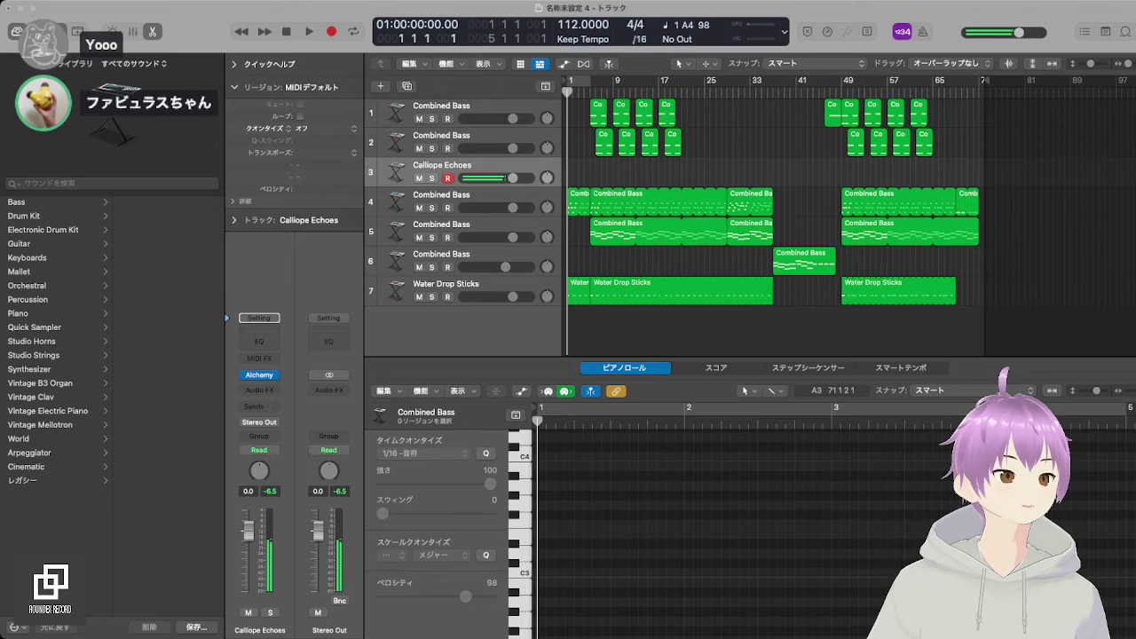
# Step: Audition further Alchemy presets on the third track, including Dream Flutes, Angelic Ghosts, Angelic Waves, Arcadia, Art Shimmer and Asian Song
pyautogui.press('Down')
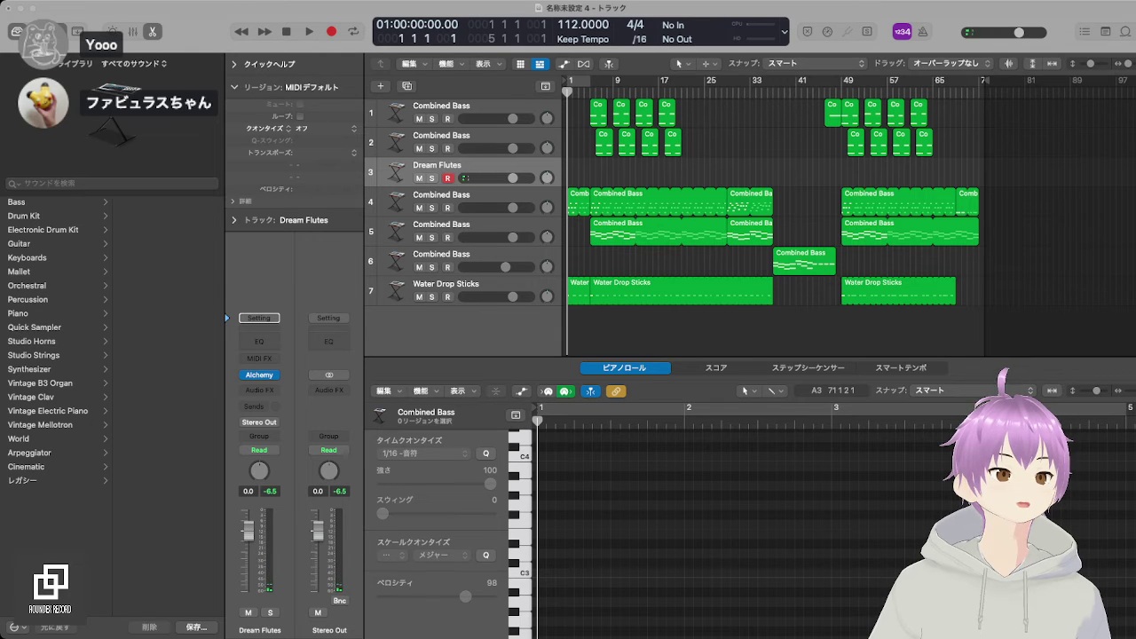
pyautogui.press('Down')
pyautogui.press('Down')
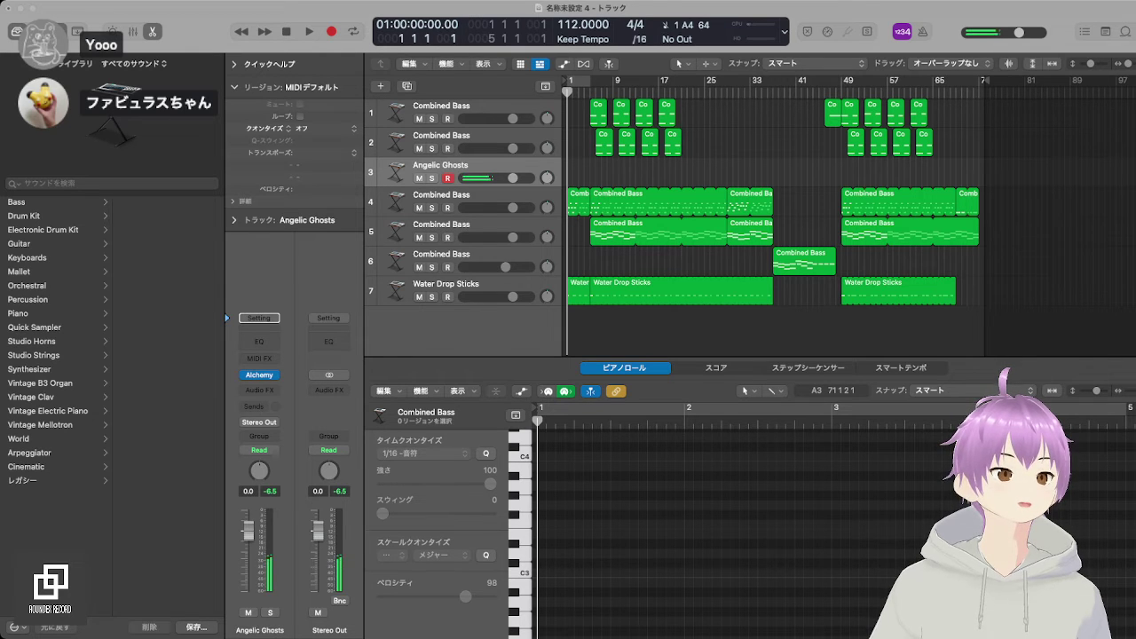
pyautogui.press('Down')
pyautogui.press('Down')
pyautogui.press('Down')
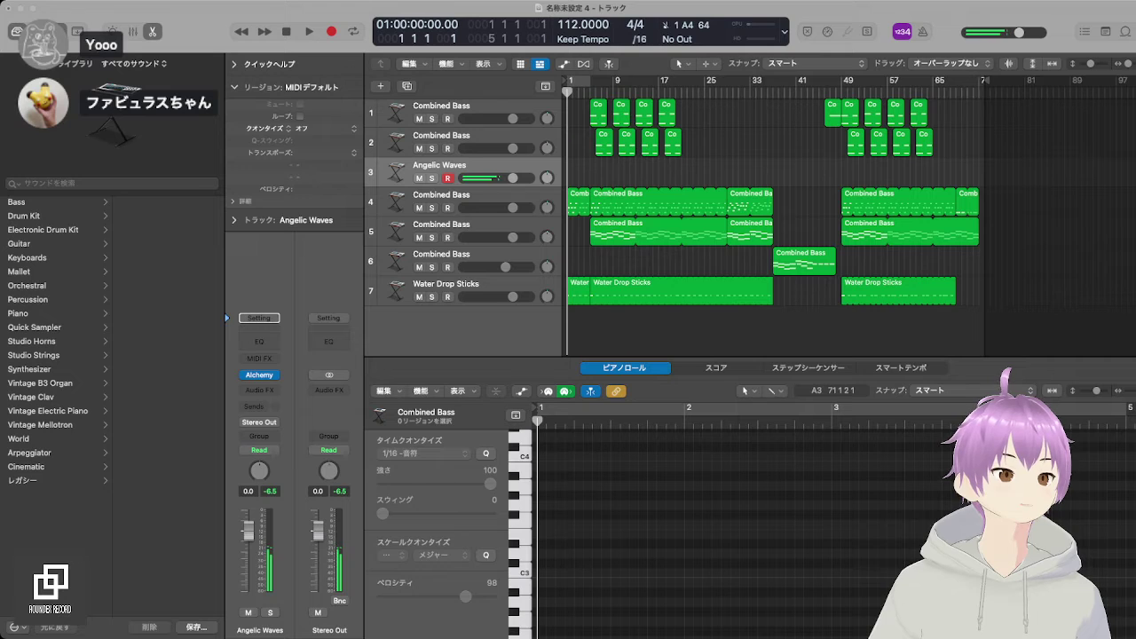
pyautogui.press('Down')
pyautogui.press('Down')
pyautogui.press('Down')
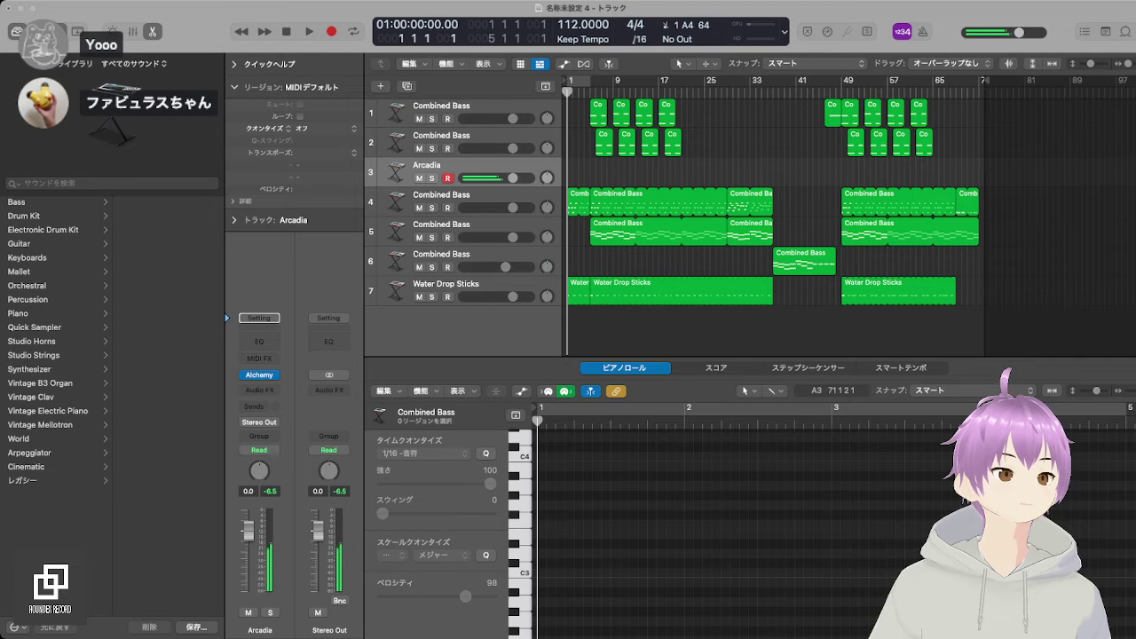
pyautogui.press('Down')
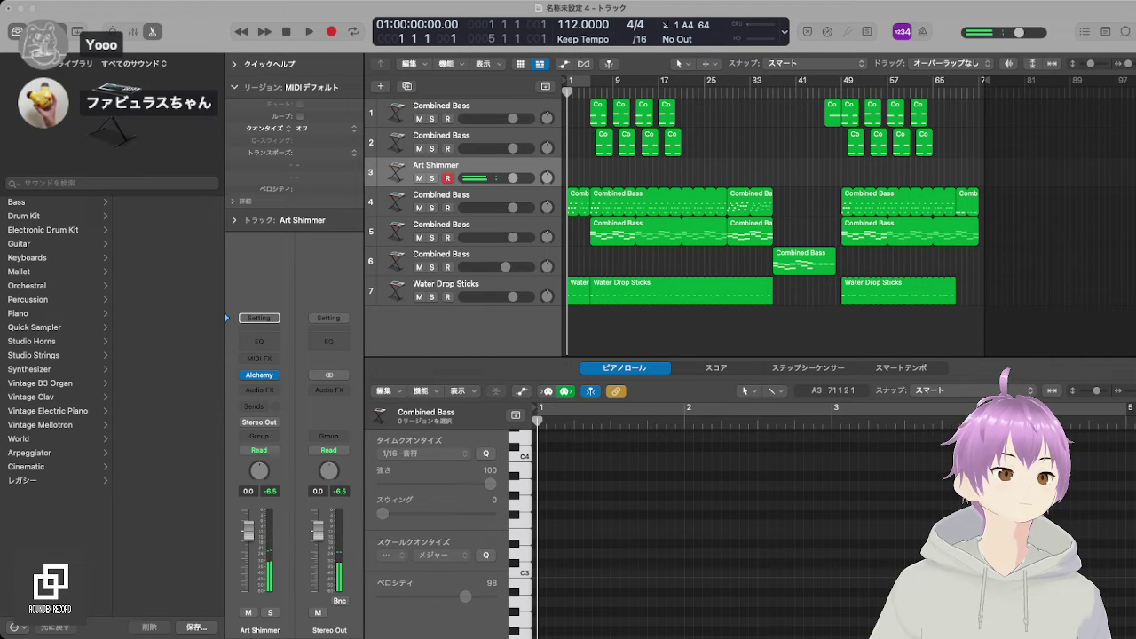
pyautogui.press('Down')
pyautogui.press('Down')
pyautogui.press('Down')
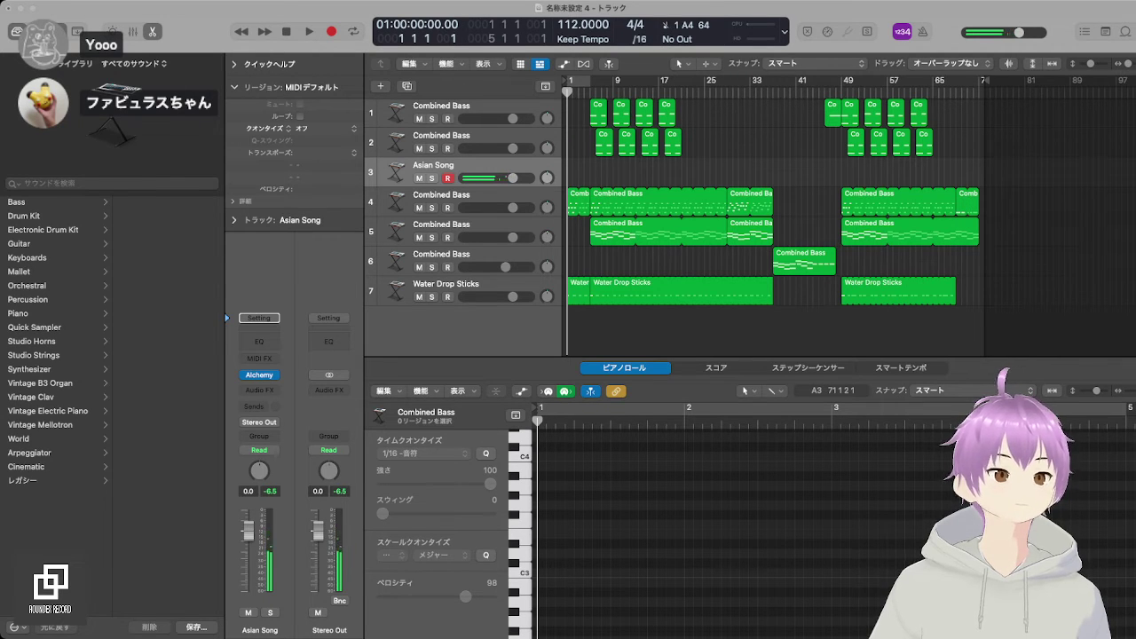
# Step: Audition World Stringed patches on the third track, trying Erhu, Guzheng and Indian Sitar before loading Chinese Ruan Moon Guitar
pyautogui.press('super+Tab')
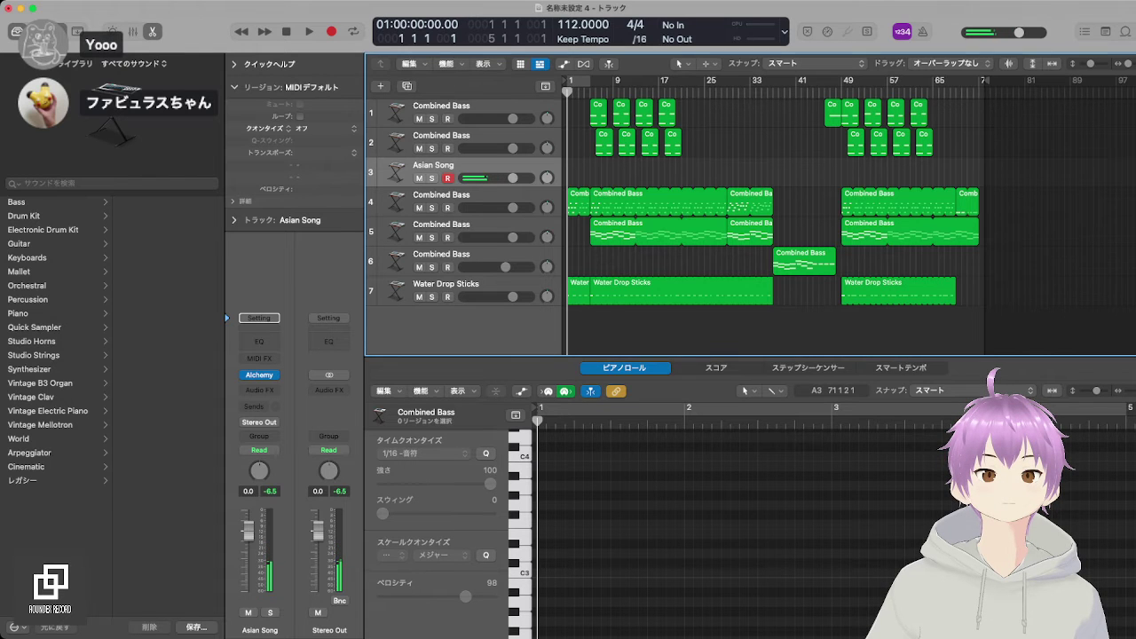
pyautogui.click(55, 438)
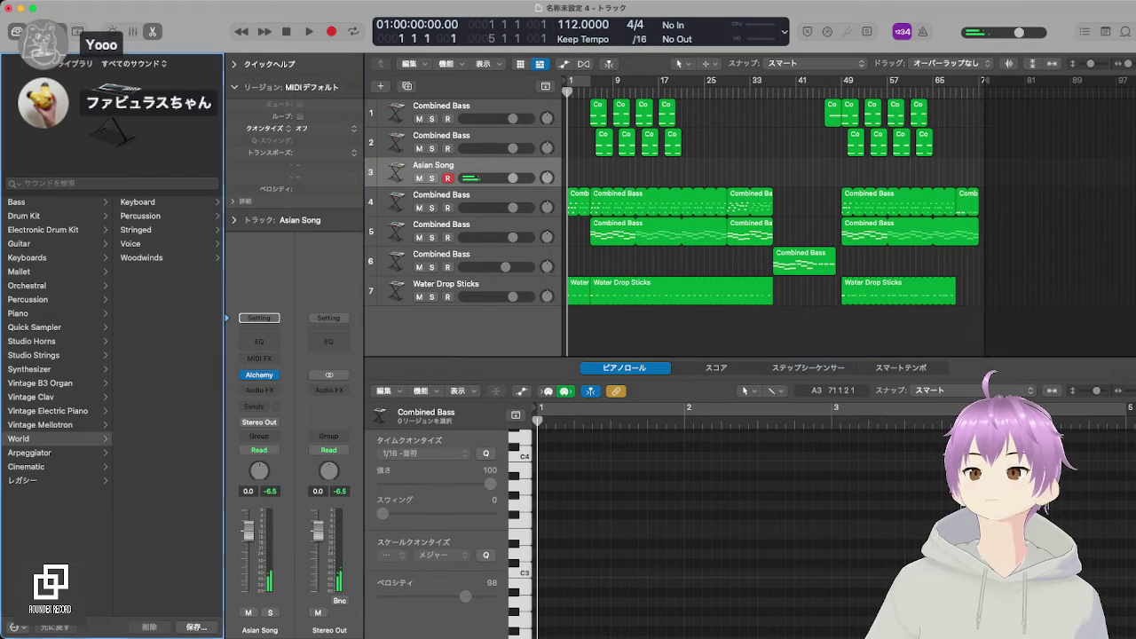
pyautogui.click(131, 244)
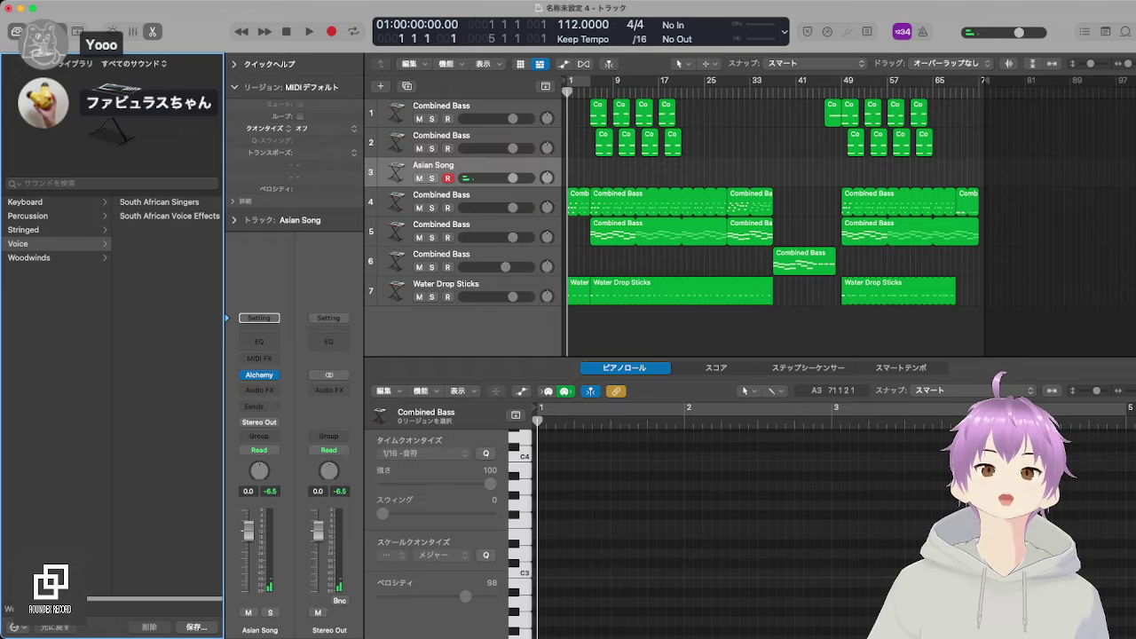
pyautogui.click(55, 230)
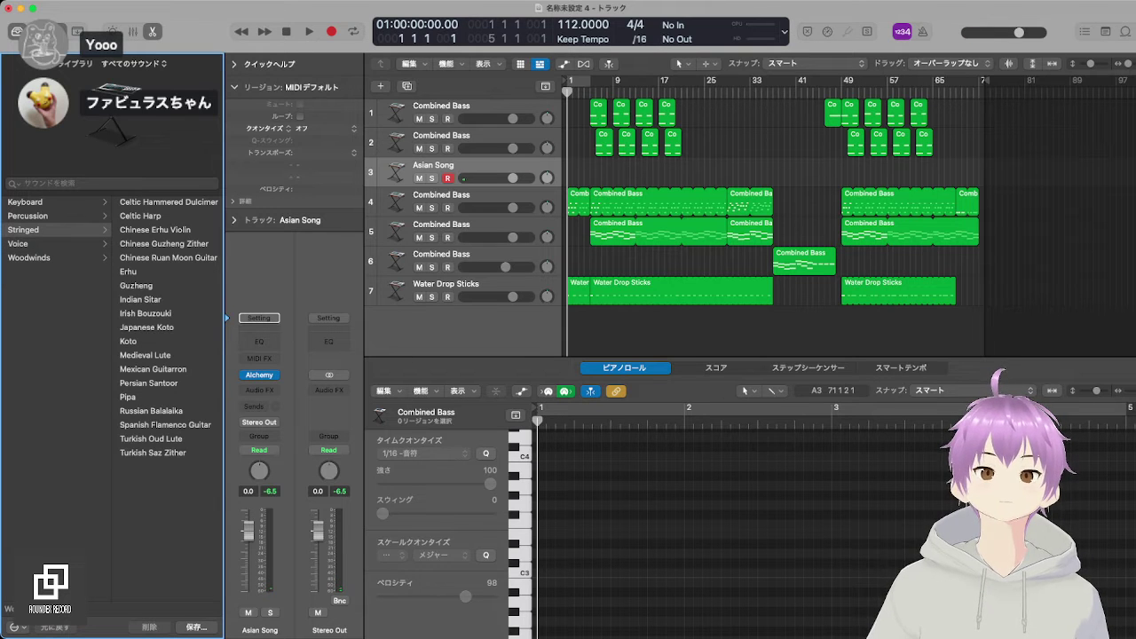
pyautogui.click(128, 271)
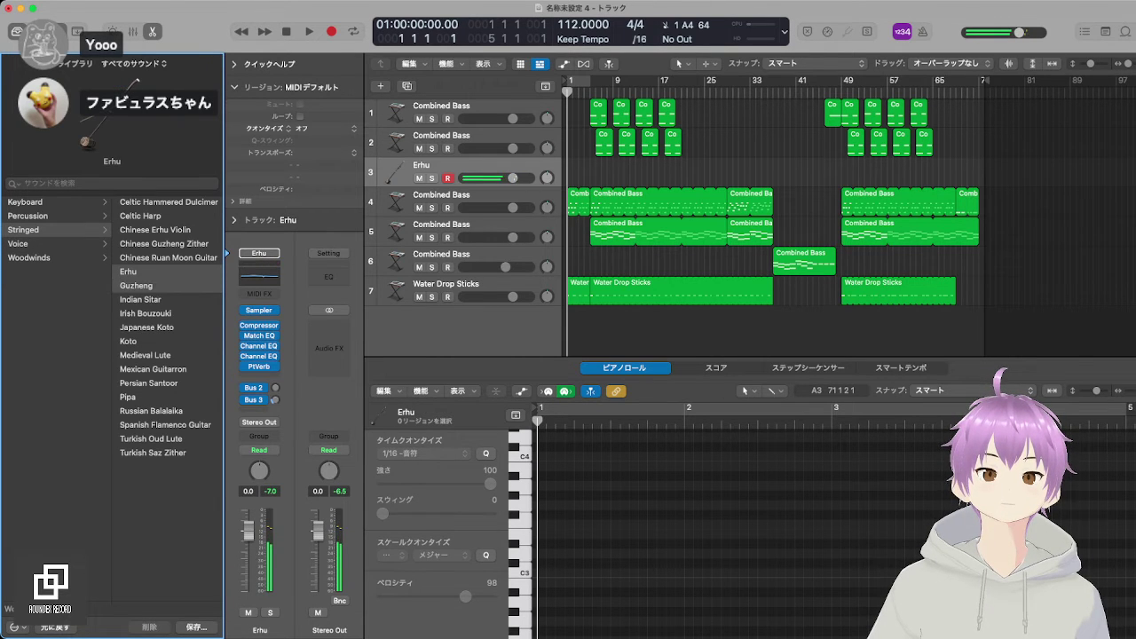
pyautogui.click(136, 286)
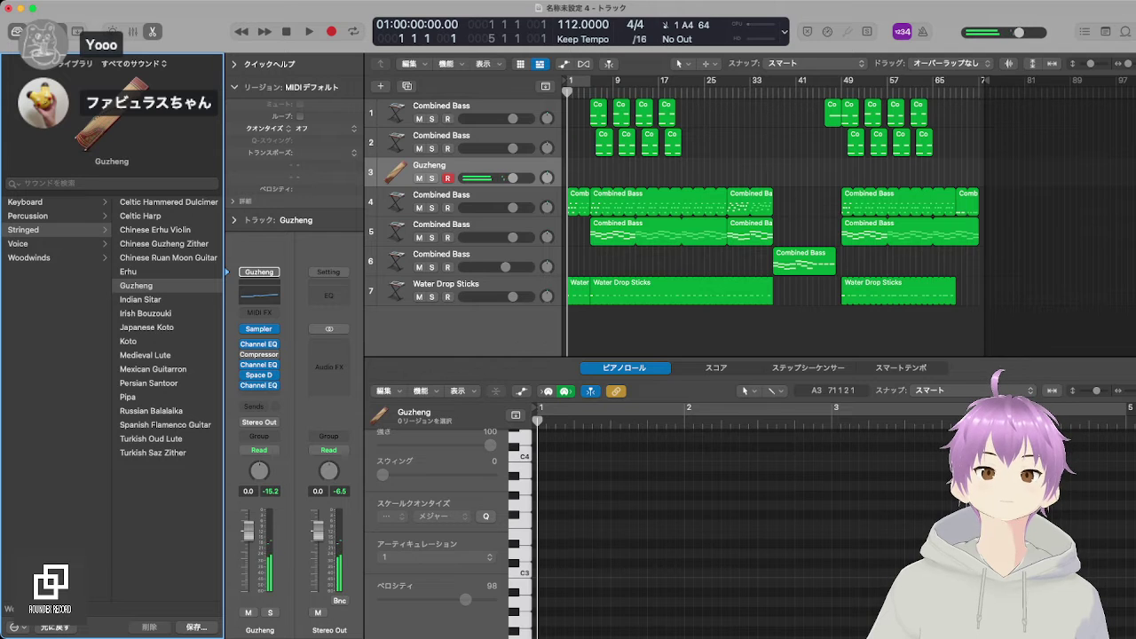
pyautogui.click(140, 300)
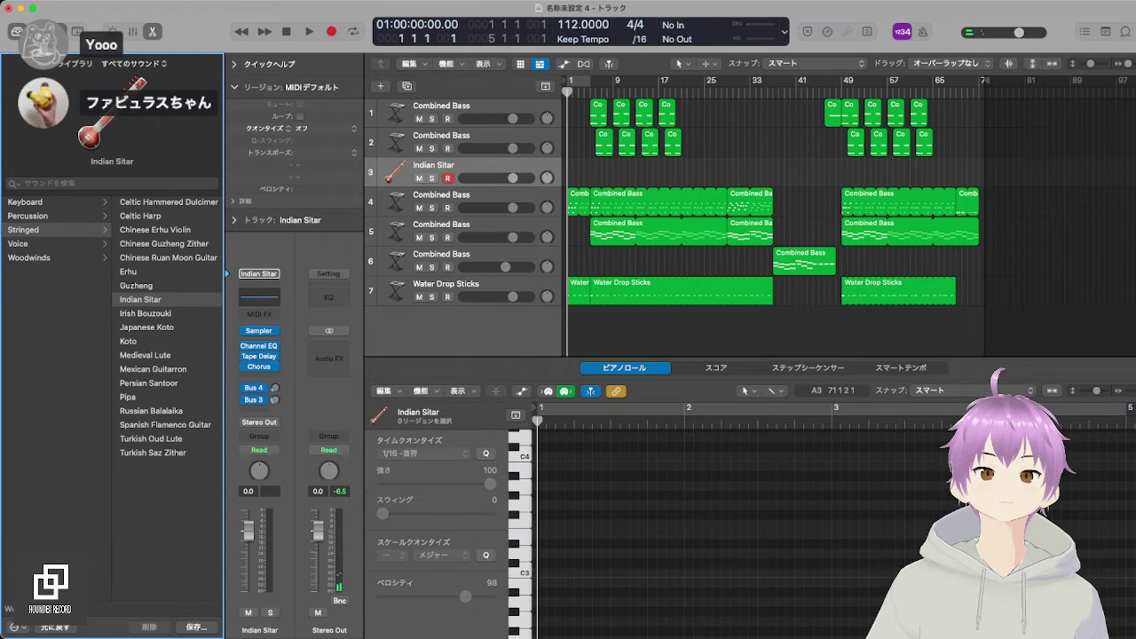
pyautogui.click(168, 257)
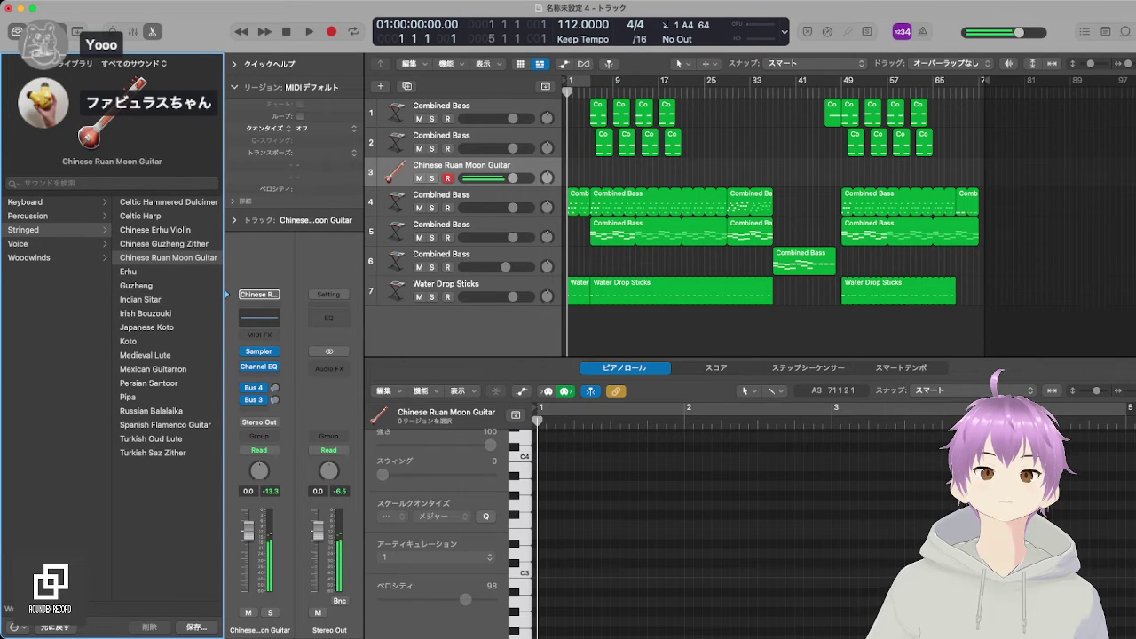
# Step: Audition World Woodwinds patches on the third track: Chinese Xiao Flute, Chinese Dizi Flute, Celtic Tin Whistle, Indian Bansuri Flute and Japanese Shakuhachi Flute
pyautogui.click(30, 257)
pyautogui.click(153, 230)
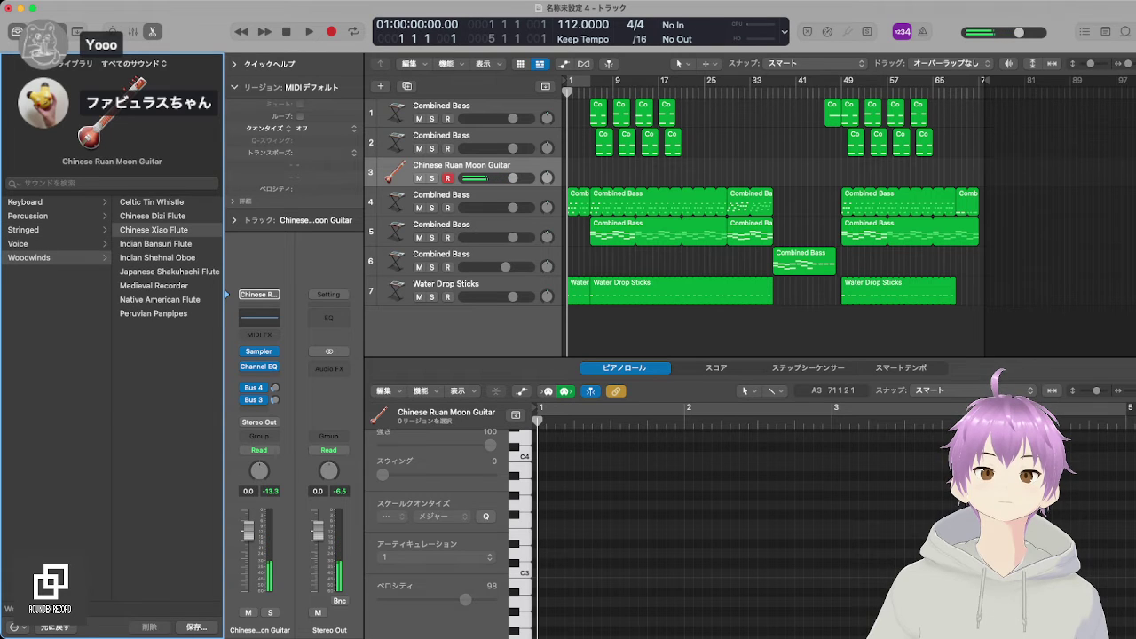
pyautogui.click(152, 215)
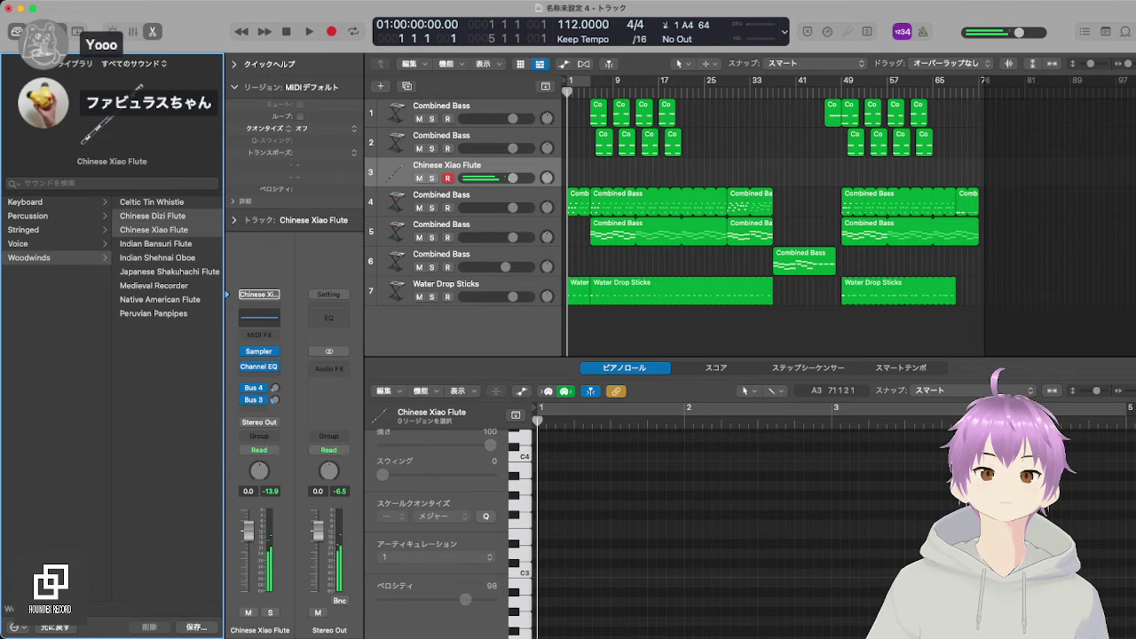
pyautogui.press('Up')
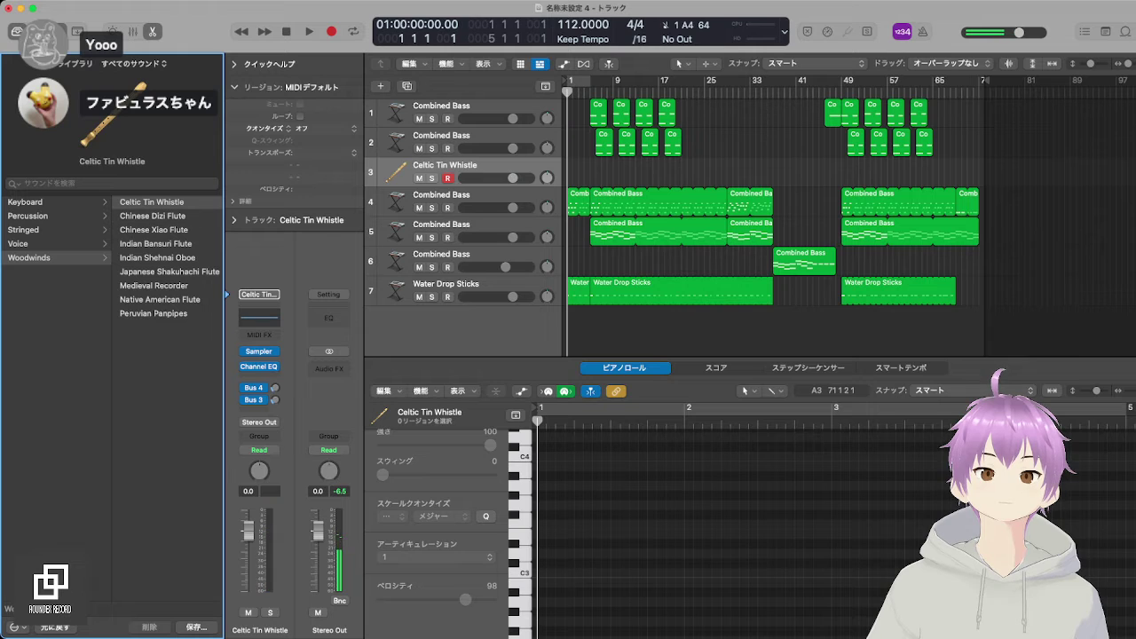
pyautogui.click(156, 243)
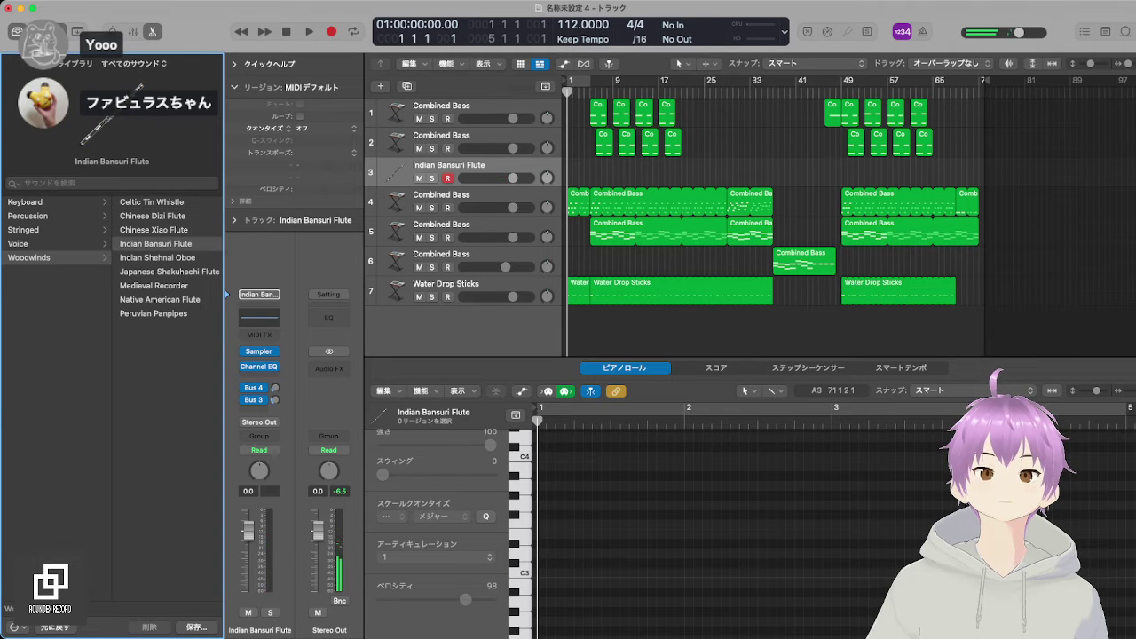
pyautogui.click(169, 272)
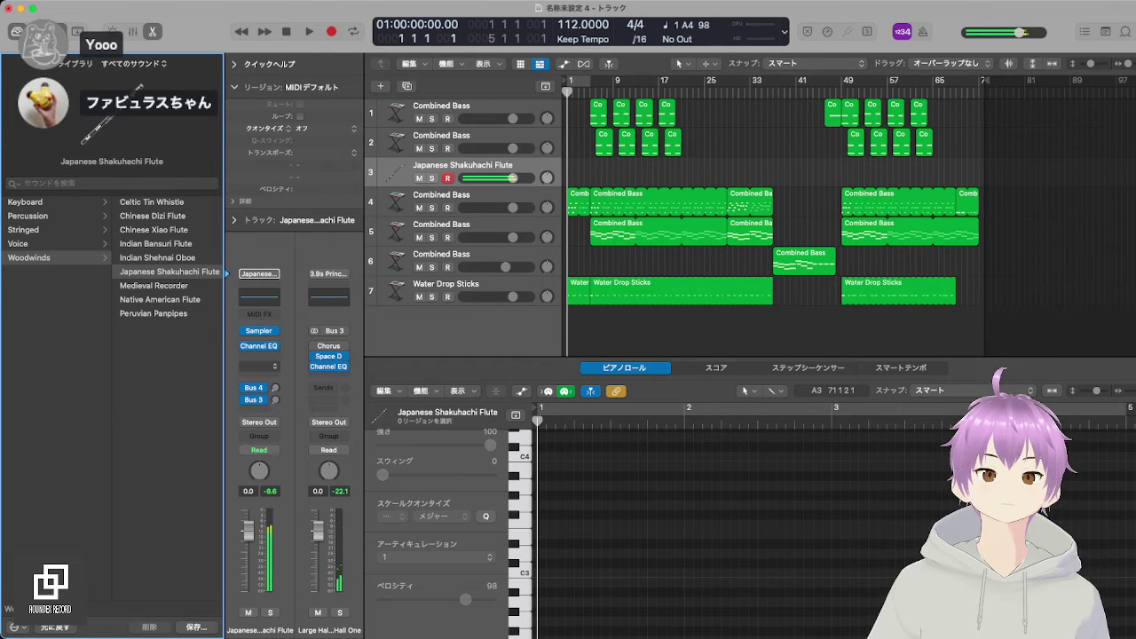
# Step: Audition further Woodwinds patches on the third track, including Medieval Recorder, Native American Flute, Peruvian Panpipes and Indian Shehnai Oboe
pyautogui.click(153, 286)
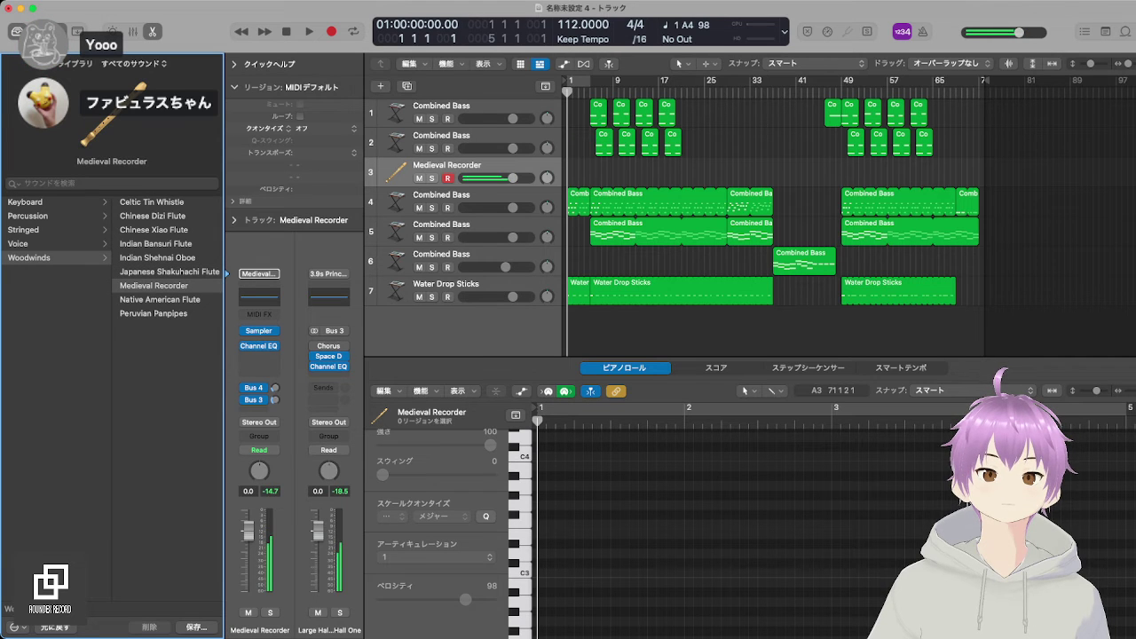
pyautogui.click(159, 300)
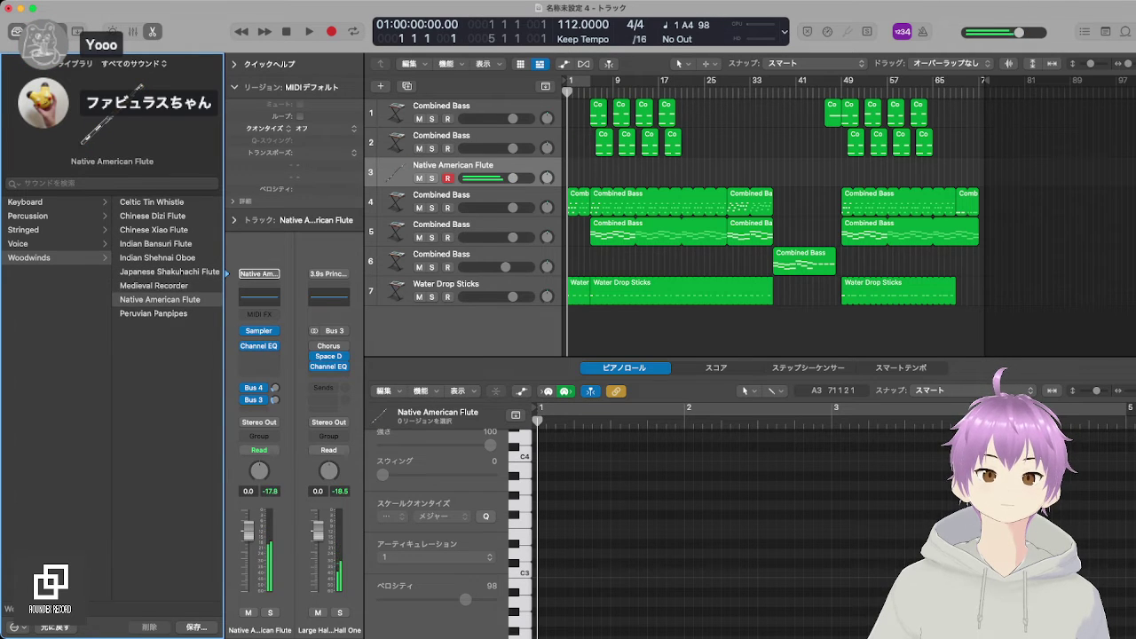
pyautogui.click(154, 313)
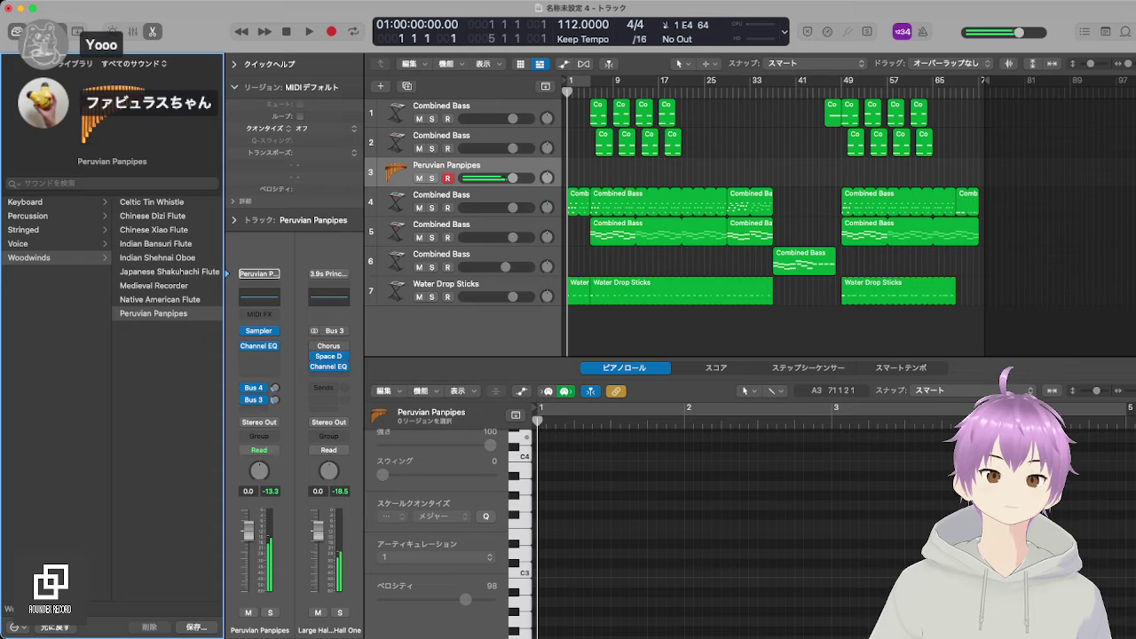
pyautogui.click(160, 299)
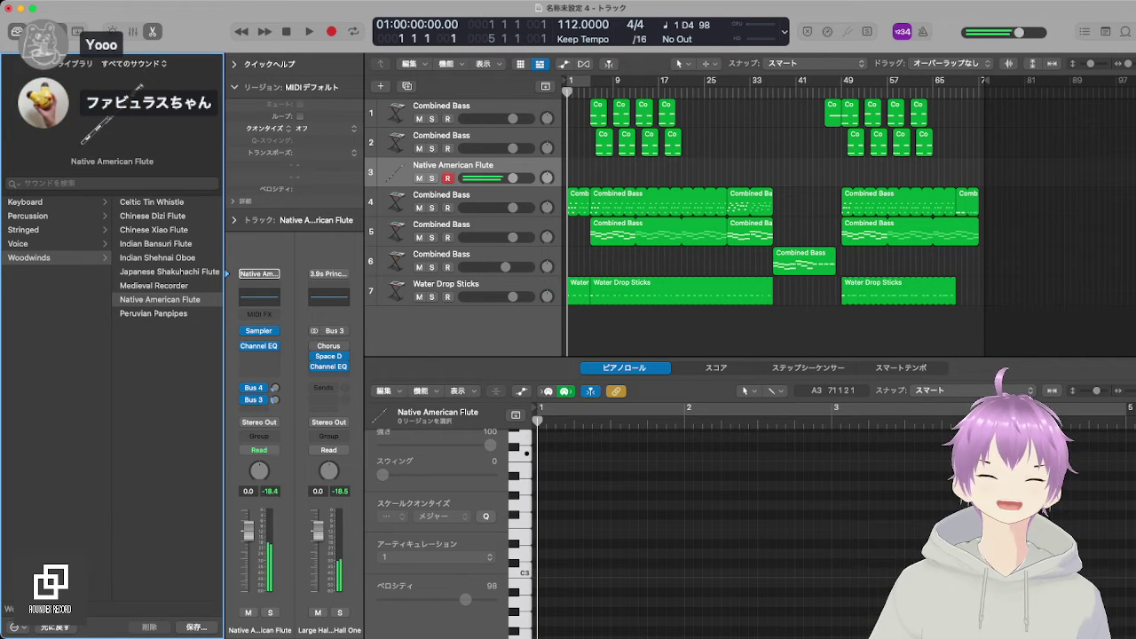
pyautogui.click(153, 286)
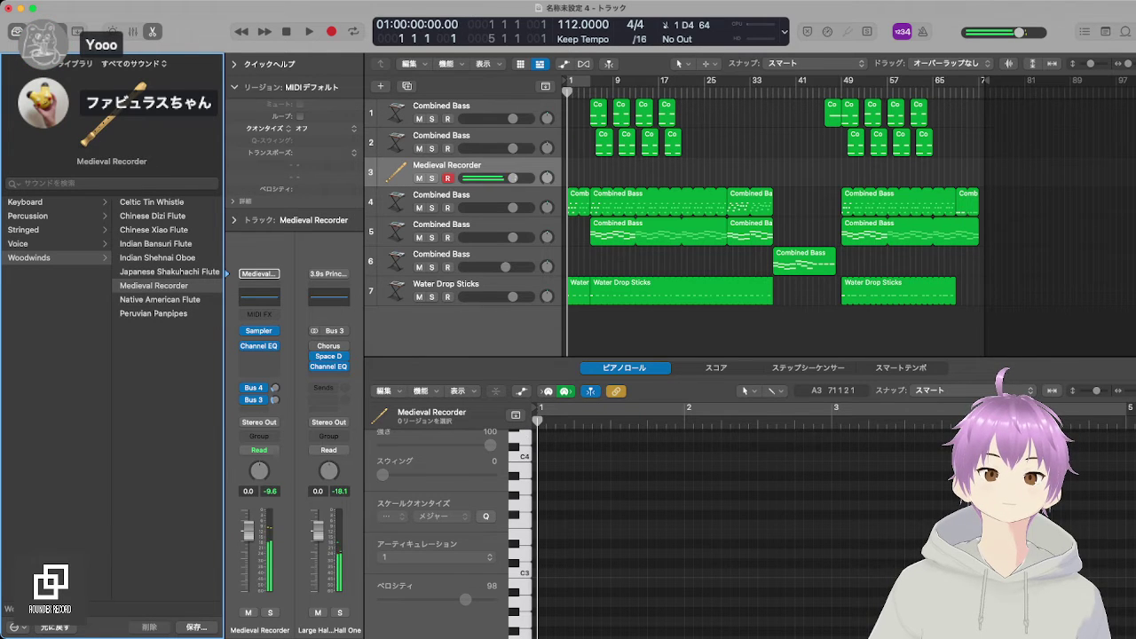
pyautogui.click(157, 258)
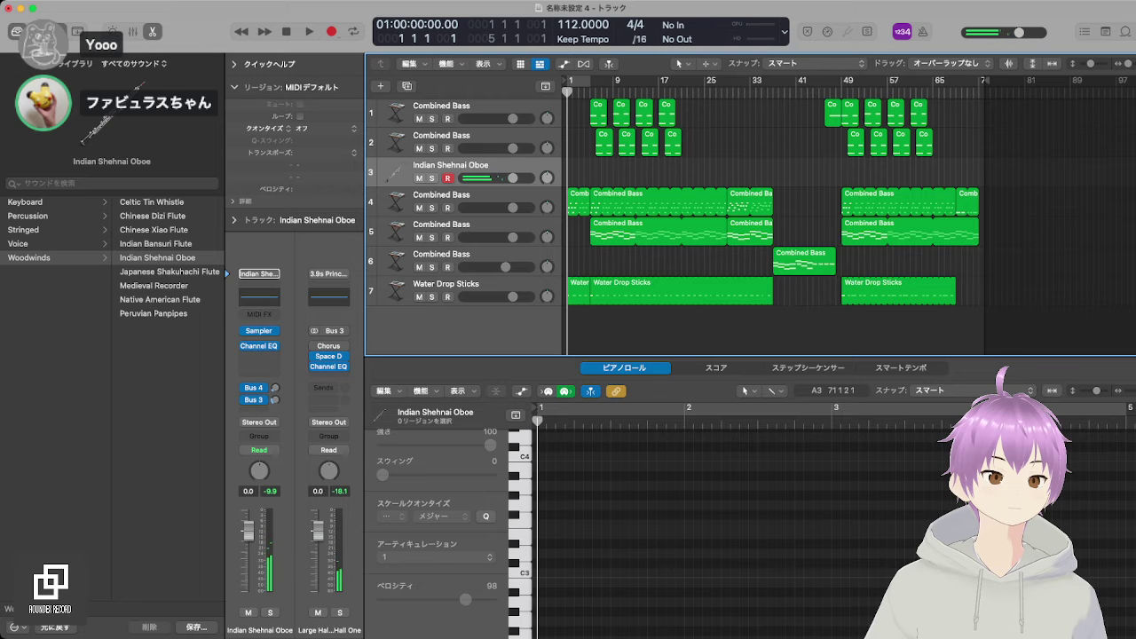
pyautogui.press('r')
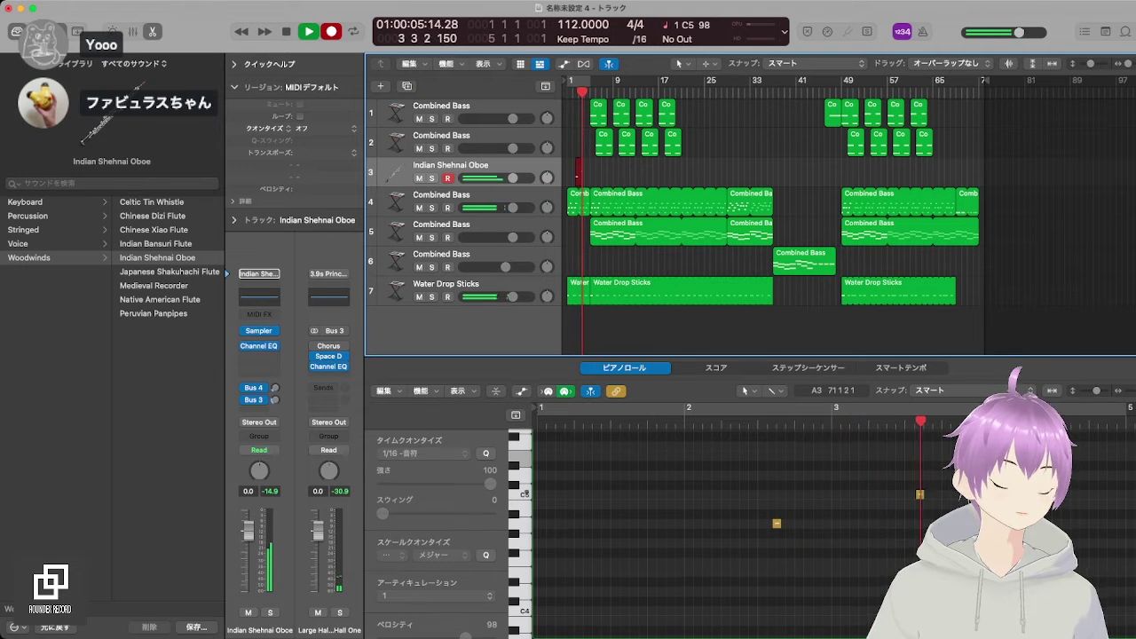
pyautogui.press('space')
pyautogui.press('Delete')
# Step: Play the arrangement and load the Japanese Shakuhachi Flute patch on the third track while trying melodies over it
pyautogui.press('space')
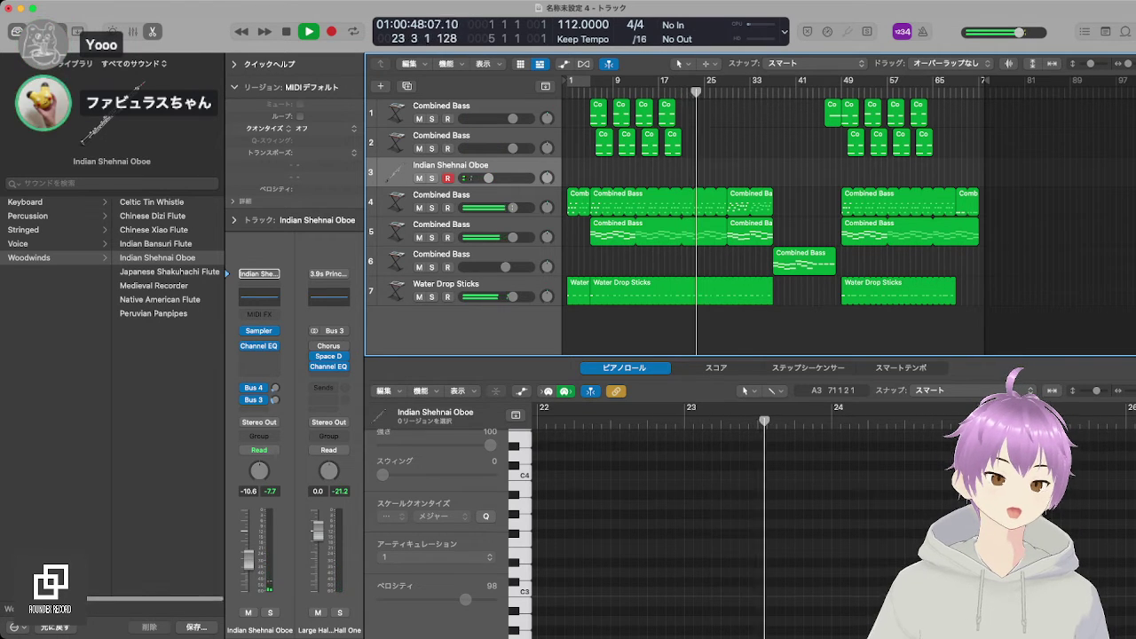
pyautogui.click(169, 271)
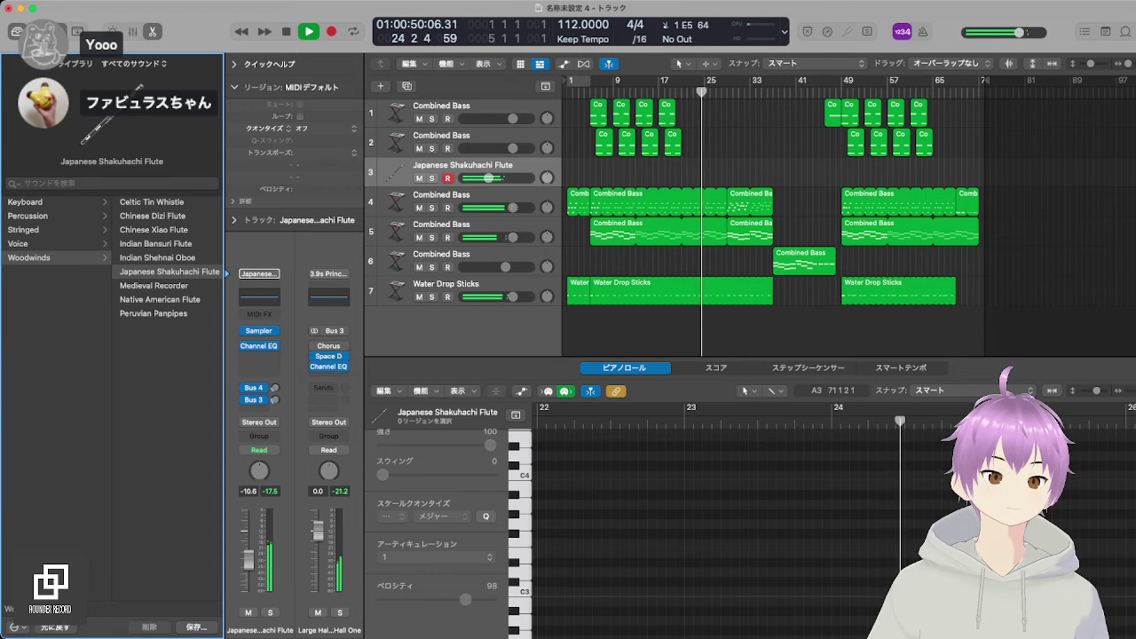
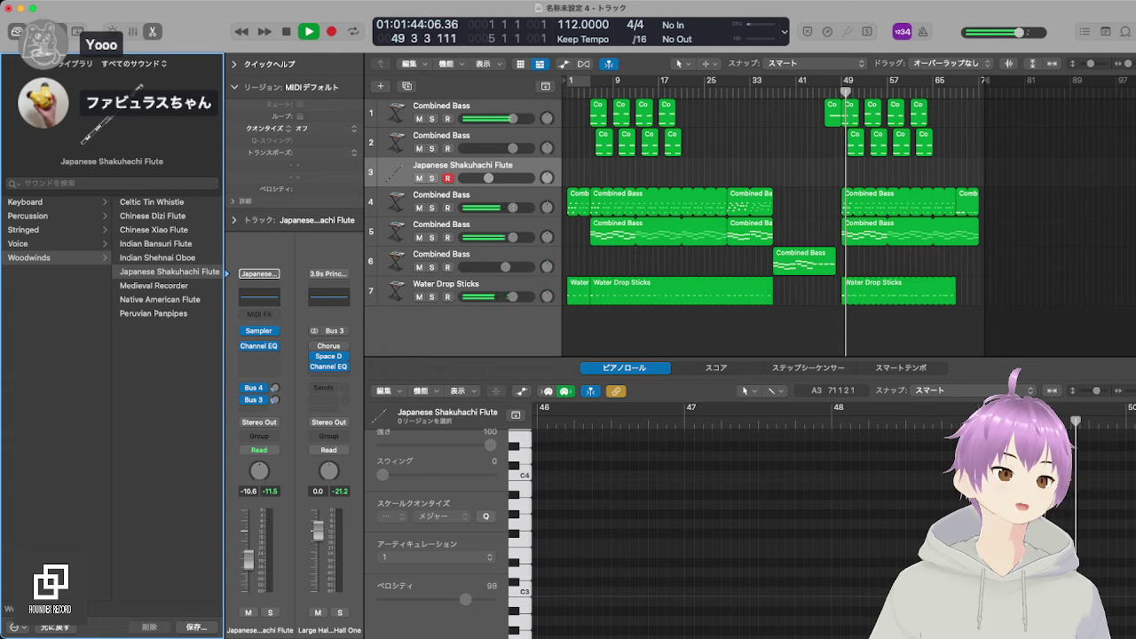
pyautogui.press('space')
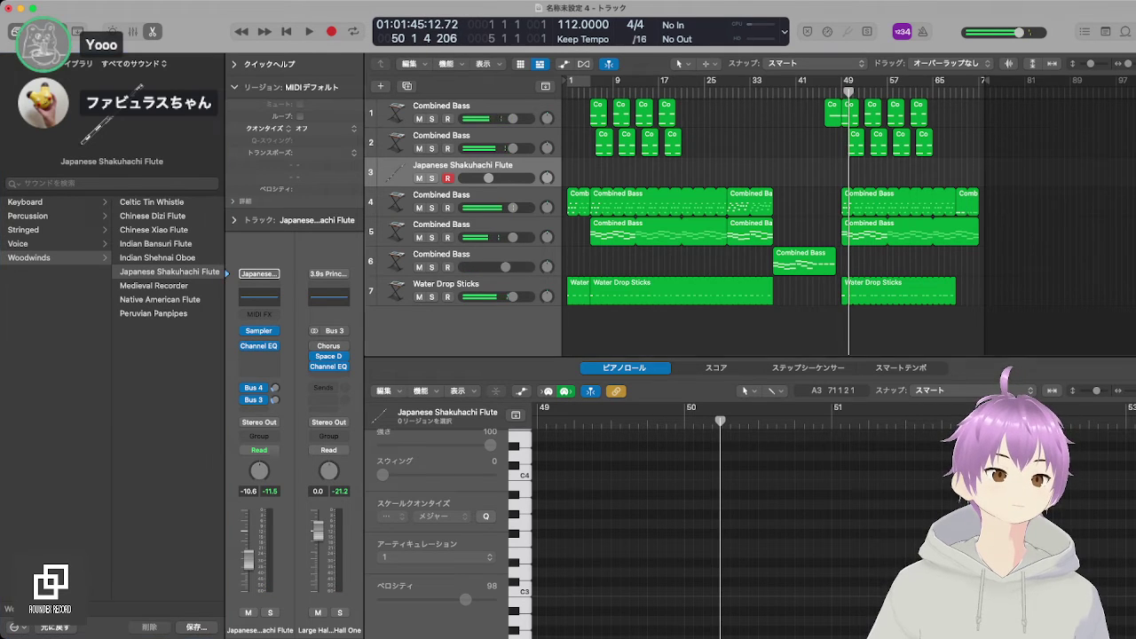
# Step: Start from bar 13 and record a Japanese Shakuhachi Flute melody on the third track from bar 21 to about bar 29
pyautogui.click(750, 92)
pyautogui.click(682, 92)
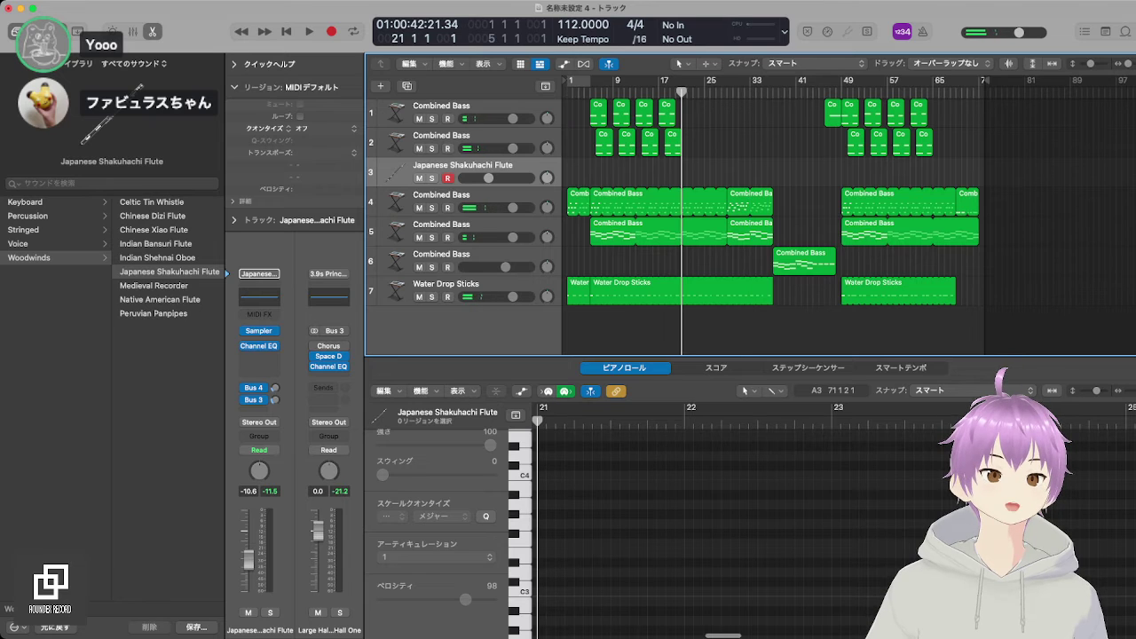
pyautogui.click(659, 92)
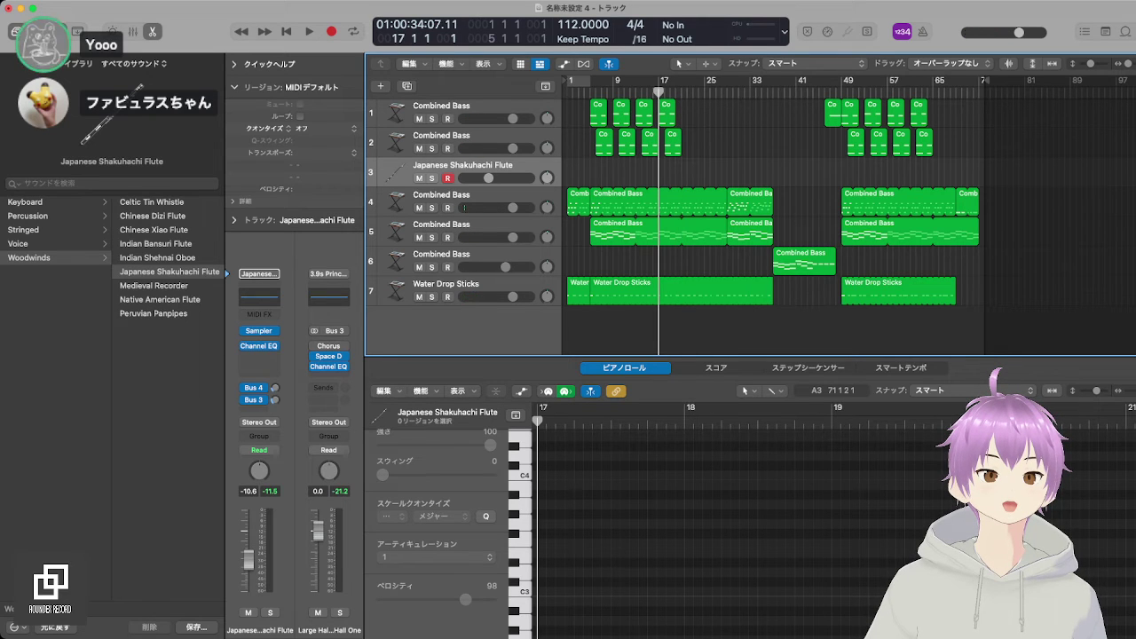
pyautogui.click(630, 92)
pyautogui.click(636, 92)
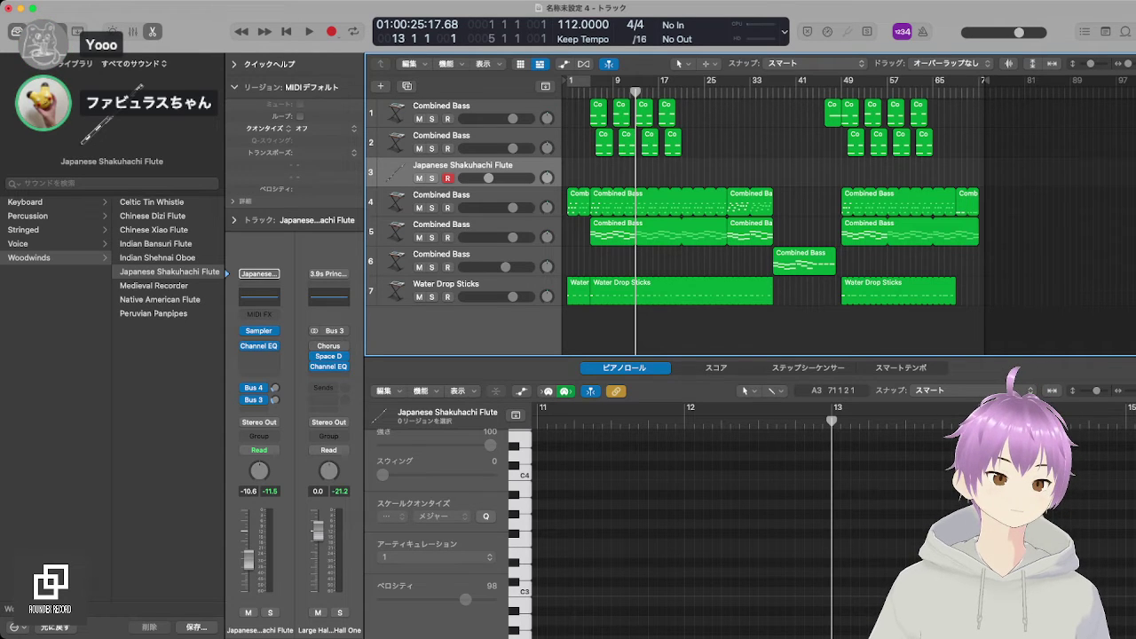
pyautogui.press('space')
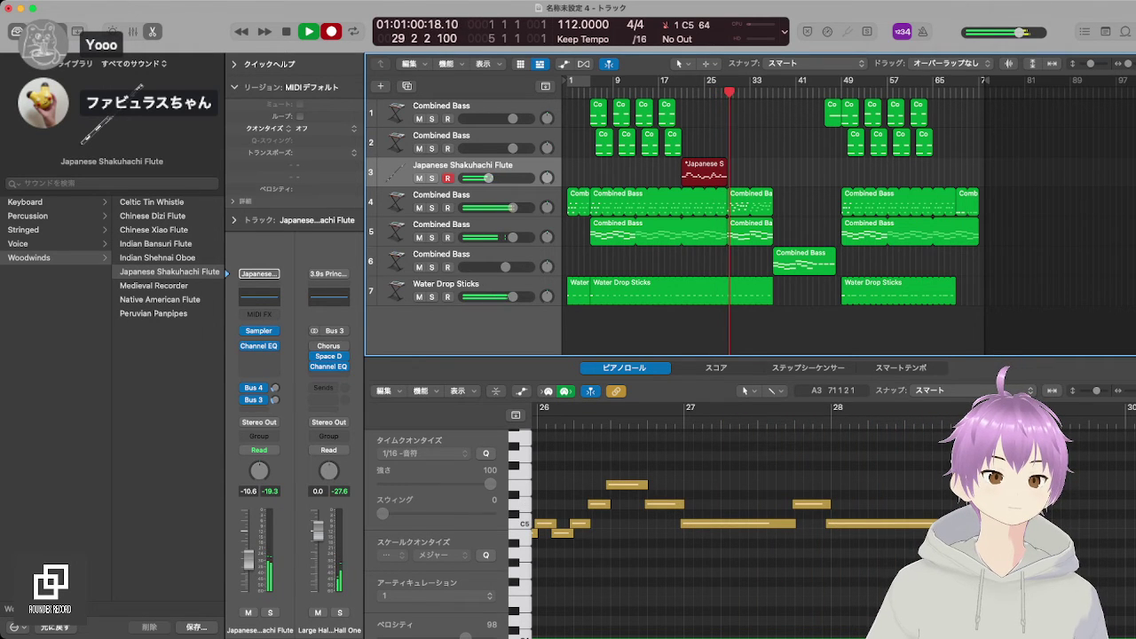
pyautogui.scroll(-10, 723, 499)
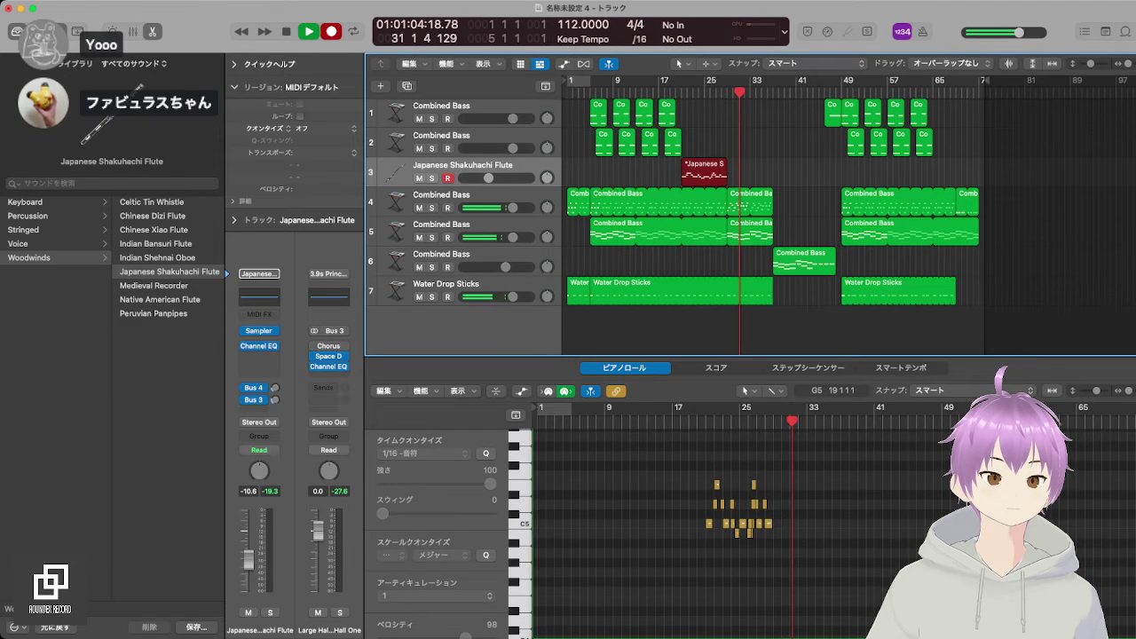
pyautogui.press('space')
# Step: Play back the recorded flute melody and tighten its timing by trimming the starts of notes around bars 24, 26 and 27
pyautogui.scroll(6, 787, 553)
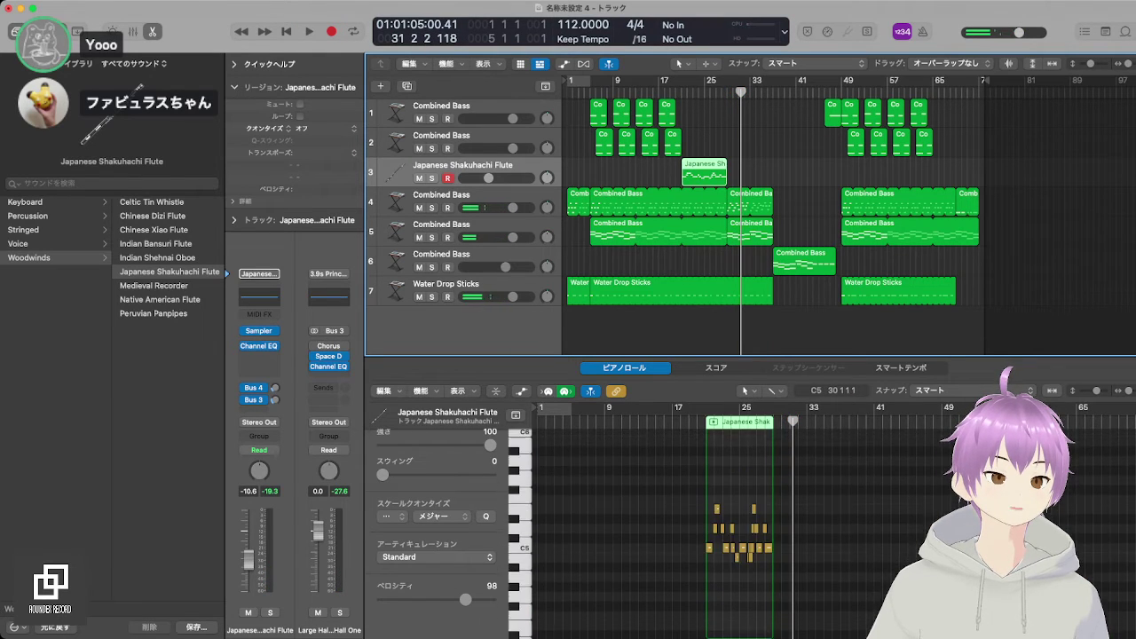
pyautogui.moveTo(798, 573); pyautogui.dragTo(697, 490)
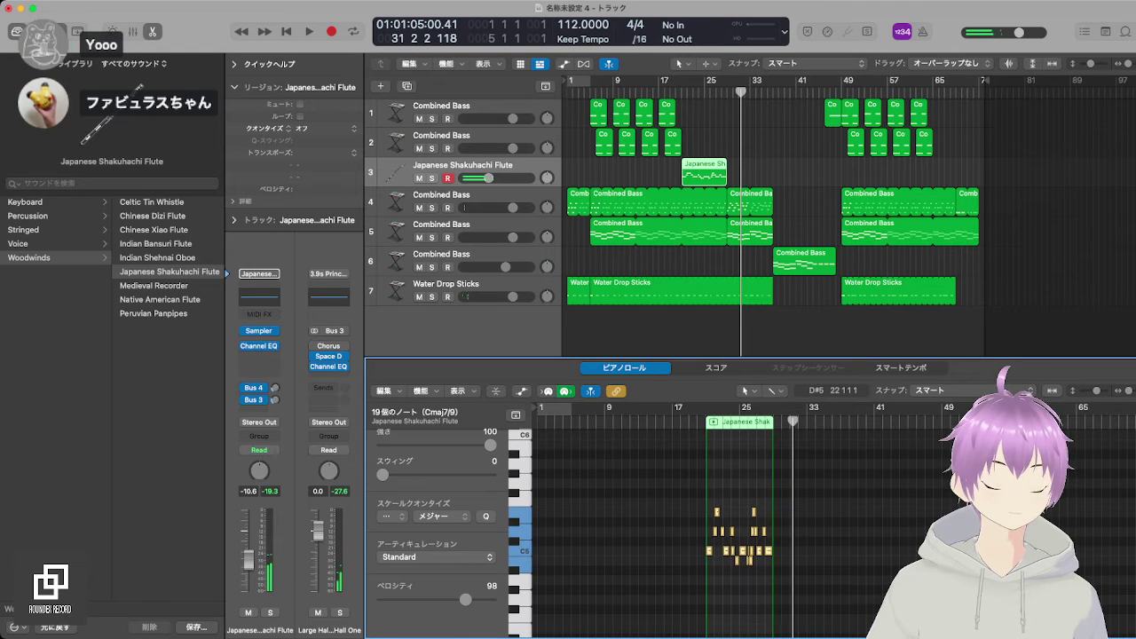
pyautogui.press('space')
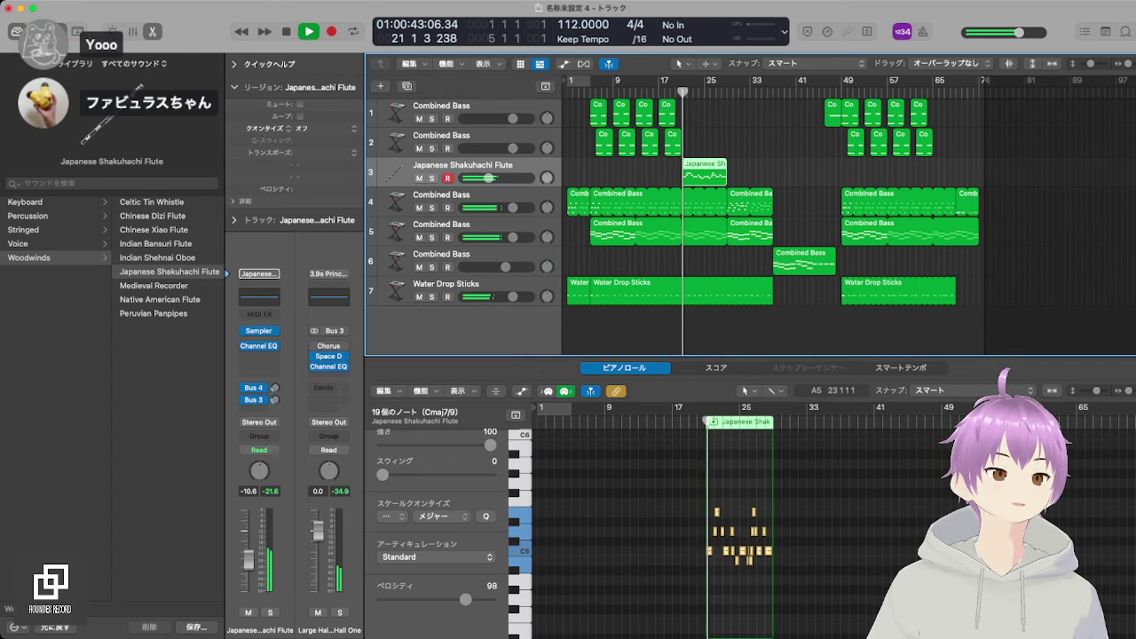
pyautogui.press('z')
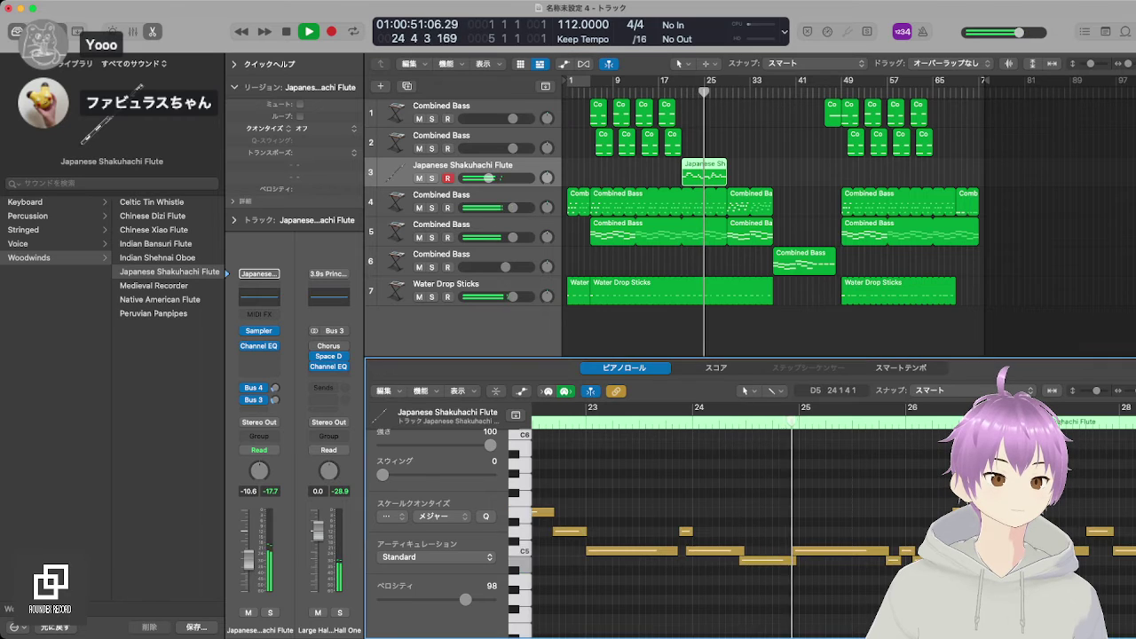
pyautogui.moveTo(687, 552); pyautogui.dragTo(731, 551)
pyautogui.hscroll(3, 748, 561)
pyautogui.hscroll(7, 799, 524)
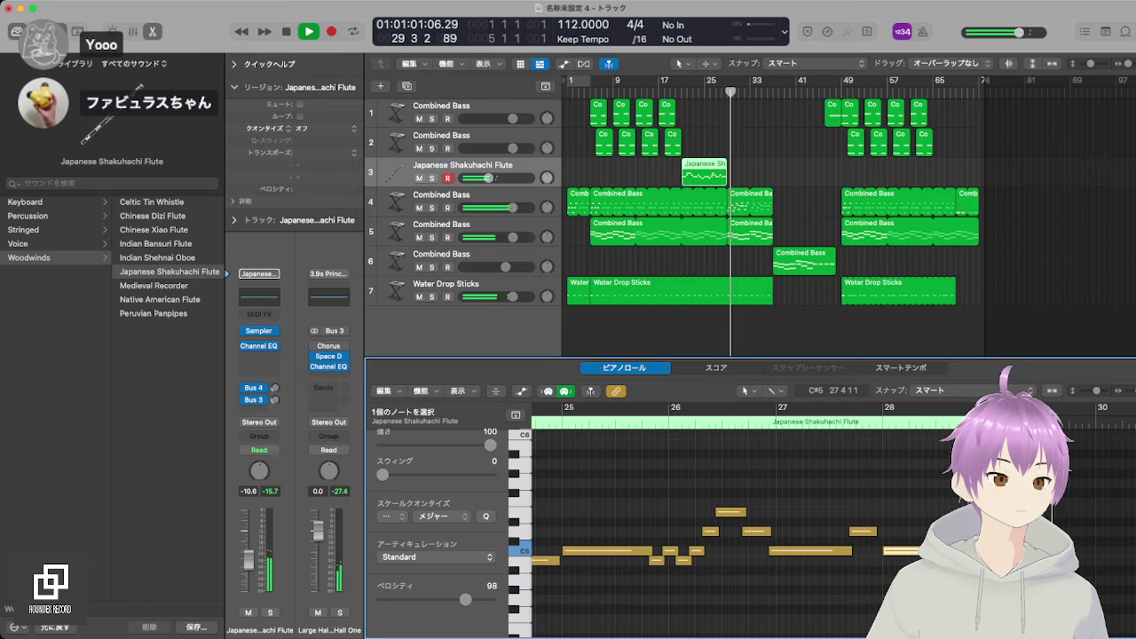
pyautogui.moveTo(852, 532); pyautogui.dragTo(859, 531)
pyautogui.moveTo(770, 551); pyautogui.dragTo(710, 532)
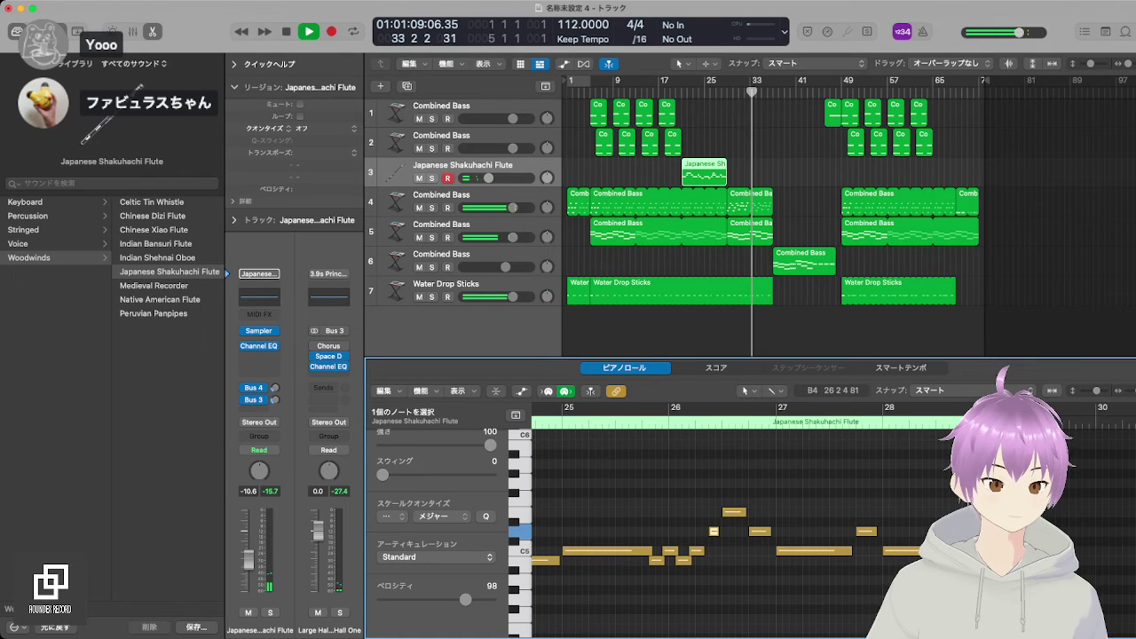
# Step: Shift the group of five short flute notes around bar 26 slightly later, keeping their pitches
pyautogui.moveTo(660, 489); pyautogui.dragTo(792, 578)
pyautogui.click(672, 503)
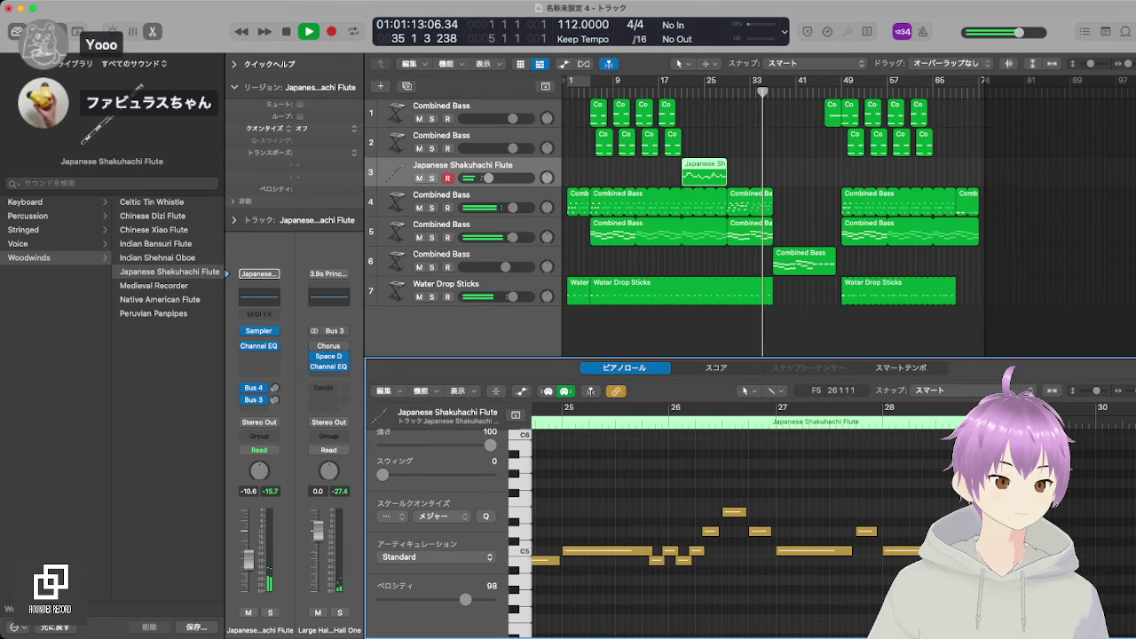
pyautogui.moveTo(659, 487); pyautogui.dragTo(714, 584)
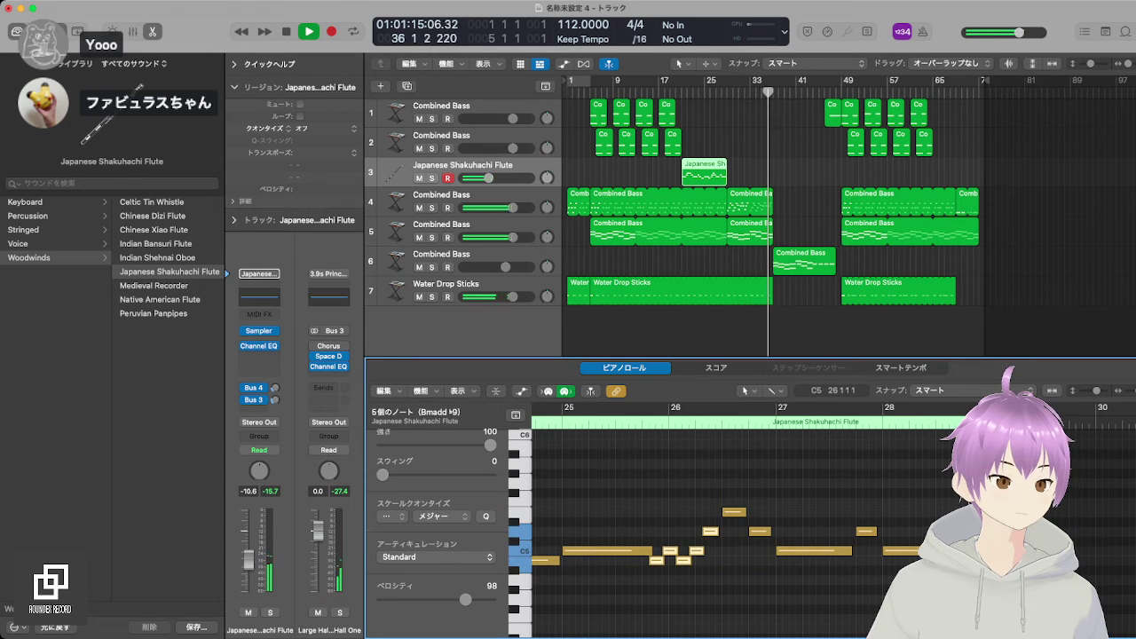
pyautogui.moveTo(657, 560); pyautogui.dragTo(663, 560)
pyautogui.click(672, 589)
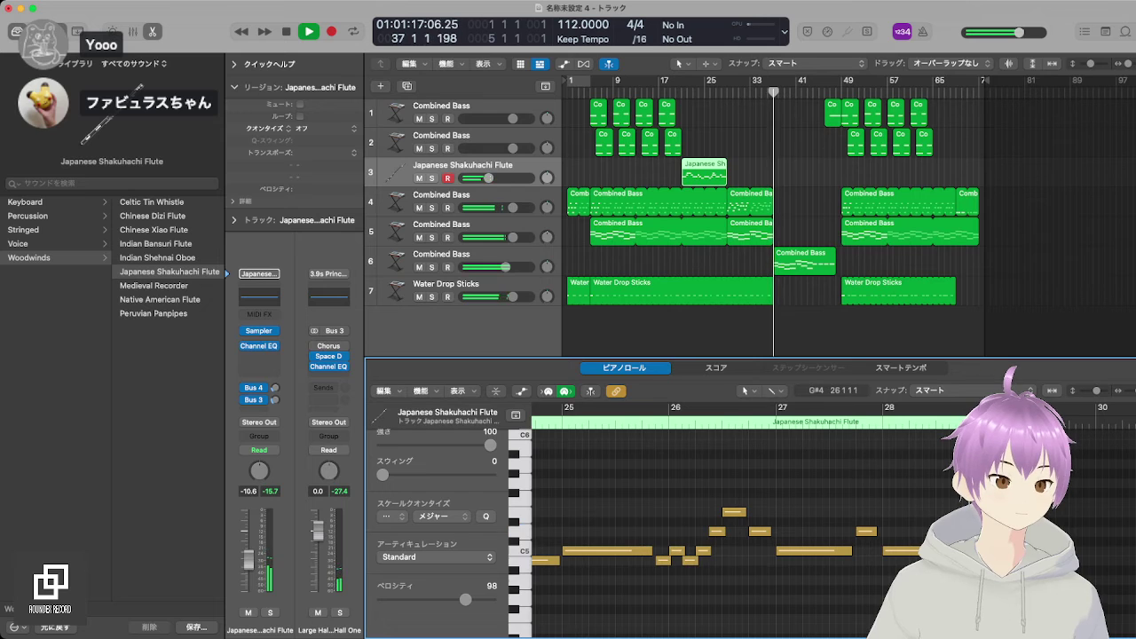
pyautogui.click(577, 552)
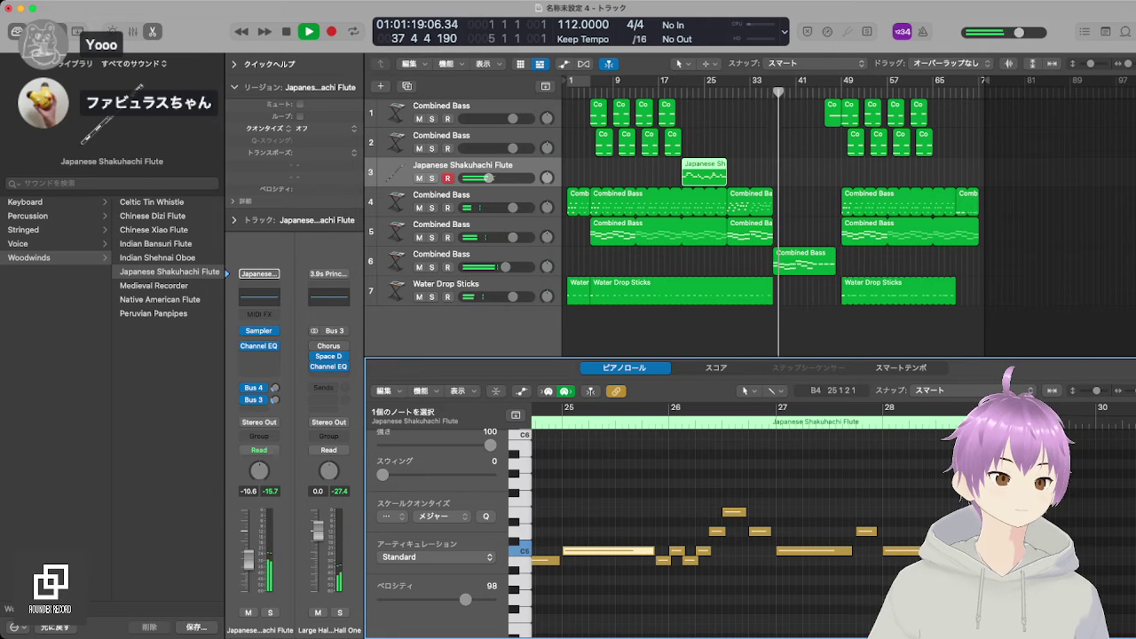
pyautogui.press('Left')
pyautogui.hscroll(-5, 745, 524)
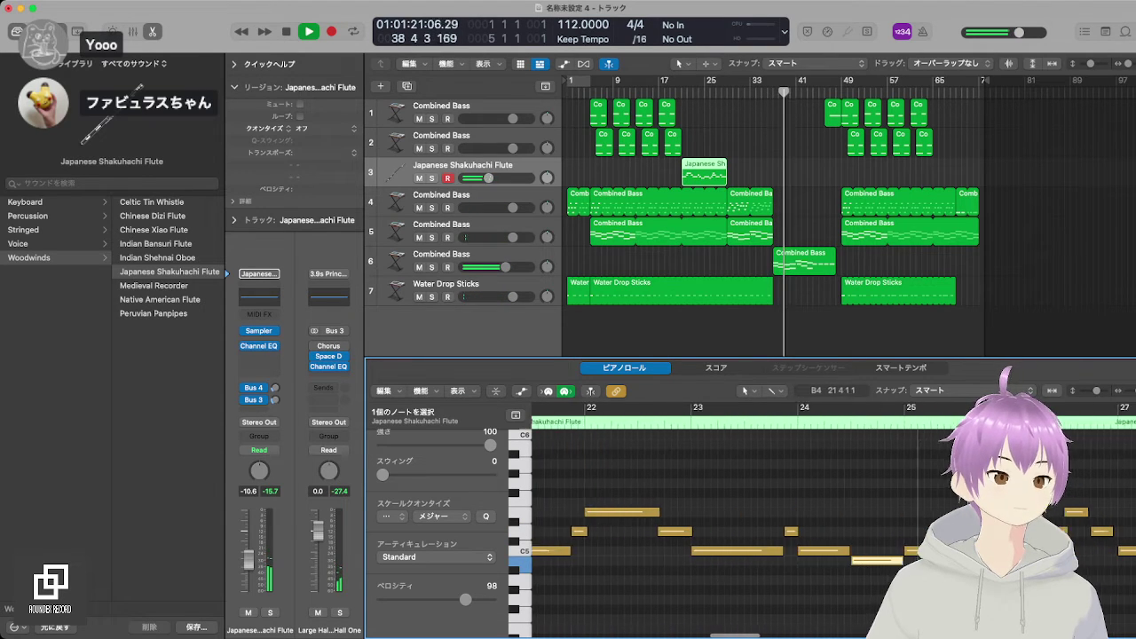
pyautogui.hscroll(2, 746, 524)
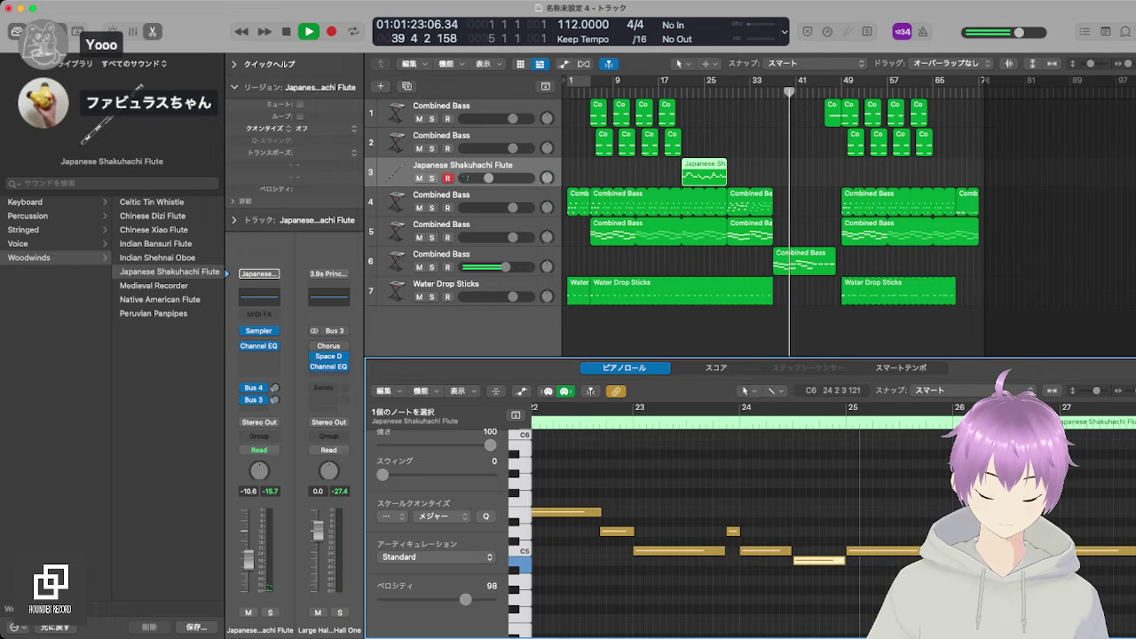
# Step: Copy the flute region on the third track to start at bar 37, and select the top two Combined Bass tracks together
pyautogui.moveTo(705, 171); pyautogui.dragTo(796, 171)
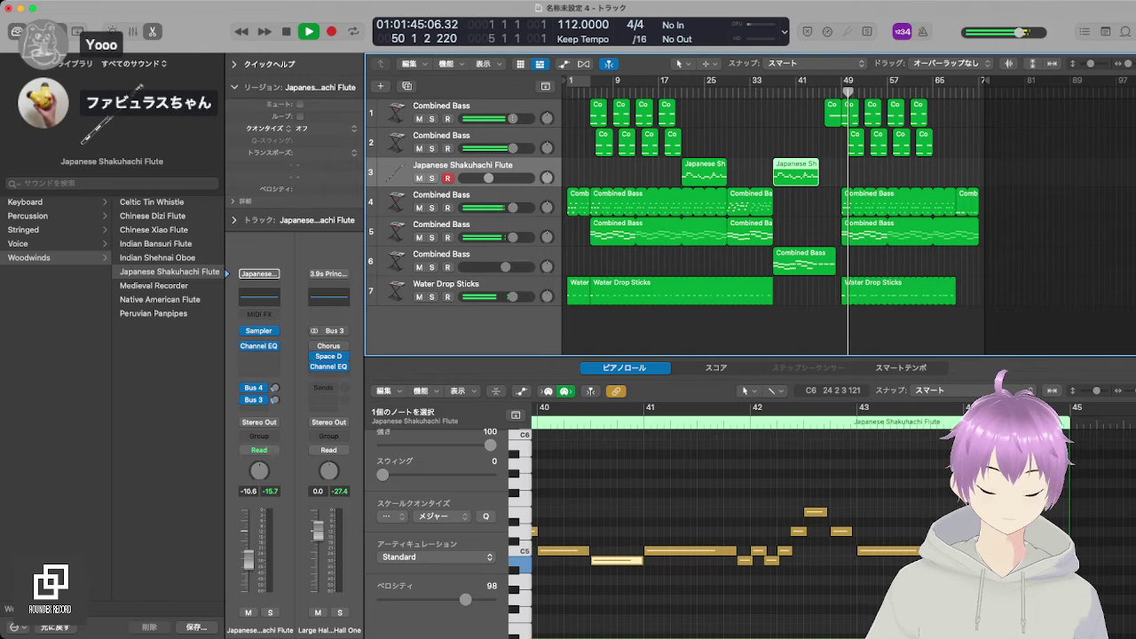
pyautogui.click(479, 136)
pyautogui.keyDown('shift'); pyautogui.click(479, 107); pyautogui.keyUp('shift')
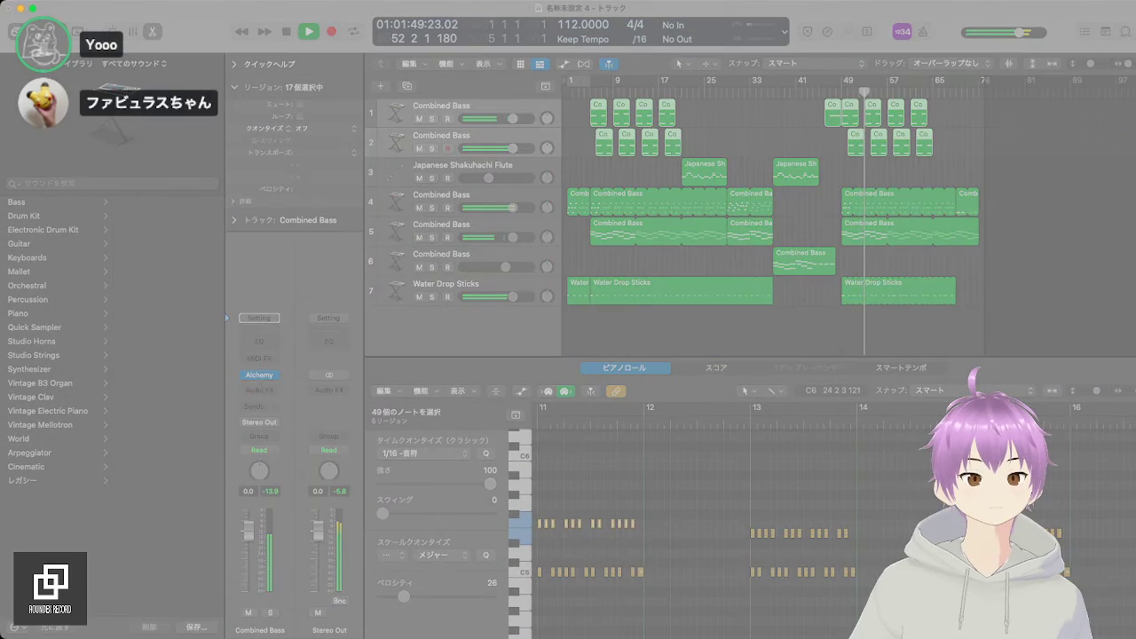
# Step: Group the two selected Combined Bass riff tracks into a summing track stack
pyautogui.press('Return')
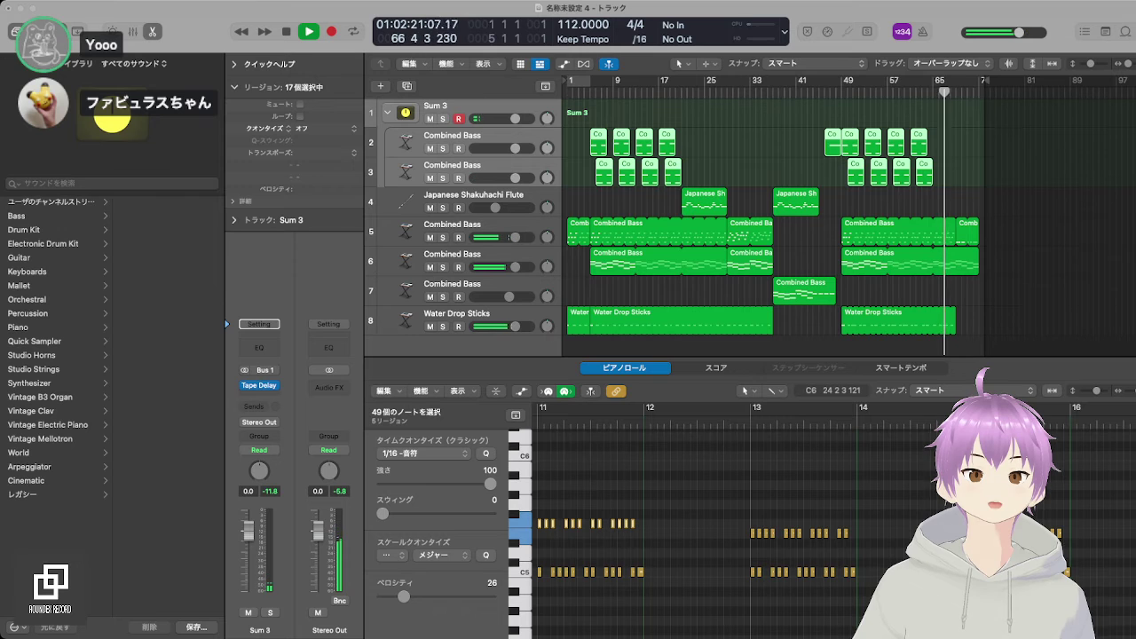
pyautogui.press('super+Tab')
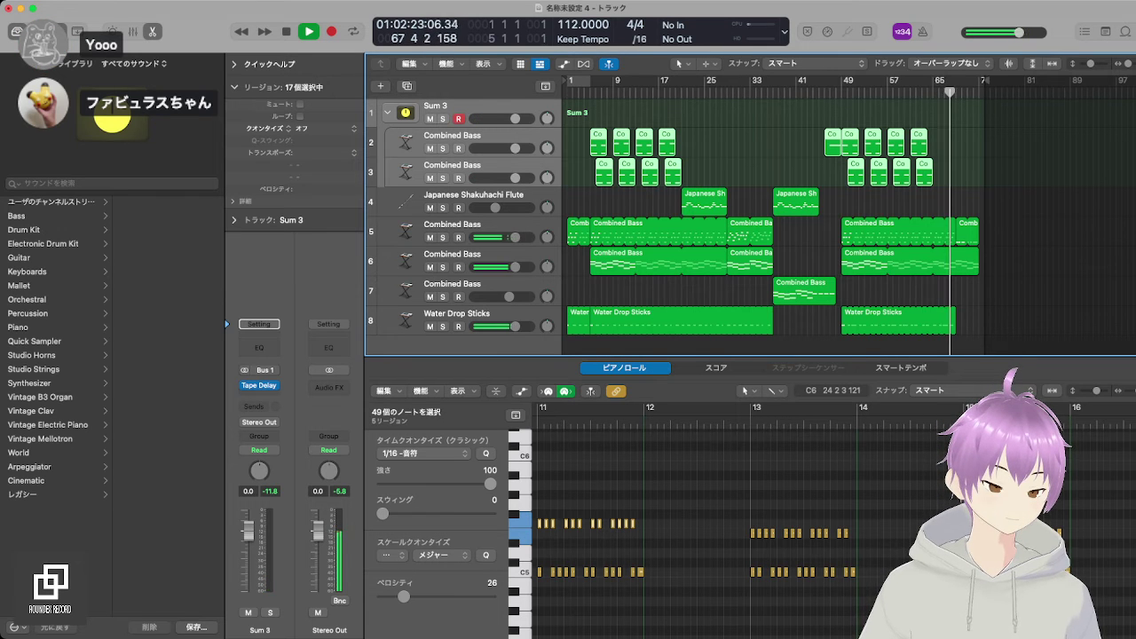
# Step: Split the looped chord region on track 6 at bar 69 and move the final section down to the Combined Bass track 7
pyautogui.scroll(-2, 675, 213)
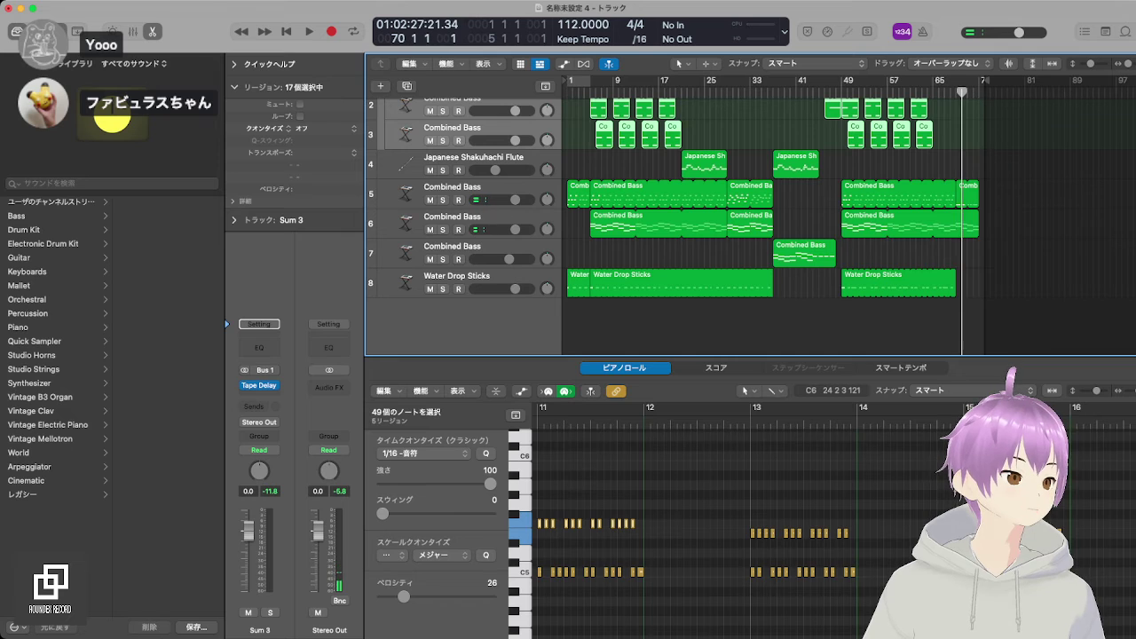
pyautogui.click(866, 223)
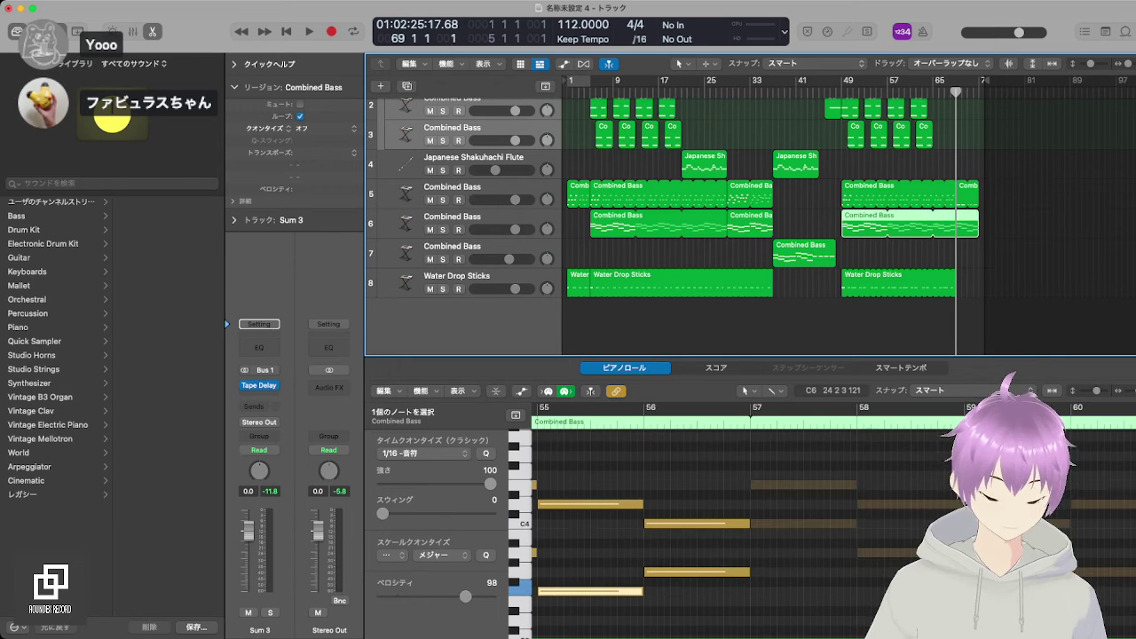
pyautogui.press('super+t')
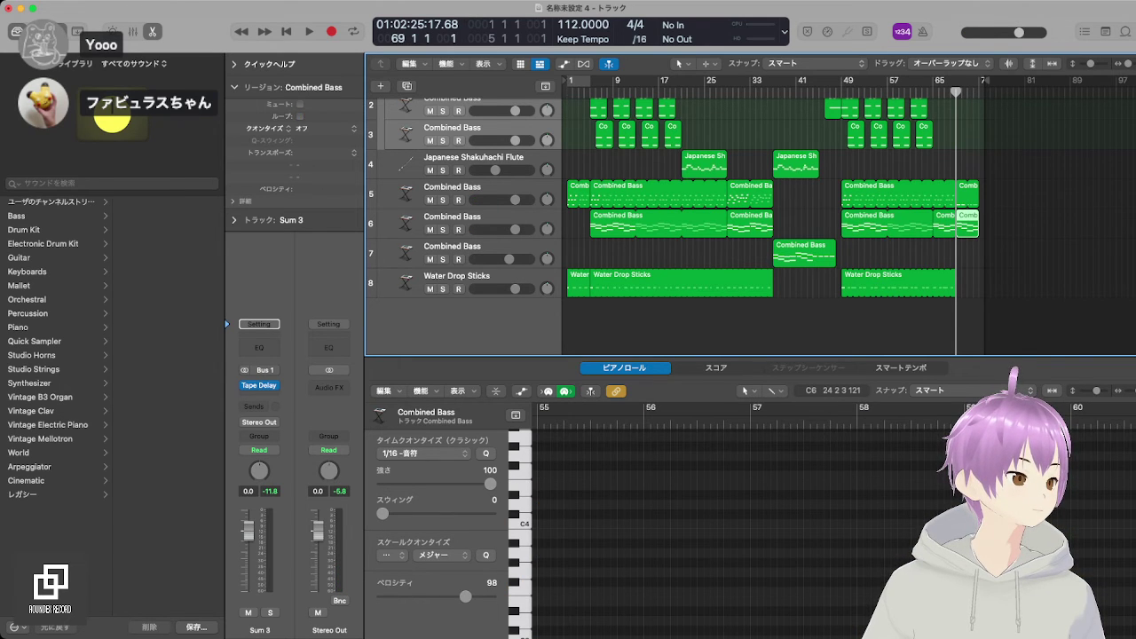
pyautogui.moveTo(968, 223); pyautogui.dragTo(968, 254)
# Step: Play back the new ending from bar 69, and listen to the whole arrangement from the beginning through bar 74
pyautogui.press('space')
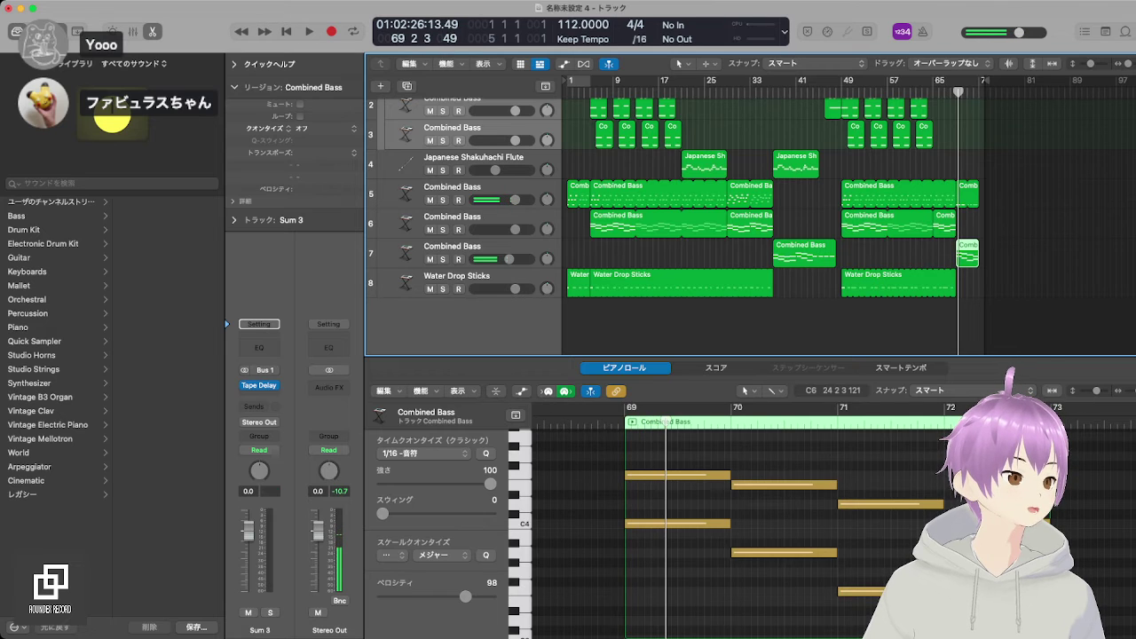
pyautogui.press('space')
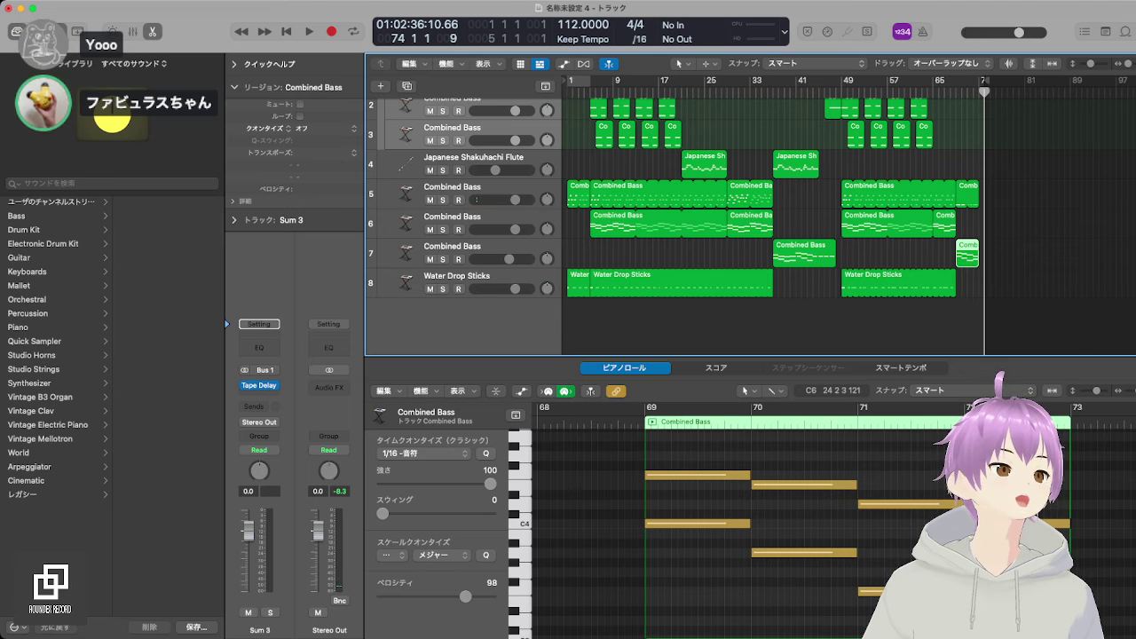
pyautogui.press('Return')
pyautogui.press('space')
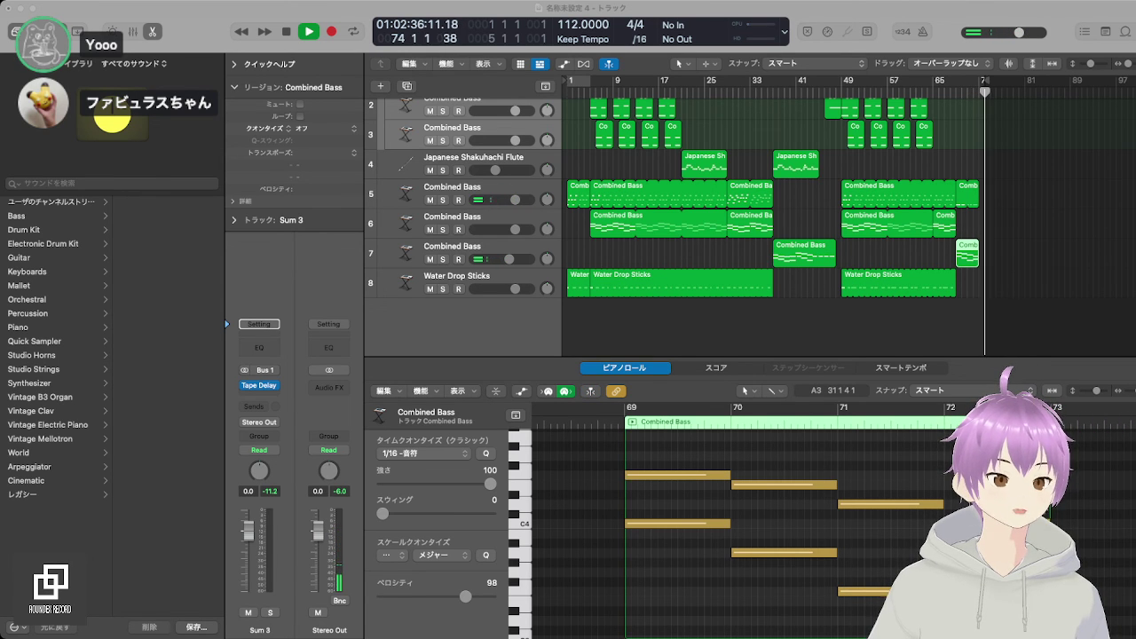
pyautogui.press('space')
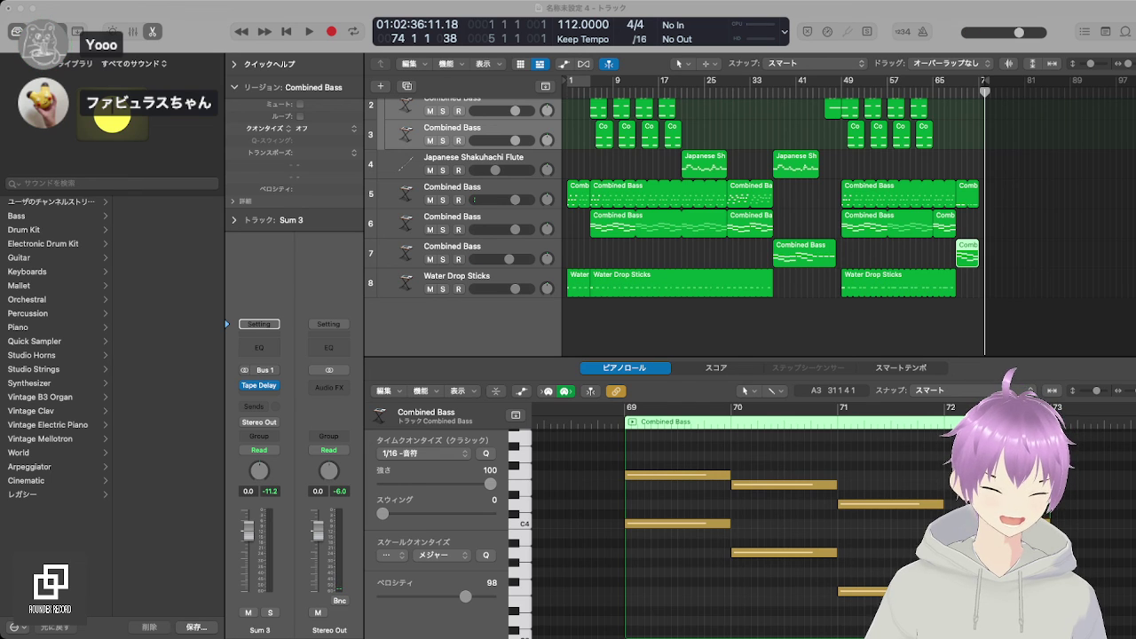
pyautogui.press('super+Tab')
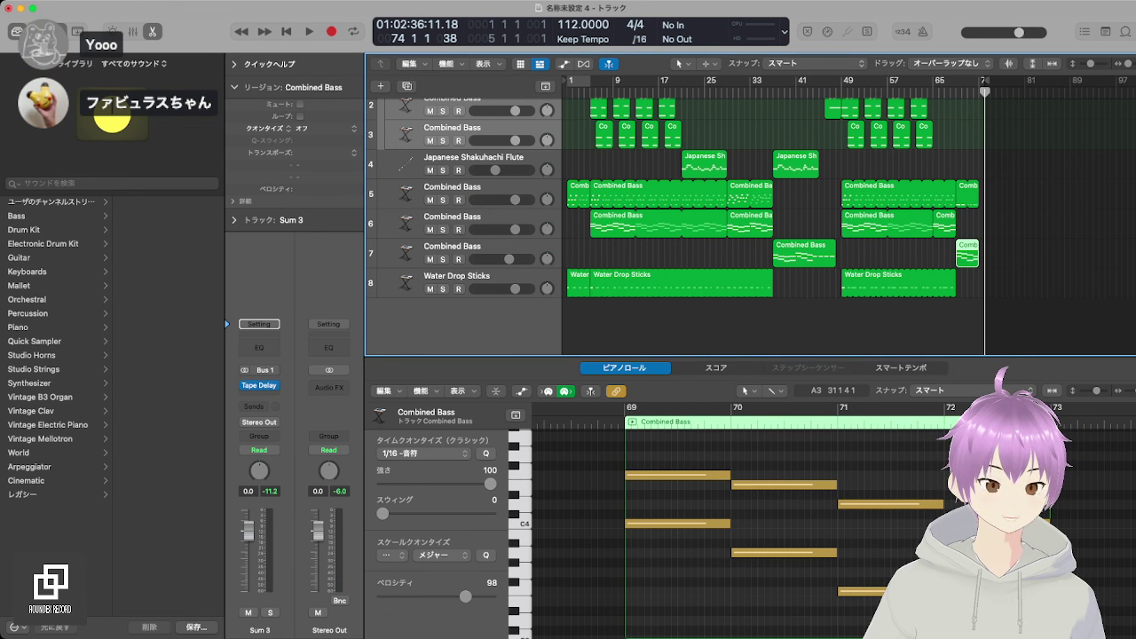